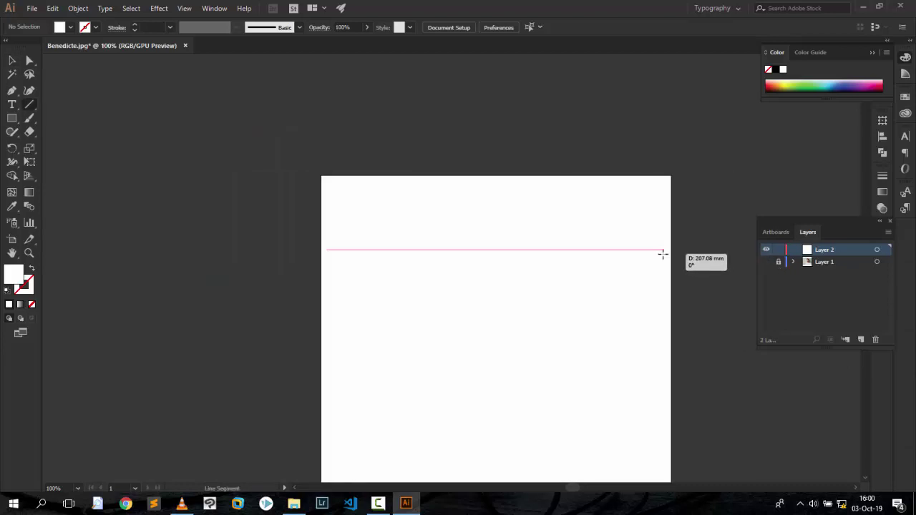
Make the test line a 4 pt black stroke, delete it, and pick a tapered Paintbrush.
{"action": "left_click", "coordinate": [134, 26]}
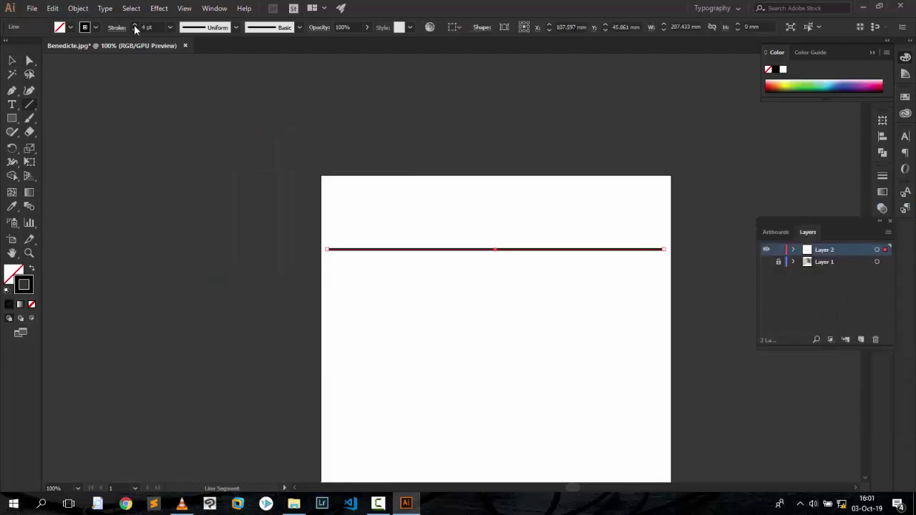
{"action": "key", "text": "Delete"}
{"action": "left_click", "coordinate": [28, 119]}
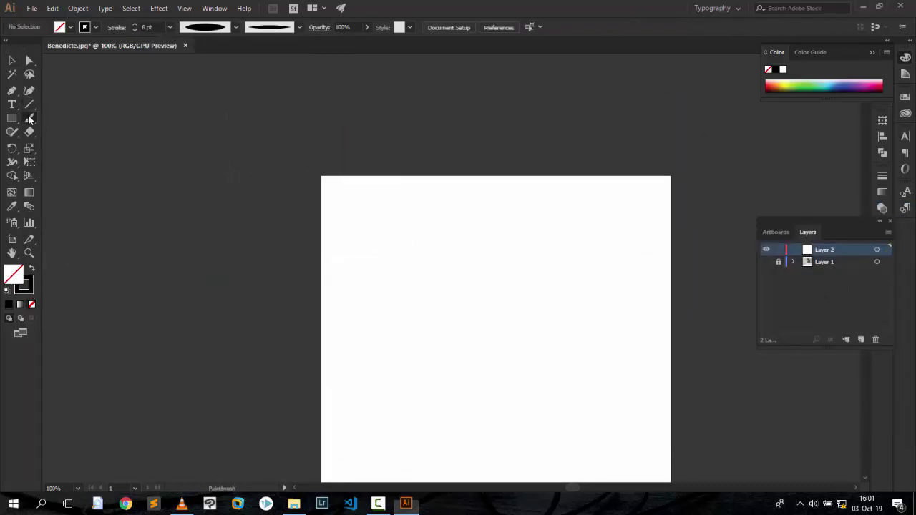
{"action": "scroll", "coordinate": [304, 164], "scroll_direction": "down", "scroll_amount": 2}
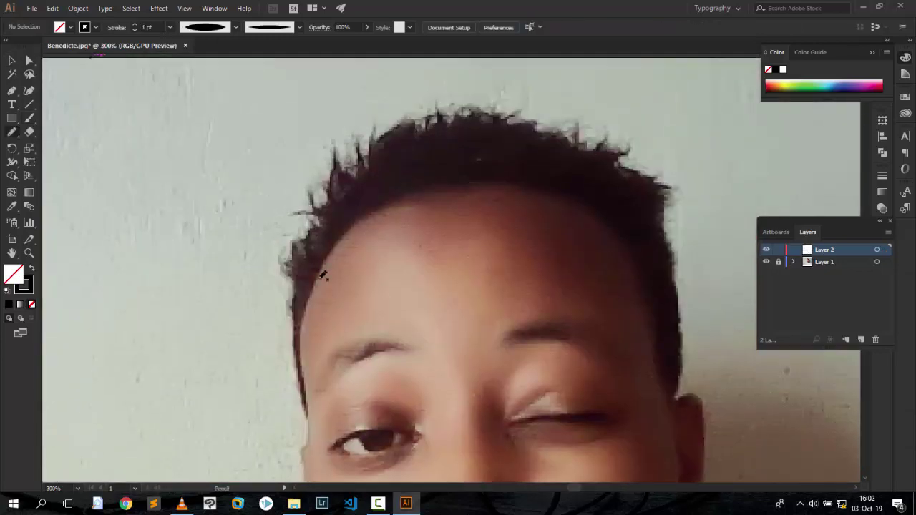
Pencil hair shapes along the top of the head and fill them black.
{"action": "left_click_drag", "start_coordinate": [620, 155], "coordinate": [617, 159]}
{"action": "left_click", "coordinate": [31, 268]}
{"action": "left_click_drag", "start_coordinate": [537, 133], "coordinate": [478, 112]}
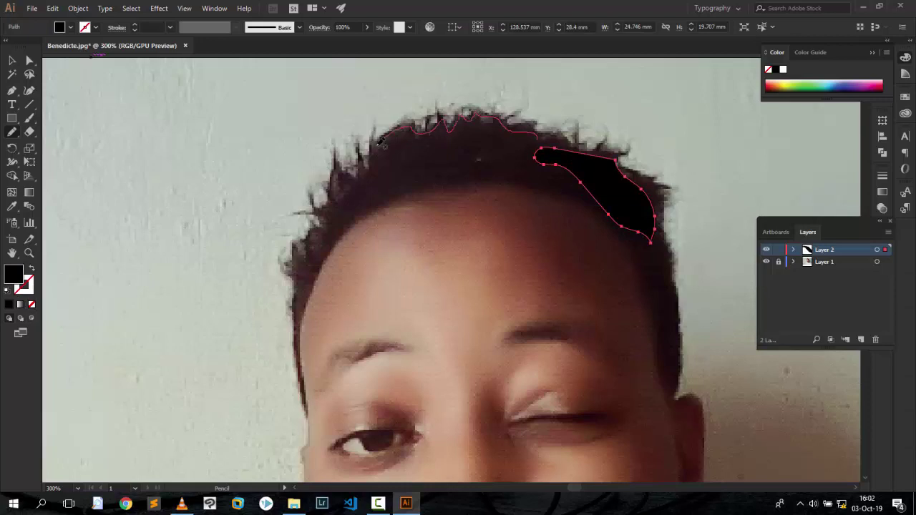
{"action": "left_click_drag", "start_coordinate": [381, 143], "coordinate": [537, 136]}
{"action": "scroll", "coordinate": [363, 100], "scroll_direction": "down", "scroll_amount": 2}
Trace more black hair shapes on the left hairline, right side, top and right tufts.
{"action": "left_click_drag", "start_coordinate": [331, 177], "coordinate": [324, 193]}
{"action": "scroll", "coordinate": [551, 157], "scroll_direction": "up", "scroll_amount": 1}
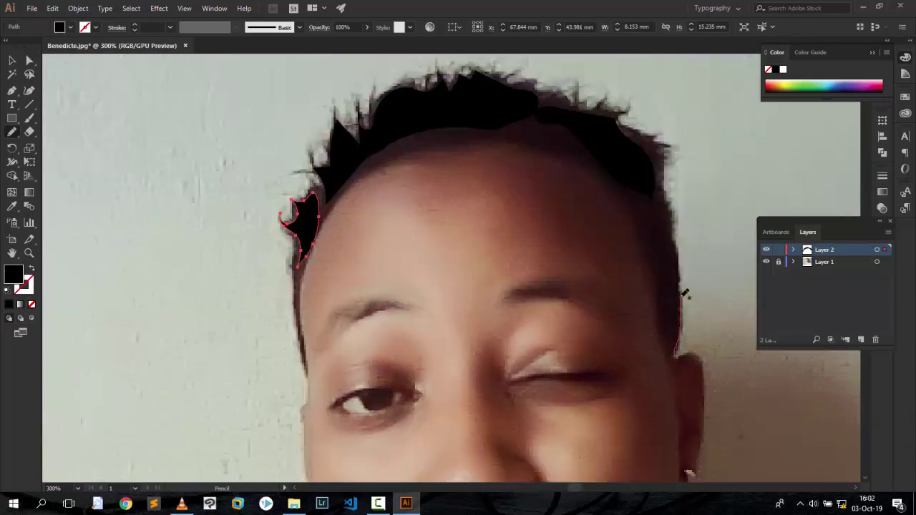
{"action": "left_click_drag", "start_coordinate": [646, 219], "coordinate": [672, 347]}
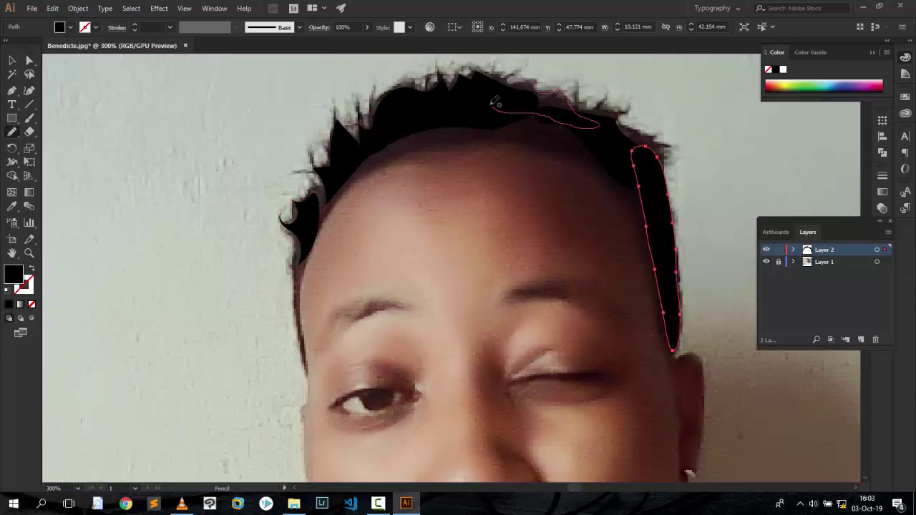
{"action": "left_click_drag", "start_coordinate": [493, 102], "coordinate": [540, 87]}
{"action": "left_click_drag", "start_coordinate": [630, 123], "coordinate": [644, 100]}
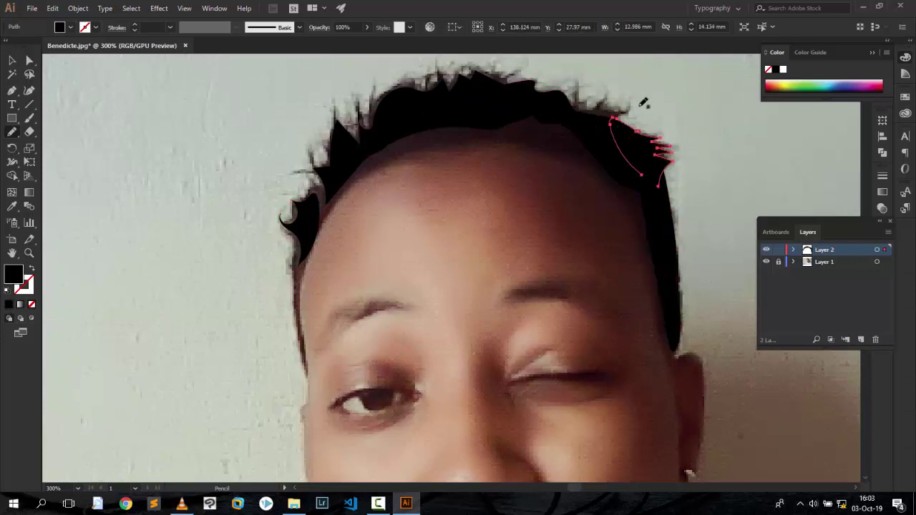
{"action": "mouse_move", "coordinate": [576, 84]}
{"action": "left_mouse_down"}
{"action": "mouse_move", "coordinate": [591, 120]}
{"action": "mouse_move", "coordinate": [538, 99]}
{"action": "left_mouse_up"}
{"action": "scroll", "coordinate": [511, 134], "scroll_direction": "up", "scroll_amount": 2}
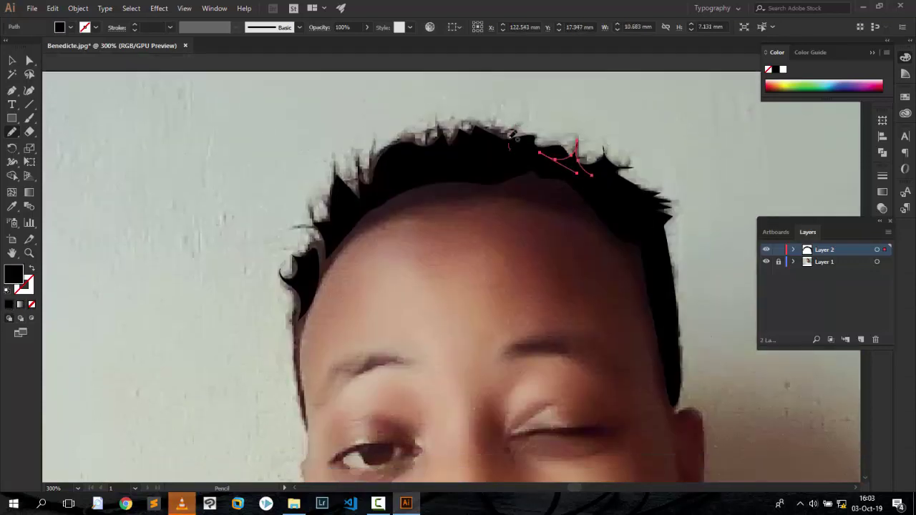
{"action": "left_click_drag", "start_coordinate": [434, 136], "coordinate": [373, 189]}
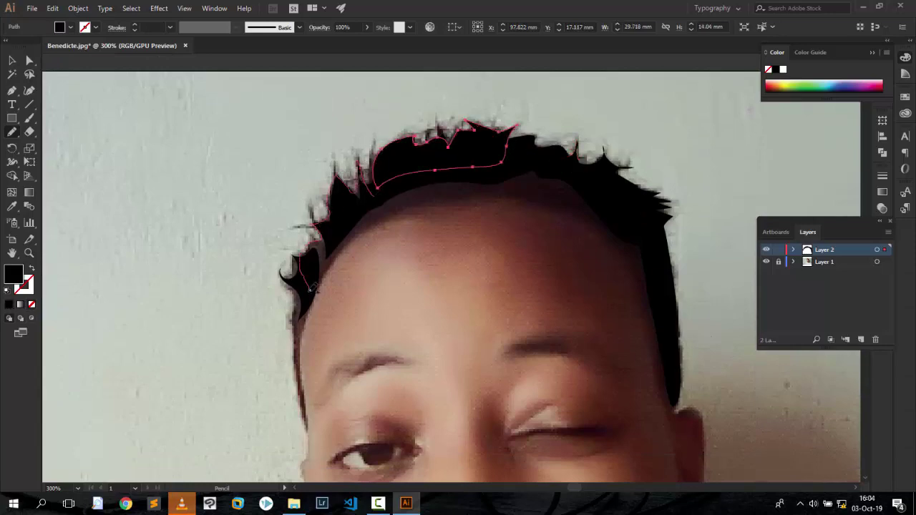
{"action": "left_click_drag", "start_coordinate": [313, 286], "coordinate": [318, 272]}
Brush a line along the forehead hairline and trace the right hairline shape.
{"action": "key", "text": "v"}
{"action": "left_click", "coordinate": [719, 161]}
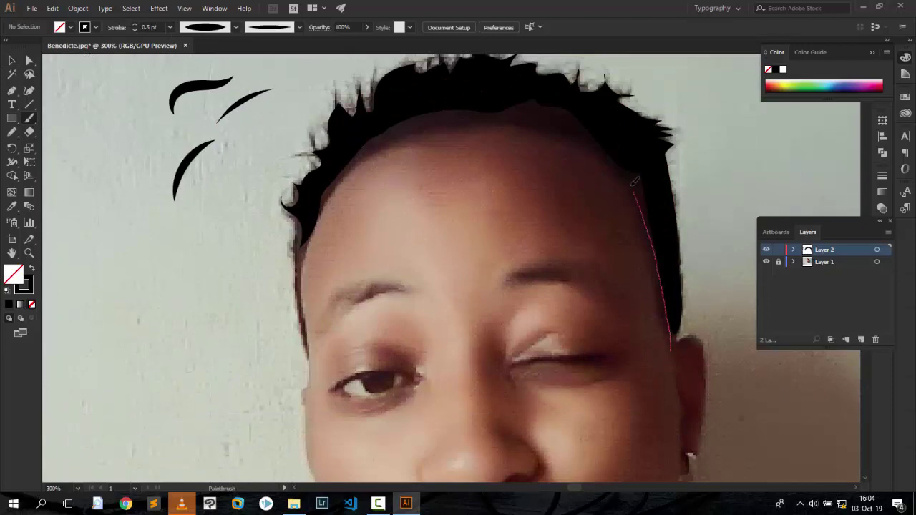
{"action": "left_click_drag", "start_coordinate": [634, 181], "coordinate": [432, 127]}
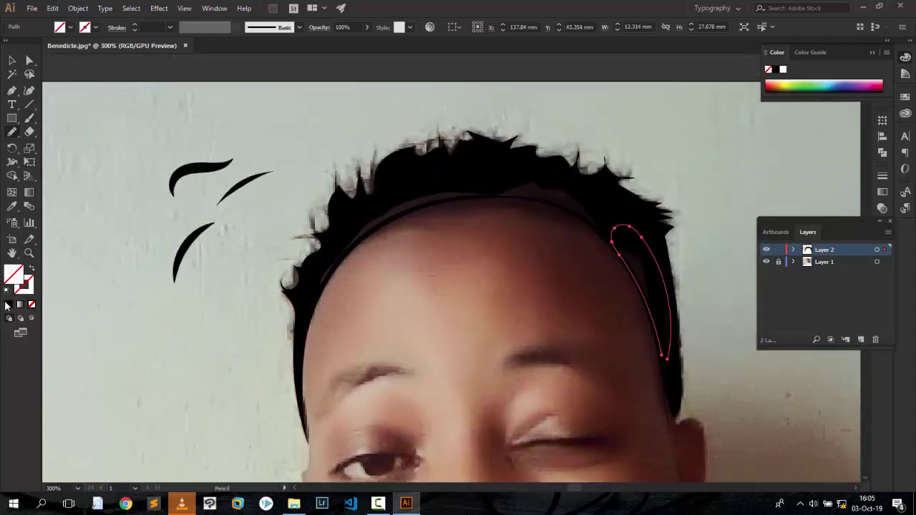
{"action": "left_click_drag", "start_coordinate": [536, 199], "coordinate": [464, 196]}
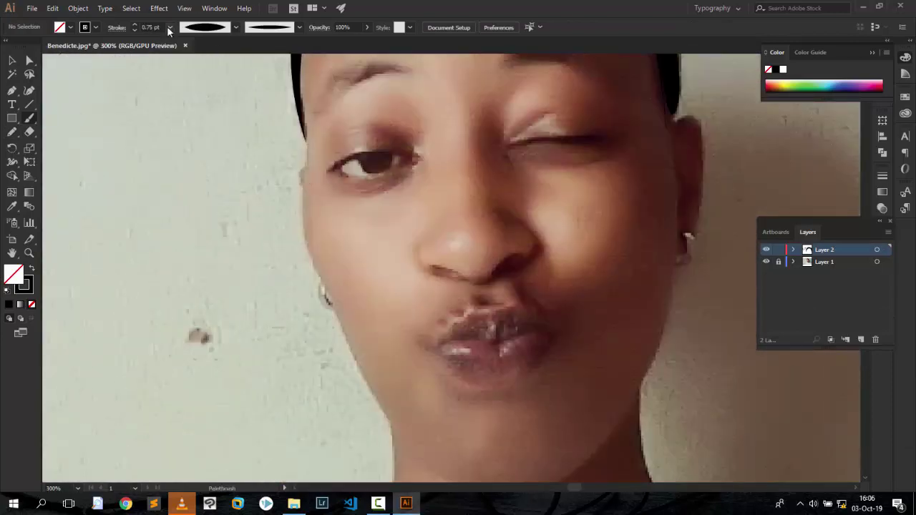
Brush the left side of the face, the jawline and the curve around the chin.
{"action": "left_click_drag", "start_coordinate": [377, 385], "coordinate": [390, 410]}
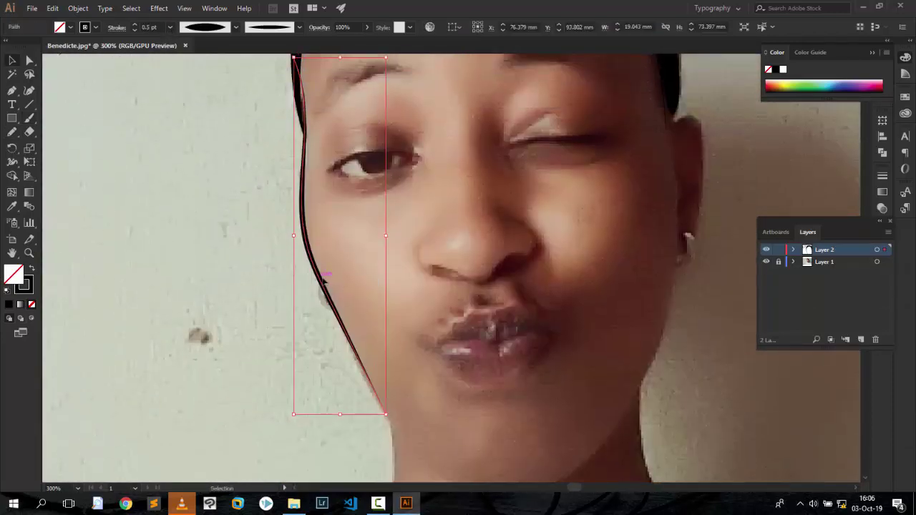
{"action": "scroll", "coordinate": [341, 211], "scroll_direction": "down", "scroll_amount": 3}
{"action": "left_click_drag", "start_coordinate": [341, 211], "coordinate": [365, 199]}
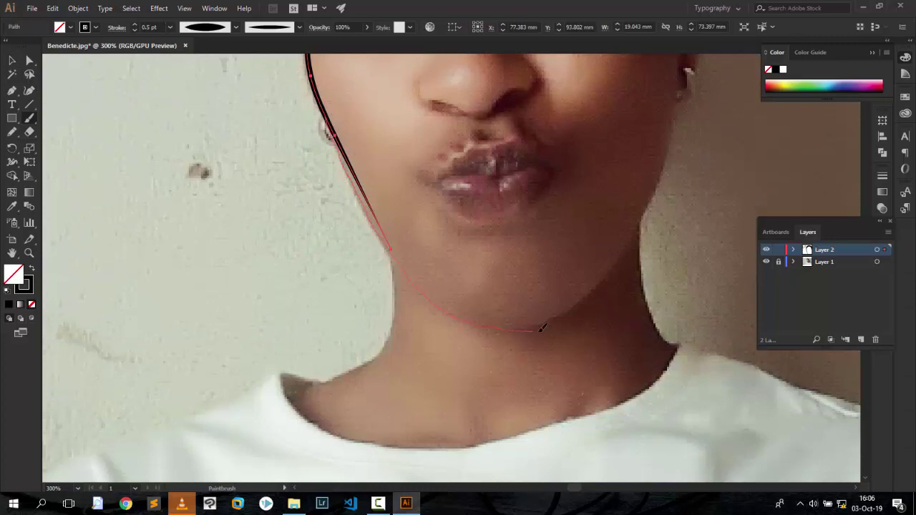
{"action": "left_click_drag", "start_coordinate": [541, 328], "coordinate": [542, 329]}
{"action": "scroll", "coordinate": [684, 122], "scroll_direction": "up", "scroll_amount": 3}
{"action": "left_click_drag", "start_coordinate": [682, 200], "coordinate": [672, 286]}
{"action": "scroll", "coordinate": [682, 110], "scroll_direction": "down", "scroll_amount": 3}
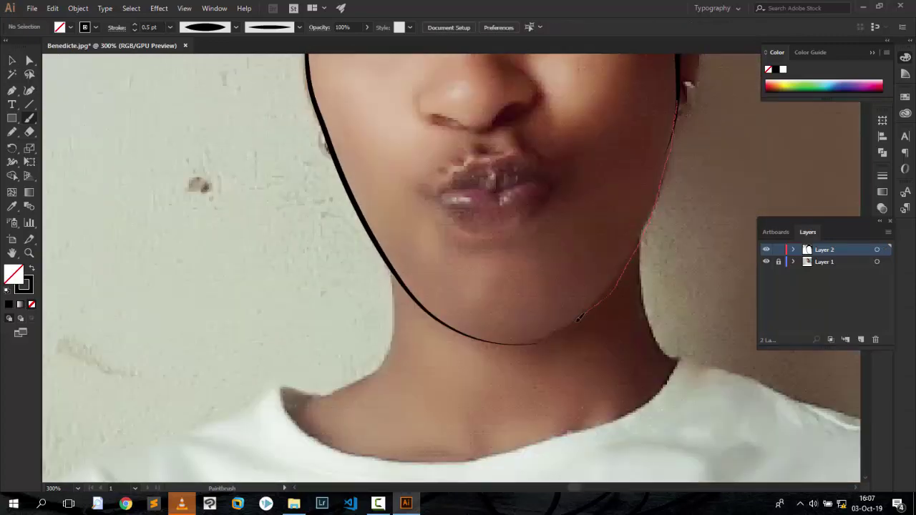
{"action": "left_click_drag", "start_coordinate": [579, 318], "coordinate": [573, 323]}
{"action": "scroll", "coordinate": [501, 286], "scroll_direction": "up", "scroll_amount": 4}
Stroke along the ear and both sides of the neck.
{"action": "scroll", "coordinate": [387, 269], "scroll_direction": "down", "scroll_amount": 6}
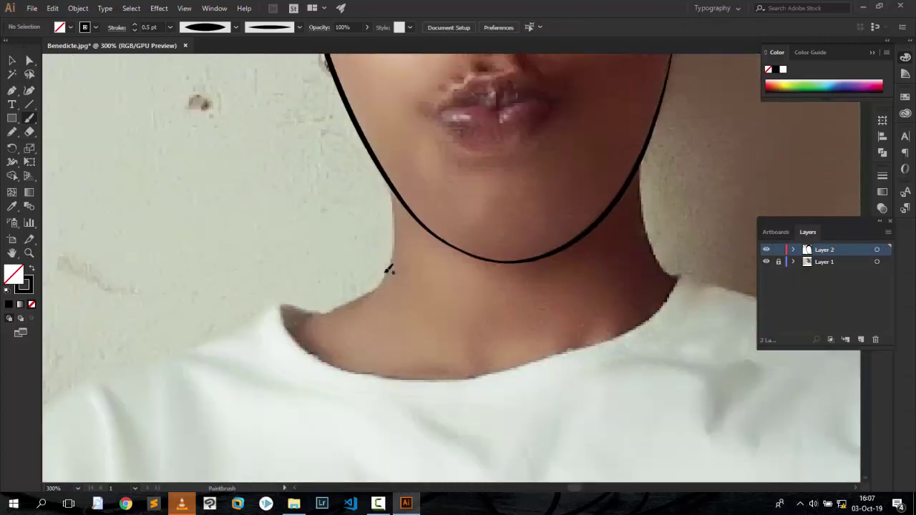
{"action": "scroll", "coordinate": [387, 269], "scroll_direction": "down", "scroll_amount": 2}
{"action": "left_click_drag", "start_coordinate": [394, 136], "coordinate": [290, 251]}
{"action": "scroll", "coordinate": [290, 272], "scroll_direction": "down", "scroll_amount": 1}
{"action": "left_click_drag", "start_coordinate": [639, 68], "coordinate": [674, 193]}
{"action": "scroll", "coordinate": [701, 183], "scroll_direction": "down", "scroll_amount": 1}
{"action": "left_click_drag", "start_coordinate": [678, 127], "coordinate": [565, 197]}
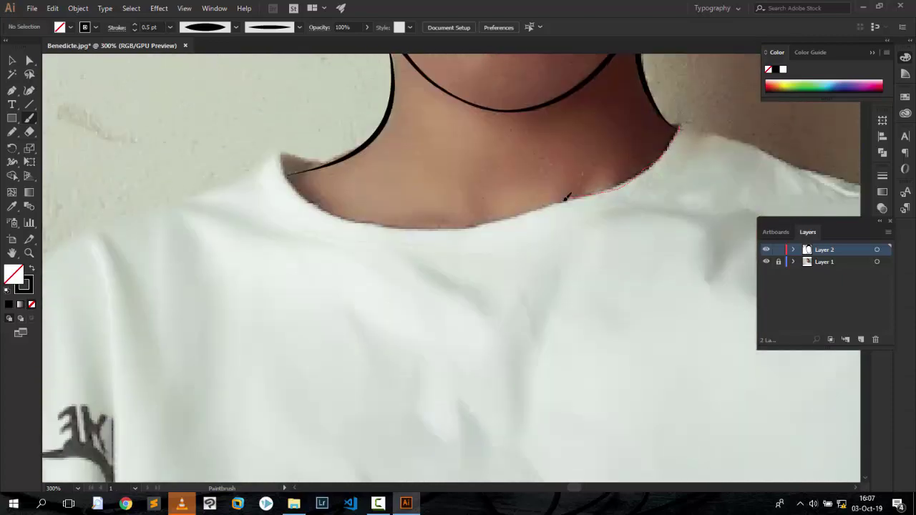
Brush the shirt collar line, undo it, and redraw the collar stroke.
{"action": "left_click_drag", "start_coordinate": [357, 218], "coordinate": [318, 206]}
{"action": "key", "text": "ctrl+z"}
{"action": "left_click_drag", "start_coordinate": [505, 215], "coordinate": [556, 198]}
{"action": "scroll", "coordinate": [500, 215], "scroll_direction": "up", "scroll_amount": 6}
{"action": "scroll", "coordinate": [462, 65], "scroll_direction": "down", "scroll_amount": 3}
{"action": "scroll", "coordinate": [360, 69], "scroll_direction": "up", "scroll_amount": 3}
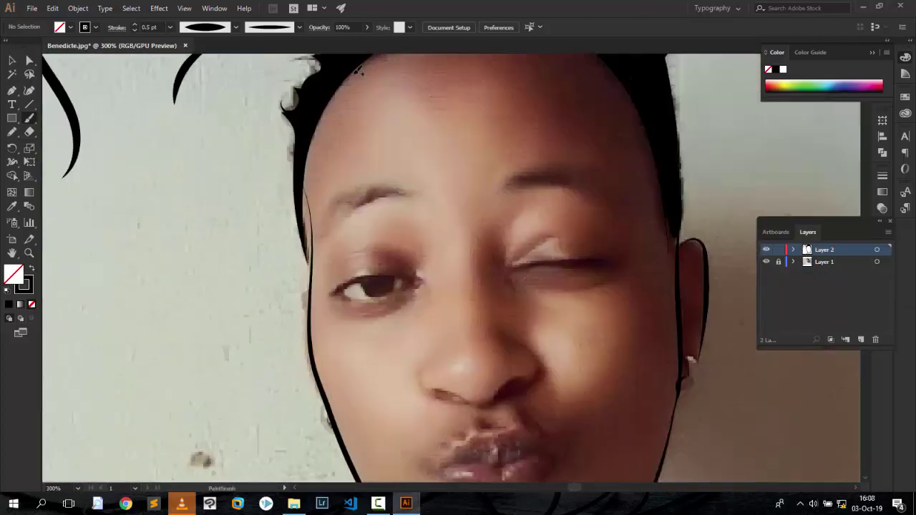
Pencil both eyebrows as black-filled shapes with no outline.
{"action": "left_click_drag", "start_coordinate": [370, 199], "coordinate": [377, 194]}
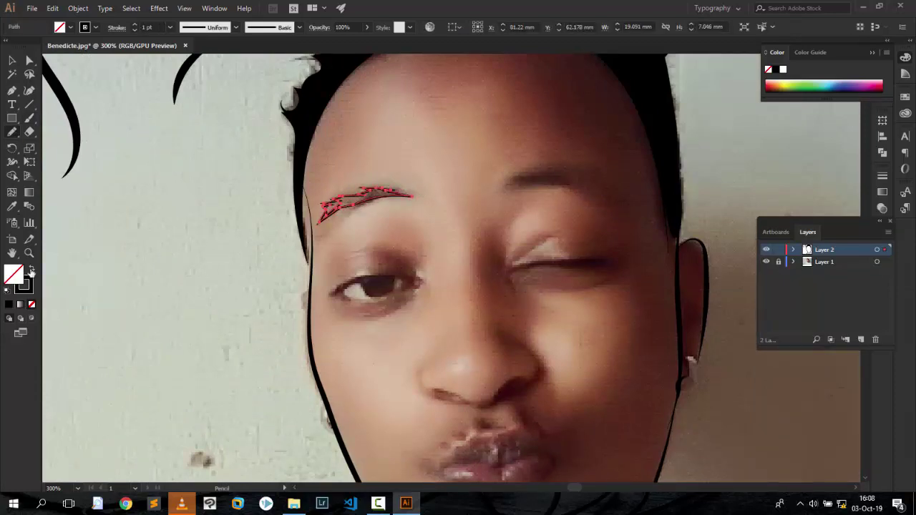
{"action": "left_click", "coordinate": [31, 271]}
{"action": "scroll", "coordinate": [501, 215], "scroll_direction": "up", "scroll_amount": 3}
{"action": "scroll", "coordinate": [530, 201], "scroll_direction": "down", "scroll_amount": 2}
{"action": "left_click_drag", "start_coordinate": [512, 202], "coordinate": [542, 196]}
{"action": "left_click_drag", "start_coordinate": [597, 206], "coordinate": [601, 207]}
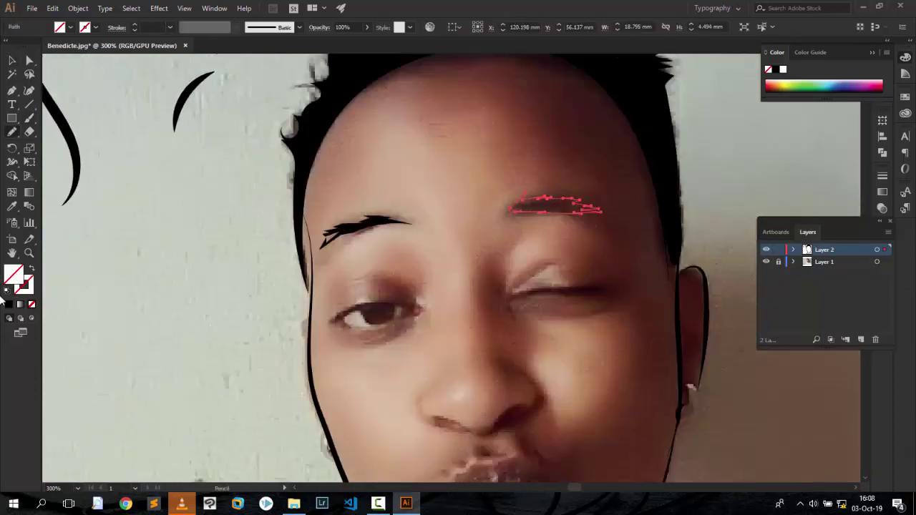
{"action": "scroll", "coordinate": [501, 215], "scroll_direction": "down", "scroll_amount": 2}
{"action": "scroll", "coordinate": [358, 214], "scroll_direction": "up", "scroll_amount": 3}
Brush a tapered upper eyeliner and a lower eyelid line on the open eye.
{"action": "key", "text": "v"}
{"action": "key", "text": "b"}
{"action": "scroll", "coordinate": [384, 134], "scroll_direction": "down", "scroll_amount": 3}
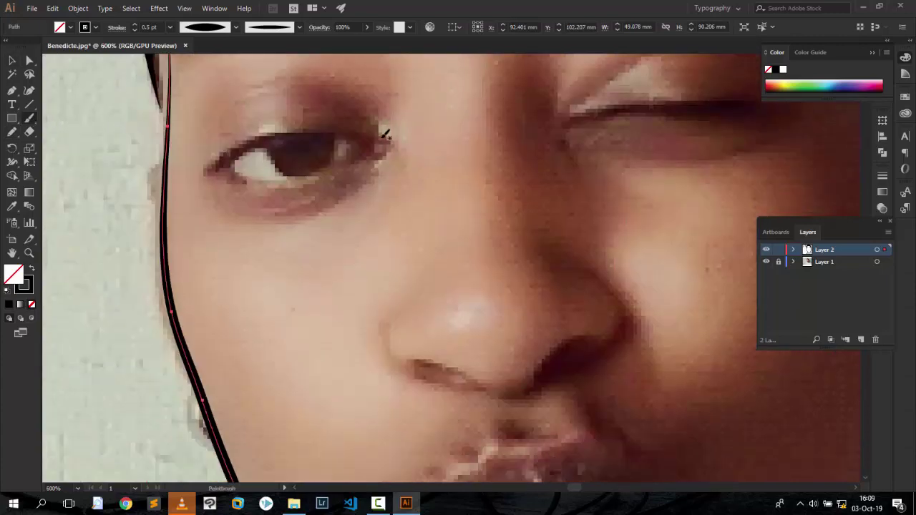
{"action": "mouse_move", "coordinate": [227, 152]}
{"action": "left_mouse_down"}
{"action": "mouse_move", "coordinate": [179, 180]}
{"action": "mouse_move", "coordinate": [215, 167]}
{"action": "left_mouse_up"}
{"action": "scroll", "coordinate": [403, 198], "scroll_direction": "up", "scroll_amount": 2}
{"action": "left_click_drag", "start_coordinate": [383, 189], "coordinate": [384, 192]}
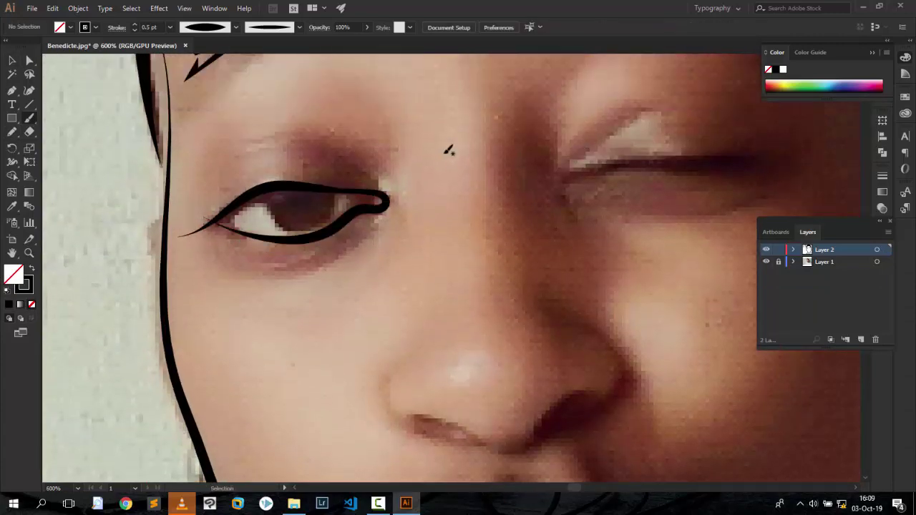
Pencil a solid black pupil and brush a stroke extending the outer eye corner.
{"action": "key", "text": "ctrl+plus"}
{"action": "key", "text": "n"}
{"action": "scroll", "coordinate": [144, 136], "scroll_direction": "down", "scroll_amount": 1}
{"action": "left_click_drag", "start_coordinate": [211, 118], "coordinate": [208, 148]}
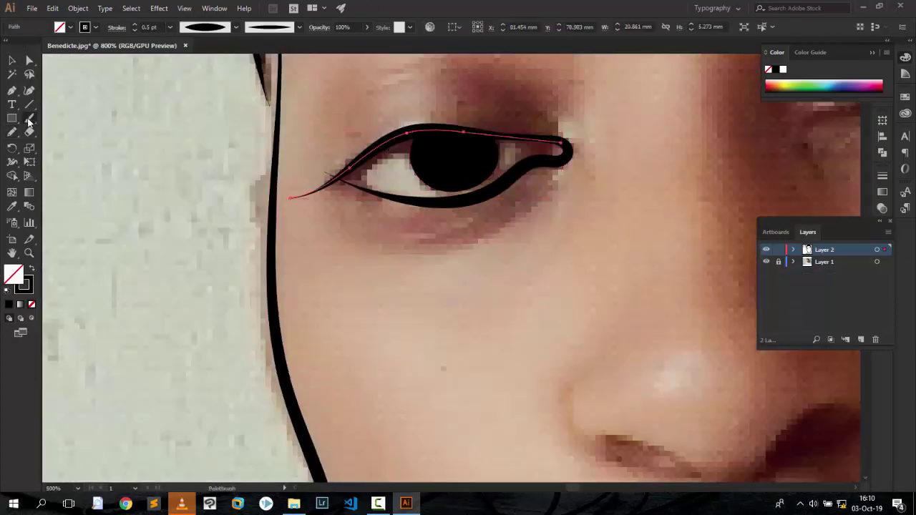
{"action": "left_click_drag", "start_coordinate": [506, 137], "coordinate": [522, 165]}
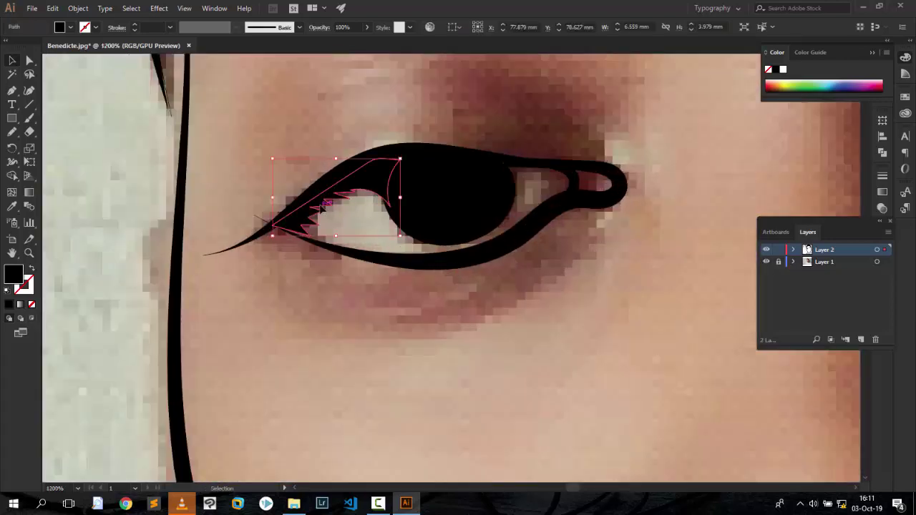
Delete the jagged lash shape and line the winking eye's closed lid.
{"action": "key", "text": "Delete"}
{"action": "key", "text": "n"}
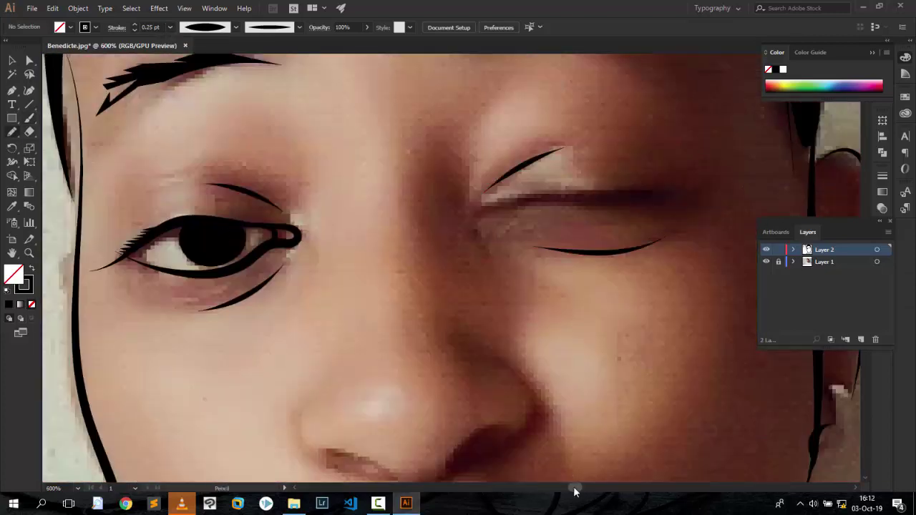
{"action": "left_click", "coordinate": [574, 488]}
{"action": "left_click_drag", "start_coordinate": [390, 199], "coordinate": [365, 204]}
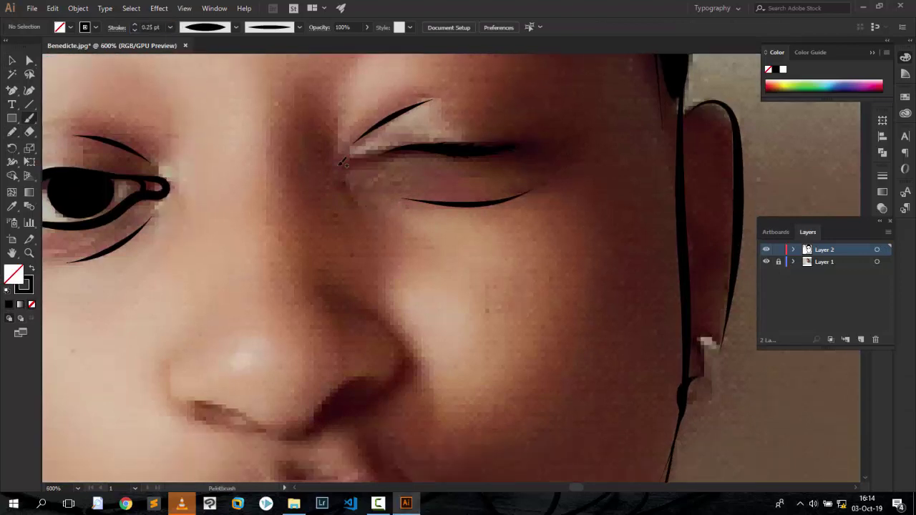
Brush the outline of the nose base.
{"action": "scroll", "coordinate": [363, 205], "scroll_direction": "down", "scroll_amount": 5}
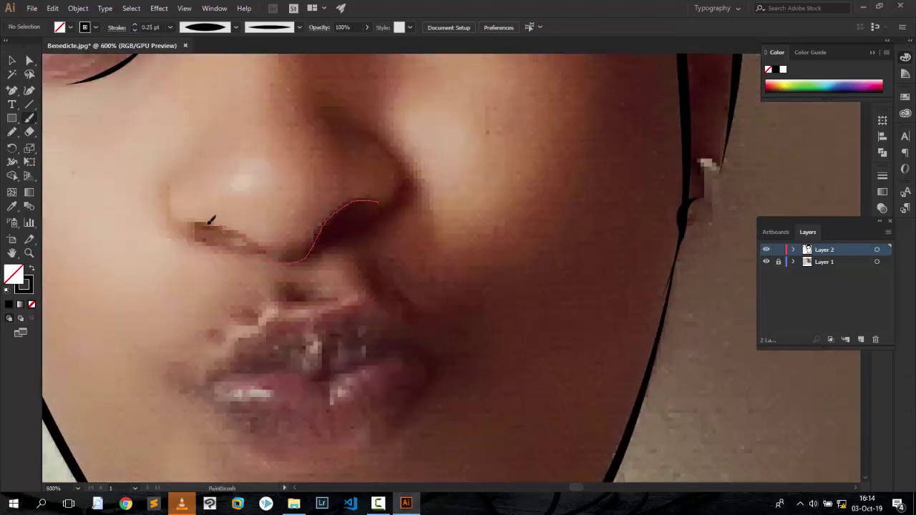
{"action": "left_click_drag", "start_coordinate": [209, 222], "coordinate": [183, 226]}
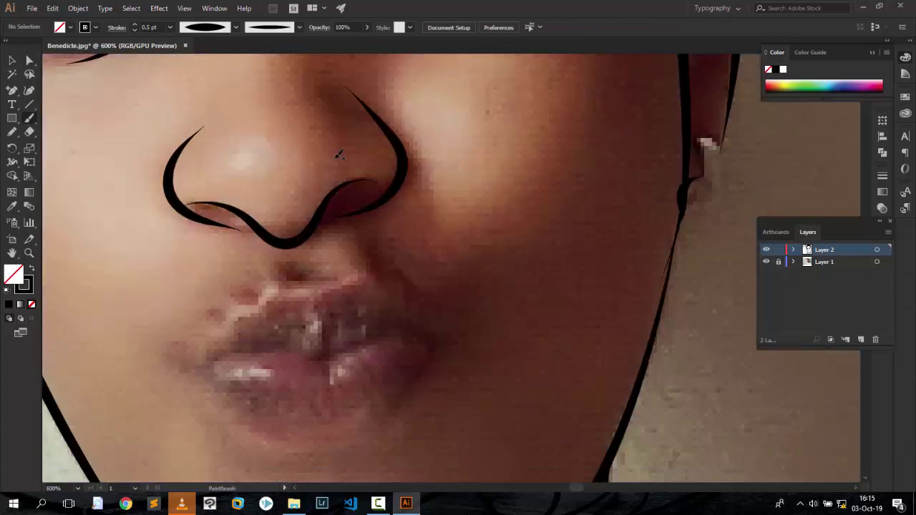
{"action": "scroll", "coordinate": [338, 154], "scroll_direction": "down", "scroll_amount": 2}
Change the brush stroke weight, then stroke the nose curve and the upper lip line.
{"action": "left_click", "coordinate": [170, 27]}
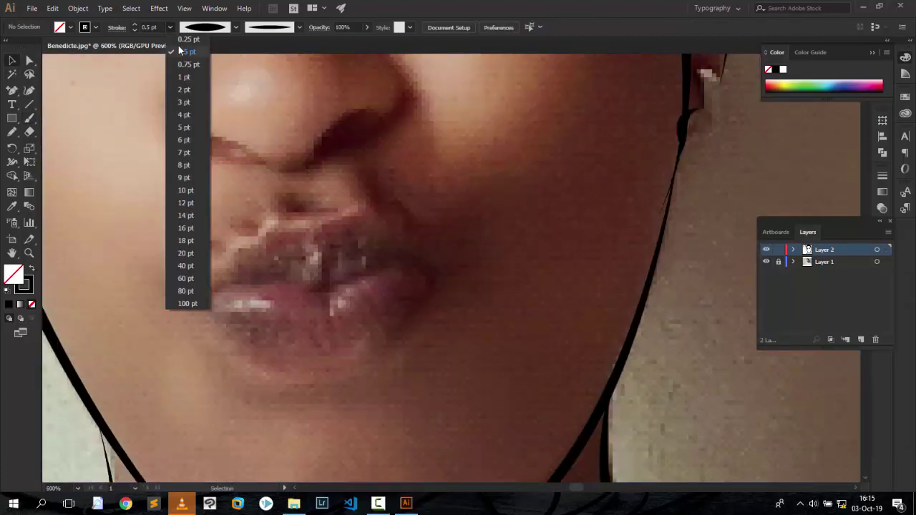
{"action": "left_click", "coordinate": [183, 36]}
{"action": "left_click_drag", "start_coordinate": [319, 152], "coordinate": [379, 136]}
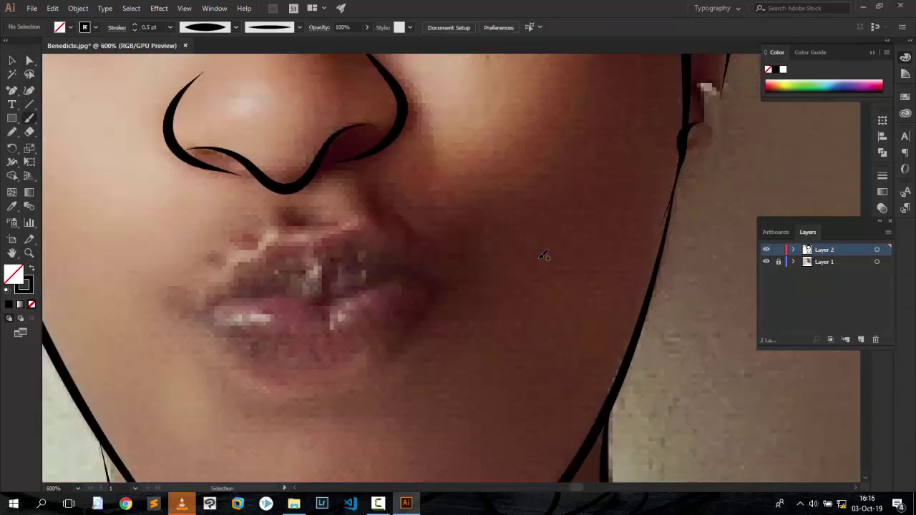
{"action": "scroll", "coordinate": [544, 256], "scroll_direction": "down", "scroll_amount": 3}
{"action": "mouse_move", "coordinate": [290, 193]}
{"action": "left_mouse_down"}
{"action": "mouse_move", "coordinate": [159, 221]}
{"action": "mouse_move", "coordinate": [131, 289]}
{"action": "left_mouse_up"}
{"action": "scroll", "coordinate": [440, 163], "scroll_direction": "down", "scroll_amount": 3}
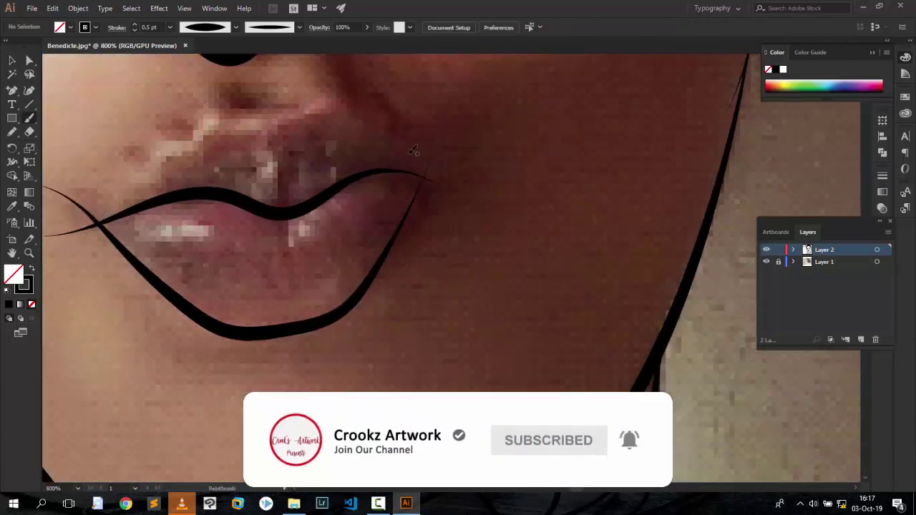
Brush the lip parting line, the lower lip curve, and a crease above the right corner.
{"action": "left_click_drag", "start_coordinate": [446, 195], "coordinate": [387, 129]}
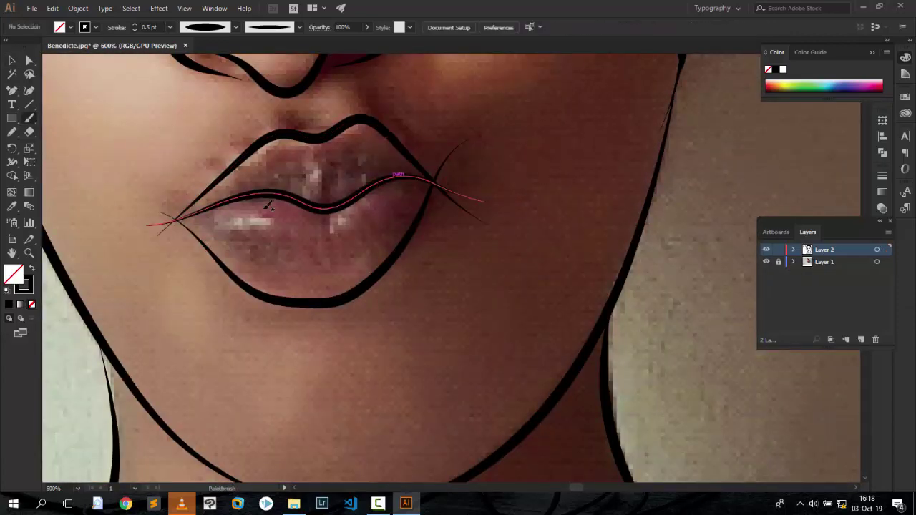
{"action": "left_click_drag", "start_coordinate": [470, 138], "coordinate": [162, 213]}
{"action": "scroll", "coordinate": [305, 257], "scroll_direction": "up", "scroll_amount": 5}
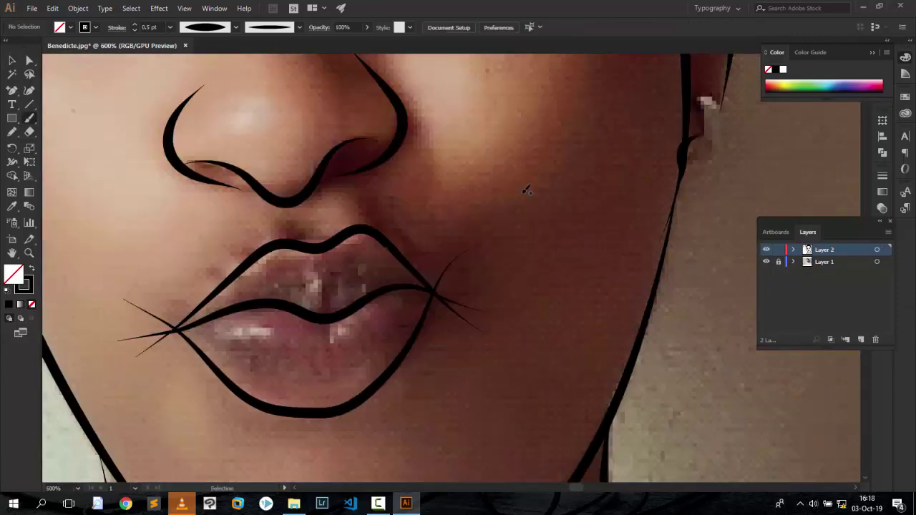
{"action": "left_click_drag", "start_coordinate": [412, 256], "coordinate": [374, 210]}
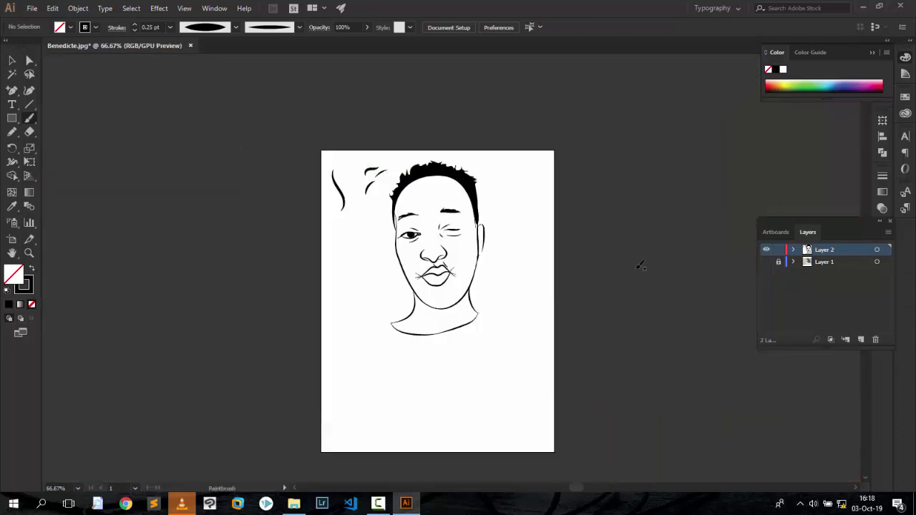
Paint the ear outline beside the jaw and hide the photo layer to check the line art.
{"action": "scroll", "coordinate": [694, 239], "scroll_direction": "right", "scroll_amount": 5}
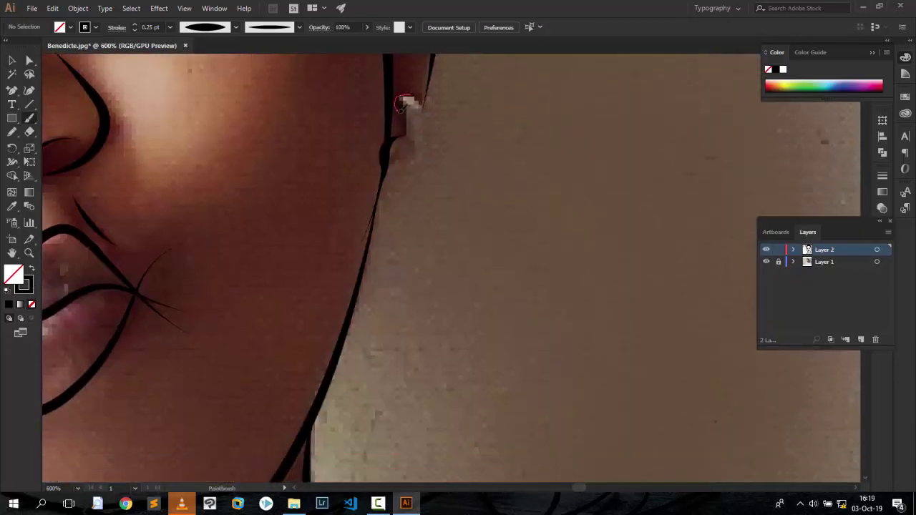
{"action": "left_click_drag", "start_coordinate": [386, 147], "coordinate": [387, 148]}
{"action": "scroll", "coordinate": [401, 179], "scroll_direction": "up", "scroll_amount": 2}
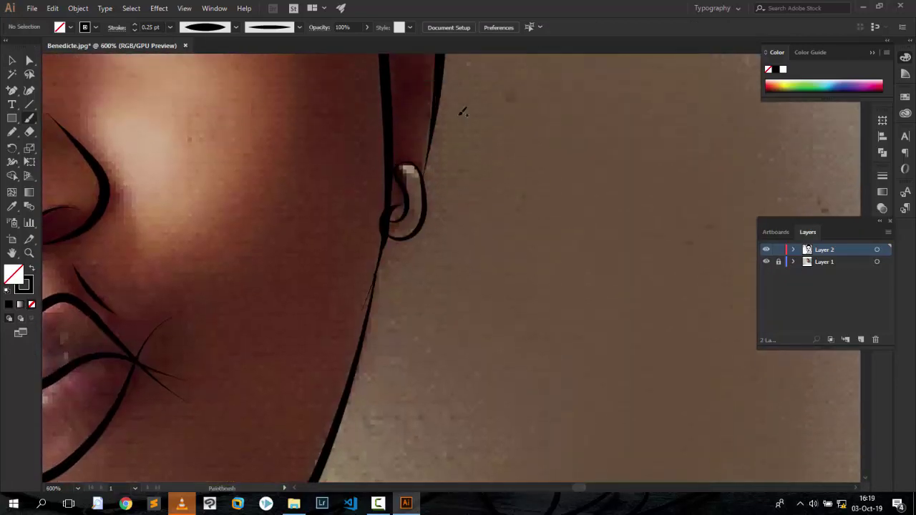
{"action": "left_click", "coordinate": [765, 261]}
Select the thin stroke below the ear and the small stroke inside the ear.
{"action": "key", "text": "v"}
{"action": "left_click", "coordinate": [401, 204]}
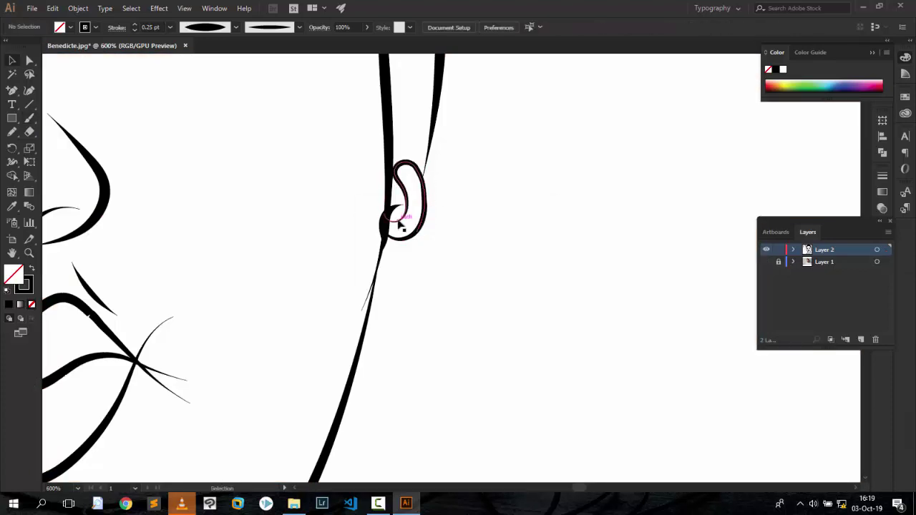
{"action": "scroll", "coordinate": [435, 118], "scroll_direction": "down", "scroll_amount": 2}
{"action": "scroll", "coordinate": [401, 143], "scroll_direction": "down", "scroll_amount": 2}
{"action": "left_click", "coordinate": [377, 167]}
{"action": "key", "text": "b"}
{"action": "scroll", "coordinate": [383, 128], "scroll_direction": "down", "scroll_amount": 2}
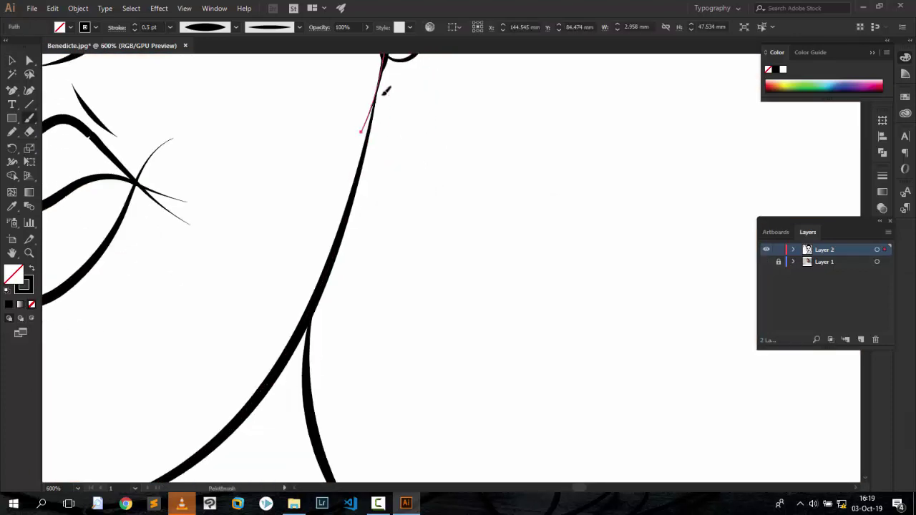
{"action": "scroll", "coordinate": [540, 122], "scroll_direction": "up", "scroll_amount": 3}
{"action": "key", "text": "v"}
{"action": "left_click", "coordinate": [382, 174]}
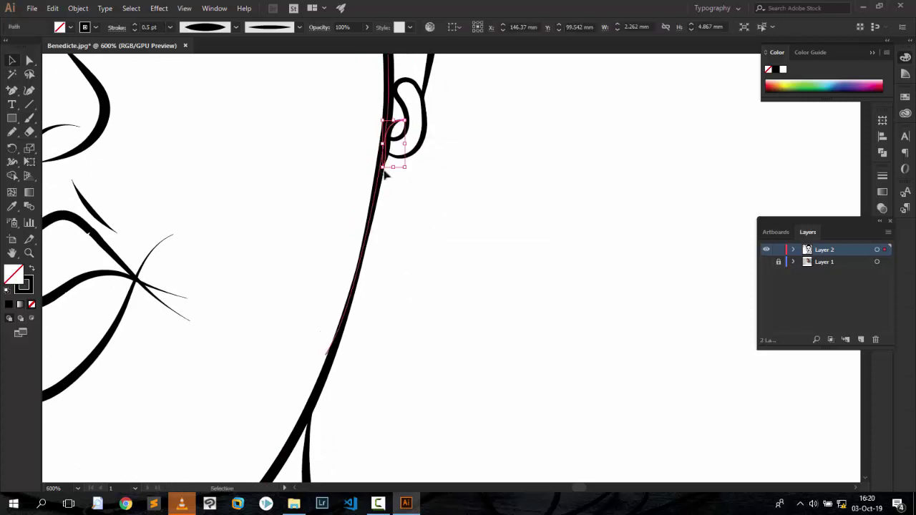
{"action": "left_click", "coordinate": [493, 148]}
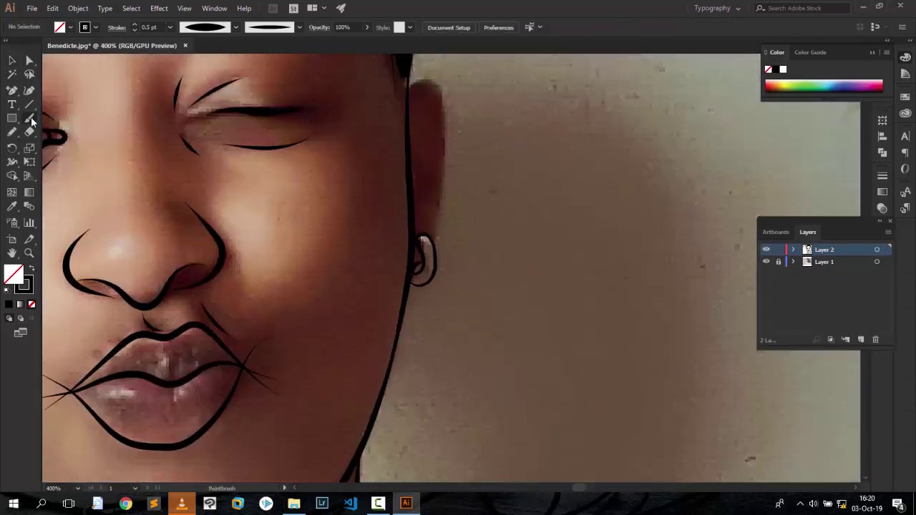
Trace the cheek edge and the inner and outer curves of the other ear.
{"action": "left_click_drag", "start_coordinate": [409, 84], "coordinate": [413, 81]}
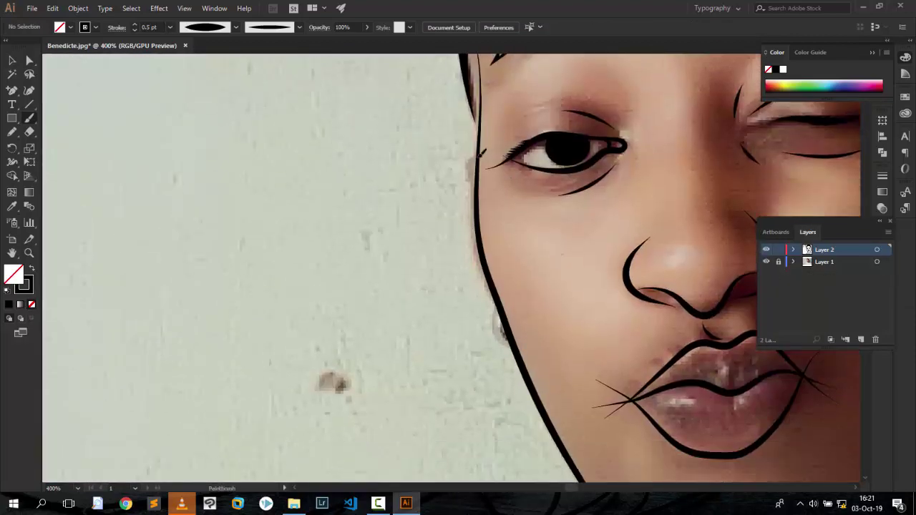
{"action": "left_click_drag", "start_coordinate": [492, 283], "coordinate": [493, 285]}
{"action": "key", "text": "ctrl+equal"}
{"action": "key", "text": "ctrl+equal"}
{"action": "key", "text": "ctrl+equal"}
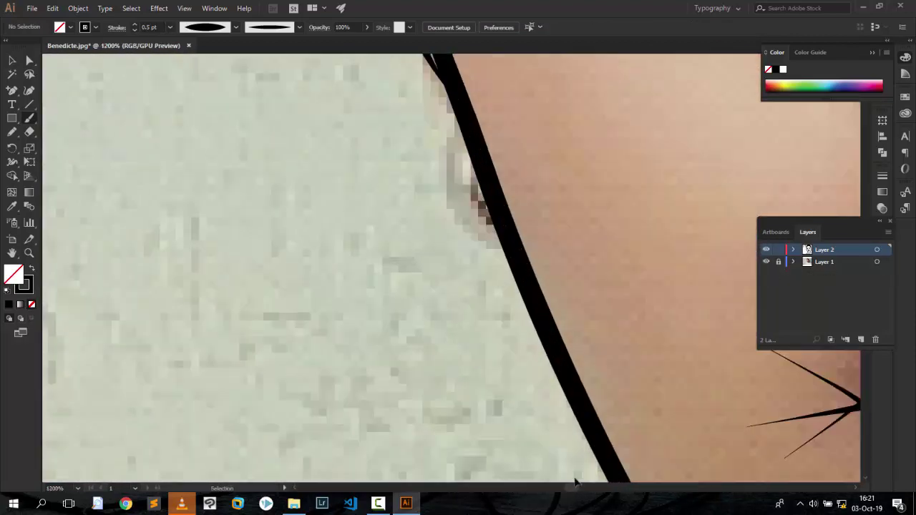
{"action": "left_click_drag", "start_coordinate": [478, 142], "coordinate": [501, 216]}
{"action": "left_click_drag", "start_coordinate": [453, 88], "coordinate": [513, 239]}
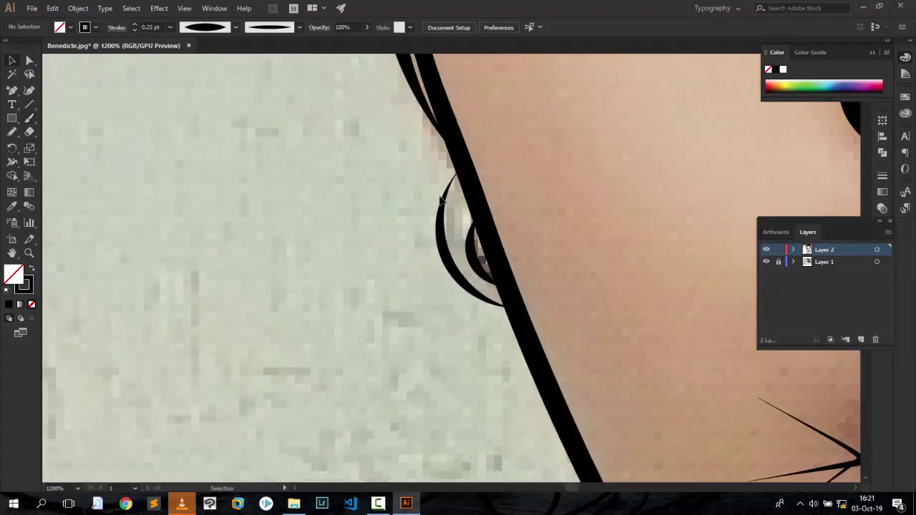
{"action": "key", "text": "ctrl+0"}
{"action": "scroll", "coordinate": [579, 245], "scroll_direction": "up", "scroll_amount": 5}
Brush the face edge down from the temple.
{"action": "left_click_drag", "start_coordinate": [432, 478], "coordinate": [414, 170]}
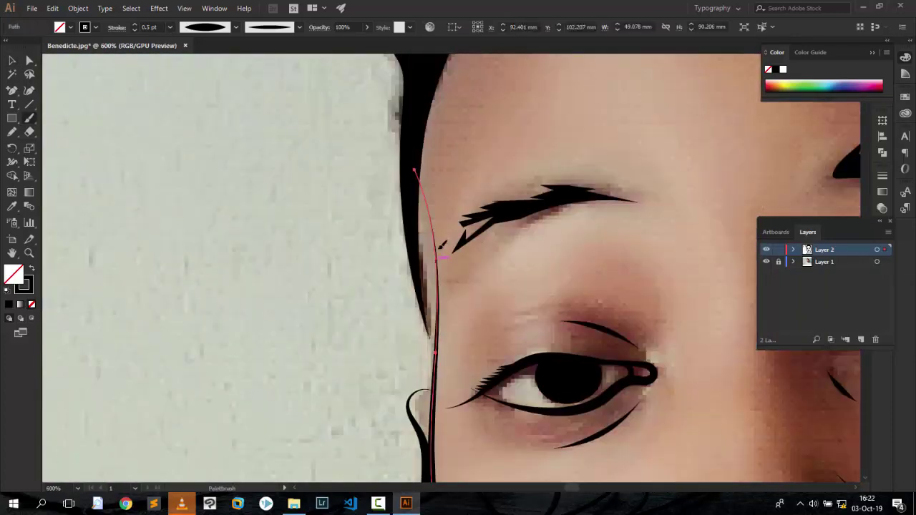
{"action": "scroll", "coordinate": [434, 361], "scroll_direction": "up", "scroll_amount": 2}
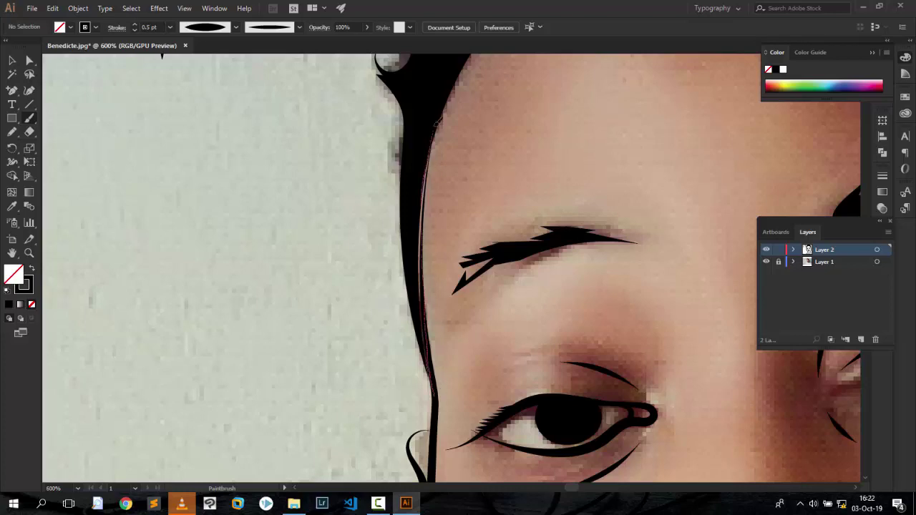
{"action": "scroll", "coordinate": [436, 123], "scroll_direction": "down", "scroll_amount": 5}
{"action": "left_click_drag", "start_coordinate": [415, 107], "coordinate": [432, 267]}
{"action": "scroll", "coordinate": [441, 294], "scroll_direction": "down", "scroll_amount": 5}
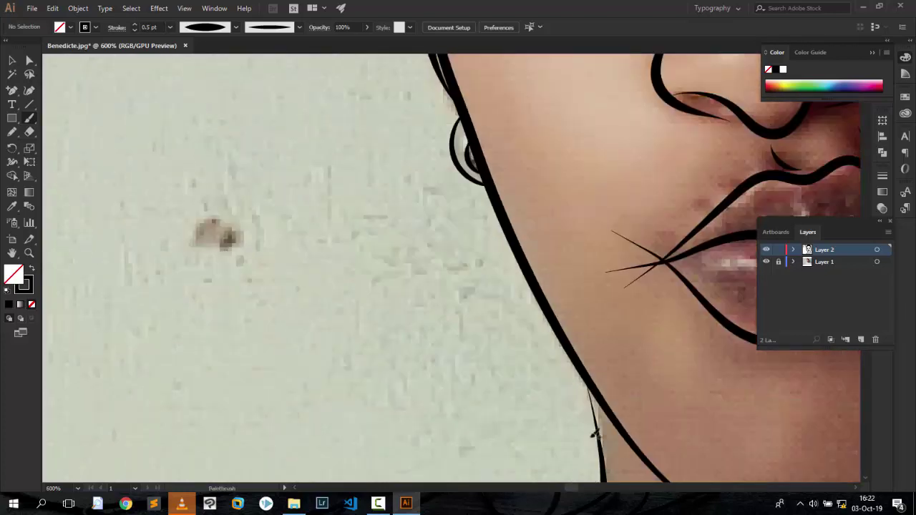
{"action": "scroll", "coordinate": [576, 472], "scroll_direction": "down", "scroll_amount": 5}
{"action": "scroll", "coordinate": [291, 198], "scroll_direction": "up", "scroll_amount": 5}
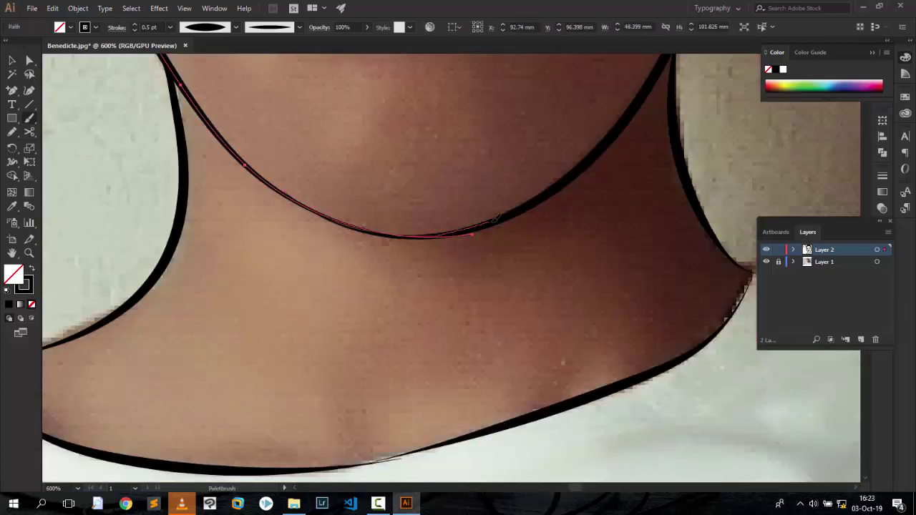
{"action": "scroll", "coordinate": [499, 286], "scroll_direction": "up", "scroll_amount": 3}
{"action": "scroll", "coordinate": [499, 288], "scroll_direction": "up", "scroll_amount": 3}
Select all the lip strokes and expand their appearance into filled shapes.
{"action": "key", "text": "v"}
{"action": "left_click", "coordinate": [78, 8]}
{"action": "left_click_drag", "start_coordinate": [498, 288], "coordinate": [501, 251]}
{"action": "left_click", "coordinate": [123, 141]}
{"action": "left_click", "coordinate": [882, 136]}
{"action": "left_click", "coordinate": [596, 222]}
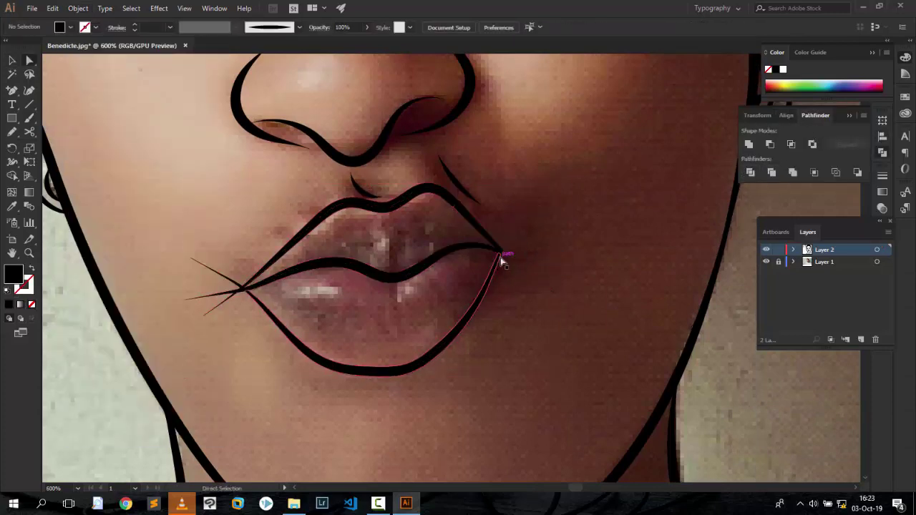
Pull in the stray tips at the lip corners.
{"action": "left_click_drag", "start_coordinate": [187, 297], "coordinate": [236, 295]}
{"action": "key", "text": "ctrl+shift+a"}
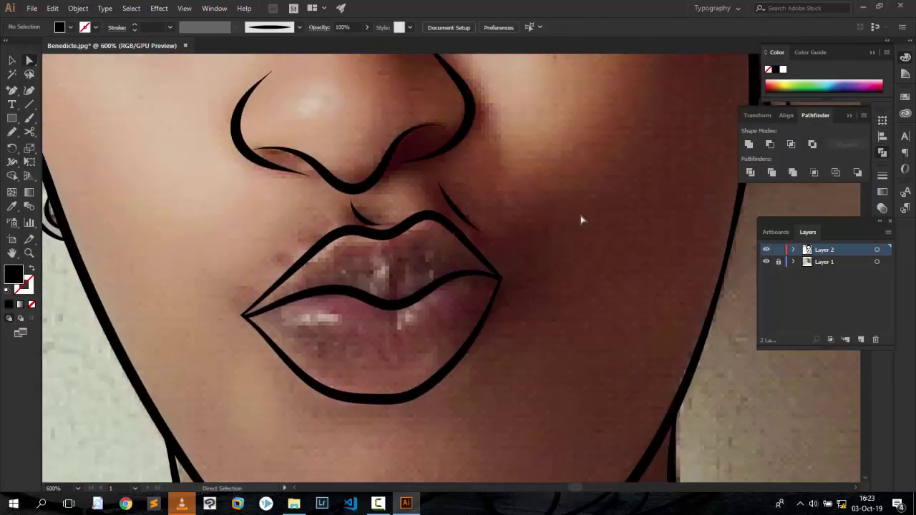
{"action": "scroll", "coordinate": [583, 219], "scroll_direction": "up", "scroll_amount": 5}
{"action": "scroll", "coordinate": [603, 423], "scroll_direction": "left", "scroll_amount": 5}
Pull the stray eye-corner tip in to the lashes, then select an anchor on the neck curve.
{"action": "left_click", "coordinate": [350, 211]}
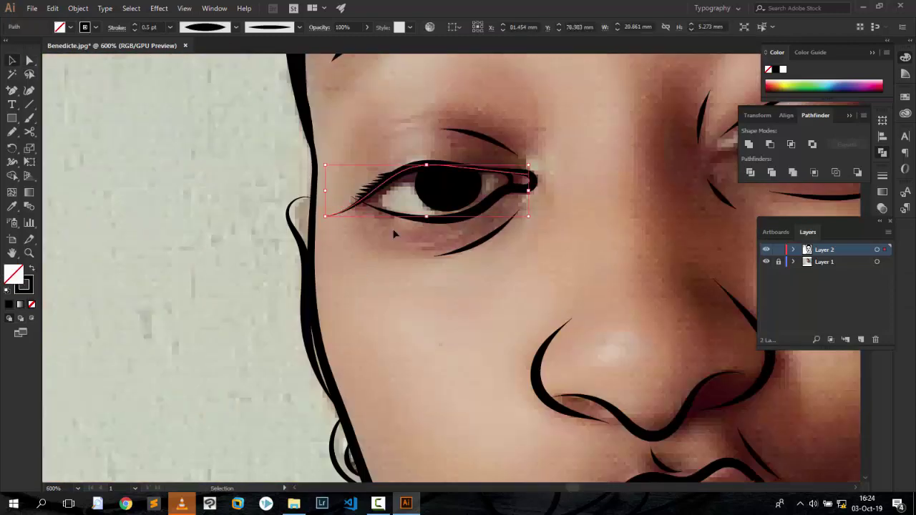
{"action": "key", "text": "v"}
{"action": "key", "text": "a"}
{"action": "left_click_drag", "start_coordinate": [333, 213], "coordinate": [358, 203]}
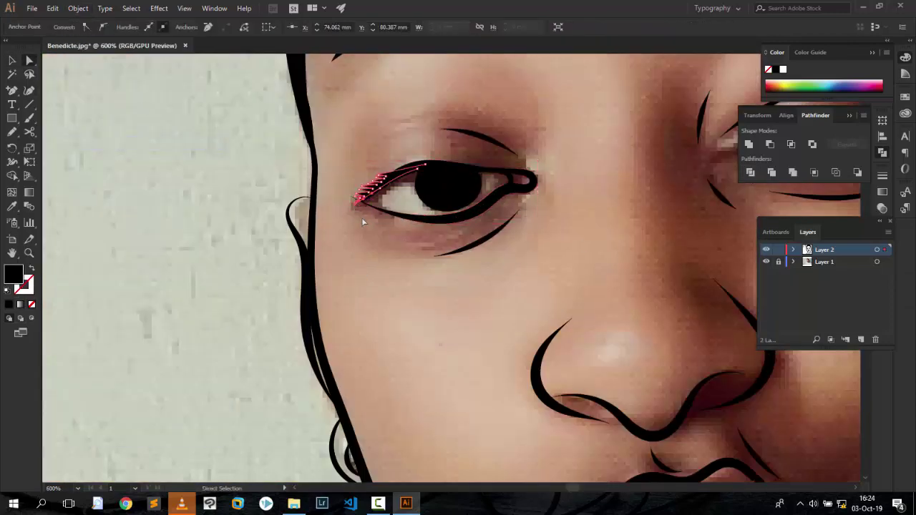
{"action": "key", "text": "ctrl+shift+a"}
{"action": "scroll", "coordinate": [348, 220], "scroll_direction": "down", "scroll_amount": 5}
{"action": "scroll", "coordinate": [744, 272], "scroll_direction": "down", "scroll_amount": 3}
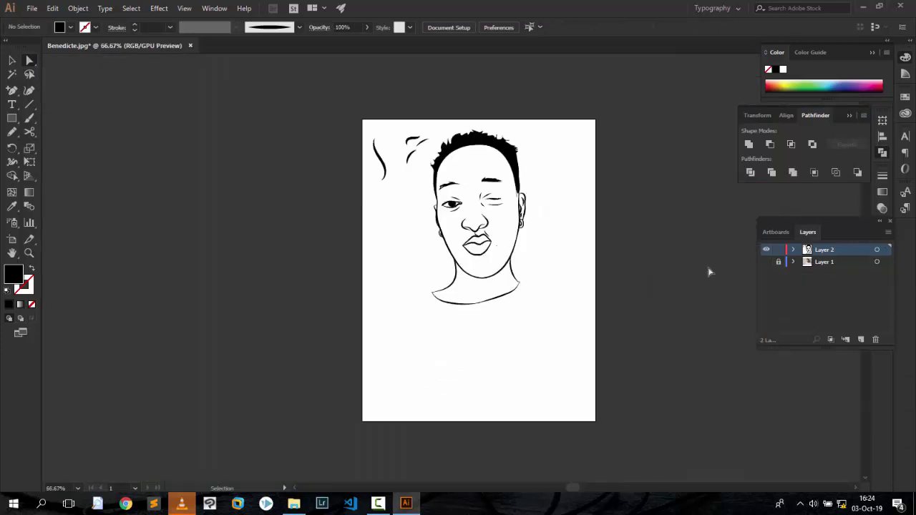
{"action": "scroll", "coordinate": [397, 310], "scroll_direction": "up", "scroll_amount": 4}
{"action": "scroll", "coordinate": [396, 310], "scroll_direction": "up", "scroll_amount": 4}
{"action": "left_click", "coordinate": [314, 290]}
{"action": "scroll", "coordinate": [314, 289], "scroll_direction": "down", "scroll_amount": 3}
Brush the upper neck line and trace it up to the left shoulder corner.
{"action": "key", "text": "b"}
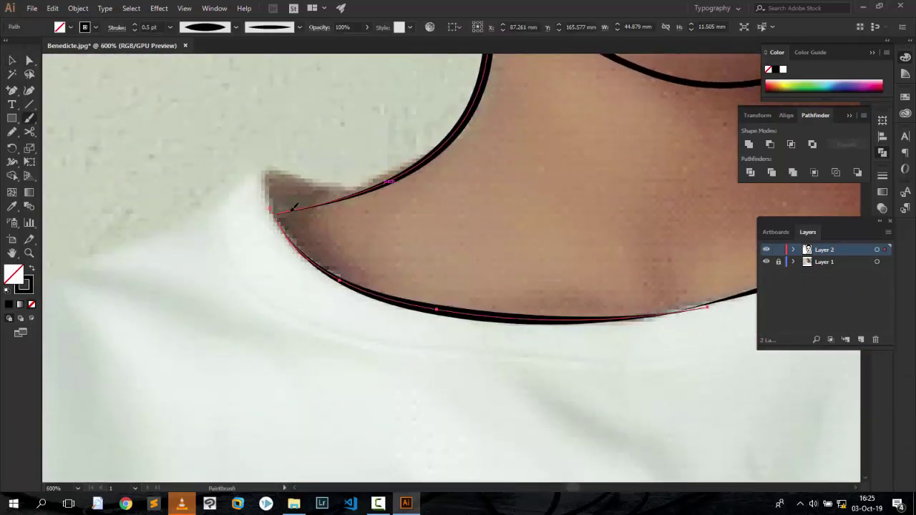
{"action": "left_click_drag", "start_coordinate": [293, 247], "coordinate": [420, 174]}
{"action": "scroll", "coordinate": [292, 174], "scroll_direction": "down", "scroll_amount": 2}
{"action": "left_click_drag", "start_coordinate": [572, 487], "coordinate": [579, 487]}
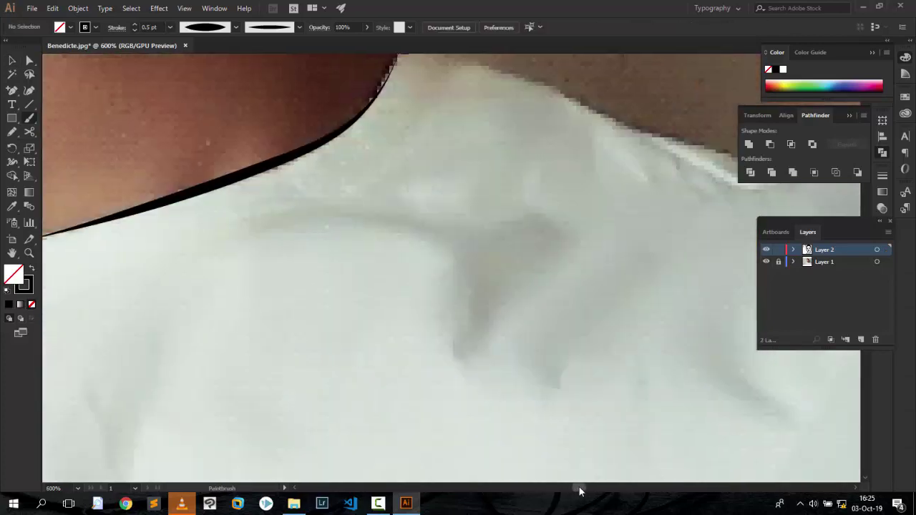
{"action": "scroll", "coordinate": [430, 286], "scroll_direction": "up", "scroll_amount": 1}
{"action": "left_click_drag", "start_coordinate": [44, 413], "coordinate": [352, 180]}
{"action": "scroll", "coordinate": [400, 201], "scroll_direction": "down", "scroll_amount": 2}
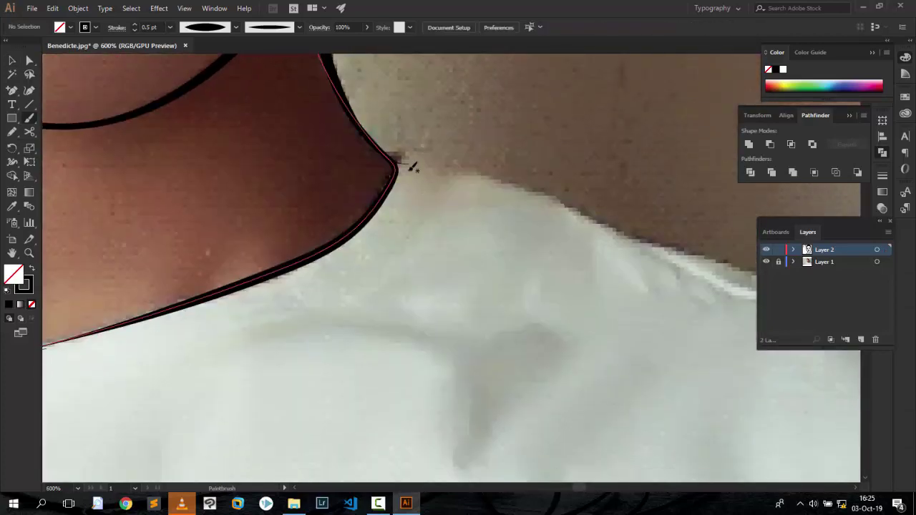
Zoom out and hide then show the photo to check the collar lines.
{"action": "key", "text": "ctrl+0"}
{"action": "left_click", "coordinate": [766, 261]}
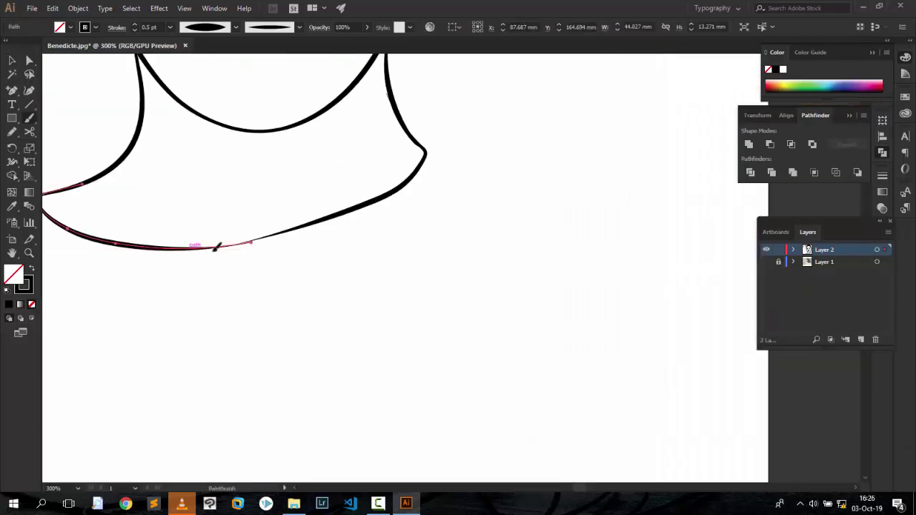
{"action": "scroll", "coordinate": [442, 256], "scroll_direction": "down", "scroll_amount": 5}
{"action": "left_click", "coordinate": [766, 262]}
{"action": "key", "text": "ctrl+plus"}
{"action": "key", "text": "ctrl+plus"}
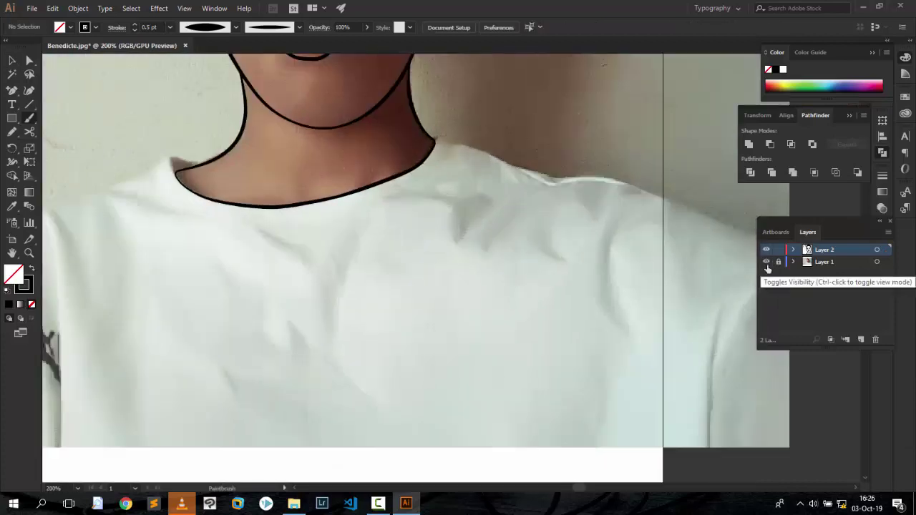
{"action": "scroll", "coordinate": [742, 266], "scroll_direction": "up", "scroll_amount": 2}
{"action": "scroll", "coordinate": [470, 199], "scroll_direction": "left", "scroll_amount": 5}
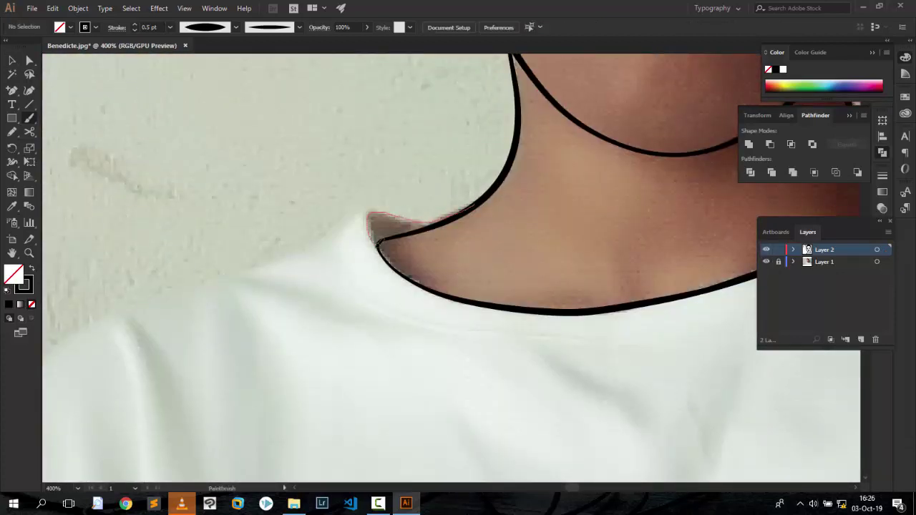
Extend the collar around the neck corner and add thin lines along the neckband's lower edge.
{"action": "left_click_drag", "start_coordinate": [377, 243], "coordinate": [378, 245]}
{"action": "scroll", "coordinate": [552, 167], "scroll_direction": "down", "scroll_amount": 5}
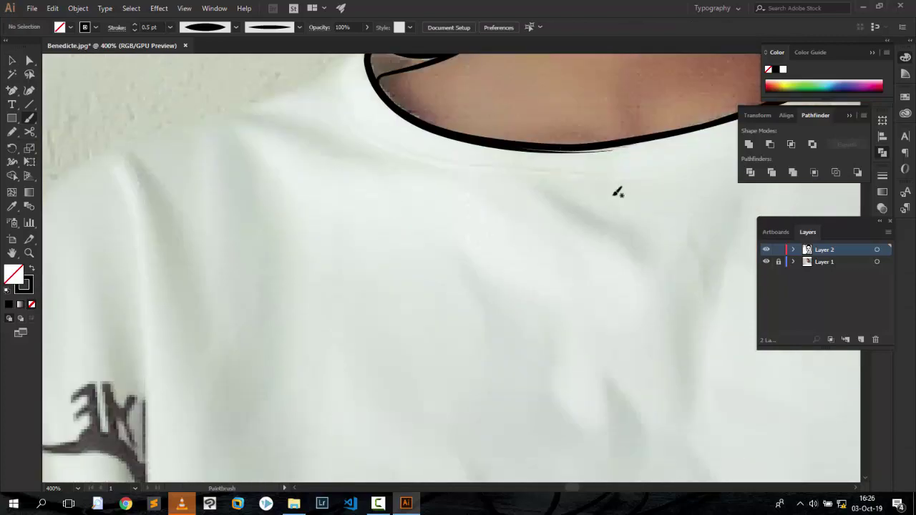
{"action": "scroll", "coordinate": [475, 238], "scroll_direction": "up", "scroll_amount": 2}
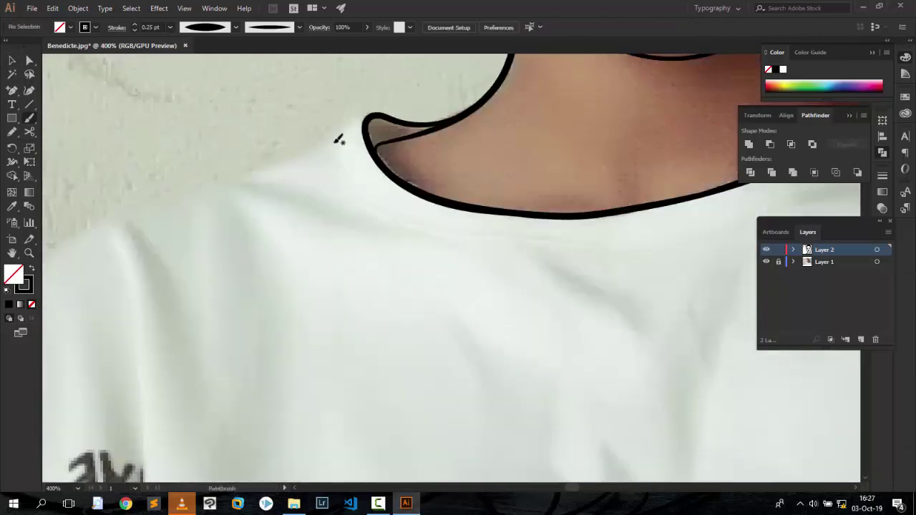
{"action": "left_click_drag", "start_coordinate": [563, 242], "coordinate": [563, 243]}
{"action": "scroll", "coordinate": [297, 259], "scroll_direction": "right", "scroll_amount": 5}
{"action": "left_click_drag", "start_coordinate": [155, 248], "coordinate": [180, 239]}
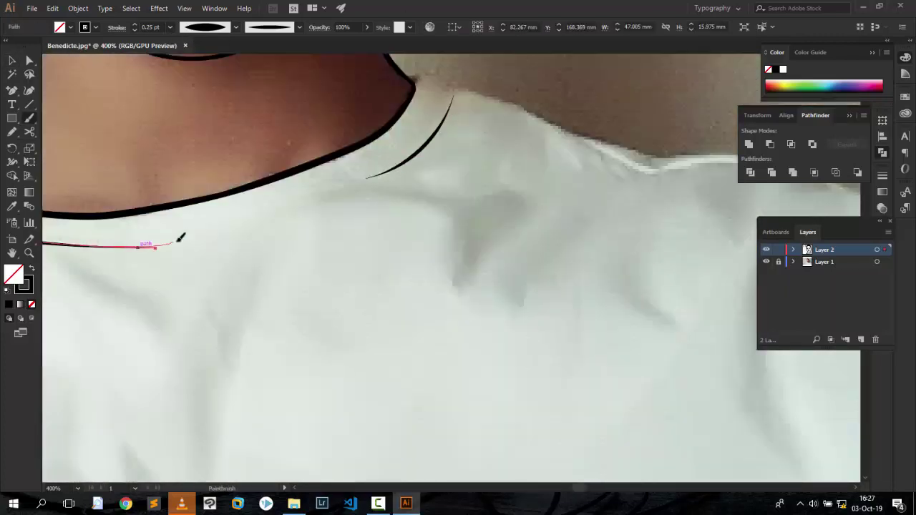
{"action": "scroll", "coordinate": [179, 237], "scroll_direction": "down", "scroll_amount": 3}
{"action": "scroll", "coordinate": [249, 216], "scroll_direction": "up", "scroll_amount": 4}
Pencil-trace the logo's first letter and the K's legs as black-filled shapes.
{"action": "key", "text": "n"}
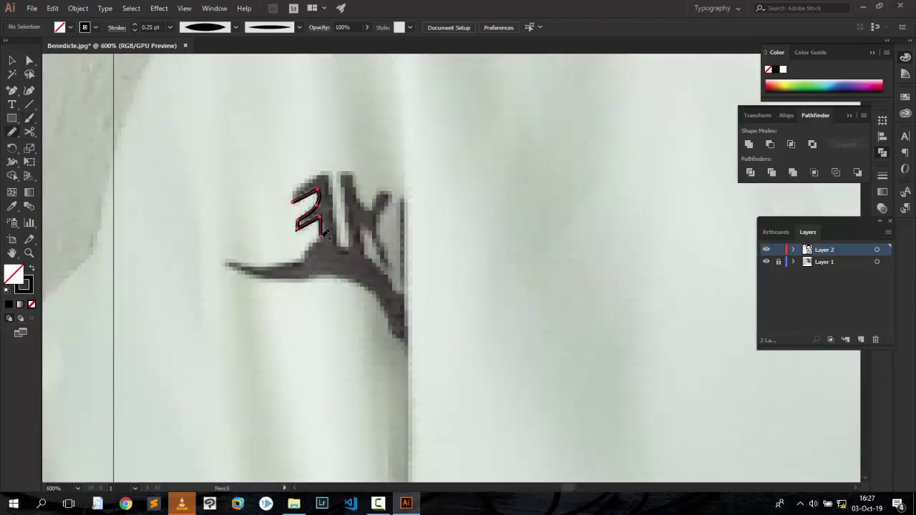
{"action": "mouse_move", "coordinate": [323, 235]}
{"action": "left_mouse_down"}
{"action": "mouse_move", "coordinate": [339, 242]}
{"action": "mouse_move", "coordinate": [220, 259]}
{"action": "left_mouse_up"}
{"action": "left_click", "coordinate": [32, 271]}
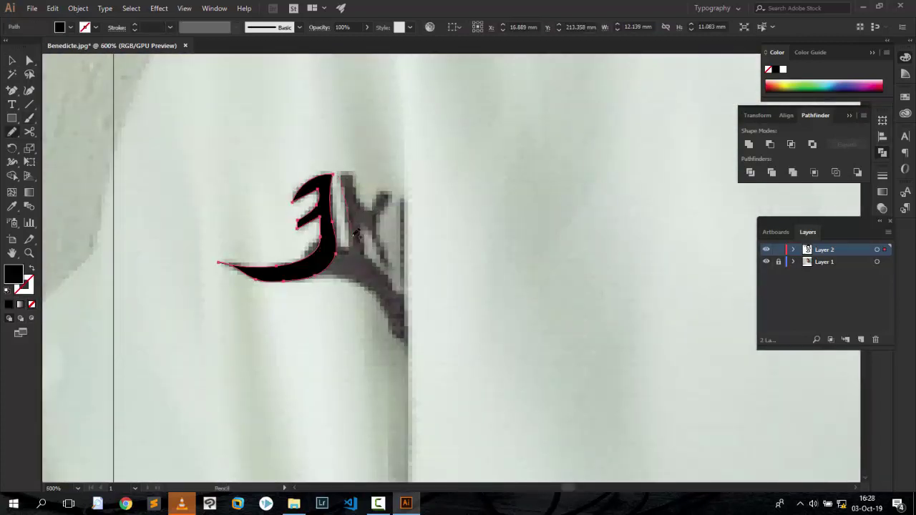
{"action": "left_click_drag", "start_coordinate": [342, 175], "coordinate": [373, 227]}
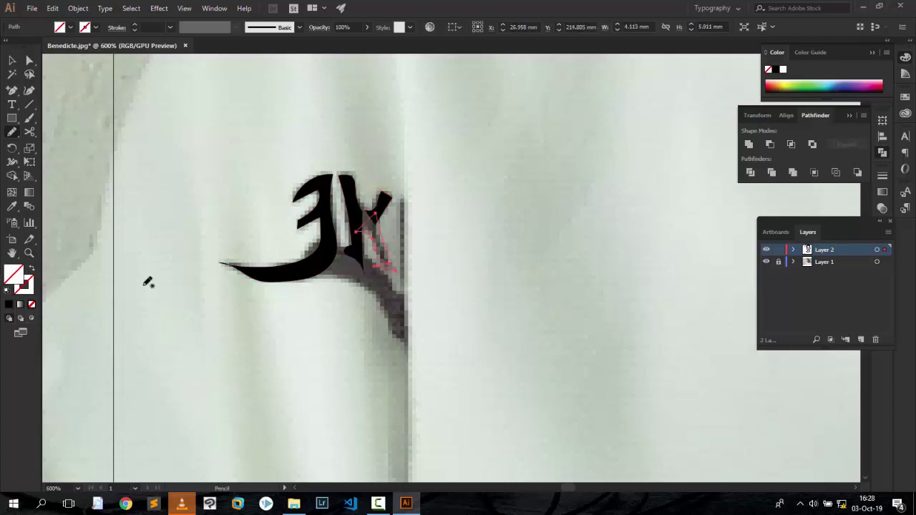
{"action": "left_click", "coordinate": [32, 271]}
{"action": "mouse_move", "coordinate": [345, 165]}
{"action": "left_mouse_down"}
{"action": "mouse_move", "coordinate": [380, 209]}
{"action": "mouse_move", "coordinate": [336, 175]}
{"action": "left_mouse_up"}
{"action": "left_click", "coordinate": [10, 304]}
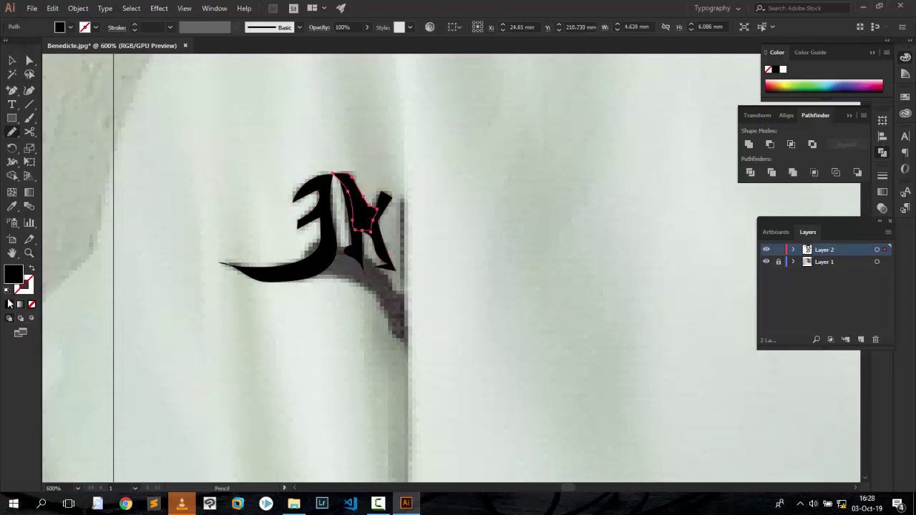
Turn the grey logo part black and close a shape down the logo's right edge.
{"action": "left_click", "coordinate": [290, 317]}
{"action": "left_click_drag", "start_coordinate": [410, 229], "coordinate": [406, 196]}
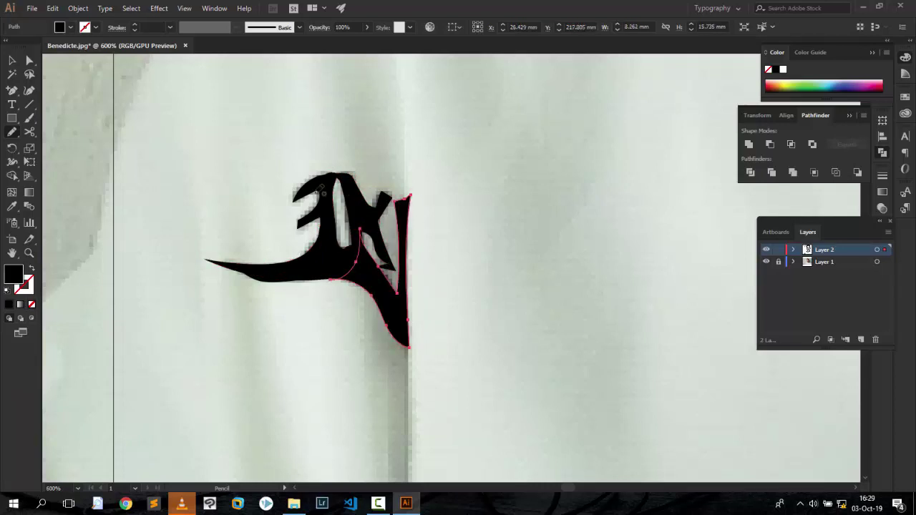
{"action": "left_click_drag", "start_coordinate": [295, 185], "coordinate": [297, 188]}
{"action": "key", "text": "ctrl+shift+a"}
{"action": "scroll", "coordinate": [319, 169], "scroll_direction": "down", "scroll_amount": 1}
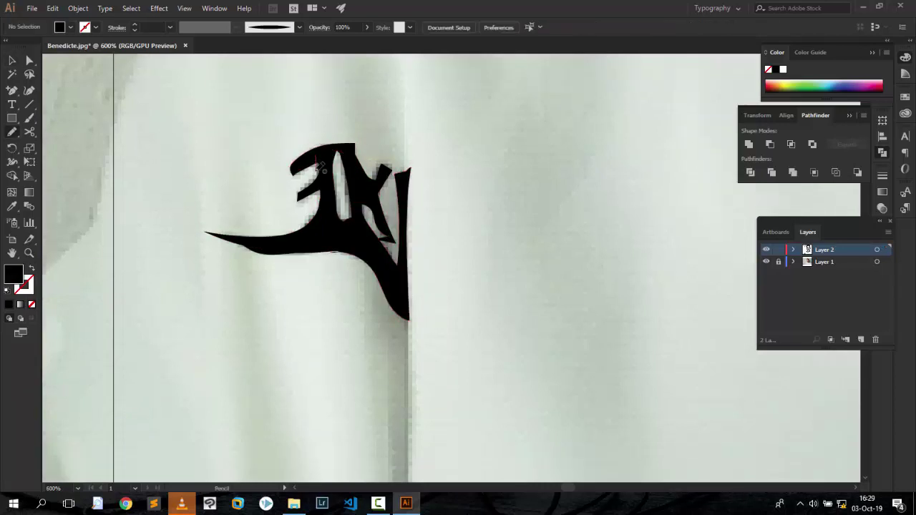
Fill the last white gap inside the logo black, then deselect and zoom to the shoulder.
{"action": "left_click_drag", "start_coordinate": [318, 150], "coordinate": [348, 184]}
{"action": "key", "text": "shift+x"}
{"action": "key", "text": "v"}
{"action": "key", "text": "ctrl+shift+a"}
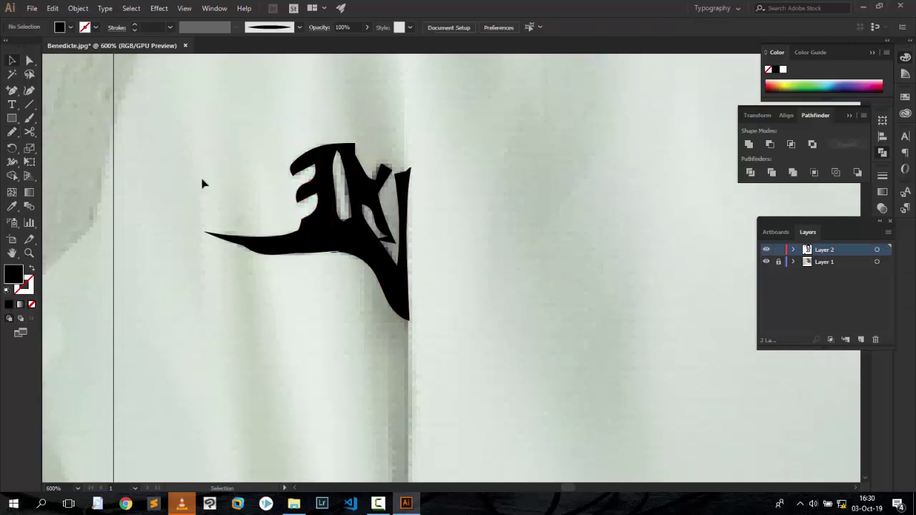
{"action": "key", "text": "ctrl+minus"}
{"action": "key", "text": "ctrl+0"}
{"action": "key", "text": "ctrl+plus"}
Brush a black line along the shirt's left shoulder edge.
{"action": "key", "text": "b"}
{"action": "scroll", "coordinate": [238, 135], "scroll_direction": "down", "scroll_amount": 3}
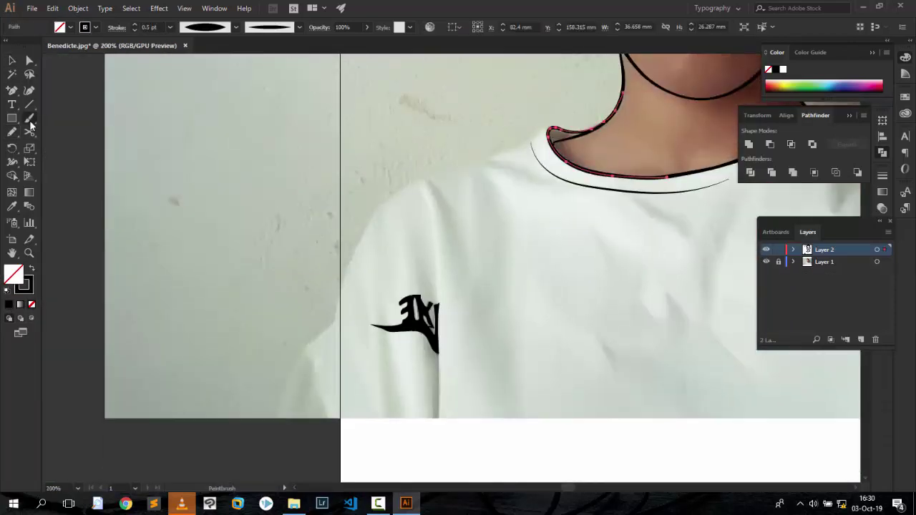
{"action": "key", "text": "ctrl+plus"}
{"action": "scroll", "coordinate": [374, 194], "scroll_direction": "up", "scroll_amount": 1}
{"action": "left_click_drag", "start_coordinate": [284, 294], "coordinate": [312, 229]}
{"action": "left_click_drag", "start_coordinate": [505, 91], "coordinate": [510, 89]}
{"action": "scroll", "coordinate": [505, 92], "scroll_direction": "up", "scroll_amount": 3}
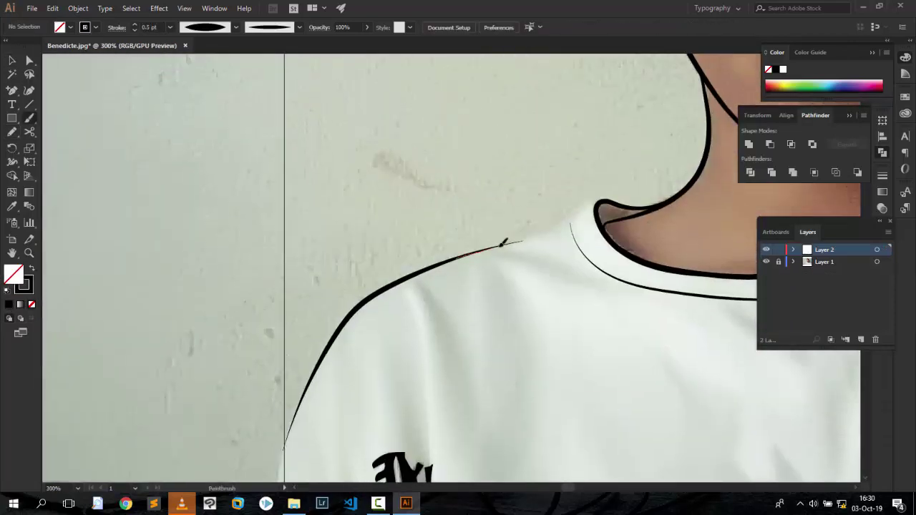
{"action": "scroll", "coordinate": [640, 170], "scroll_direction": "up", "scroll_amount": 2}
Brush along the shirt's right shoulder edge, ending with the whole shirt in view.
{"action": "key", "text": "ctrl+plus"}
{"action": "key", "text": "ctrl+plus"}
{"action": "key", "text": "v"}
{"action": "key", "text": "ctrl+shift+a"}
{"action": "scroll", "coordinate": [358, 122], "scroll_direction": "down", "scroll_amount": 3}
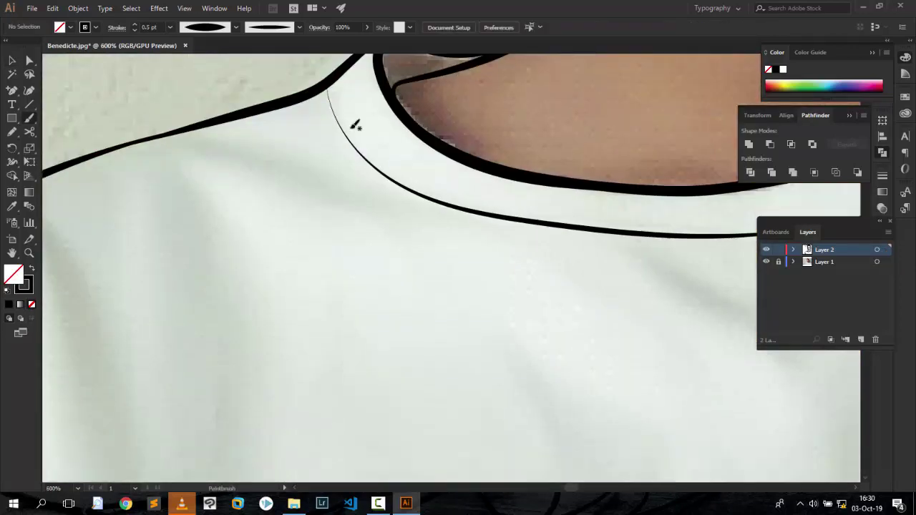
{"action": "key", "text": "ctrl+minus"}
{"action": "key", "text": "ctrl+minus"}
{"action": "key", "text": "b"}
{"action": "key", "text": "ctrl+plus"}
{"action": "key", "text": "ctrl+plus"}
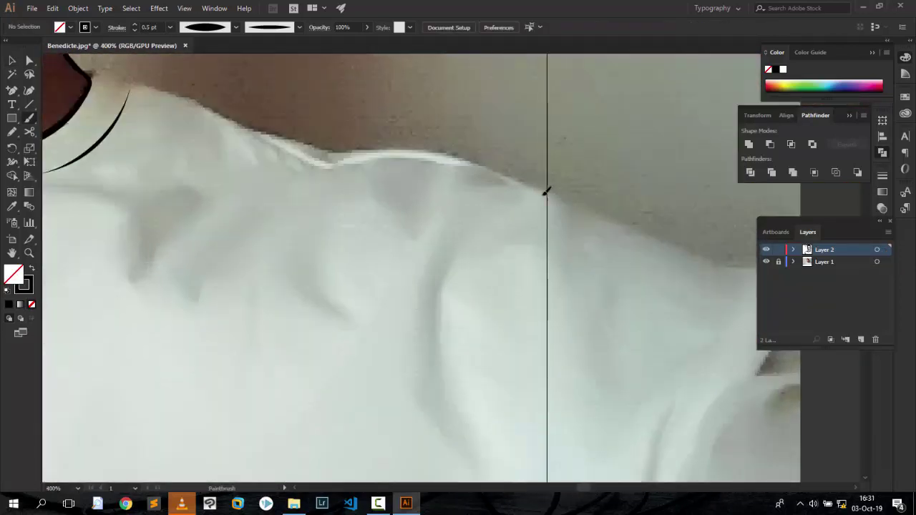
{"action": "left_click_drag", "start_coordinate": [274, 132], "coordinate": [141, 83]}
{"action": "scroll", "coordinate": [141, 82], "scroll_direction": "up", "scroll_amount": 2}
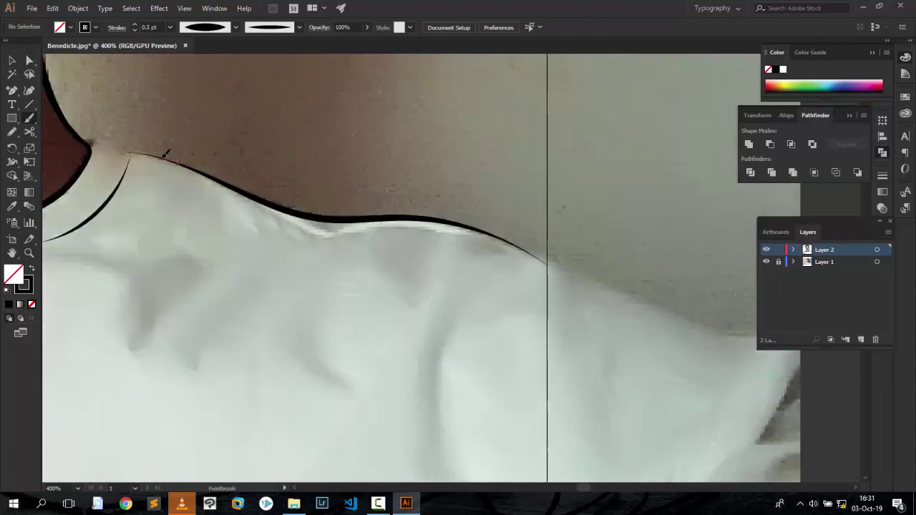
{"action": "scroll", "coordinate": [183, 71], "scroll_direction": "down", "scroll_amount": 2}
{"action": "key", "text": "ctrl+minus"}
{"action": "key", "text": "ctrl+minus"}
{"action": "key", "text": "ctrl+minus"}
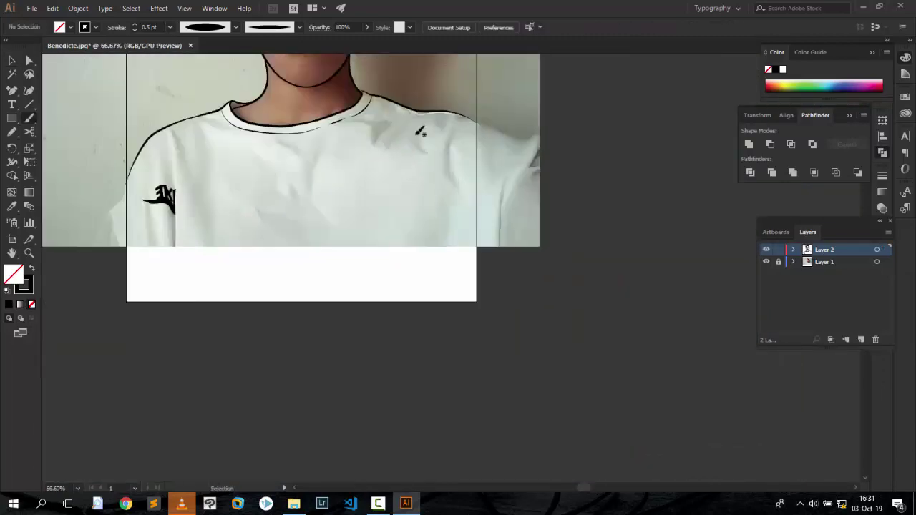
{"action": "scroll", "coordinate": [429, 286], "scroll_direction": "down", "scroll_amount": 2}
{"action": "scroll", "coordinate": [430, 286], "scroll_direction": "left", "scroll_amount": 4}
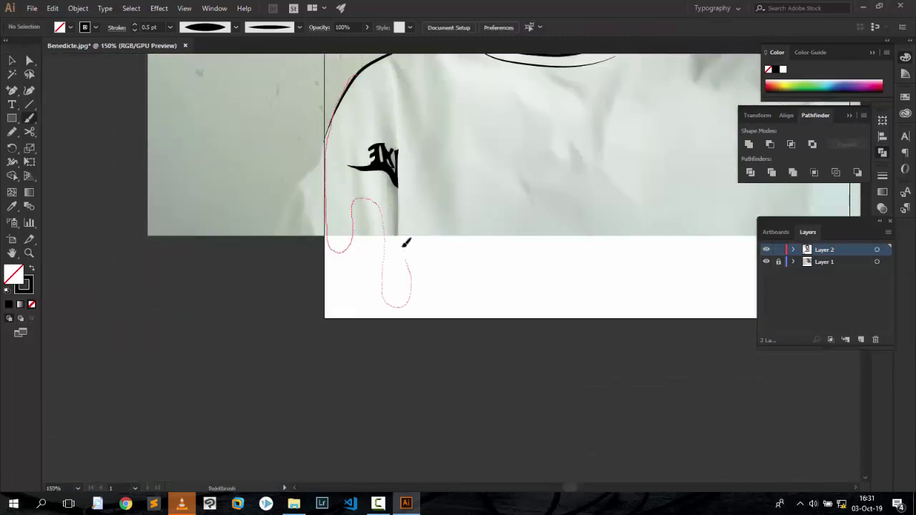
Draw wavy drip lines below the left sleeve with the brush set to 0.75 pt.
{"action": "scroll", "coordinate": [407, 241], "scroll_direction": "up", "scroll_amount": 1}
{"action": "left_click_drag", "start_coordinate": [352, 244], "coordinate": [405, 250]}
{"action": "left_click", "coordinate": [170, 27]}
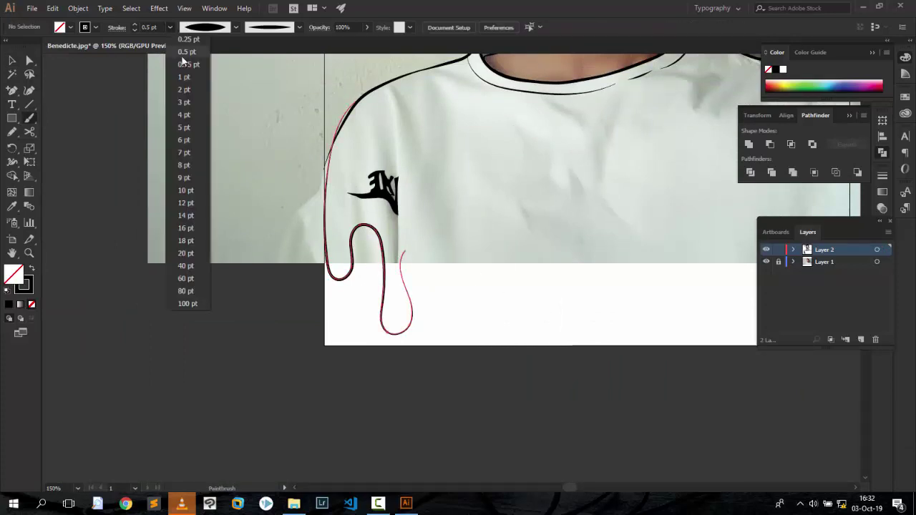
{"action": "left_click", "coordinate": [189, 61]}
{"action": "scroll", "coordinate": [419, 194], "scroll_direction": "down", "scroll_amount": 2}
{"action": "mouse_move", "coordinate": [403, 187]}
{"action": "left_mouse_down"}
{"action": "mouse_move", "coordinate": [480, 242]}
{"action": "mouse_move", "coordinate": [500, 233]}
{"action": "mouse_move", "coordinate": [509, 279]}
{"action": "left_mouse_up"}
{"action": "scroll", "coordinate": [480, 242], "scroll_direction": "up", "scroll_amount": 2}
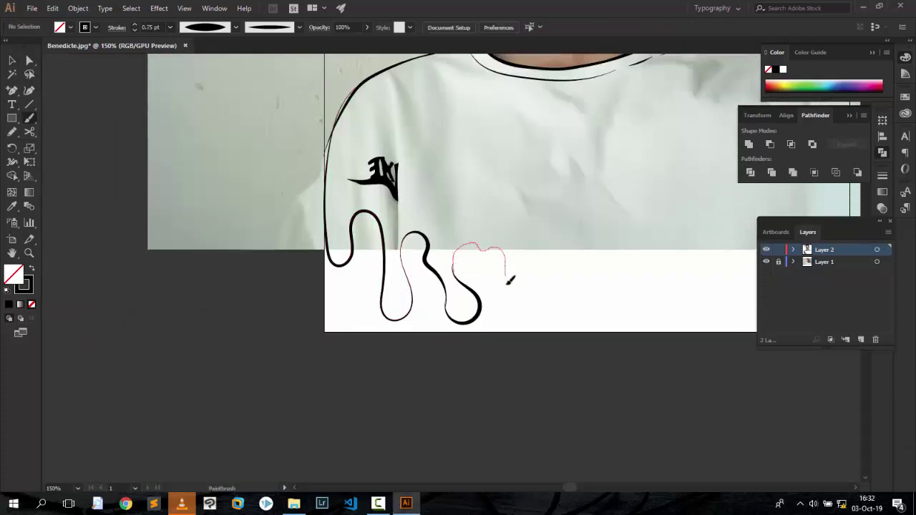
Trace the right shoulder down the shirt's side, ending in a hook at the bottom.
{"action": "scroll", "coordinate": [509, 279], "scroll_direction": "down", "scroll_amount": 2}
{"action": "scroll", "coordinate": [509, 279], "scroll_direction": "right", "scroll_amount": 5}
{"action": "scroll", "coordinate": [429, 215], "scroll_direction": "up", "scroll_amount": 3}
{"action": "left_click_drag", "start_coordinate": [254, 75], "coordinate": [393, 104]}
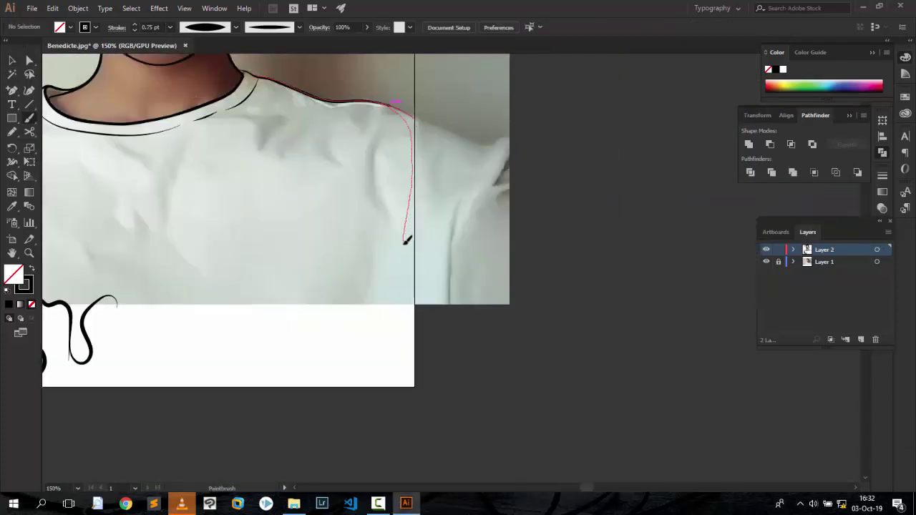
{"action": "left_click_drag", "start_coordinate": [405, 241], "coordinate": [378, 239]}
{"action": "scroll", "coordinate": [380, 198], "scroll_direction": "down", "scroll_amount": 2}
Add S-shaped and curved drips across the hem and zoom out to view them all.
{"action": "left_click_drag", "start_coordinate": [333, 211], "coordinate": [333, 220]}
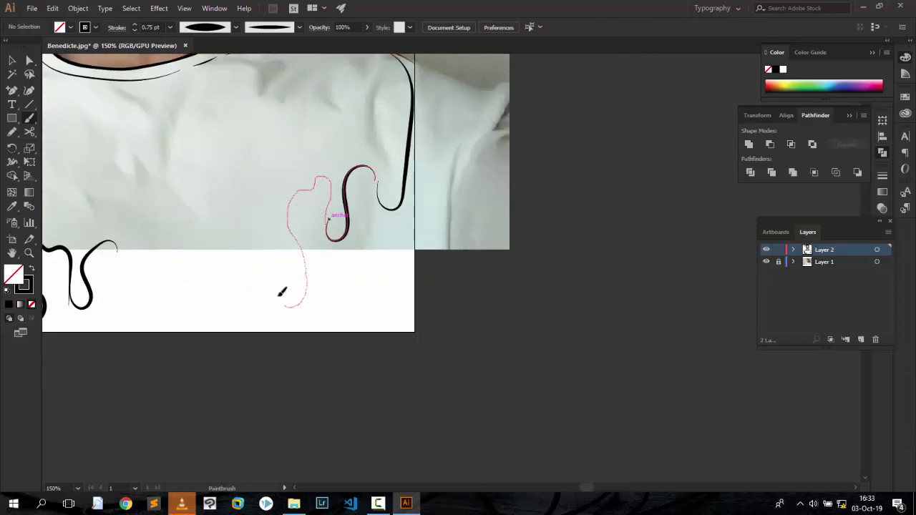
{"action": "left_click_drag", "start_coordinate": [282, 292], "coordinate": [249, 236]}
{"action": "left_click_drag", "start_coordinate": [205, 217], "coordinate": [205, 218]}
{"action": "scroll", "coordinate": [205, 218], "scroll_direction": "down", "scroll_amount": 1}
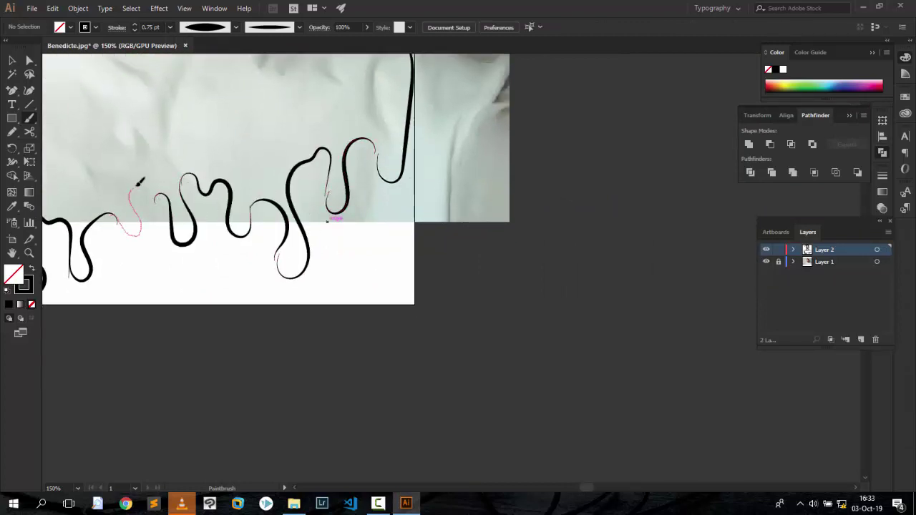
{"action": "left_click_drag", "start_coordinate": [195, 178], "coordinate": [113, 236]}
{"action": "key", "text": "ctrl+1"}
{"action": "scroll", "coordinate": [555, 157], "scroll_direction": "up", "scroll_amount": 2}
{"action": "scroll", "coordinate": [468, 168], "scroll_direction": "up", "scroll_amount": 2}
Select the thin left drip curve and repaint over it to thicken the S-curve.
{"action": "left_click", "coordinate": [273, 156], "text": "ctrl"}
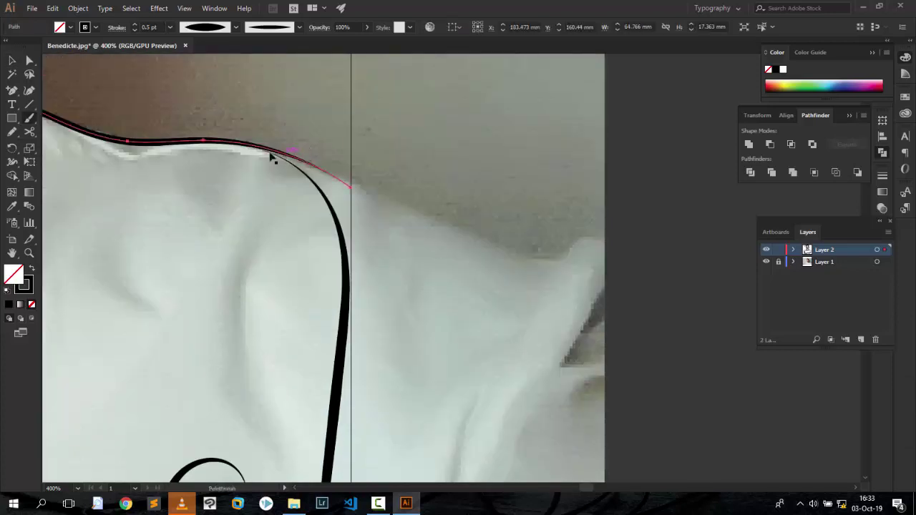
{"action": "scroll", "coordinate": [341, 372], "scroll_direction": "down", "scroll_amount": 4}
{"action": "left_click_drag", "start_coordinate": [207, 211], "coordinate": [254, 272]}
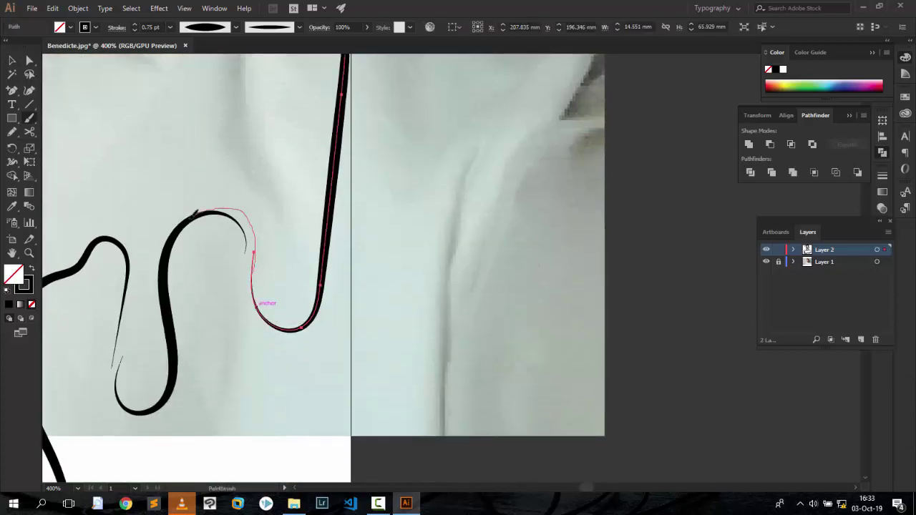
{"action": "scroll", "coordinate": [266, 307], "scroll_direction": "down", "scroll_amount": 2}
{"action": "left_click", "coordinate": [114, 214], "text": "ctrl"}
{"action": "left_click_drag", "start_coordinate": [115, 214], "coordinate": [116, 243]}
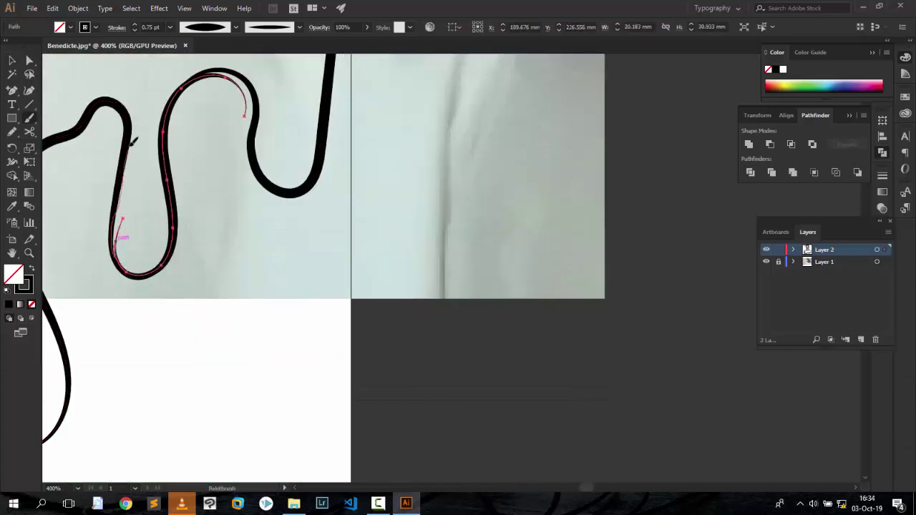
{"action": "scroll", "coordinate": [313, 368], "scroll_direction": "down", "scroll_amount": 2}
Select and rework further drip curves, then clear the selection.
{"action": "left_click", "coordinate": [262, 168], "text": "ctrl"}
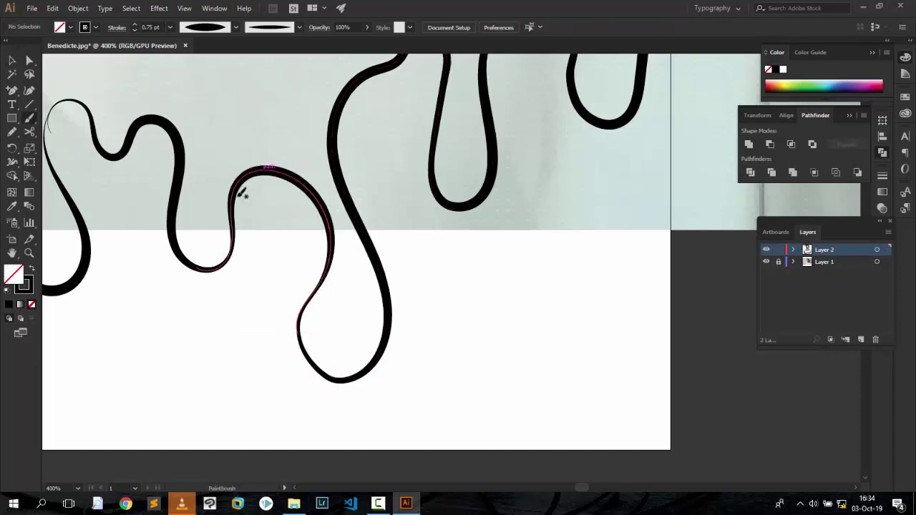
{"action": "scroll", "coordinate": [582, 214], "scroll_direction": "left", "scroll_amount": 5}
{"action": "left_click", "coordinate": [505, 186], "text": "ctrl"}
{"action": "left_click_drag", "start_coordinate": [639, 340], "coordinate": [544, 200]}
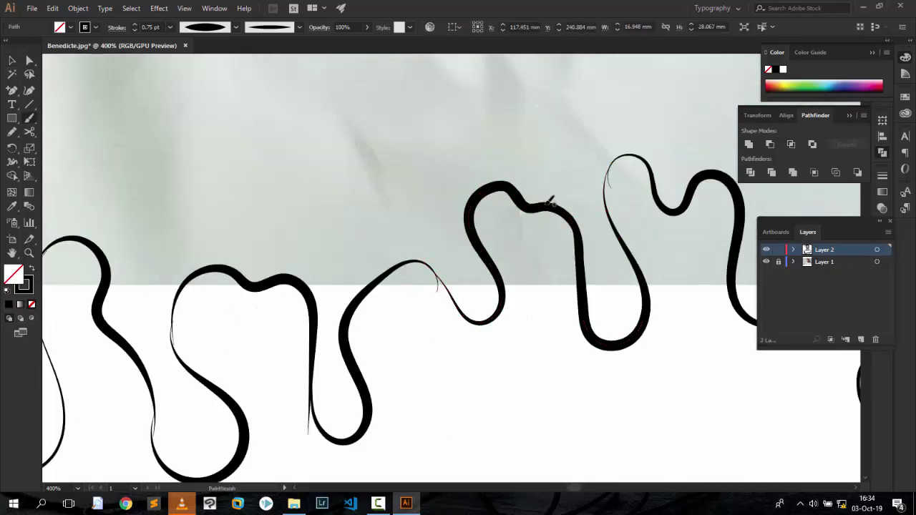
{"action": "left_click", "coordinate": [623, 188], "text": "ctrl"}
{"action": "scroll", "coordinate": [461, 228], "scroll_direction": "down", "scroll_amount": 2}
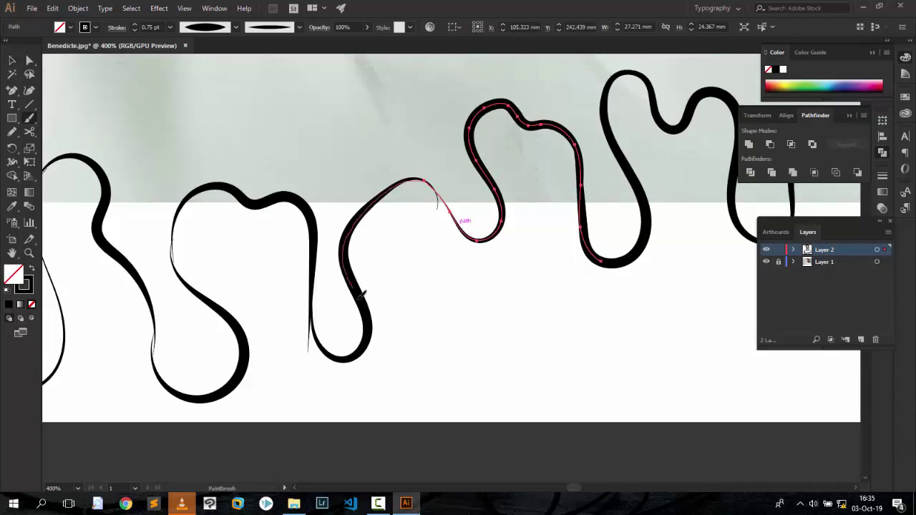
{"action": "left_click_drag", "start_coordinate": [460, 228], "coordinate": [428, 184]}
{"action": "scroll", "coordinate": [327, 277], "scroll_direction": "down", "scroll_amount": 2}
Thicken the thin sections of the middle drip, left drip and middle arch into bold strokes.
{"action": "left_click", "coordinate": [312, 265], "text": "ctrl"}
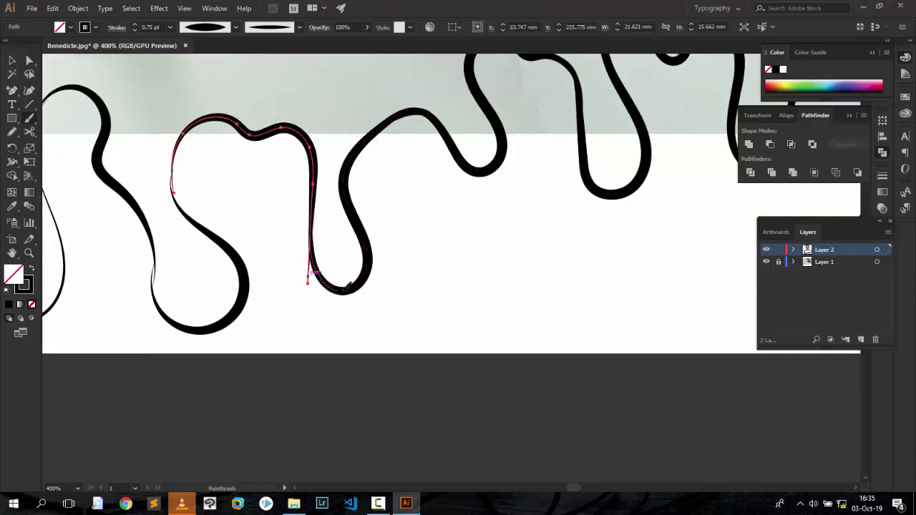
{"action": "left_click_drag", "start_coordinate": [307, 276], "coordinate": [174, 192]}
{"action": "left_click", "coordinate": [164, 308], "text": "ctrl"}
{"action": "left_click_drag", "start_coordinate": [163, 308], "coordinate": [154, 257]}
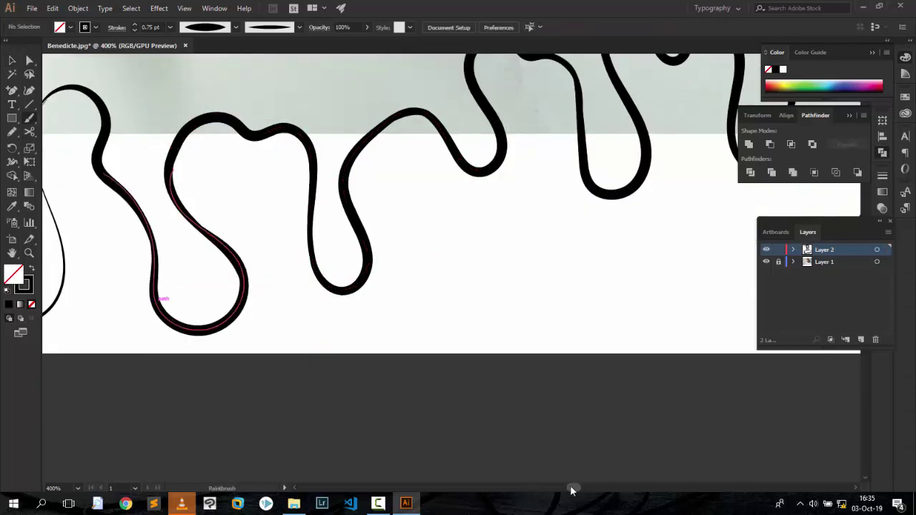
{"action": "scroll", "coordinate": [448, 272], "scroll_direction": "up", "scroll_amount": 2}
{"action": "scroll", "coordinate": [448, 272], "scroll_direction": "left", "scroll_amount": 4}
{"action": "left_click", "coordinate": [541, 295], "text": "ctrl"}
{"action": "left_click", "coordinate": [501, 216], "text": "ctrl"}
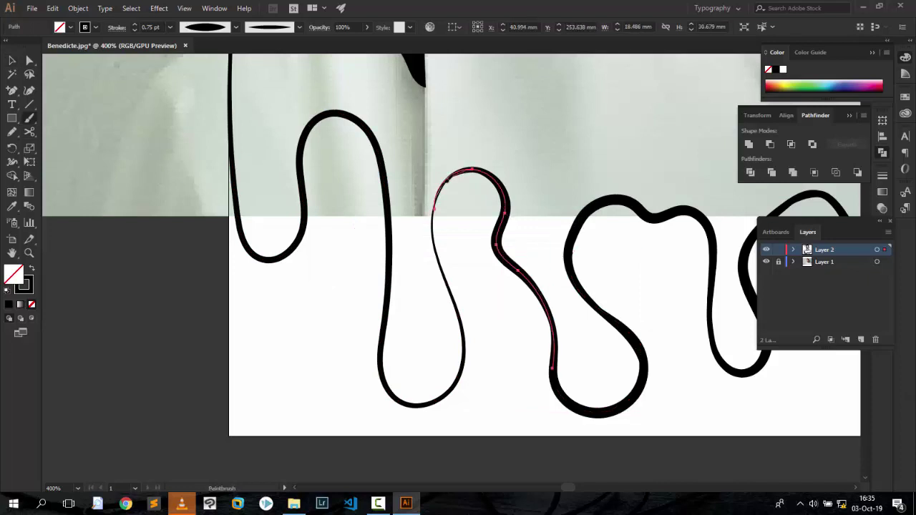
{"action": "left_click_drag", "start_coordinate": [462, 370], "coordinate": [502, 236]}
Select the adjacent S-drip and the shirt's left outline, then fit the whole artwork in view.
{"action": "left_click", "coordinate": [548, 296], "text": "ctrl"}
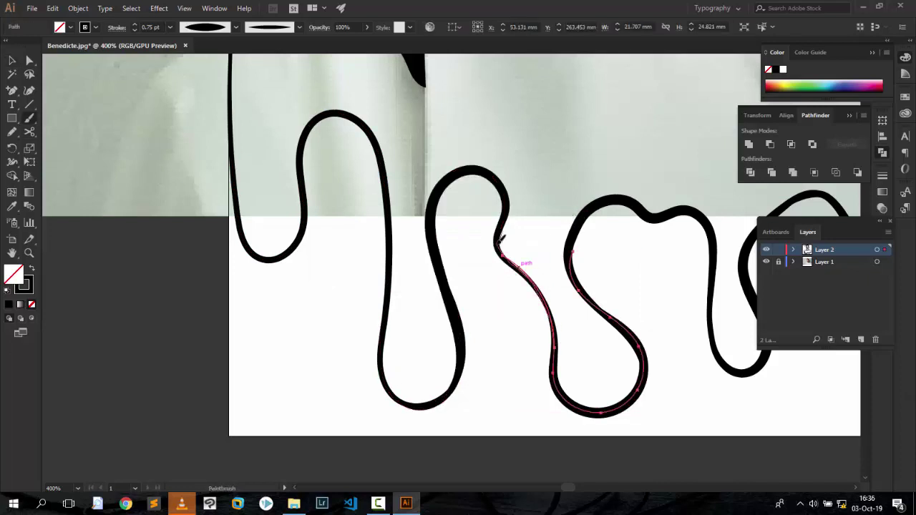
{"action": "scroll", "coordinate": [500, 238], "scroll_direction": "down", "scroll_amount": 5}
{"action": "scroll", "coordinate": [378, 212], "scroll_direction": "up", "scroll_amount": 4}
{"action": "left_click", "coordinate": [308, 152], "text": "ctrl"}
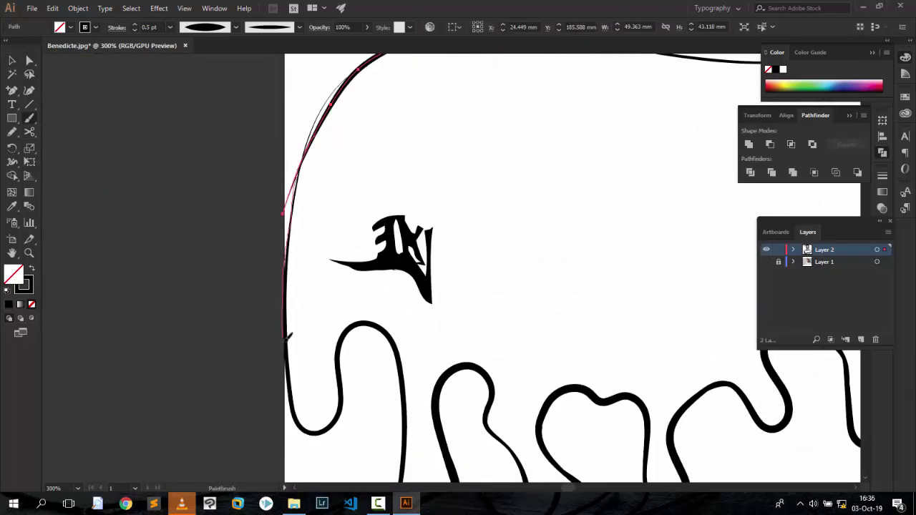
{"action": "scroll", "coordinate": [343, 411], "scroll_direction": "up", "scroll_amount": 2}
{"action": "key", "text": "ctrl+0"}
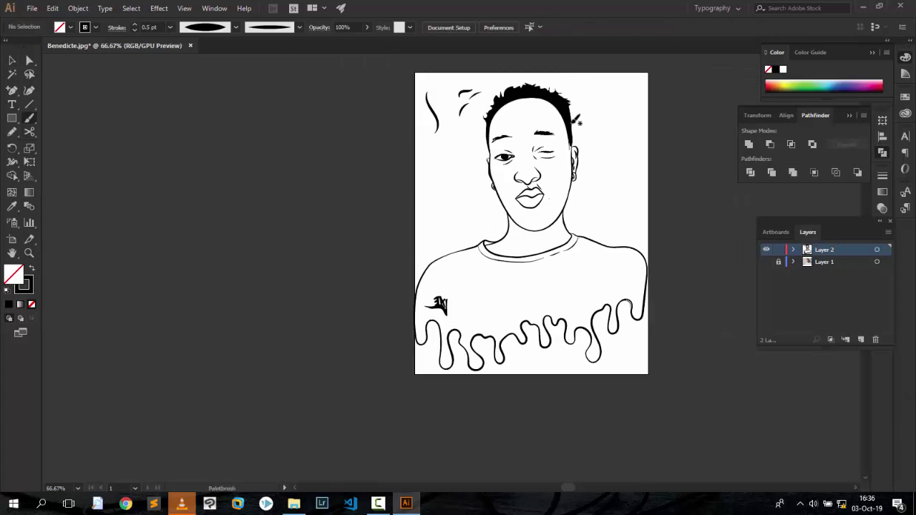
{"action": "key", "text": "v"}
Return to the Paintbrush, select the right S-shaped drip and show the photo again.
{"action": "scroll", "coordinate": [637, 433], "scroll_direction": "up", "scroll_amount": 1}
{"action": "scroll", "coordinate": [637, 433], "scroll_direction": "up", "scroll_amount": 2}
{"action": "key", "text": "b"}
{"action": "left_click", "coordinate": [607, 319], "text": "ctrl"}
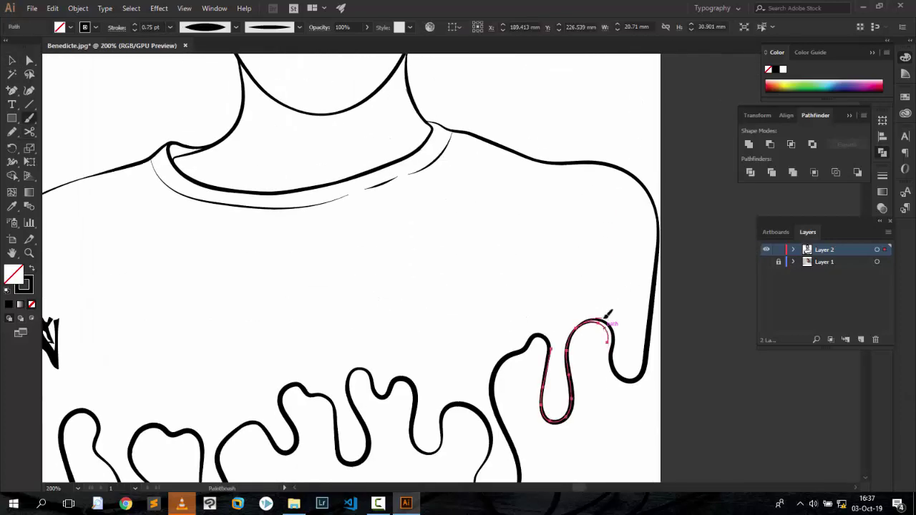
{"action": "left_click", "coordinate": [699, 317], "text": "ctrl"}
{"action": "scroll", "coordinate": [699, 317], "scroll_direction": "down", "scroll_amount": 1}
{"action": "scroll", "coordinate": [558, 250], "scroll_direction": "down", "scroll_amount": 2}
Zoom in on the hair and draw a Pencil path along the hair edge.
{"action": "scroll", "coordinate": [505, 194], "scroll_direction": "up", "scroll_amount": 2}
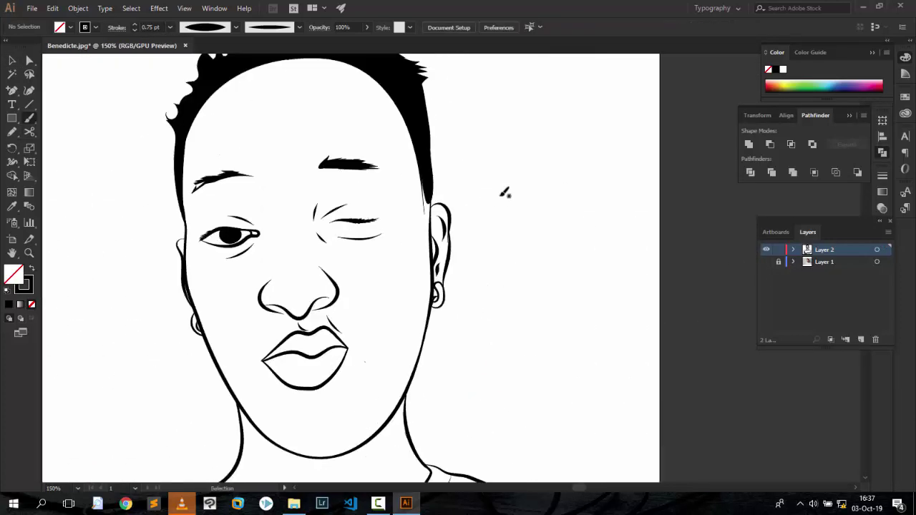
{"action": "scroll", "coordinate": [420, 84], "scroll_direction": "up", "scroll_amount": 2}
{"action": "key", "text": "ctrl+shift+w"}
{"action": "left_click_drag", "start_coordinate": [372, 57], "coordinate": [394, 245]}
{"action": "scroll", "coordinate": [394, 85], "scroll_direction": "down", "scroll_amount": 3}
{"action": "scroll", "coordinate": [407, 147], "scroll_direction": "up", "scroll_amount": 2}
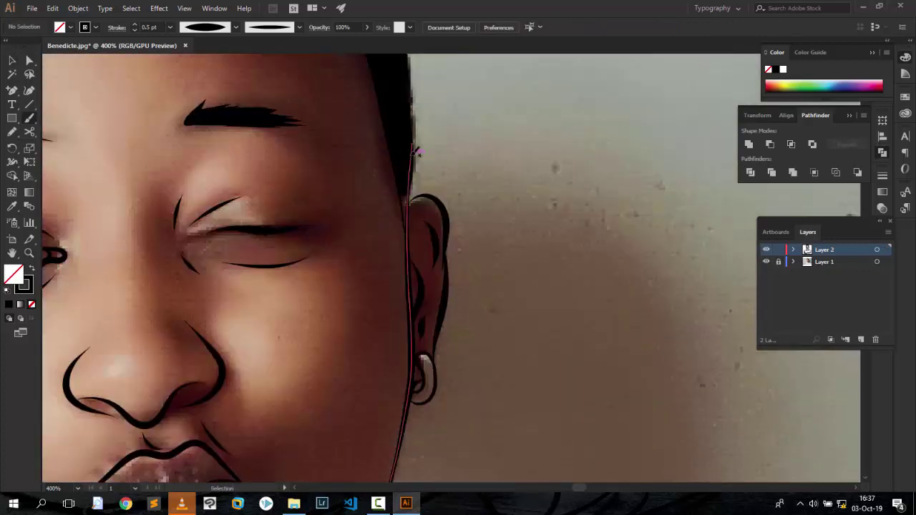
{"action": "scroll", "coordinate": [408, 147], "scroll_direction": "up", "scroll_amount": 2}
{"action": "key", "text": "ctrl+shift+w"}
{"action": "key", "text": "n"}
{"action": "left_click_drag", "start_coordinate": [313, 264], "coordinate": [309, 59]}
Brush a thin 0.5 pt stroke along the side of the hair, with the photo showing again.
{"action": "key", "text": "b"}
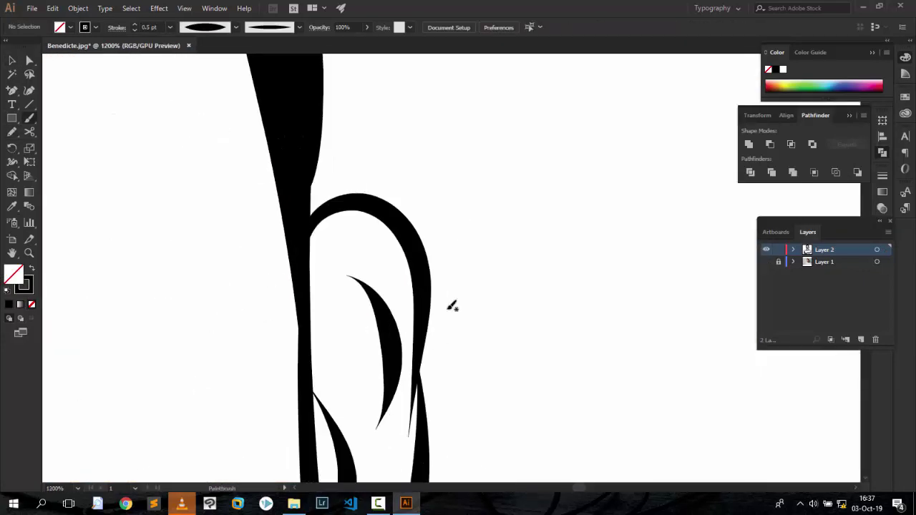
{"action": "left_click_drag", "start_coordinate": [423, 214], "coordinate": [409, 478]}
{"action": "key", "text": "ctrl+0"}
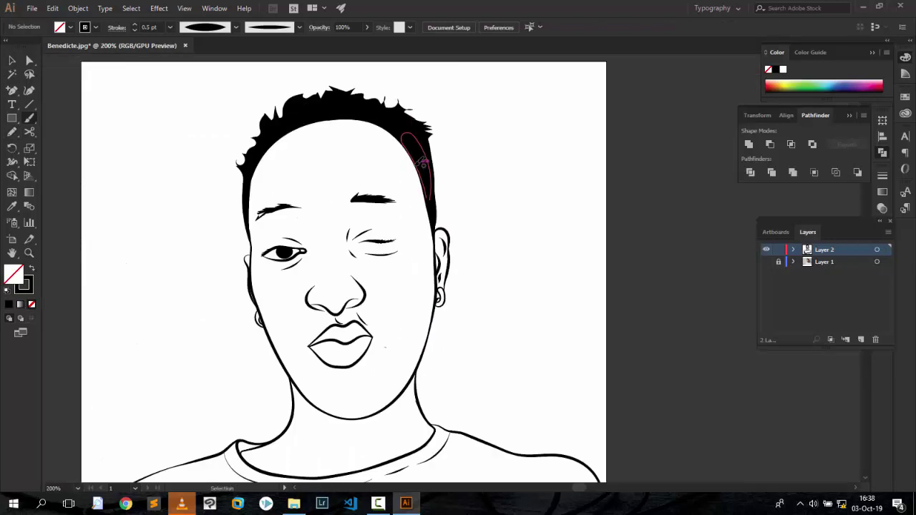
{"action": "scroll", "coordinate": [286, 215], "scroll_direction": "up", "scroll_amount": 1}
{"action": "key", "text": "ctrl+shift+w"}
{"action": "left_click", "coordinate": [169, 28]}
{"action": "left_click", "coordinate": [180, 59]}
{"action": "scroll", "coordinate": [411, 437], "scroll_direction": "up", "scroll_amount": 2}
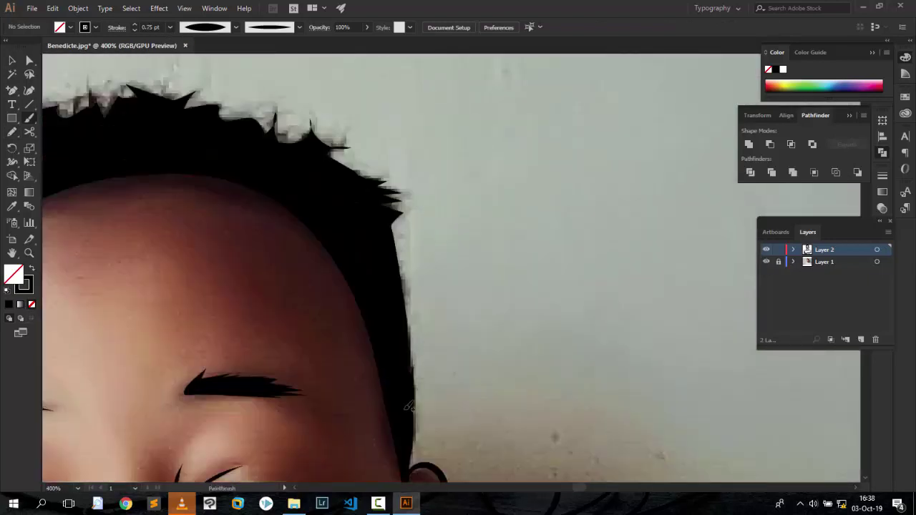
Brush black hair spikes along the right edge, the top, the crown and the left side.
{"action": "left_click_drag", "start_coordinate": [406, 405], "coordinate": [407, 304]}
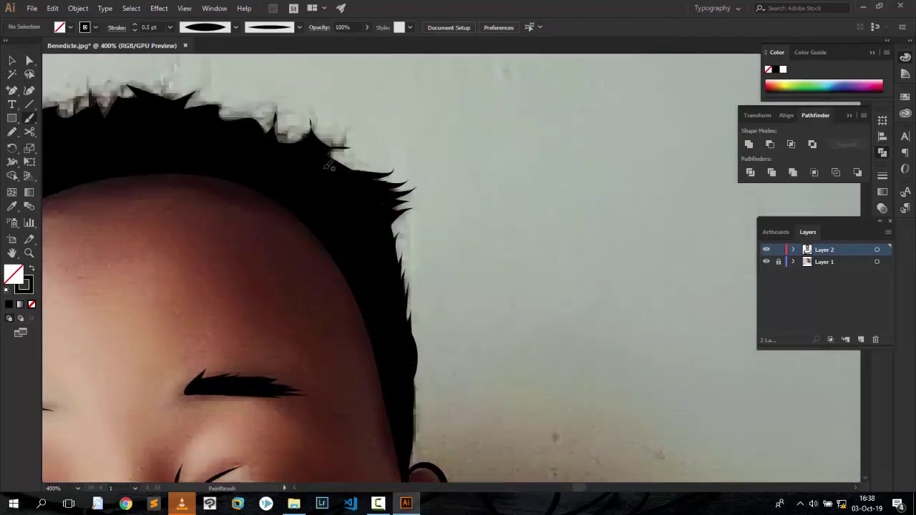
{"action": "left_click_drag", "start_coordinate": [330, 161], "coordinate": [319, 132]}
{"action": "scroll", "coordinate": [322, 187], "scroll_direction": "up", "scroll_amount": 2}
{"action": "left_click_drag", "start_coordinate": [282, 218], "coordinate": [269, 179]}
{"action": "scroll", "coordinate": [283, 222], "scroll_direction": "up", "scroll_amount": 1}
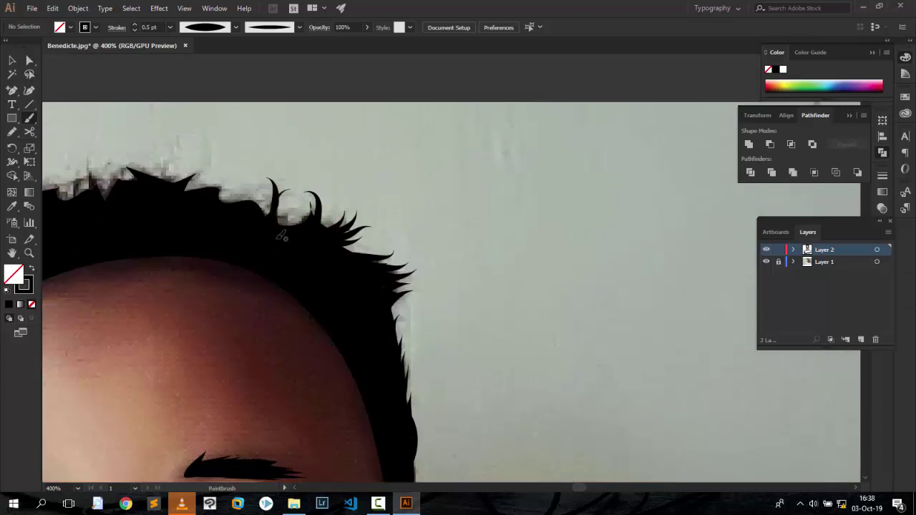
{"action": "left_click_drag", "start_coordinate": [164, 201], "coordinate": [196, 163]}
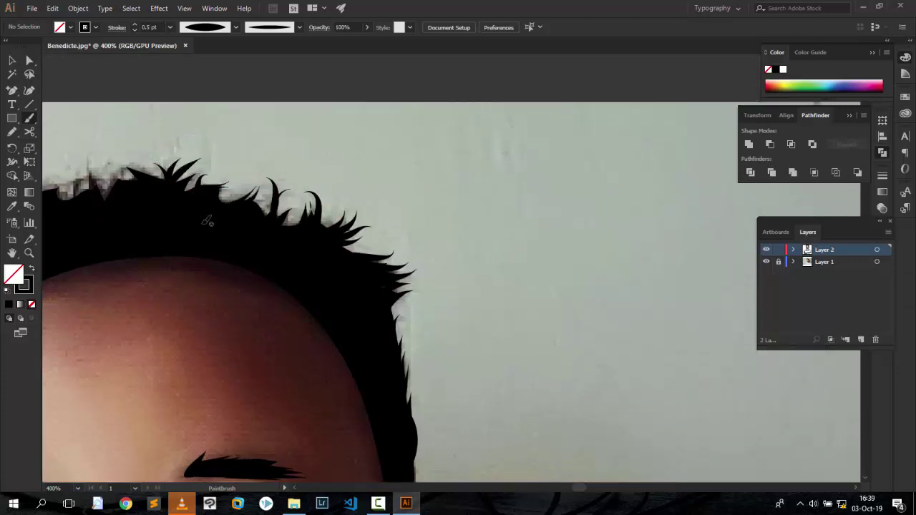
{"action": "scroll", "coordinate": [478, 222], "scroll_direction": "left", "scroll_amount": 5}
{"action": "left_click_drag", "start_coordinate": [344, 200], "coordinate": [299, 198]}
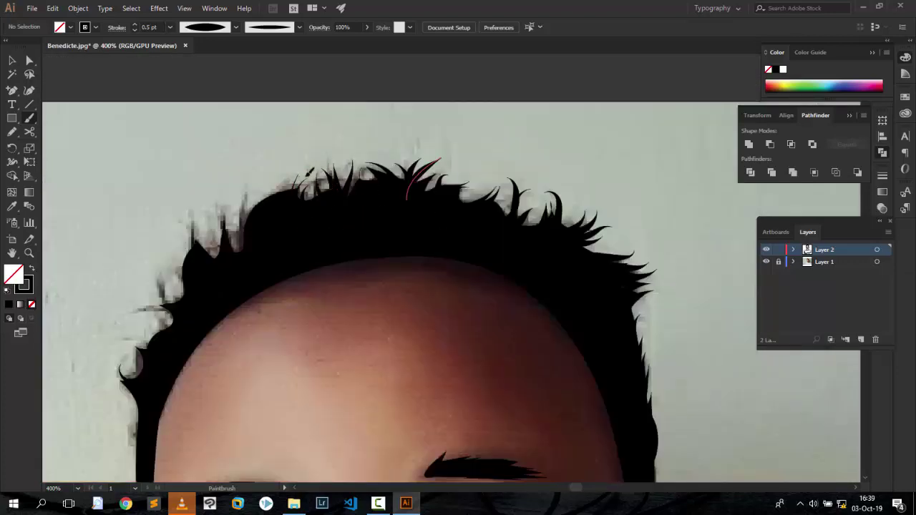
{"action": "left_click_drag", "start_coordinate": [223, 189], "coordinate": [232, 246]}
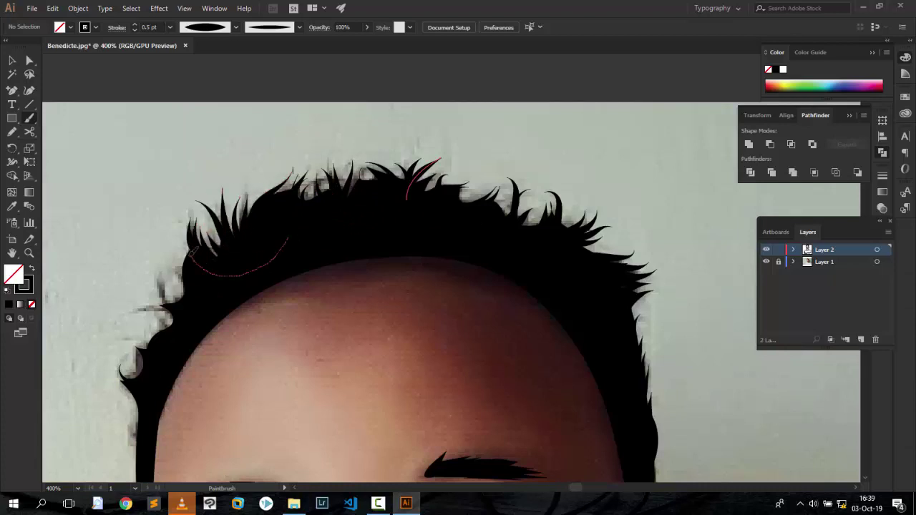
{"action": "scroll", "coordinate": [144, 218], "scroll_direction": "down", "scroll_amount": 1}
{"action": "scroll", "coordinate": [143, 218], "scroll_direction": "down", "scroll_amount": 1}
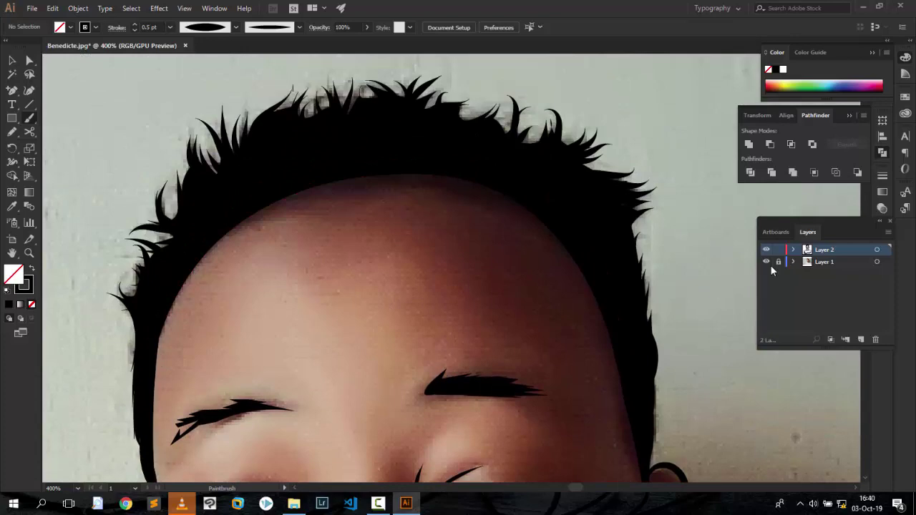
Hide the photo layer and thin the brush to 0.25 pt.
{"action": "left_click", "coordinate": [766, 261]}
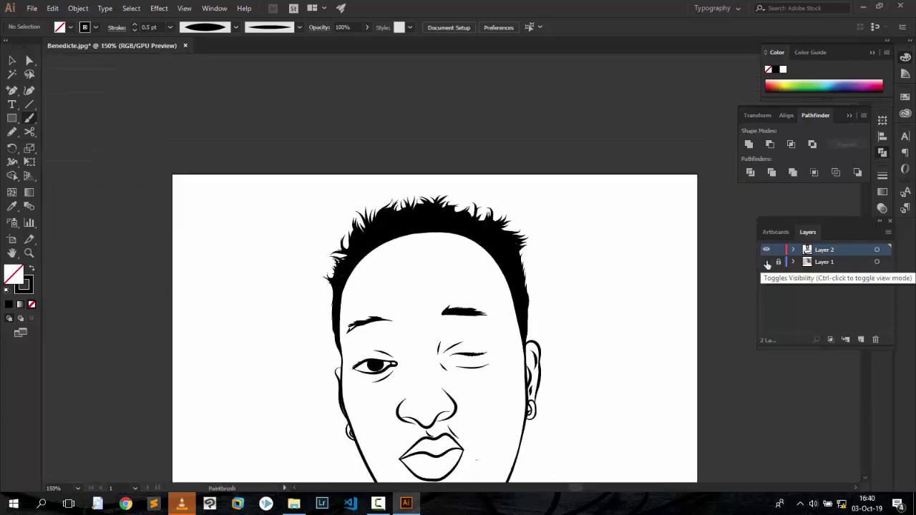
{"action": "scroll", "coordinate": [451, 259], "scroll_direction": "up", "scroll_amount": 3}
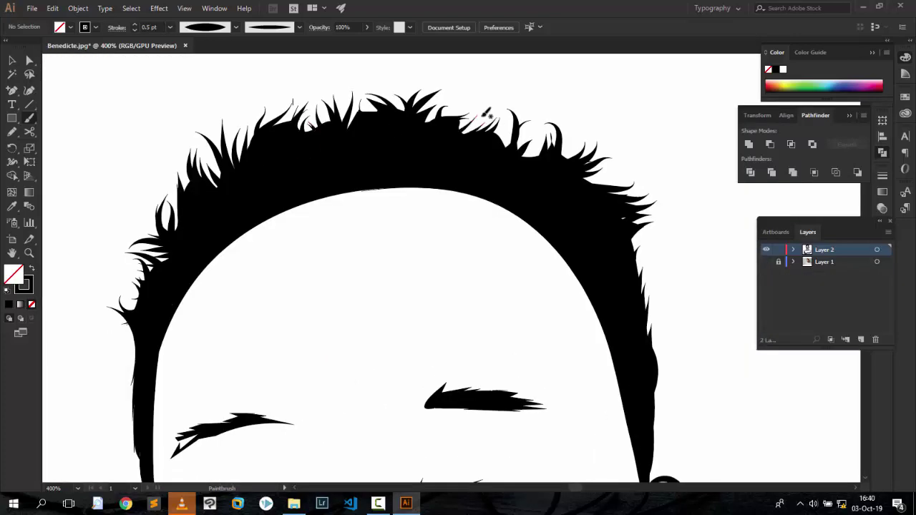
{"action": "scroll", "coordinate": [622, 171], "scroll_direction": "down", "scroll_amount": 1}
{"action": "left_click_drag", "start_coordinate": [647, 340], "coordinate": [653, 315]}
{"action": "key", "text": "["}
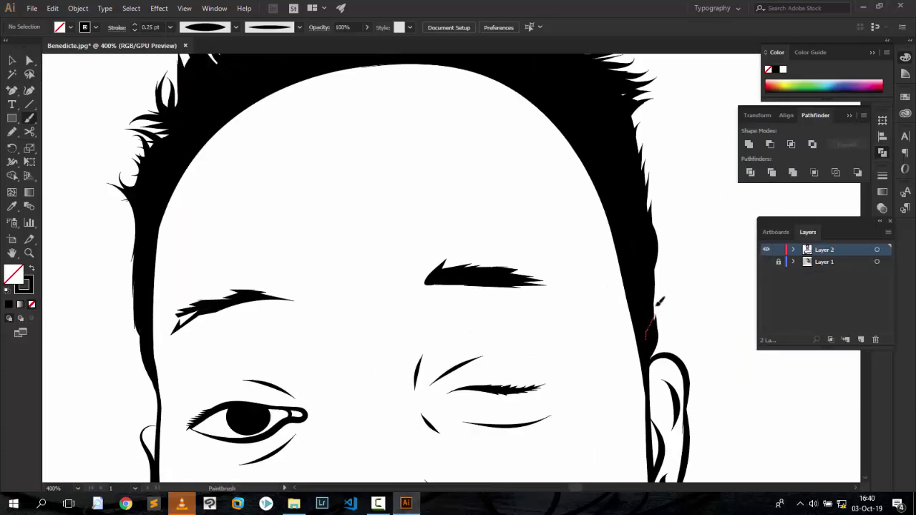
Zoom in on the eyes, then zoom out to view the whole artboard.
{"action": "scroll", "coordinate": [638, 192], "scroll_direction": "up", "scroll_amount": 1}
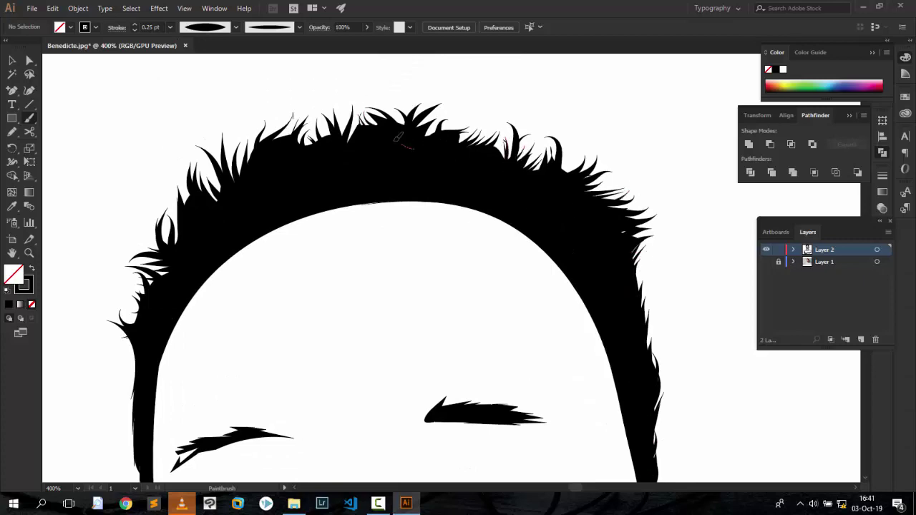
{"action": "scroll", "coordinate": [151, 290], "scroll_direction": "down", "scroll_amount": 1}
{"action": "scroll", "coordinate": [147, 283], "scroll_direction": "down", "scroll_amount": 1}
{"action": "key", "text": "ctrl+plus"}
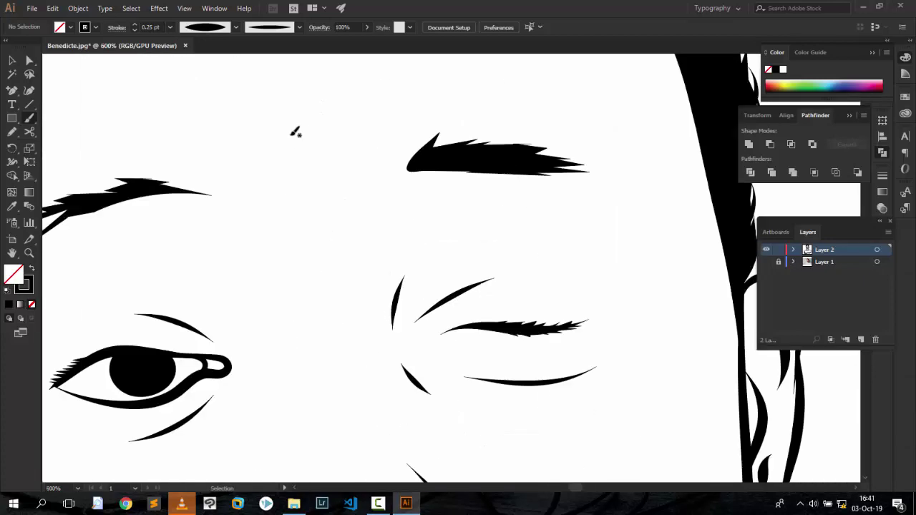
{"action": "scroll", "coordinate": [296, 128], "scroll_direction": "down", "scroll_amount": 1}
{"action": "scroll", "coordinate": [655, 348], "scroll_direction": "left", "scroll_amount": 3}
{"action": "key", "text": "ctrl+minus"}
{"action": "key", "text": "ctrl+0"}
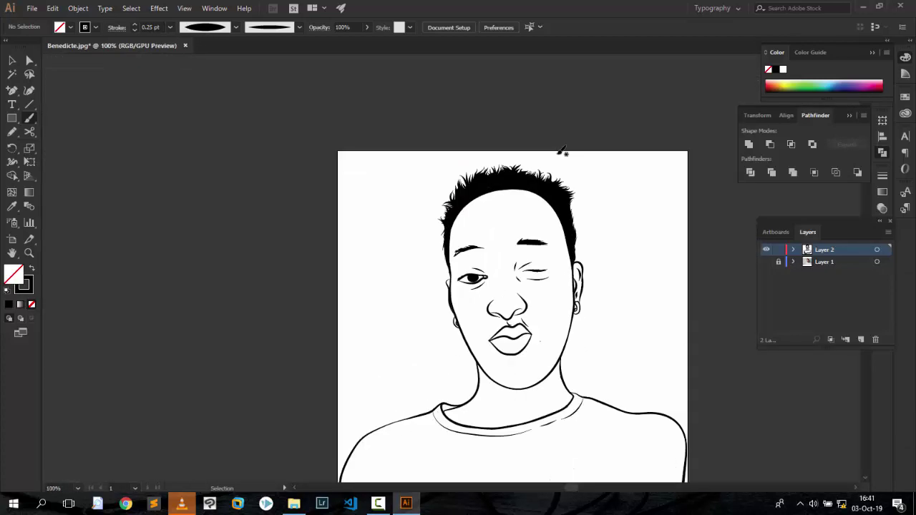
{"action": "scroll", "coordinate": [372, 262], "scroll_direction": "down", "scroll_amount": 3}
{"action": "key", "text": "n"}
{"action": "scroll", "coordinate": [372, 262], "scroll_direction": "up", "scroll_amount": 3}
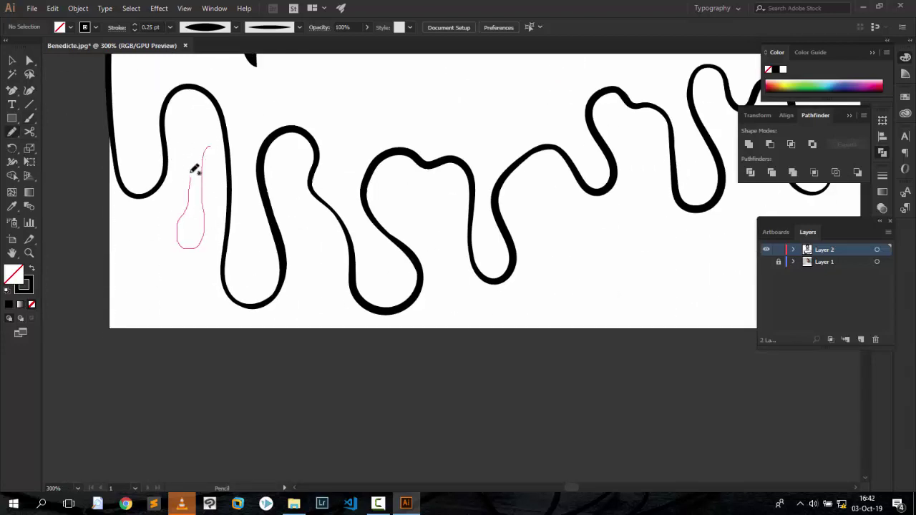
Close the first drip shape inside a wavy curve and fill it black.
{"action": "left_click", "coordinate": [31, 268]}
{"action": "mouse_move", "coordinate": [193, 168]}
{"action": "left_mouse_down"}
{"action": "mouse_move", "coordinate": [230, 142]}
{"action": "mouse_move", "coordinate": [289, 181]}
{"action": "left_mouse_up"}
{"action": "left_click", "coordinate": [12, 61]}
{"action": "key", "text": "ctrl+plus"}
{"action": "key", "text": "n"}
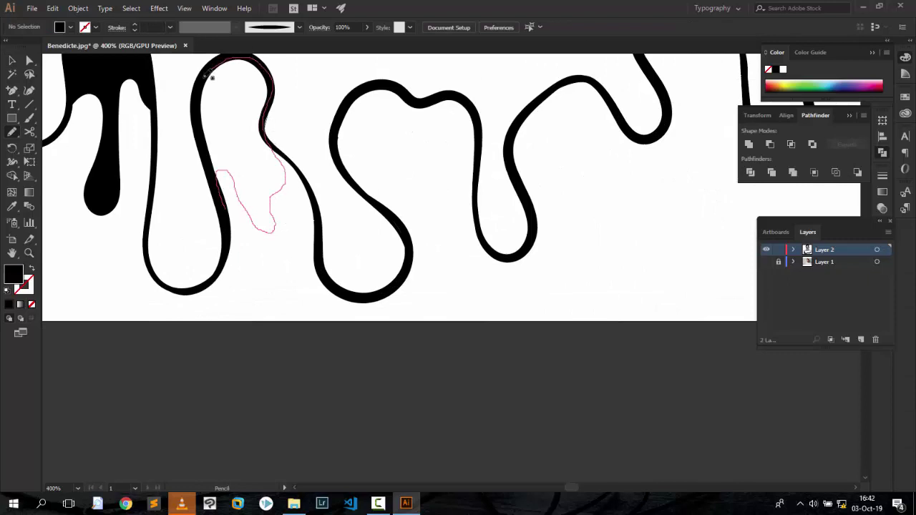
Draw more black-filled drip and looped shapes inside the wavy hem curves.
{"action": "left_click_drag", "start_coordinate": [212, 77], "coordinate": [215, 164]}
{"action": "key", "text": "shift+x"}
{"action": "key", "text": "v"}
{"action": "key", "text": "ctrl+plus"}
{"action": "key", "text": "ctrl+shift+a"}
{"action": "key", "text": "a"}
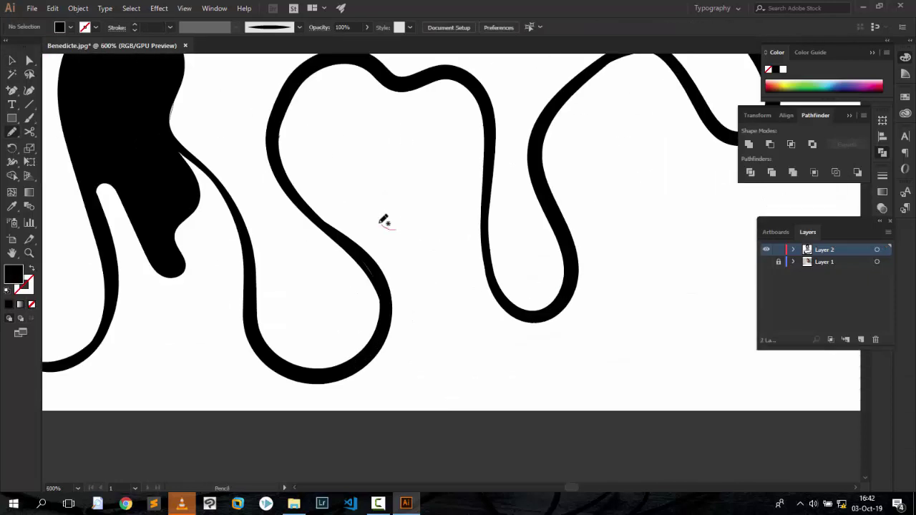
{"action": "left_click_drag", "start_coordinate": [404, 225], "coordinate": [353, 247]}
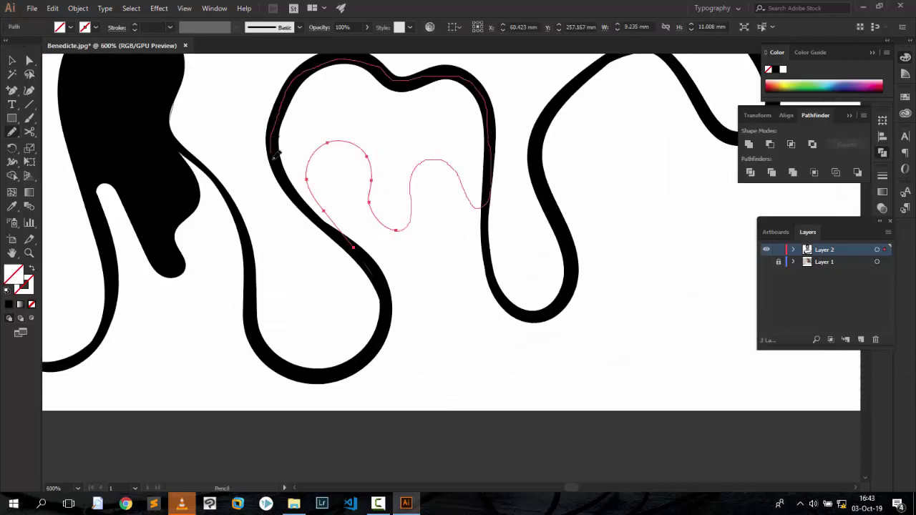
{"action": "key", "text": "shift+x"}
Trace and fill a longer black drip shape along the shirt's edge.
{"action": "left_click_drag", "start_coordinate": [215, 179], "coordinate": [450, 286]}
{"action": "mouse_move", "coordinate": [207, 336]}
{"action": "left_mouse_down"}
{"action": "mouse_move", "coordinate": [284, 231]}
{"action": "mouse_move", "coordinate": [355, 231]}
{"action": "left_mouse_up"}
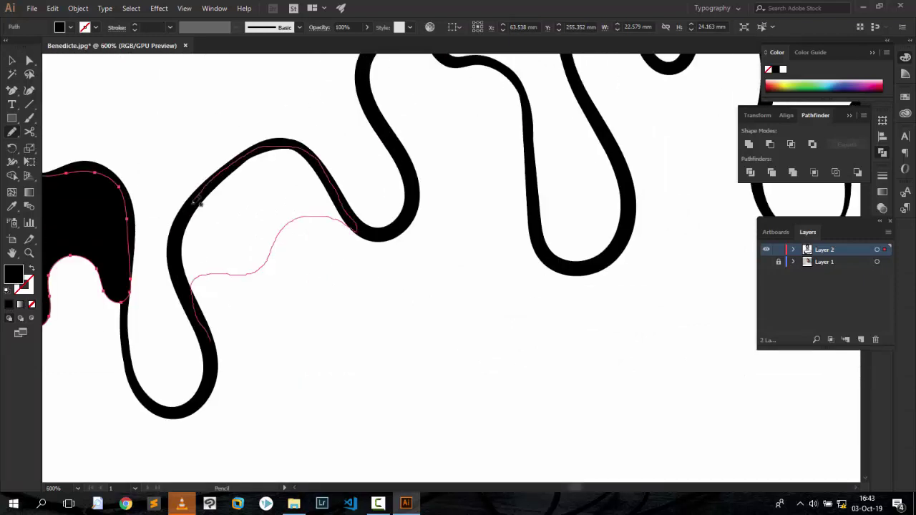
{"action": "key", "text": "shift+x"}
{"action": "left_click_drag", "start_coordinate": [536, 193], "coordinate": [535, 276]}
{"action": "mouse_move", "coordinate": [444, 244]}
{"action": "left_mouse_down"}
{"action": "mouse_move", "coordinate": [440, 127]}
{"action": "mouse_move", "coordinate": [536, 182]}
{"action": "left_mouse_up"}
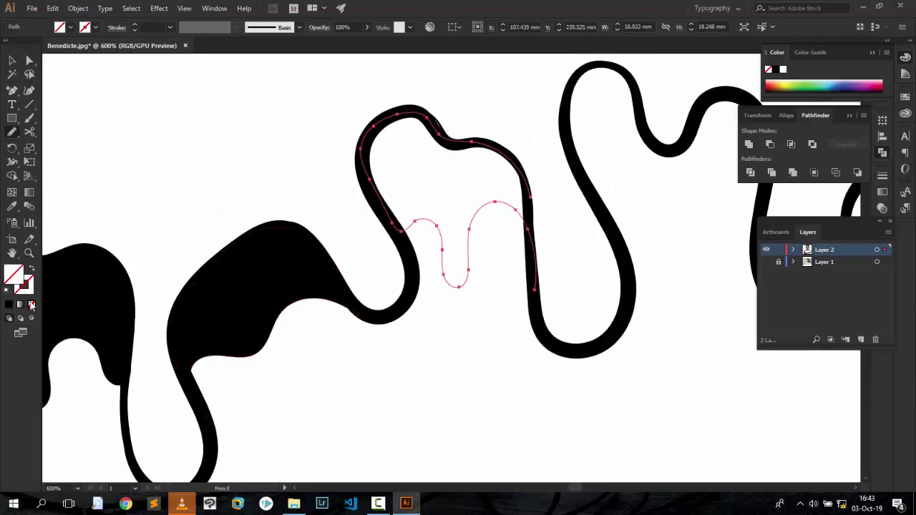
{"action": "key", "text": "shift+x"}
{"action": "key", "text": "ctrl+minus"}
{"action": "scroll", "coordinate": [394, 308], "scroll_direction": "right", "scroll_amount": 5}
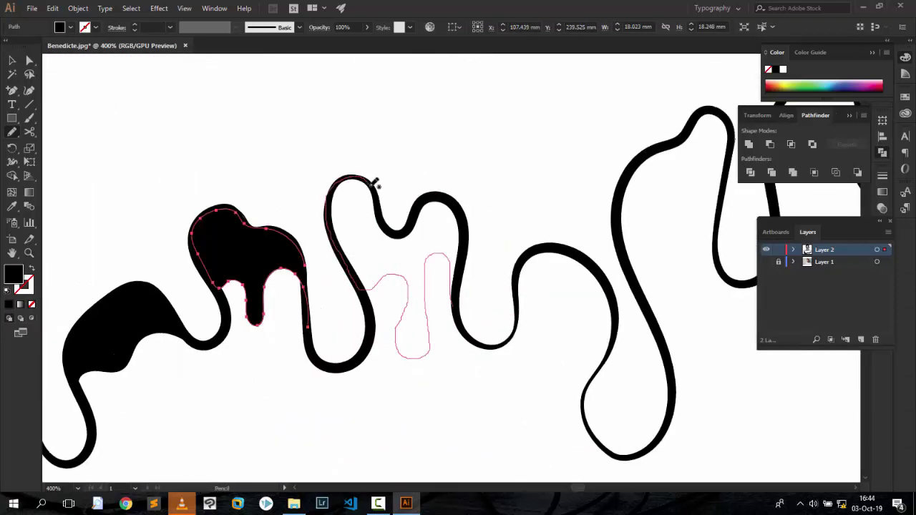
{"action": "key", "text": "shift+x"}
Add further black drips along the remaining right-hand hem curves.
{"action": "left_click_drag", "start_coordinate": [462, 295], "coordinate": [567, 421]}
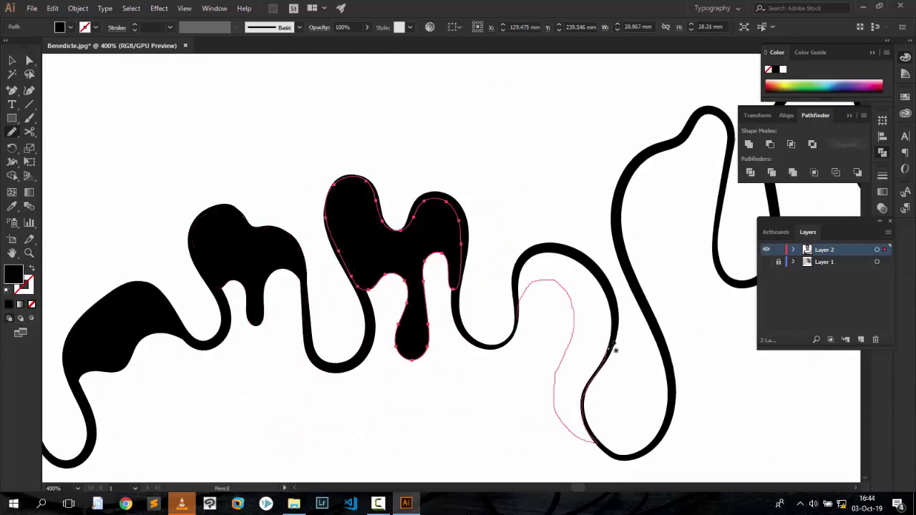
{"action": "left_click_drag", "start_coordinate": [614, 348], "coordinate": [616, 314]}
{"action": "key", "text": "shift+x"}
{"action": "left_click_drag", "start_coordinate": [577, 488], "coordinate": [584, 493]}
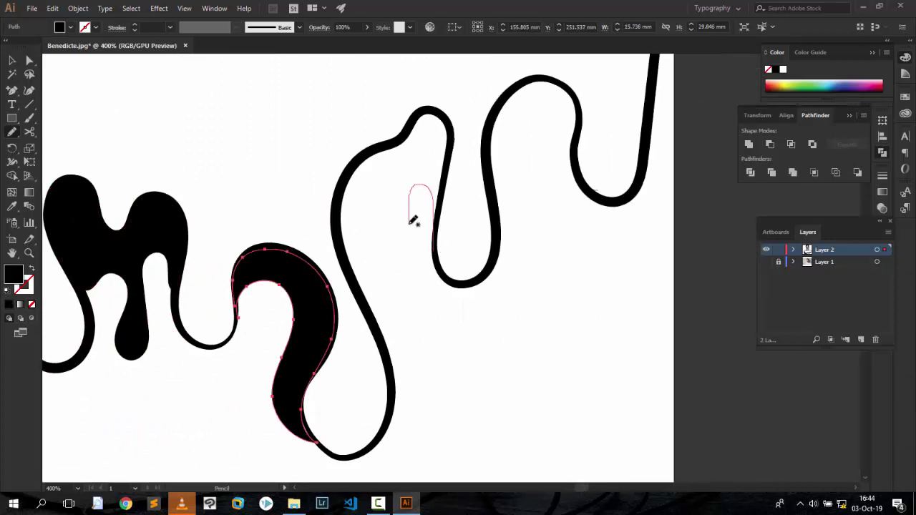
{"action": "left_click_drag", "start_coordinate": [412, 221], "coordinate": [351, 263]}
{"action": "left_click_drag", "start_coordinate": [455, 146], "coordinate": [442, 208]}
{"action": "key", "text": "shift+x"}
{"action": "scroll", "coordinate": [458, 214], "scroll_direction": "up", "scroll_amount": 2}
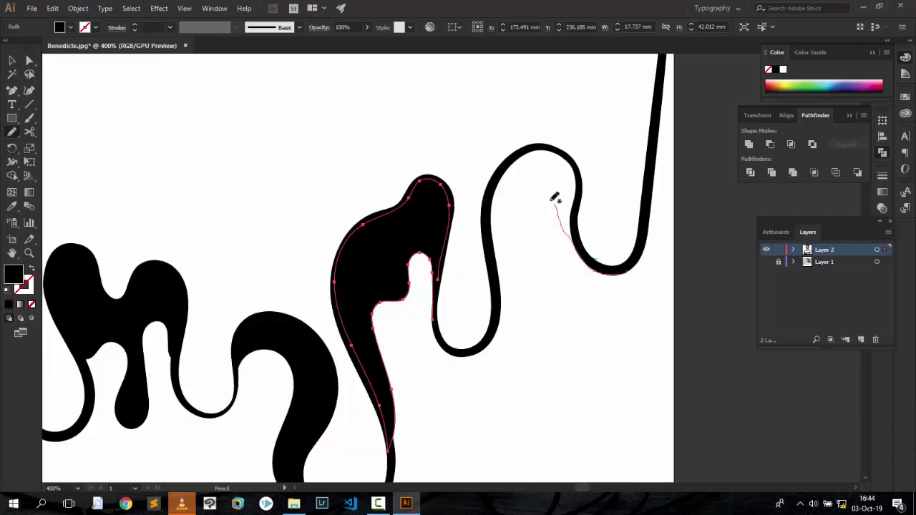
{"action": "left_click_drag", "start_coordinate": [624, 271], "coordinate": [491, 220]}
{"action": "key", "text": "ctrl+minus"}
{"action": "key", "text": "ctrl+minus"}
{"action": "key", "text": "ctrl+minus"}
Clear the selection, zoom in on the face and bring the photo back underneath.
{"action": "key", "text": "v"}
{"action": "left_click", "coordinate": [205, 145]}
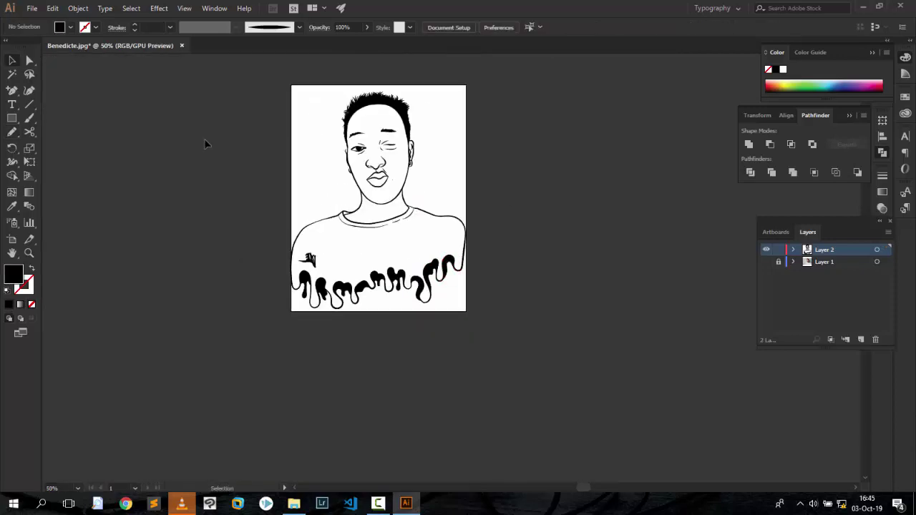
{"action": "key", "text": "ctrl+plus"}
{"action": "key", "text": "ctrl+plus"}
{"action": "key", "text": "ctrl+plus"}
{"action": "key", "text": "ctrl+shift+w"}
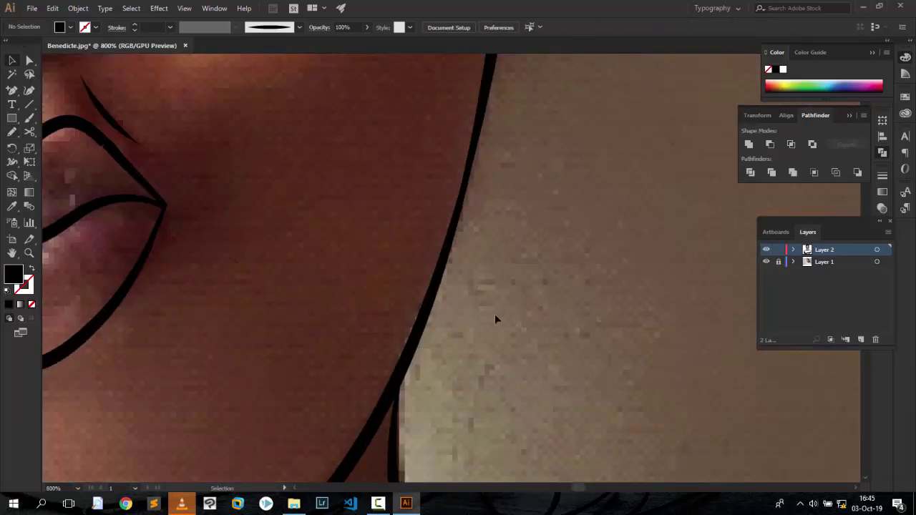
{"action": "scroll", "coordinate": [496, 319], "scroll_direction": "left", "scroll_amount": 3}
{"action": "scroll", "coordinate": [460, 174], "scroll_direction": "left", "scroll_amount": 10}
{"action": "scroll", "coordinate": [460, 174], "scroll_direction": "up", "scroll_amount": 3}
Fill the nostril with a solid black Pencil shape.
{"action": "key", "text": "n"}
{"action": "mouse_move", "coordinate": [481, 127]}
{"action": "left_mouse_down"}
{"action": "mouse_move", "coordinate": [484, 143]}
{"action": "mouse_move", "coordinate": [485, 121]}
{"action": "left_mouse_up"}
{"action": "left_click_drag", "start_coordinate": [278, 182], "coordinate": [279, 183]}
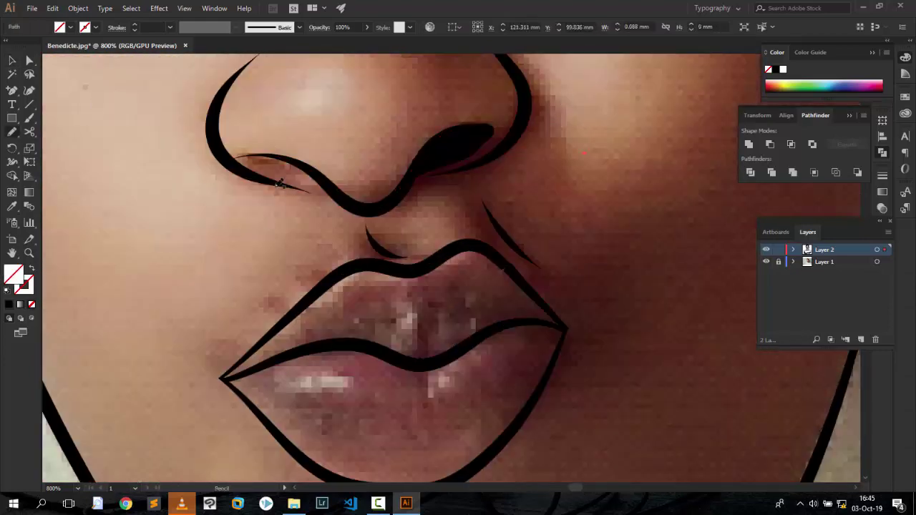
{"action": "left_click_drag", "start_coordinate": [245, 156], "coordinate": [315, 183]}
{"action": "key", "text": "v"}
{"action": "key", "text": "ctrl+0"}
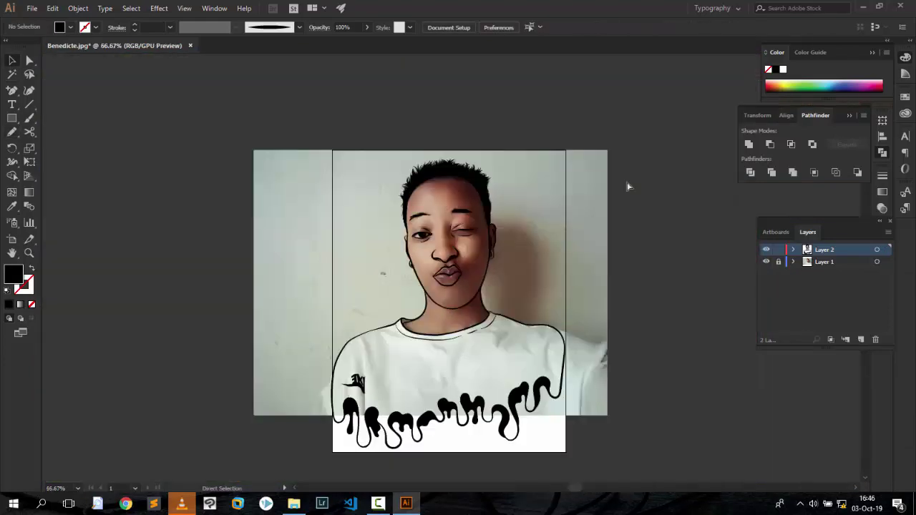
{"action": "scroll", "coordinate": [445, 266], "scroll_direction": "up", "scroll_amount": 8}
Redraw the nose tip as a smooth rounded Pencil curve.
{"action": "key", "text": "n"}
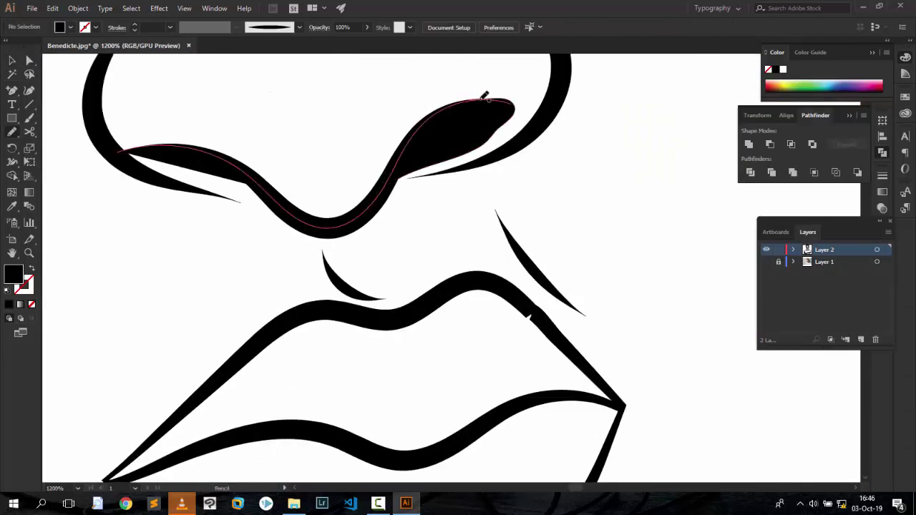
{"action": "mouse_move", "coordinate": [509, 129]}
{"action": "left_mouse_down"}
{"action": "mouse_move", "coordinate": [515, 96]}
{"action": "mouse_move", "coordinate": [495, 95]}
{"action": "left_mouse_up"}
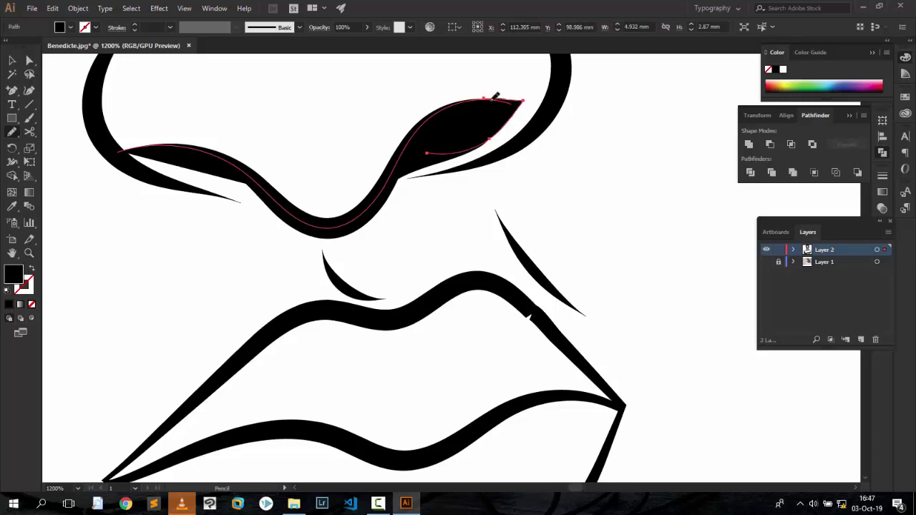
{"action": "key", "text": "ctrl+shift+a"}
{"action": "scroll", "coordinate": [588, 266], "scroll_direction": "down", "scroll_amount": 5}
{"action": "scroll", "coordinate": [579, 211], "scroll_direction": "down", "scroll_amount": 3}
{"action": "scroll", "coordinate": [579, 210], "scroll_direction": "up", "scroll_amount": 4}
{"action": "scroll", "coordinate": [567, 90], "scroll_direction": "up", "scroll_amount": 2}
Zoom in on the eyebrow with the Paintbrush active, then return to the full artboard.
{"action": "key", "text": "plus"}
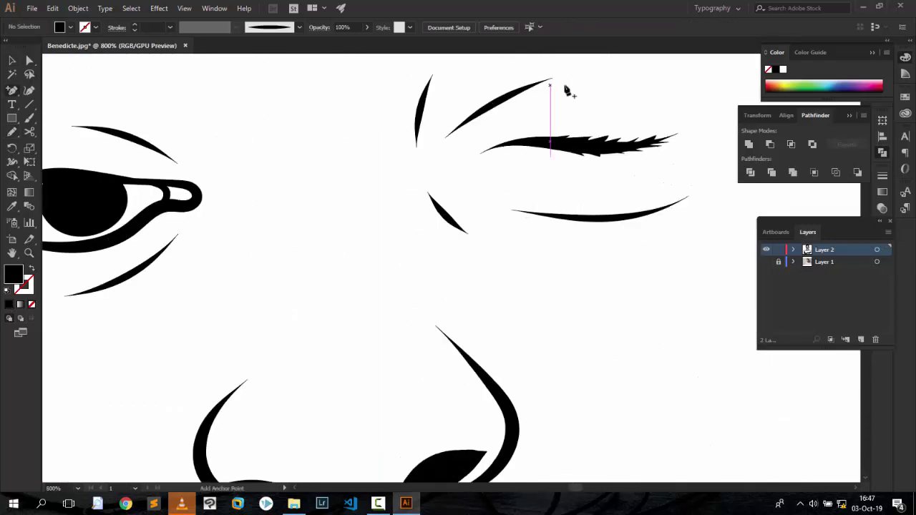
{"action": "key", "text": "b"}
{"action": "key", "text": "ctrl+minus"}
{"action": "key", "text": "ctrl+minus"}
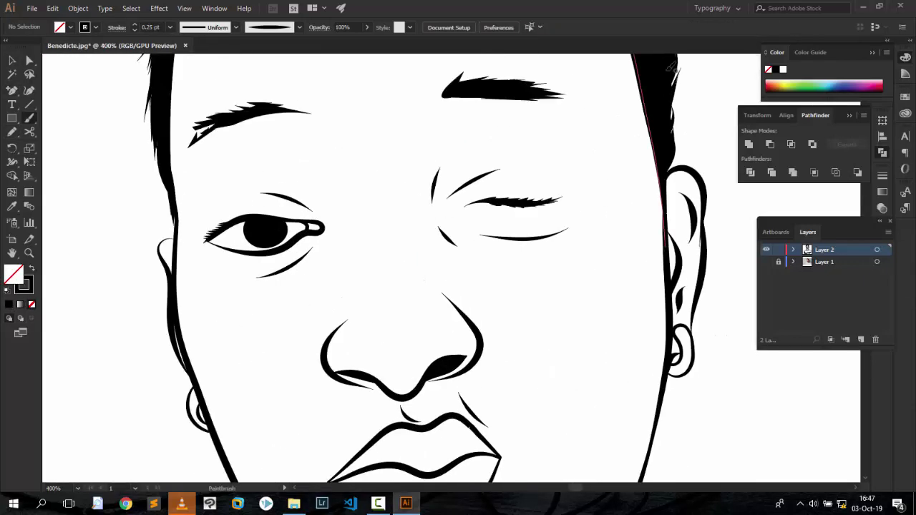
{"action": "scroll", "coordinate": [544, 117], "scroll_direction": "up", "scroll_amount": 3}
{"action": "scroll", "coordinate": [544, 117], "scroll_direction": "down", "scroll_amount": 1}
{"action": "scroll", "coordinate": [544, 117], "scroll_direction": "down", "scroll_amount": 1}
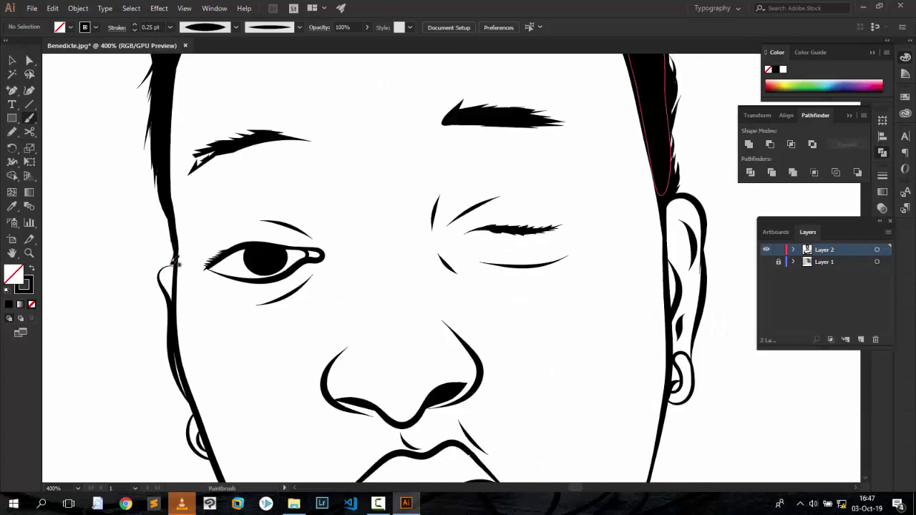
{"action": "key", "text": "ctrl+0"}
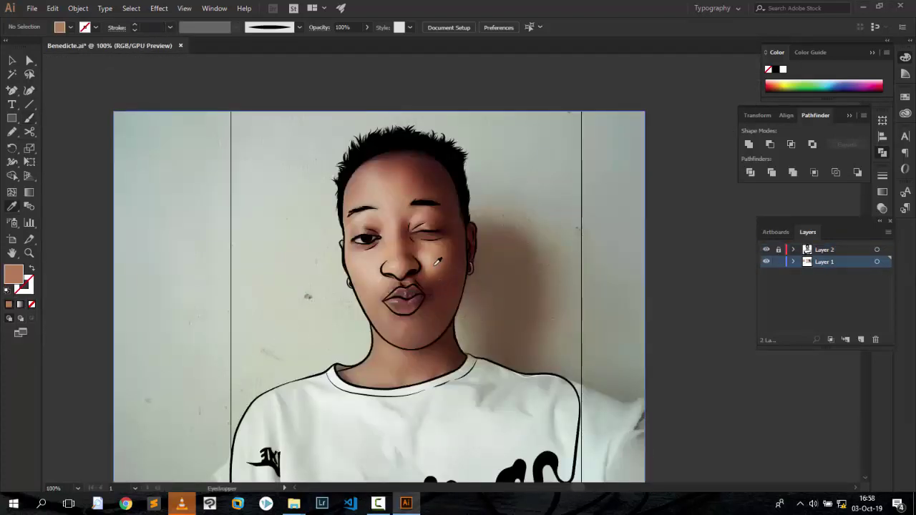
Set the fill colour to brown skin tone D37E44 in the Color Picker.
{"action": "double_click", "coordinate": [12, 274]}
{"action": "mouse_move", "coordinate": [667, 286]}
{"action": "left_mouse_down"}
{"action": "mouse_move", "coordinate": [675, 280]}
{"action": "mouse_move", "coordinate": [680, 289]}
{"action": "mouse_move", "coordinate": [680, 276]}
{"action": "mouse_move", "coordinate": [699, 269]}
{"action": "left_mouse_up"}
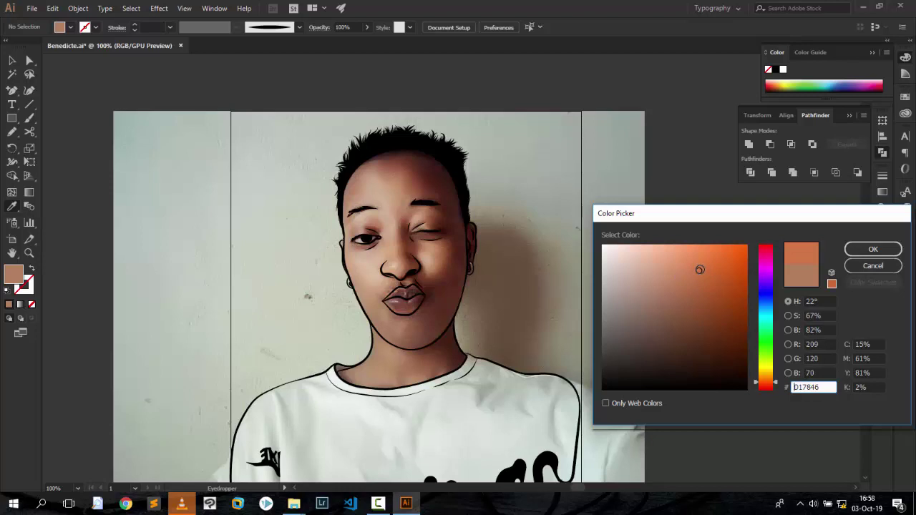
{"action": "left_click", "coordinate": [846, 249]}
Hide the photo layer, make Layer 2 active and select all the line art.
{"action": "scroll", "coordinate": [497, 281], "scroll_direction": "down", "scroll_amount": 1}
{"action": "left_click", "coordinate": [767, 262]}
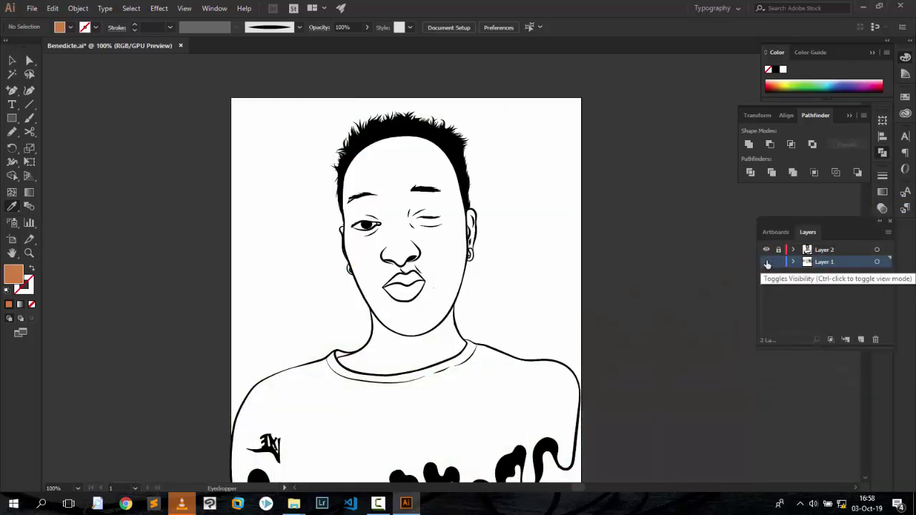
{"action": "left_click", "coordinate": [10, 123]}
{"action": "left_click", "coordinate": [13, 61]}
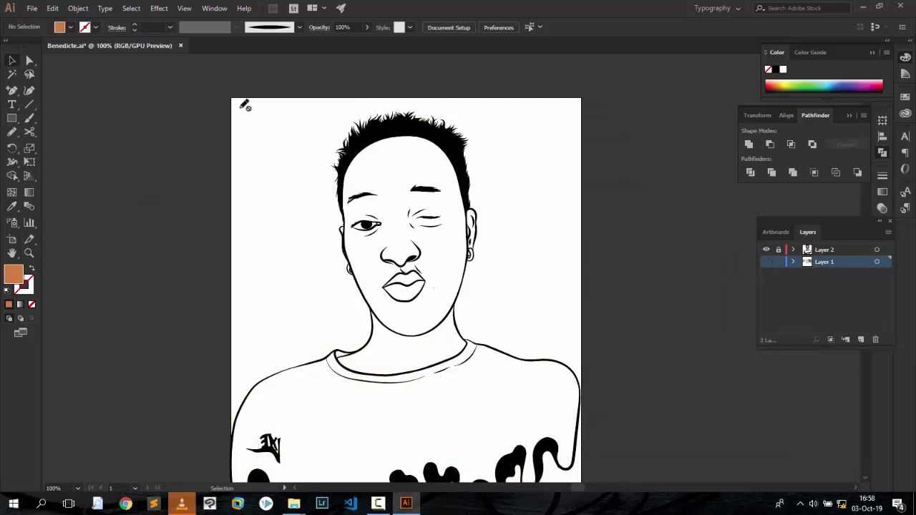
{"action": "left_click", "coordinate": [827, 250]}
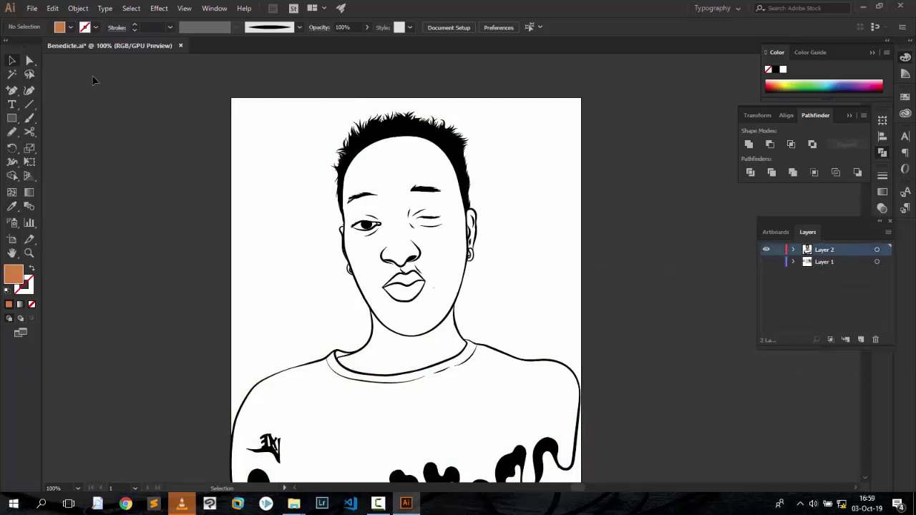
{"action": "scroll", "coordinate": [522, 119], "scroll_direction": "down", "scroll_amount": 1}
{"action": "key", "text": "ctrl+a"}
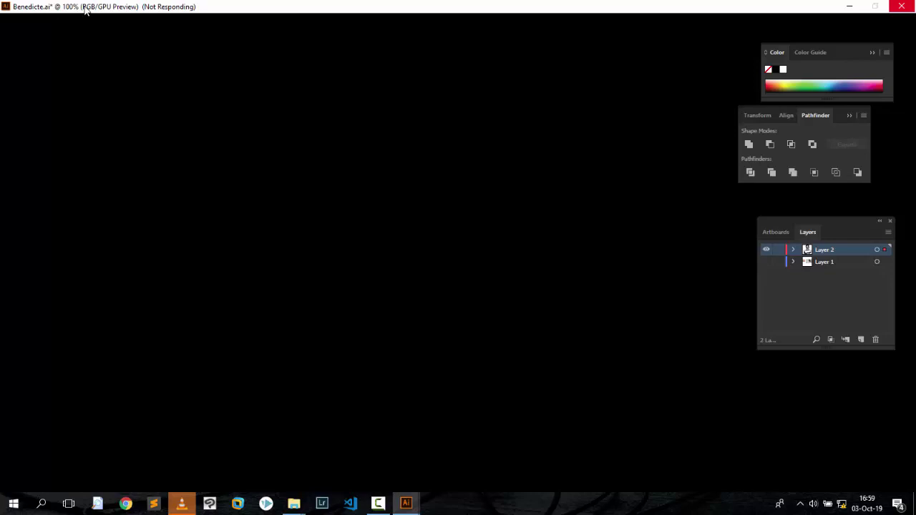
Expand the line art's appearance and merge it with Pathfinder Merge.
{"action": "left_click", "coordinate": [79, 8]}
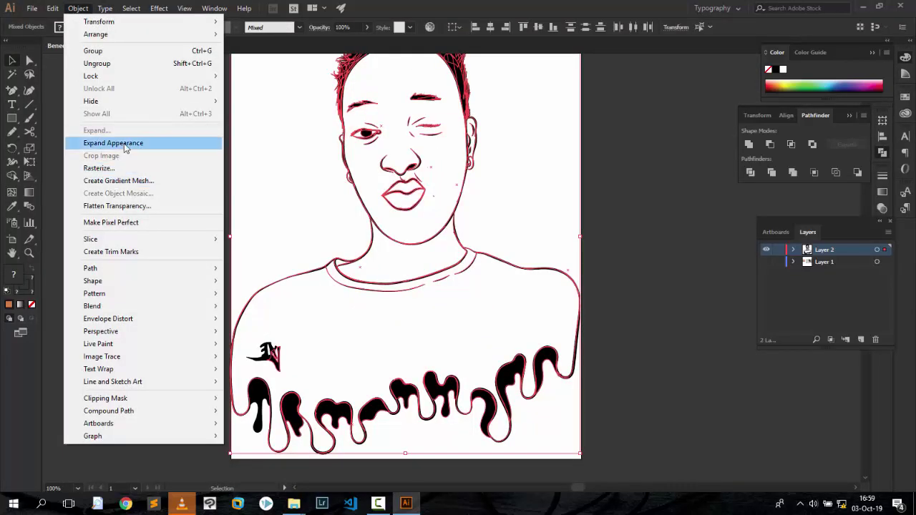
{"action": "left_click", "coordinate": [125, 146]}
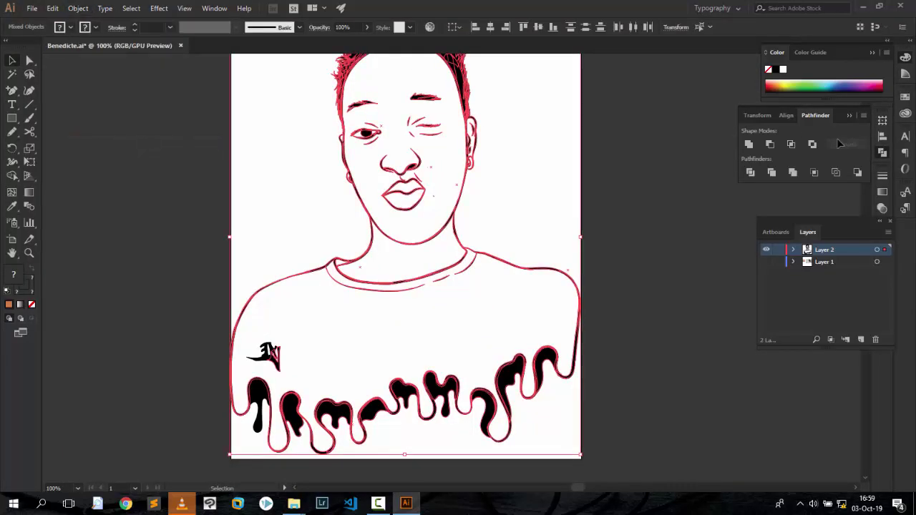
{"action": "left_click", "coordinate": [794, 174]}
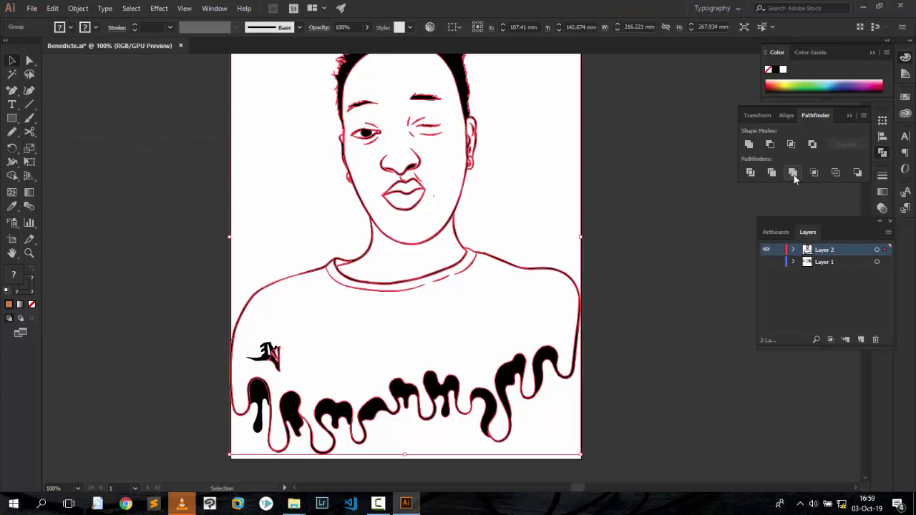
{"action": "left_click", "coordinate": [619, 132]}
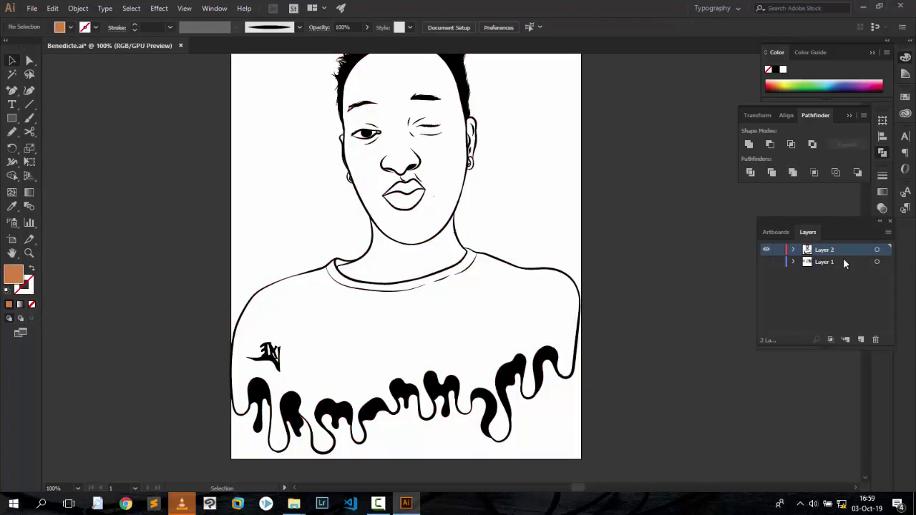
Duplicate Layer 2 as a locked 'Layer 2 copy' and reselect Layer 2.
{"action": "left_click_drag", "start_coordinate": [843, 258], "coordinate": [862, 340]}
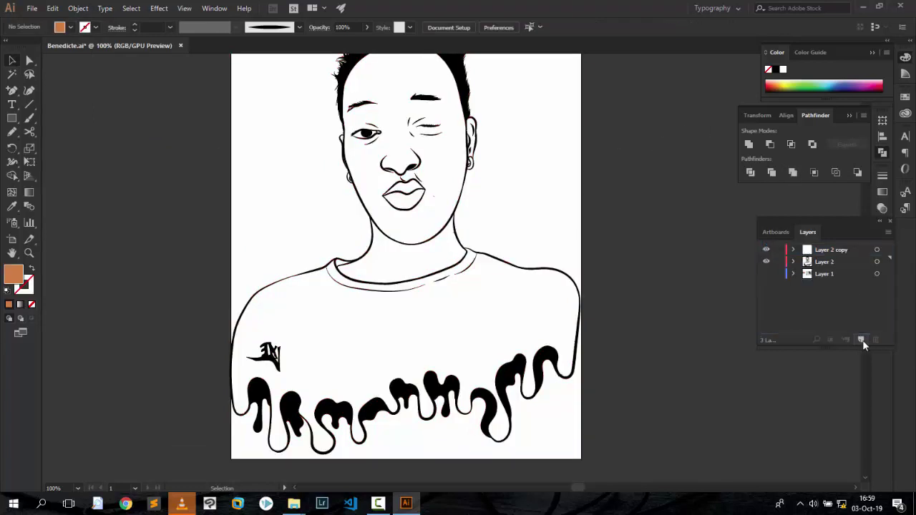
{"action": "left_click", "coordinate": [778, 250]}
{"action": "left_click", "coordinate": [824, 261]}
{"action": "key", "text": "ctrl+minus"}
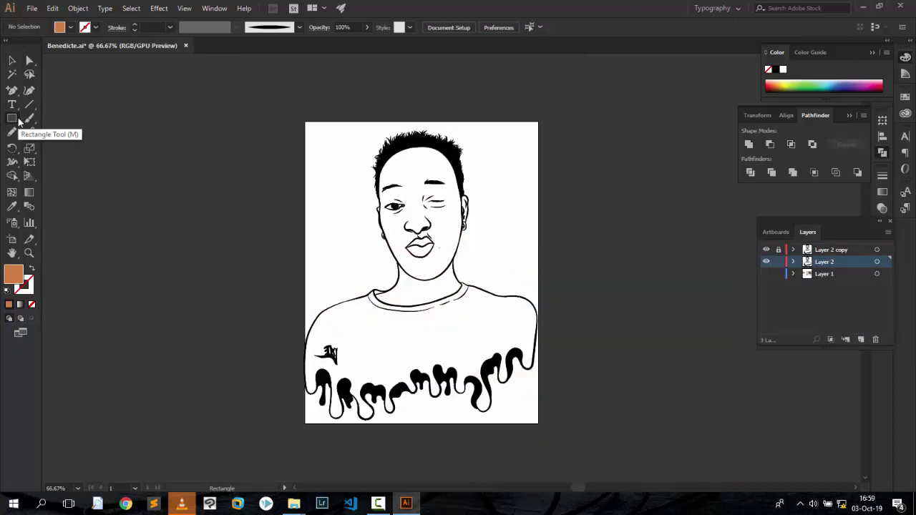
Draw a skin-tone rectangle over the whole artboard and send it behind the line art.
{"action": "left_click_drag", "start_coordinate": [296, 116], "coordinate": [567, 435]}
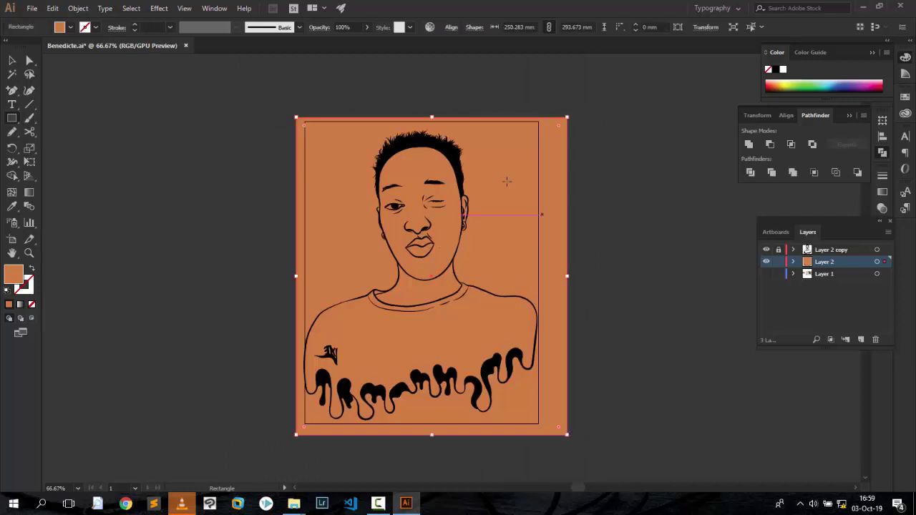
{"action": "left_click", "coordinate": [17, 62]}
{"action": "right_click", "coordinate": [509, 207]}
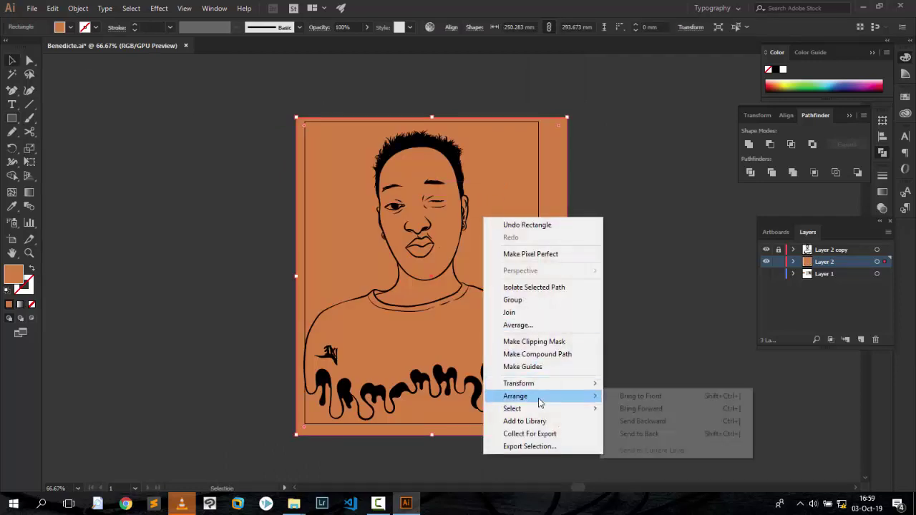
{"action": "left_click", "coordinate": [671, 434]}
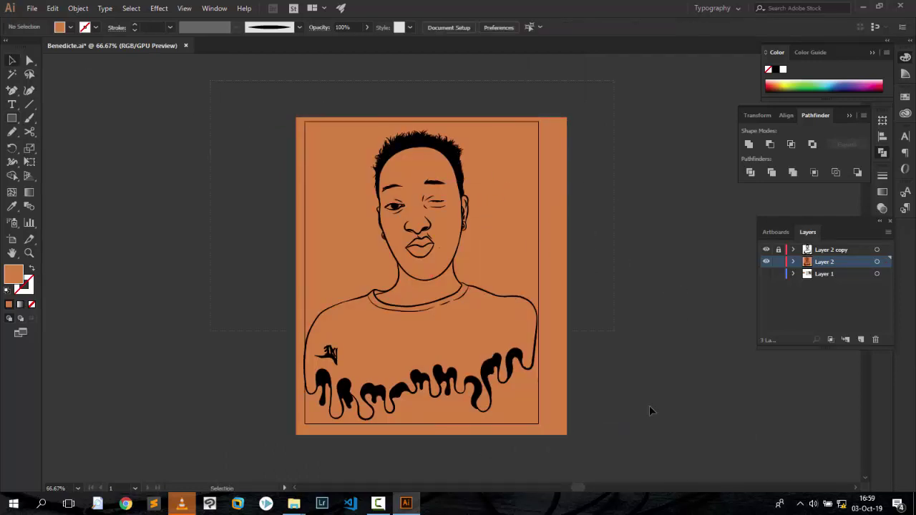
Select all, expand appearance and Pathfinder-merge the fill with the line art.
{"action": "scroll", "coordinate": [650, 407], "scroll_direction": "down", "scroll_amount": 1}
{"action": "key", "text": "ctrl+a"}
{"action": "left_click", "coordinate": [76, 8]}
{"action": "left_click", "coordinate": [127, 142]}
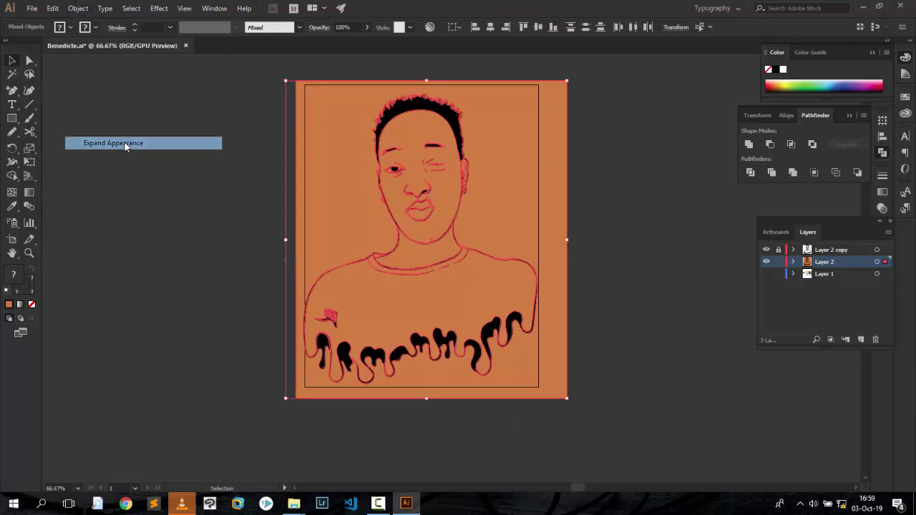
{"action": "left_click", "coordinate": [793, 175]}
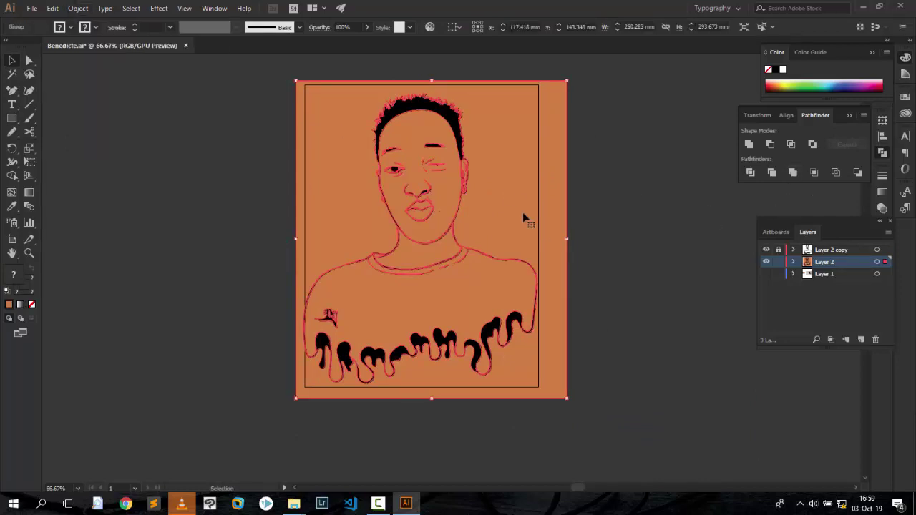
Isolate the merged group to deselect inside it, then exit isolation mode.
{"action": "right_click", "coordinate": [505, 189]}
{"action": "left_click", "coordinate": [581, 273]}
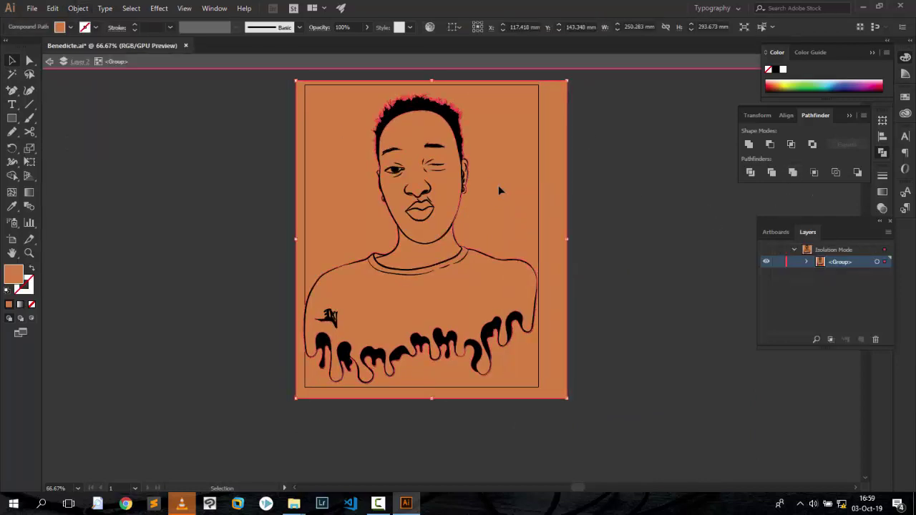
{"action": "left_click", "coordinate": [498, 186]}
{"action": "double_click", "coordinate": [620, 195]}
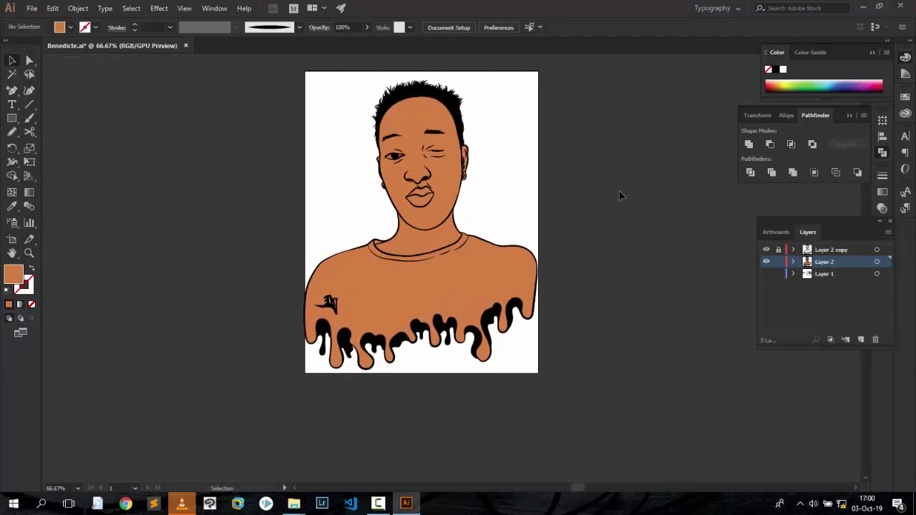
Zoom in on the face and inspect Layer 2's contents in the Layers panel.
{"action": "key", "text": "ctrl+plus"}
{"action": "key", "text": "ctrl+plus"}
{"action": "key", "text": "ctrl+equal"}
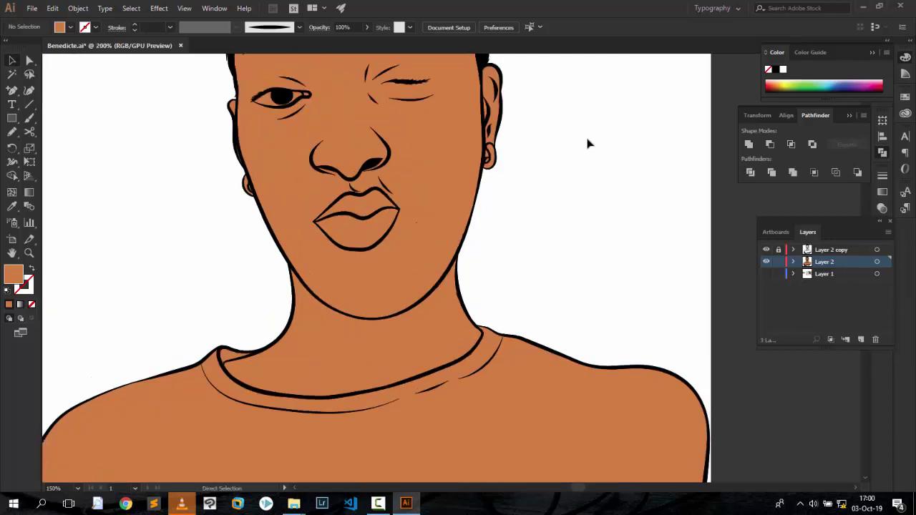
{"action": "key", "text": "ctrl+equal"}
{"action": "left_click", "coordinate": [794, 262]}
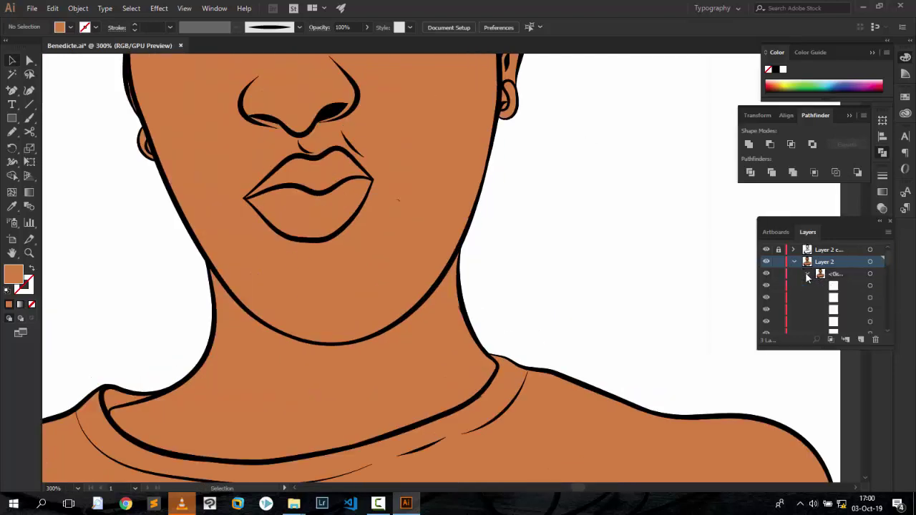
{"action": "scroll", "coordinate": [808, 271], "scroll_direction": "down", "scroll_amount": 3}
{"action": "scroll", "coordinate": [812, 271], "scroll_direction": "up", "scroll_amount": 3}
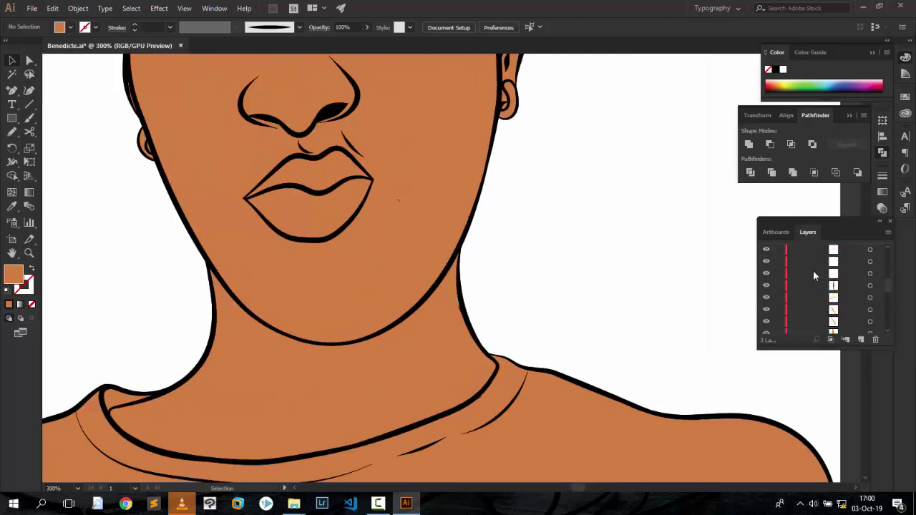
{"action": "scroll", "coordinate": [781, 265], "scroll_direction": "up", "scroll_amount": 3}
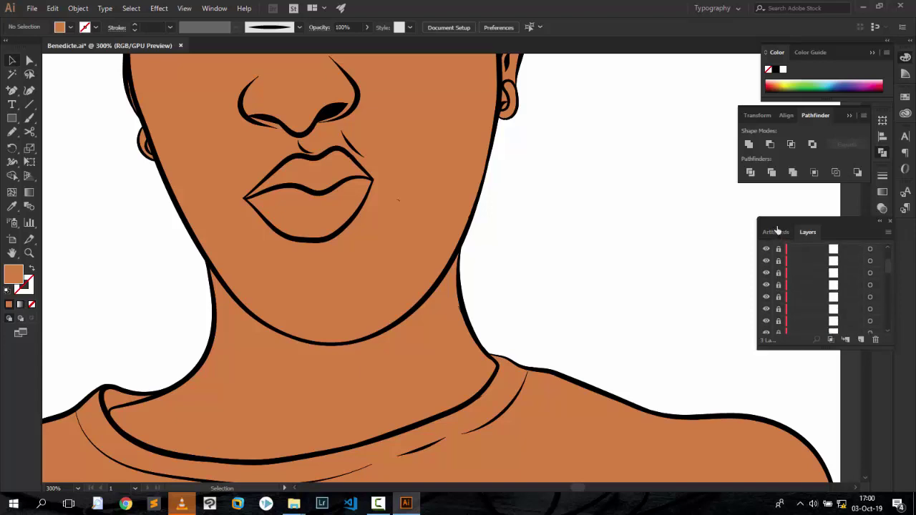
{"action": "scroll", "coordinate": [782, 271], "scroll_direction": "up", "scroll_amount": 2}
{"action": "left_click", "coordinate": [795, 262]}
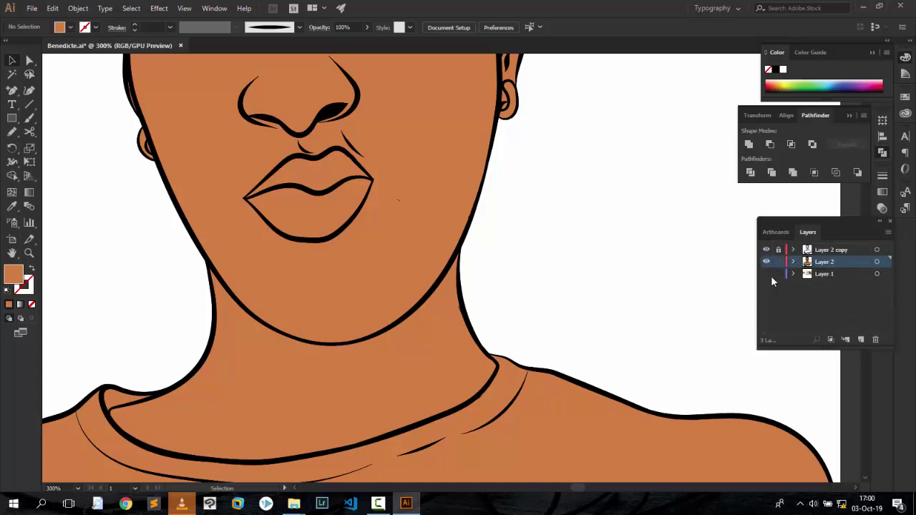
With Direct Selection, marquee-select stray skin-fill pieces along the left and right hairline.
{"action": "scroll", "coordinate": [492, 235], "scroll_direction": "up", "scroll_amount": 5}
{"action": "scroll", "coordinate": [594, 165], "scroll_direction": "up", "scroll_amount": 5}
{"action": "scroll", "coordinate": [564, 110], "scroll_direction": "up", "scroll_amount": 2}
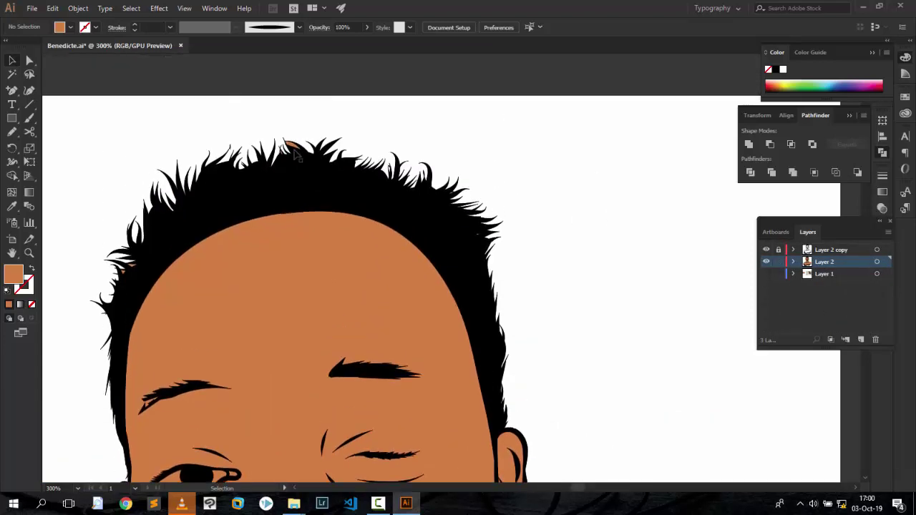
{"action": "left_click", "coordinate": [30, 61]}
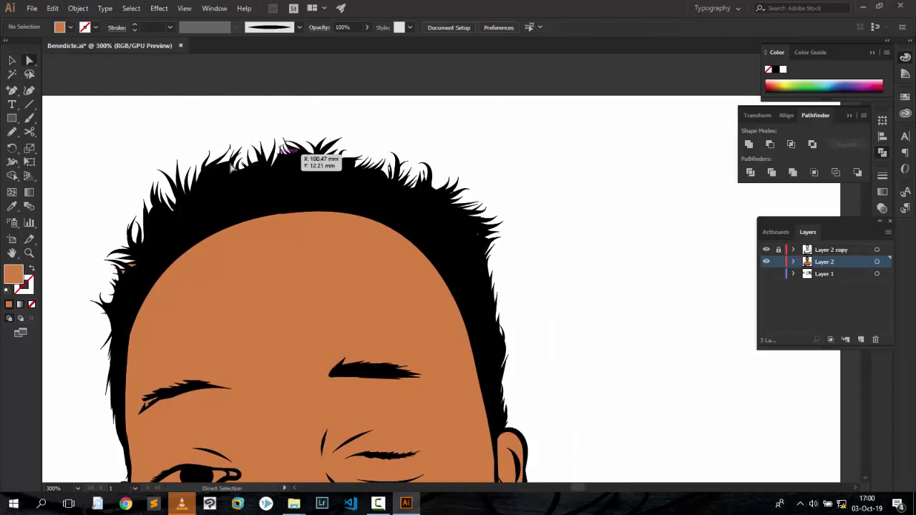
{"action": "left_click_drag", "start_coordinate": [104, 205], "coordinate": [129, 293]}
{"action": "left_click_drag", "start_coordinate": [440, 169], "coordinate": [533, 274]}
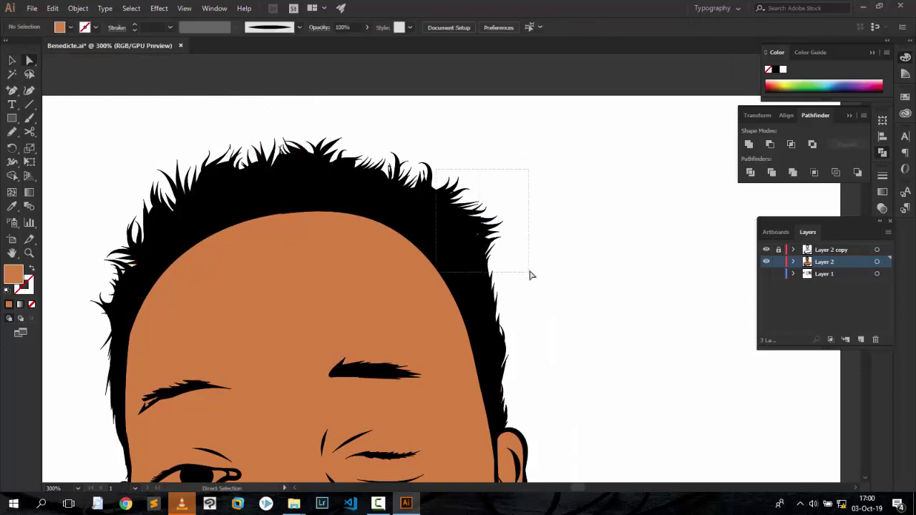
{"action": "scroll", "coordinate": [541, 256], "scroll_direction": "down", "scroll_amount": 3}
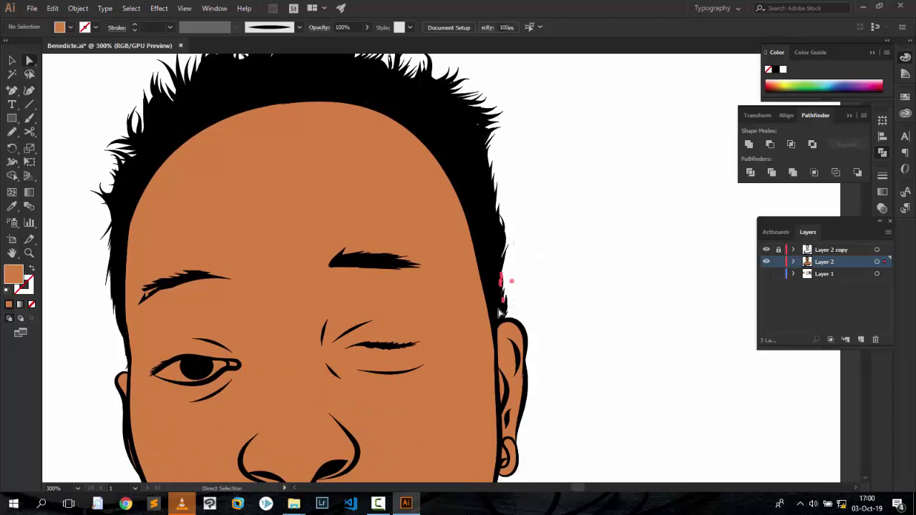
{"action": "scroll", "coordinate": [605, 216], "scroll_direction": "down", "scroll_amount": 5}
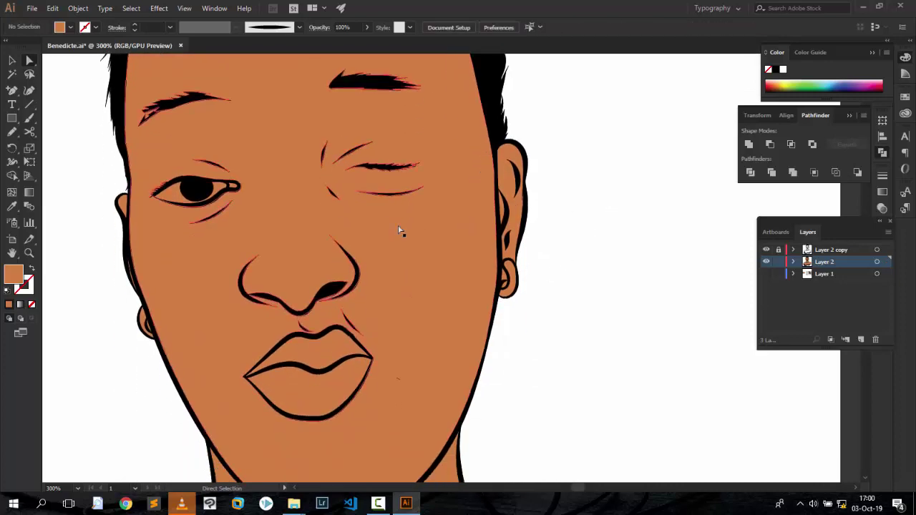
Fill the open eye's white shape with #ffffff.
{"action": "left_click", "coordinate": [172, 198]}
{"action": "double_click", "coordinate": [14, 275]}
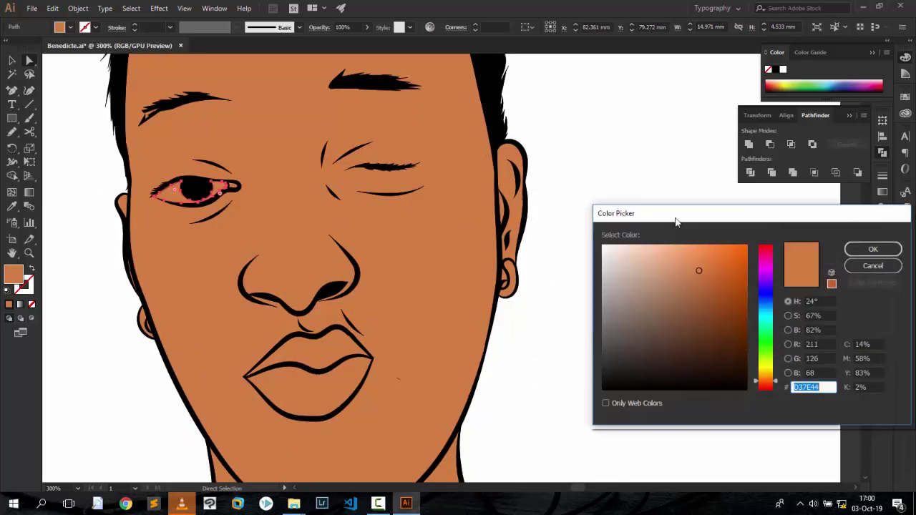
{"action": "type", "text": "ffffff"}
{"action": "left_click", "coordinate": [856, 245]}
{"action": "left_click", "coordinate": [621, 148]}
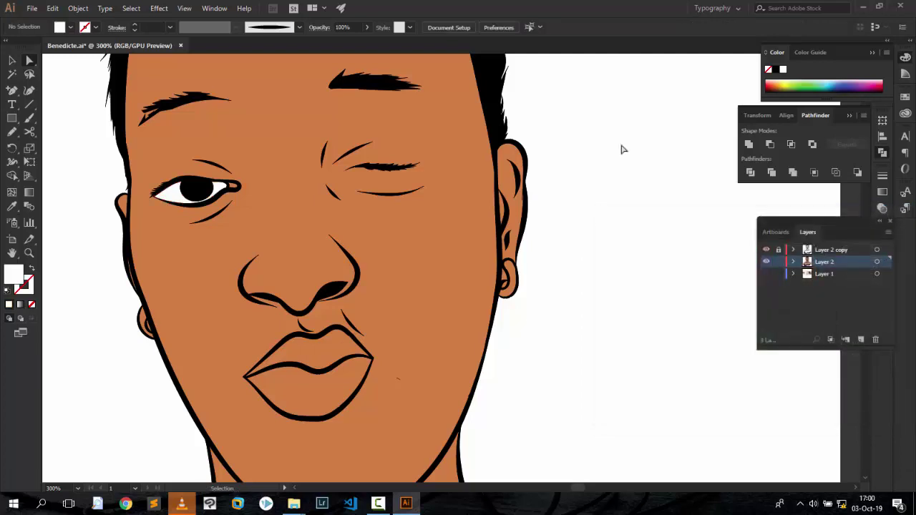
Colour the eye's small inner-corner shape a deep dark red.
{"action": "key", "text": "ctrl+plus"}
{"action": "key", "text": "ctrl+plus"}
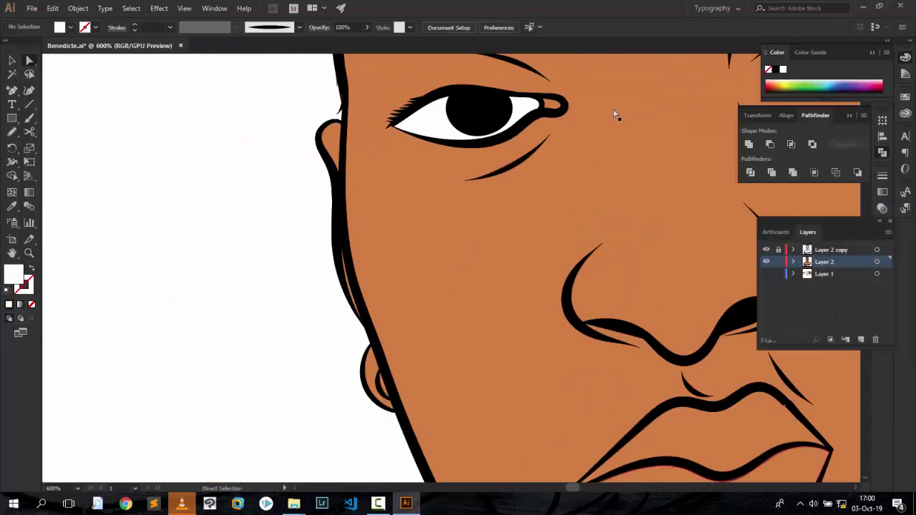
{"action": "left_click", "coordinate": [551, 106]}
{"action": "double_click", "coordinate": [14, 275]}
{"action": "left_click_drag", "start_coordinate": [766, 261], "coordinate": [776, 390]}
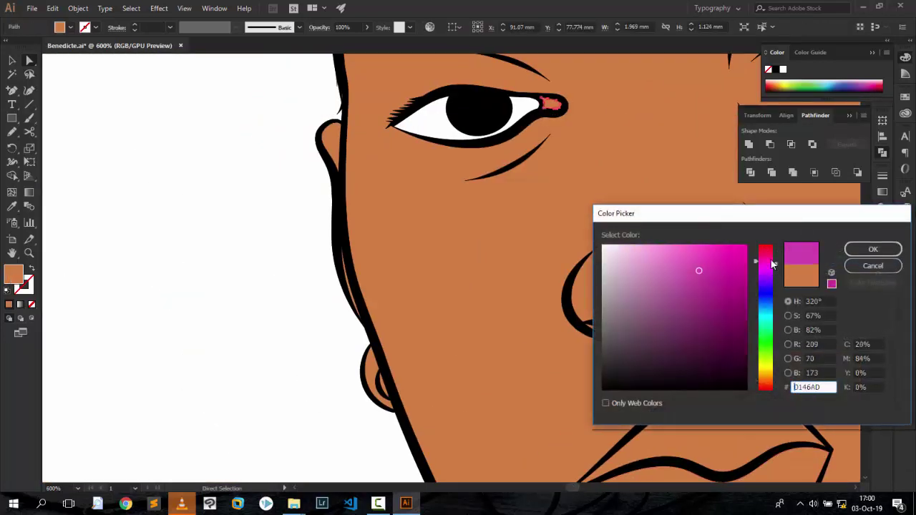
{"action": "left_click_drag", "start_coordinate": [698, 269], "coordinate": [744, 332]}
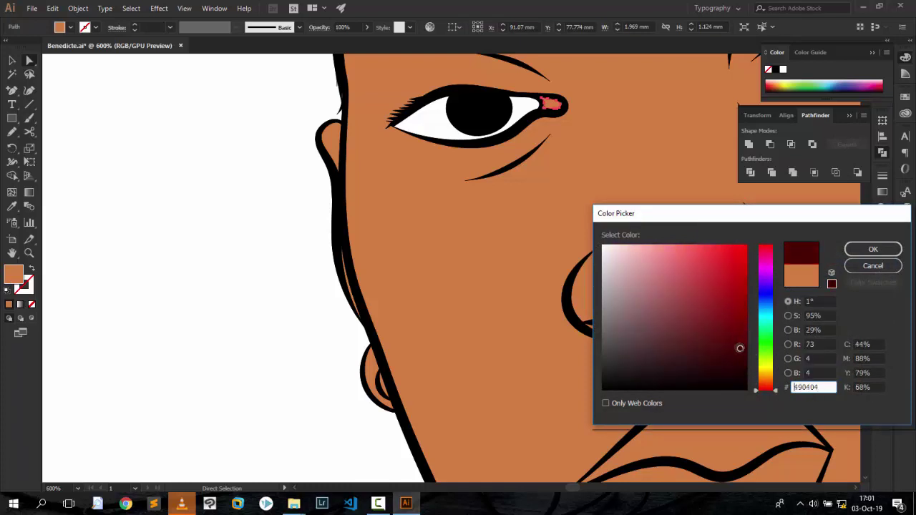
{"action": "left_click", "coordinate": [873, 249]}
{"action": "key", "text": "ctrl+minus"}
{"action": "key", "text": "ctrl+minus"}
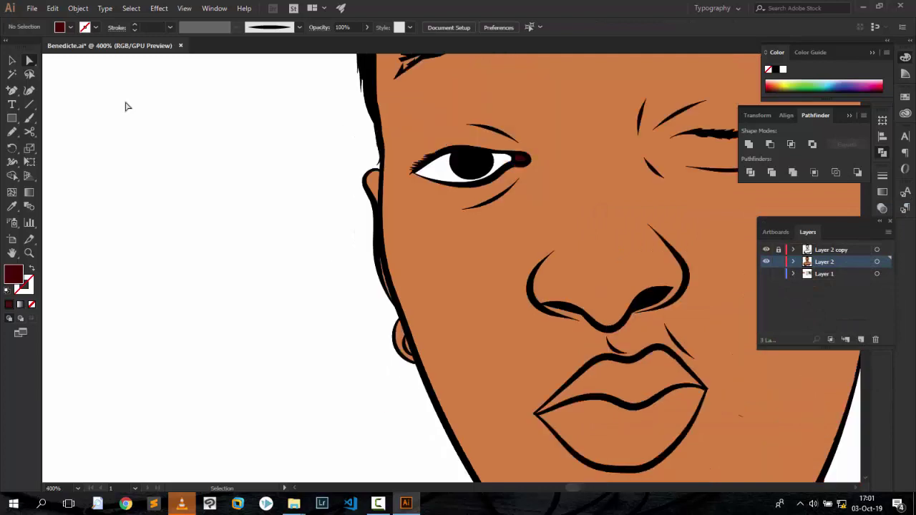
{"action": "key", "text": "ctrl+minus"}
{"action": "key", "text": "ctrl+minus"}
Show Layer 1's photo, make it active, and hide Layer 2's skin and shirt fill.
{"action": "scroll", "coordinate": [623, 236], "scroll_direction": "down", "scroll_amount": 1}
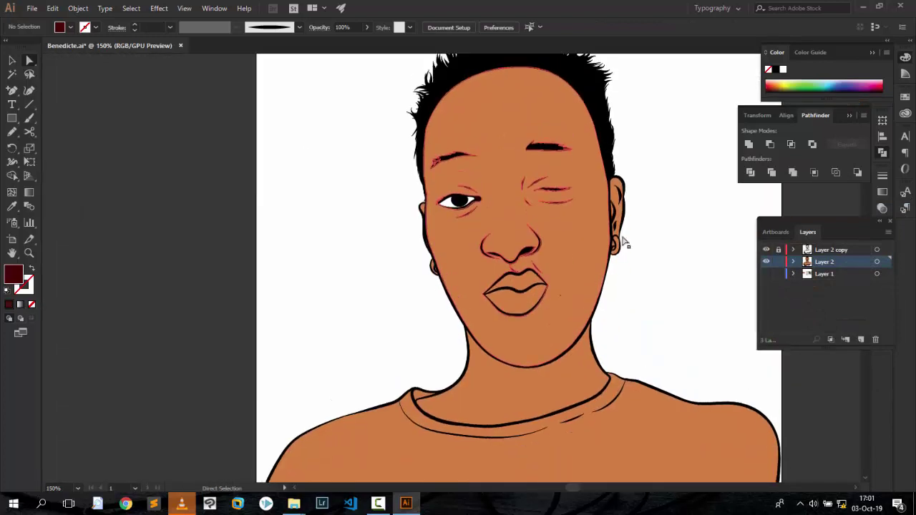
{"action": "scroll", "coordinate": [646, 231], "scroll_direction": "down", "scroll_amount": 3}
{"action": "scroll", "coordinate": [648, 226], "scroll_direction": "down", "scroll_amount": 2}
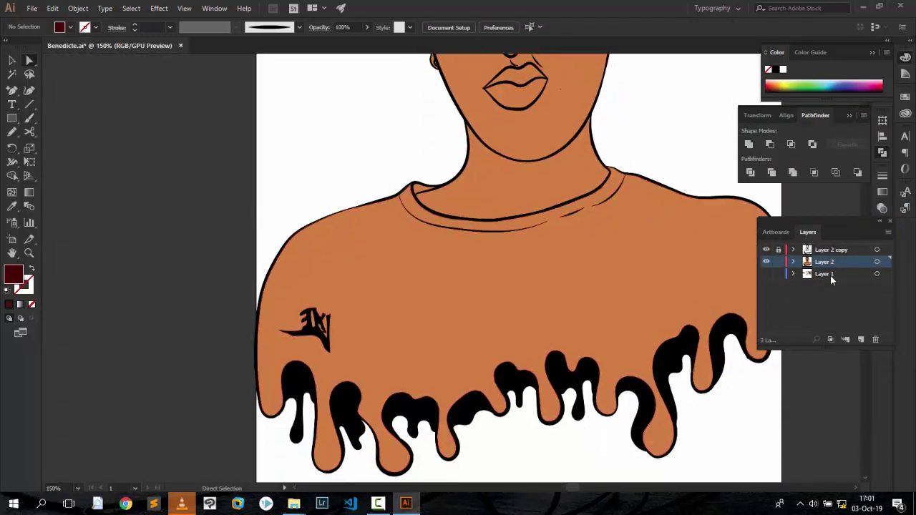
{"action": "left_click", "coordinate": [781, 273]}
{"action": "left_click", "coordinate": [786, 274]}
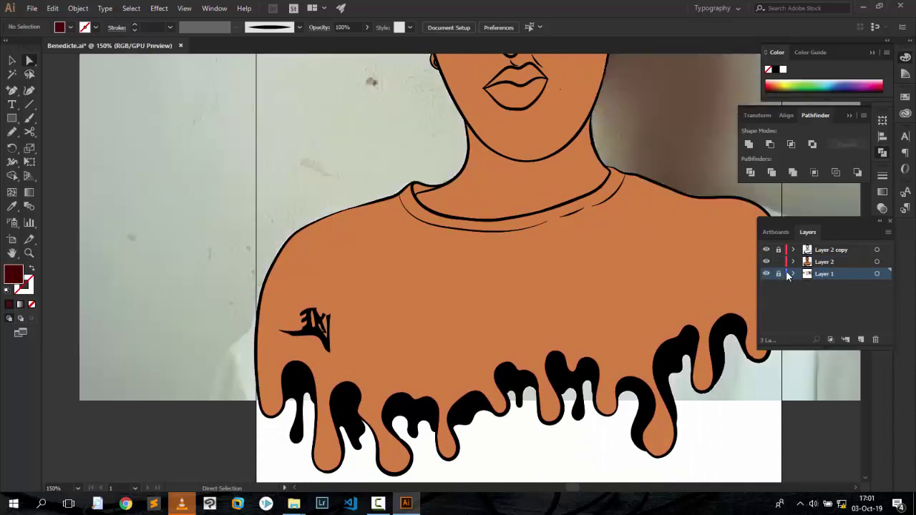
{"action": "left_click", "coordinate": [765, 261]}
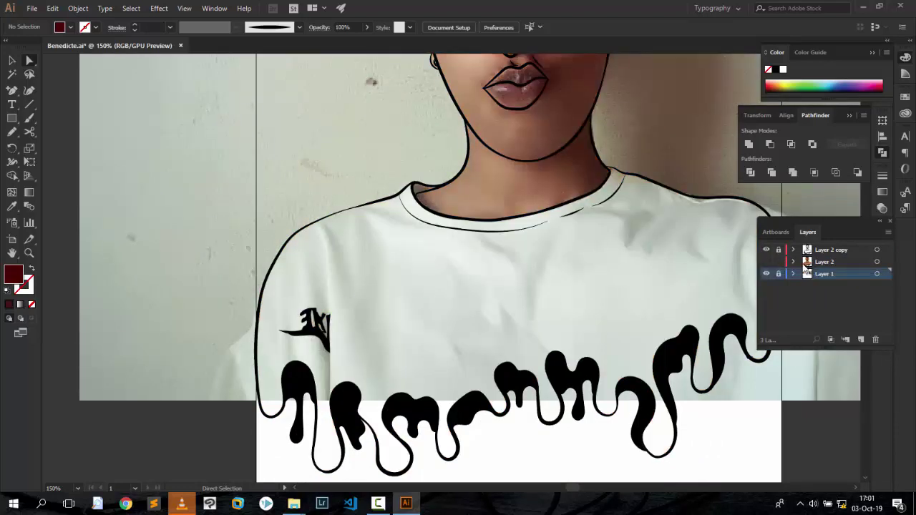
Eyedropper the dark brown swatch colour as the current fill.
{"action": "scroll", "coordinate": [575, 490], "scroll_direction": "left", "scroll_amount": 3}
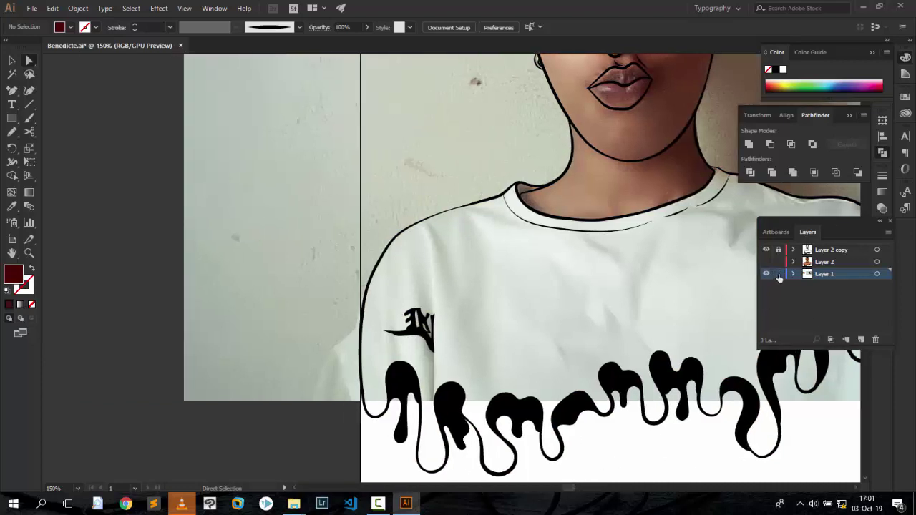
{"action": "key", "text": "ctrl+minus"}
{"action": "key", "text": "ctrl+minus"}
{"action": "key", "text": "ctrl+minus"}
{"action": "key", "text": "ctrl+equal"}
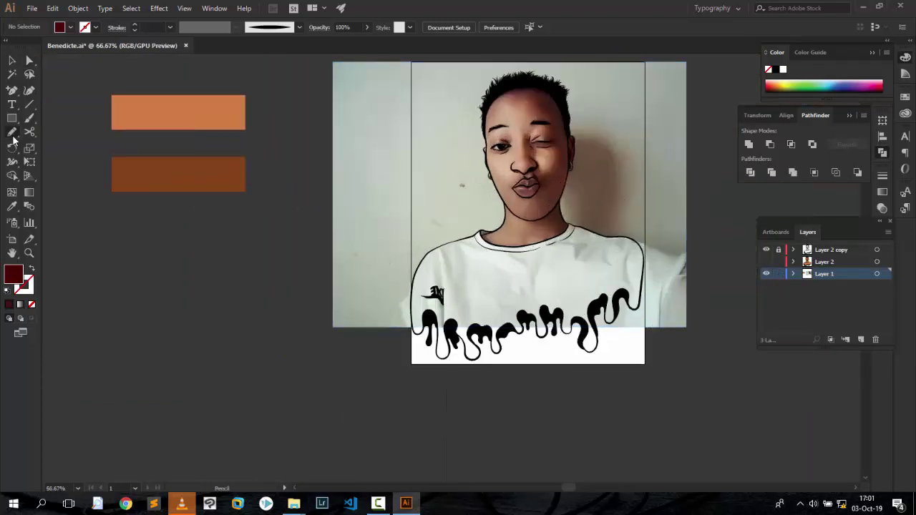
{"action": "left_click", "coordinate": [11, 206]}
{"action": "left_click", "coordinate": [178, 175]}
{"action": "double_click", "coordinate": [14, 274]}
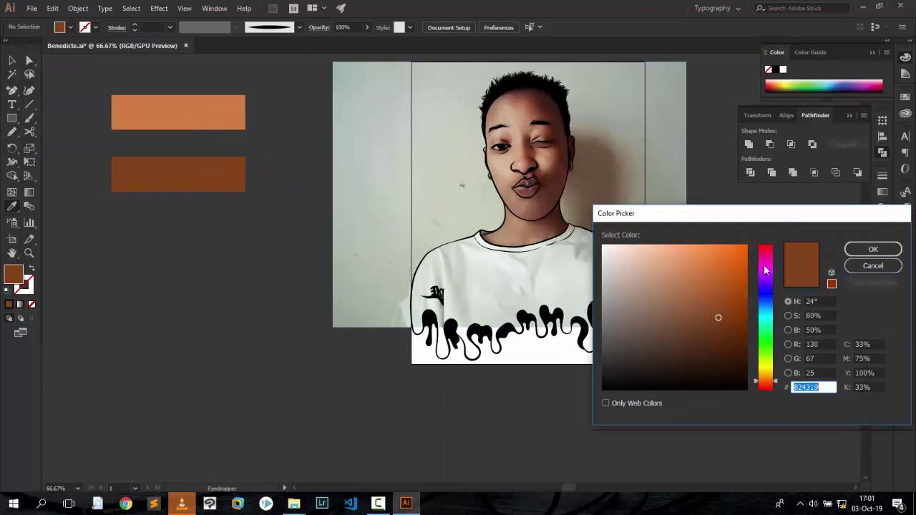
{"action": "left_click", "coordinate": [873, 249]}
Duplicate Layer 1 as a new layer, then hide and lock the original photo layer.
{"action": "scroll", "coordinate": [575, 491], "scroll_direction": "right", "scroll_amount": 3}
{"action": "scroll", "coordinate": [577, 491], "scroll_direction": "right", "scroll_amount": 3}
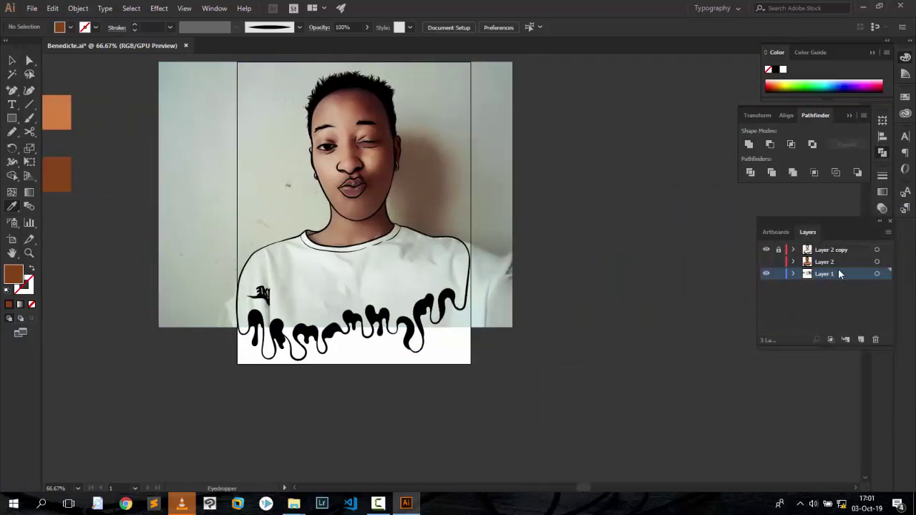
{"action": "left_click_drag", "start_coordinate": [840, 274], "coordinate": [863, 343]}
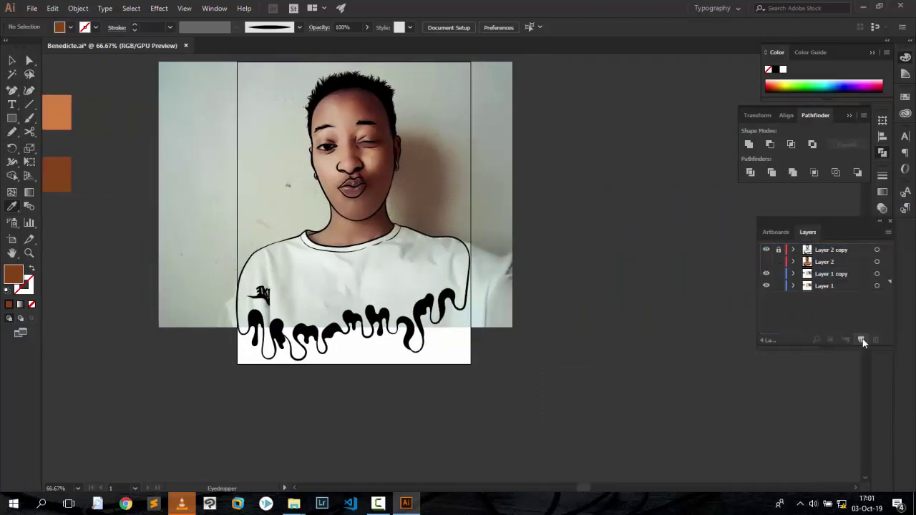
{"action": "left_click", "coordinate": [779, 285]}
{"action": "left_click", "coordinate": [766, 286]}
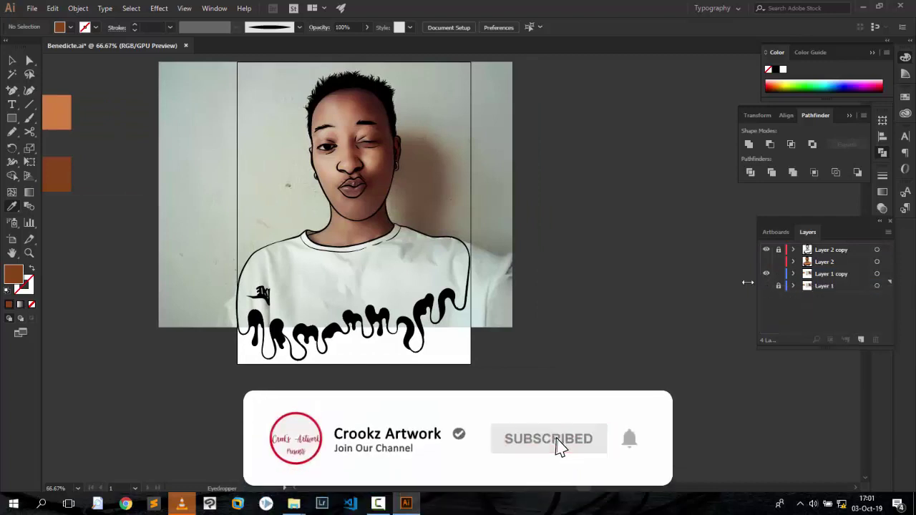
Stack the light-orange colour sample onto the brown one and delete it.
{"action": "key", "text": "v"}
{"action": "left_click_drag", "start_coordinate": [57, 115], "coordinate": [60, 168]}
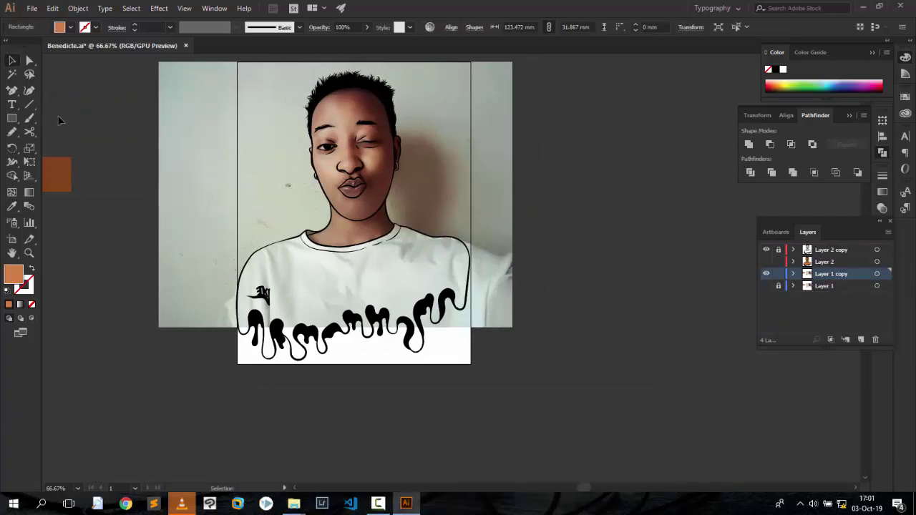
{"action": "key", "text": "Delete"}
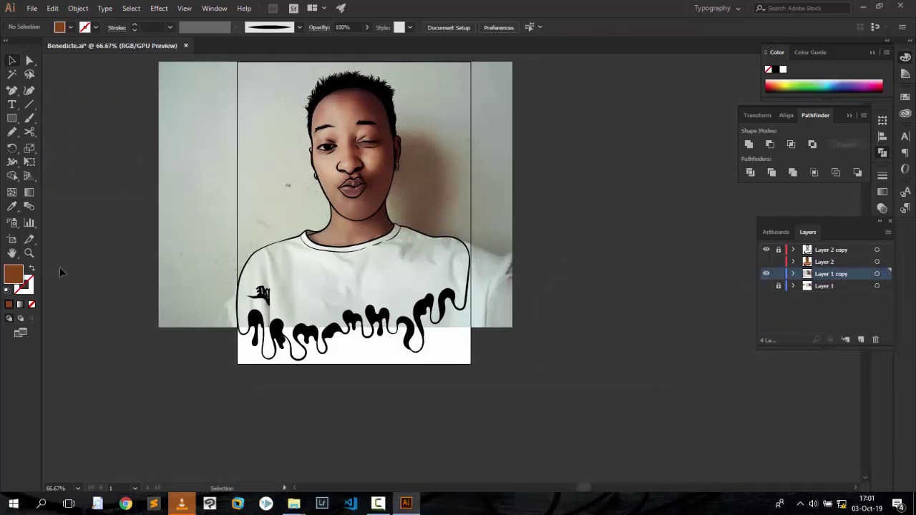
Move the selfie right of the drawing, zoom to 100%, and show Layer 2's skin fill.
{"action": "mouse_move", "coordinate": [691, 62]}
{"action": "left_mouse_down"}
{"action": "mouse_move", "coordinate": [544, 192]}
{"action": "mouse_move", "coordinate": [661, 187]}
{"action": "left_mouse_up"}
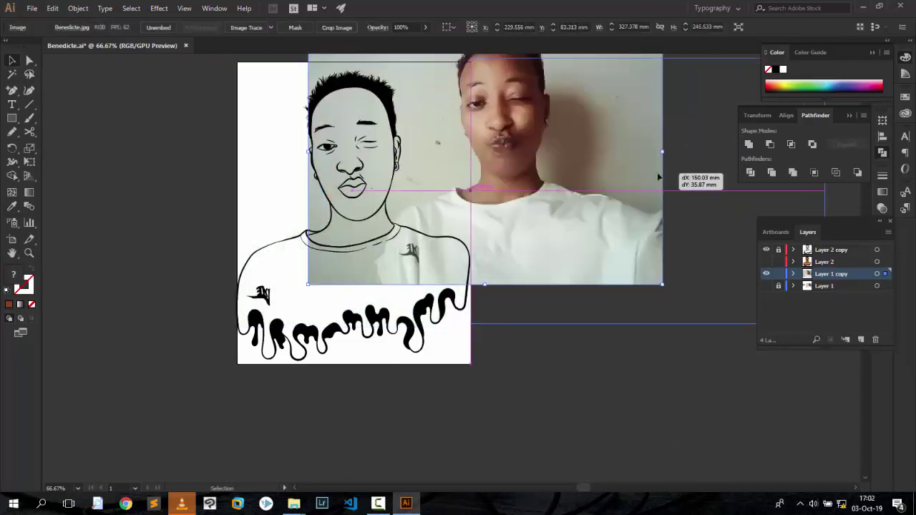
{"action": "mouse_move", "coordinate": [476, 158]}
{"action": "left_mouse_down"}
{"action": "mouse_move", "coordinate": [624, 188]}
{"action": "mouse_move", "coordinate": [600, 180]}
{"action": "left_mouse_up"}
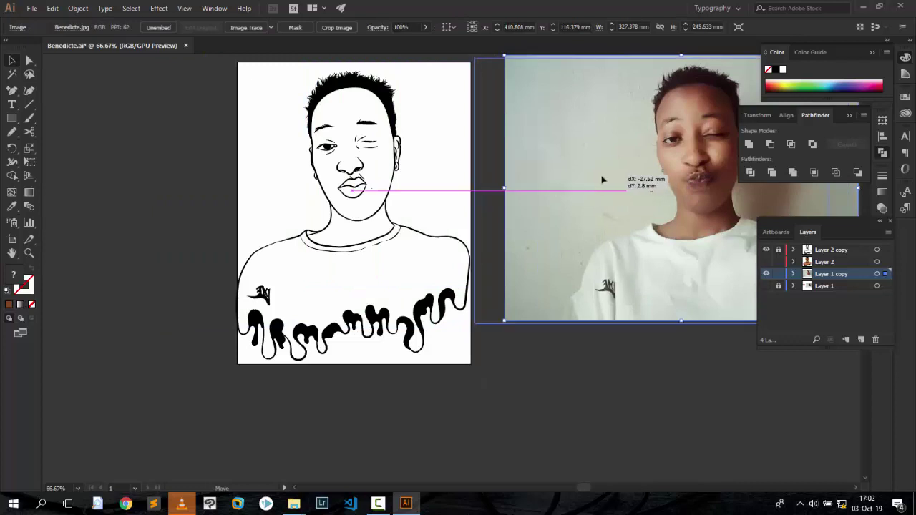
{"action": "key", "text": "ctrl+1"}
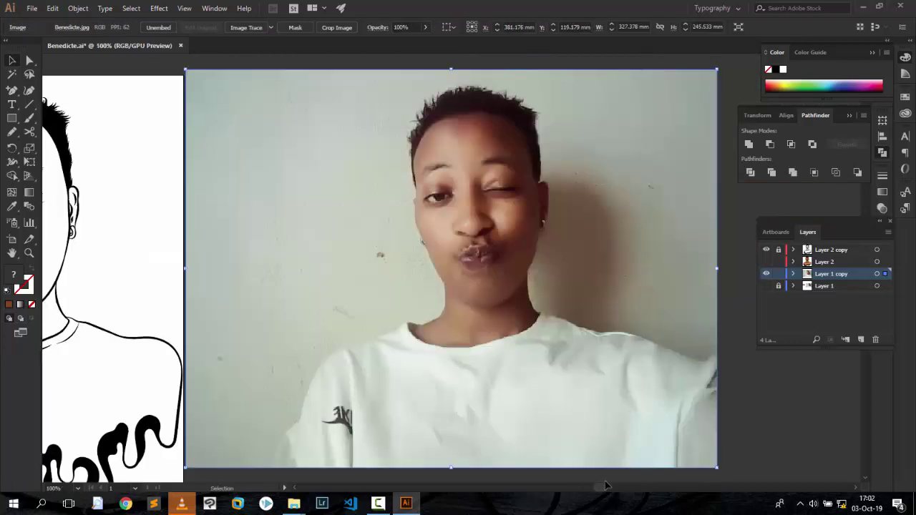
{"action": "left_click_drag", "start_coordinate": [602, 490], "coordinate": [589, 495]}
{"action": "scroll", "coordinate": [458, 331], "scroll_direction": "down", "scroll_amount": 3}
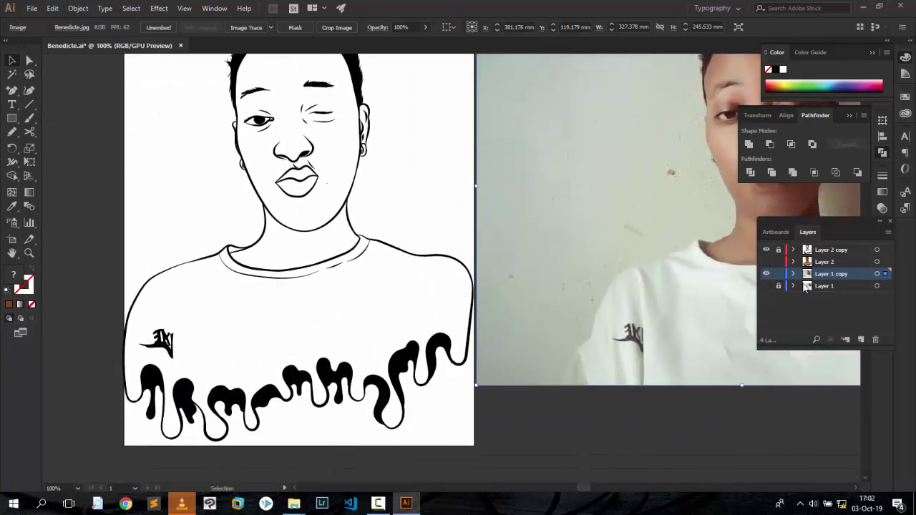
{"action": "left_click", "coordinate": [766, 262]}
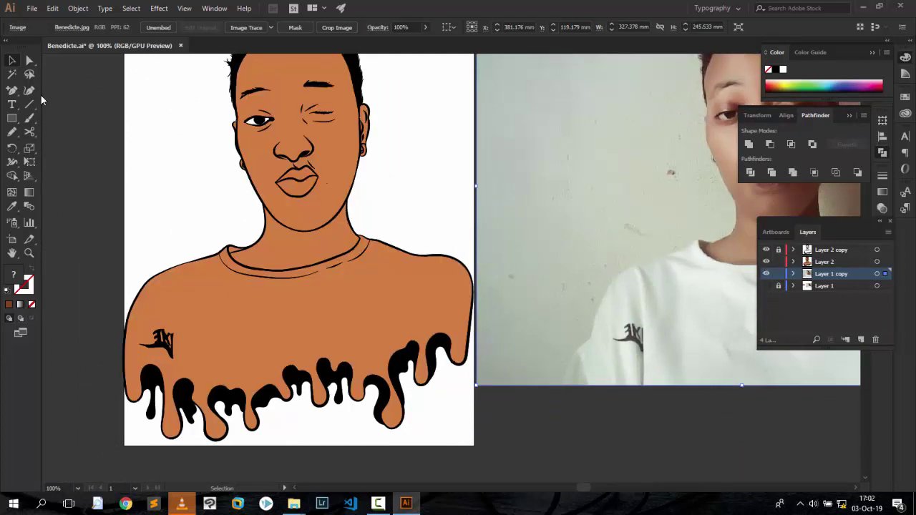
Fill the shirt path with the off-white sampled from the selfie's shirt.
{"action": "left_click", "coordinate": [29, 61]}
{"action": "left_click", "coordinate": [304, 288]}
{"action": "left_click", "coordinate": [12, 208]}
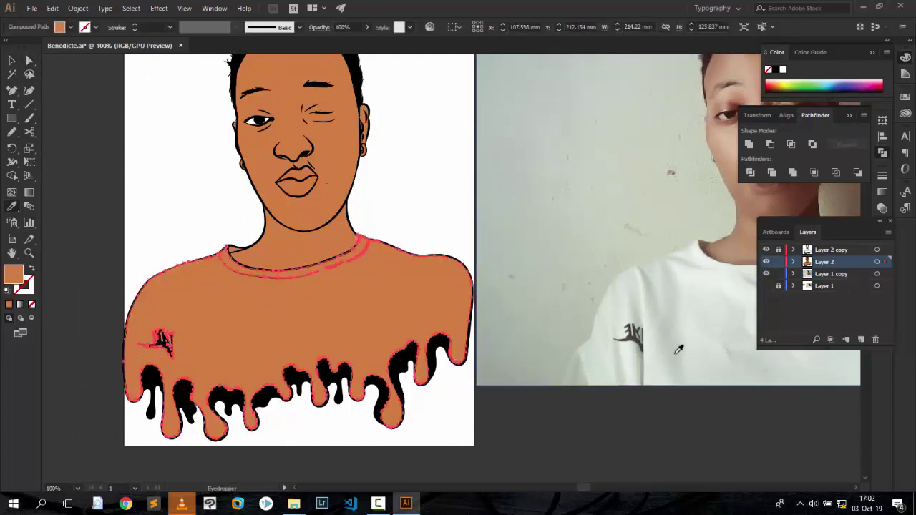
{"action": "left_click", "coordinate": [692, 290]}
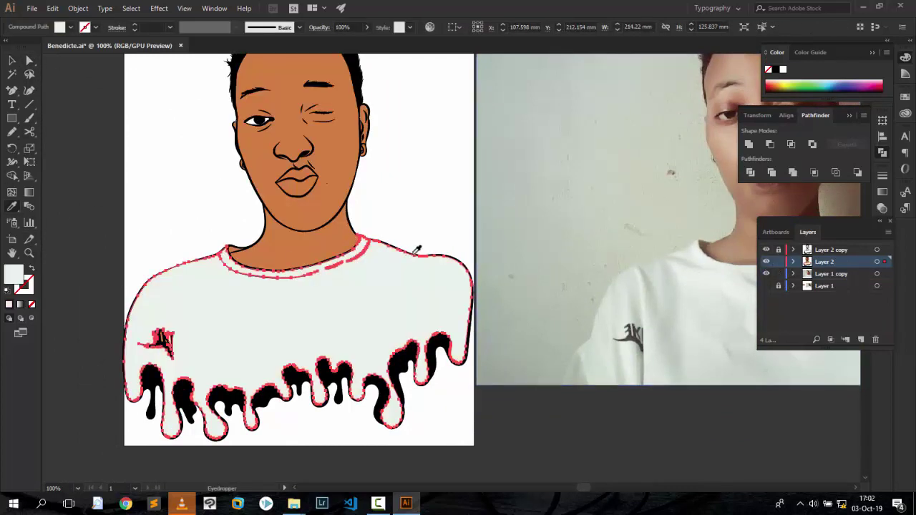
{"action": "key", "text": "ctrl+shift+a"}
Give the small shape beside the neck a greyish-brown shadow colour sampled from the photo.
{"action": "key", "text": "a"}
{"action": "key", "text": "ctrl+plus"}
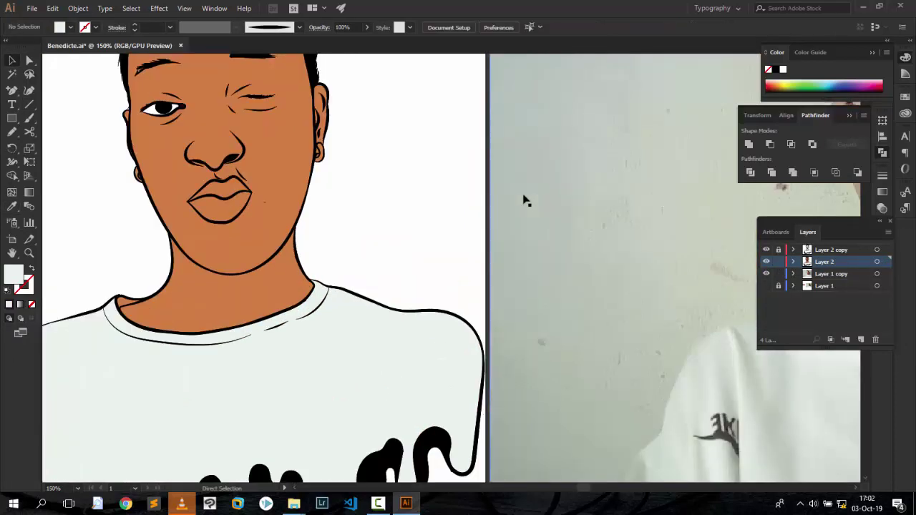
{"action": "key", "text": "a"}
{"action": "left_click", "coordinate": [118, 300]}
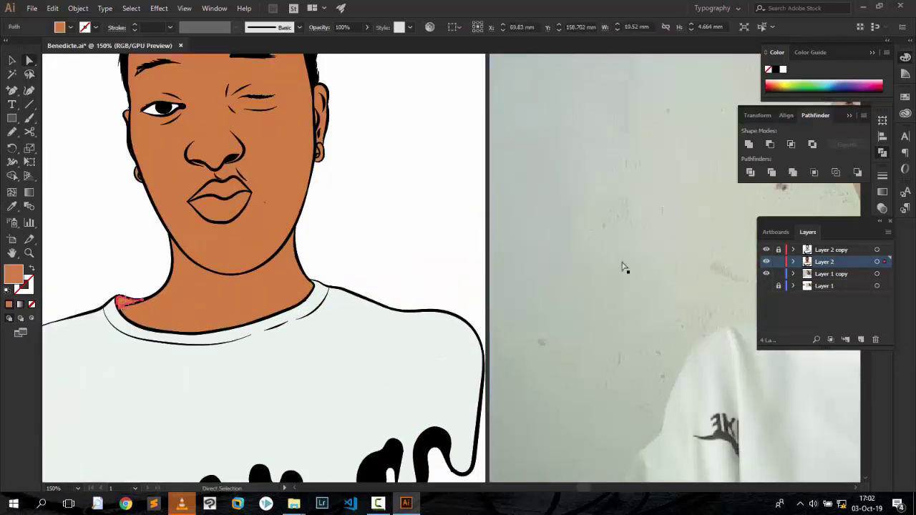
{"action": "left_click_drag", "start_coordinate": [583, 489], "coordinate": [593, 489]}
{"action": "key", "text": "i"}
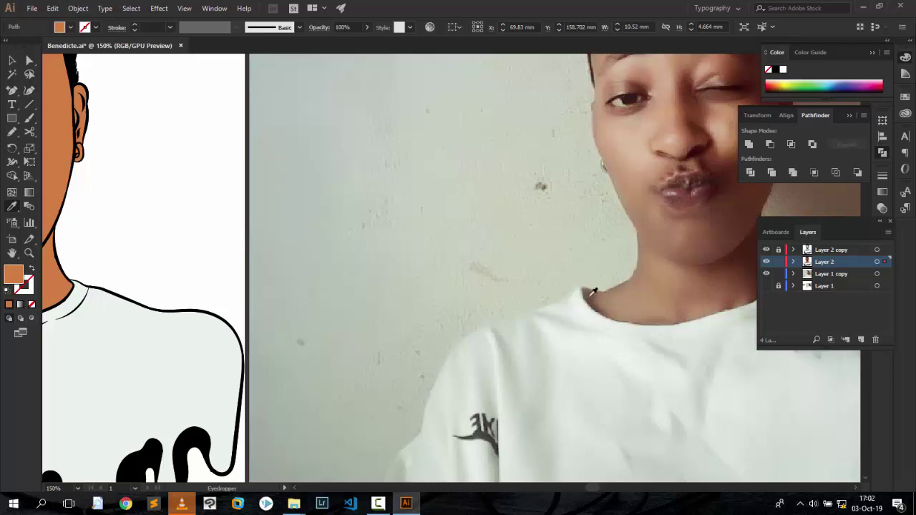
{"action": "left_click", "coordinate": [587, 290]}
{"action": "left_click_drag", "start_coordinate": [594, 492], "coordinate": [583, 489]}
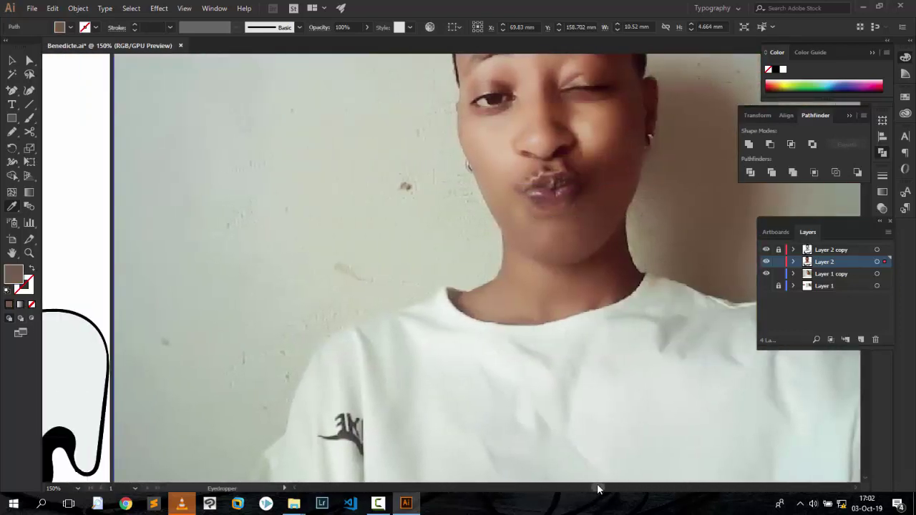
Zoom to 300% and direct-select the earring path on the right ear.
{"action": "key", "text": "a"}
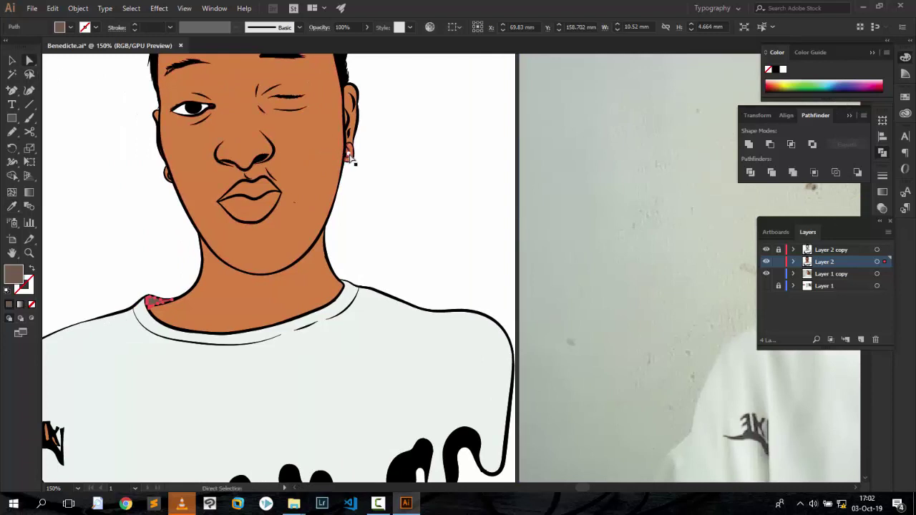
{"action": "left_click", "coordinate": [350, 153]}
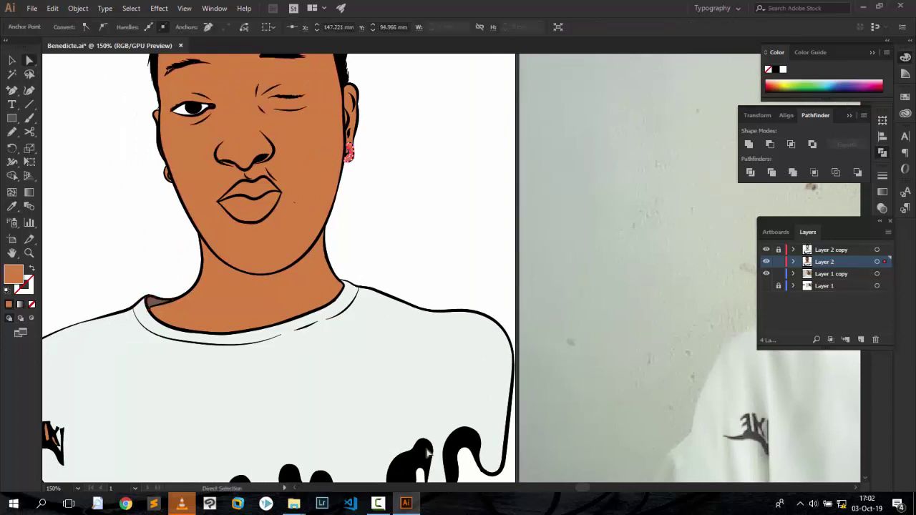
{"action": "left_click_drag", "start_coordinate": [584, 488], "coordinate": [601, 489]}
{"action": "key", "text": "i"}
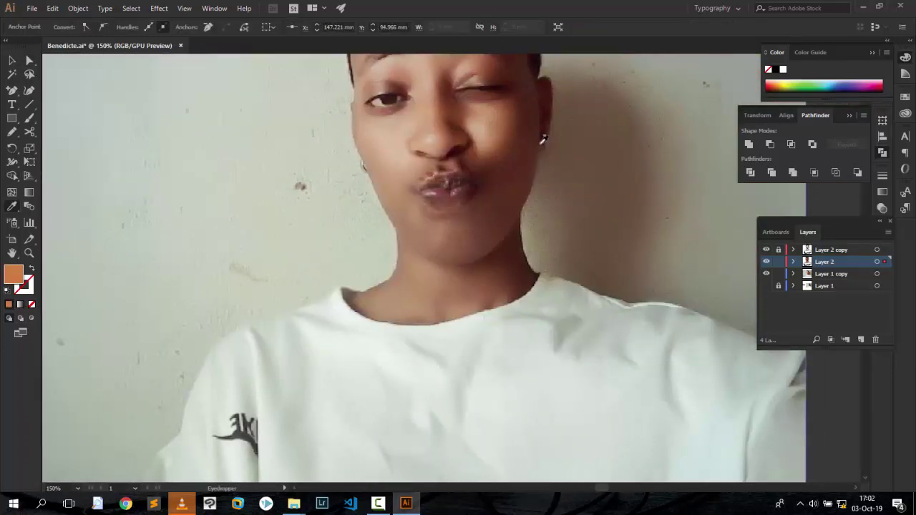
{"action": "left_click_drag", "start_coordinate": [600, 491], "coordinate": [584, 491]}
{"action": "key", "text": "v"}
{"action": "left_click", "coordinate": [525, 148]}
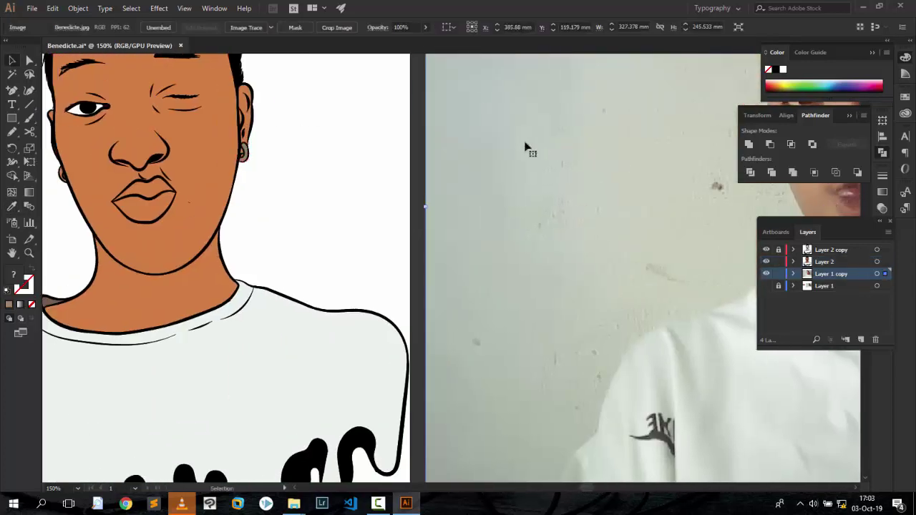
{"action": "key", "text": "a"}
{"action": "key", "text": "ctrl+plus"}
{"action": "key", "text": "ctrl+plus"}
{"action": "left_click_drag", "start_coordinate": [591, 491], "coordinate": [578, 490]}
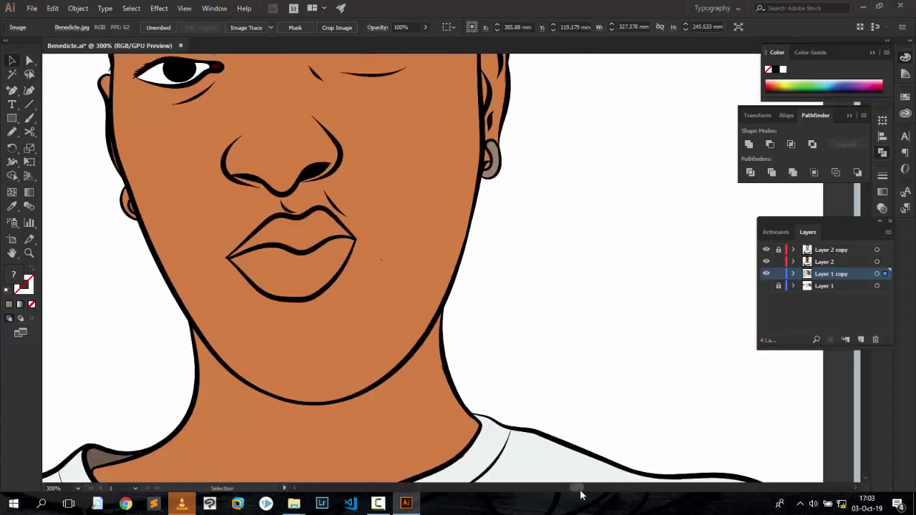
{"action": "left_click", "coordinate": [438, 256]}
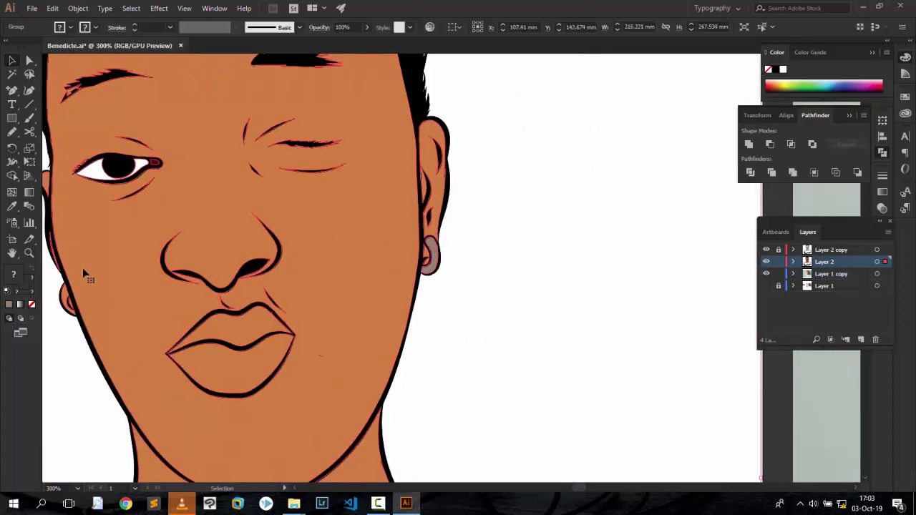
{"action": "left_click", "coordinate": [499, 267]}
{"action": "key", "text": "a"}
{"action": "left_click", "coordinate": [430, 257]}
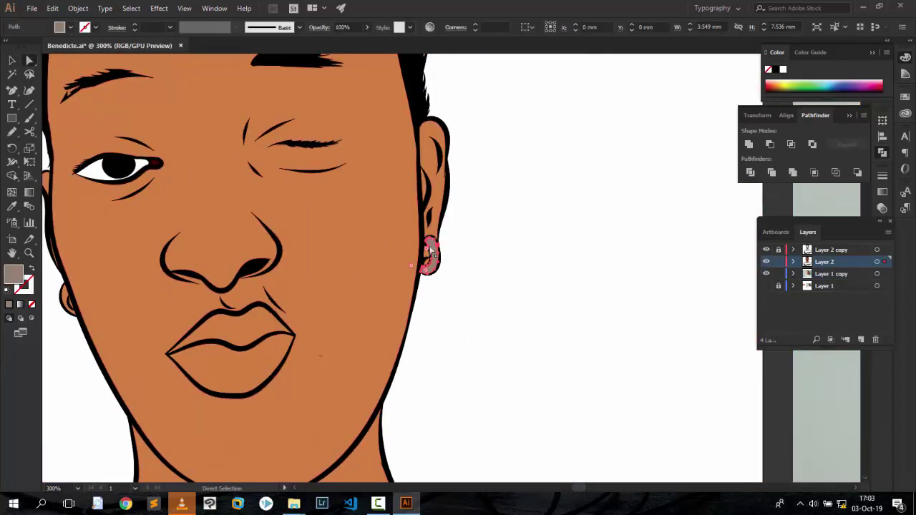
Fill the right earring with pale cream yellow F4F4B0 via the Color Picker.
{"action": "double_click", "coordinate": [14, 274]}
{"action": "mouse_move", "coordinate": [633, 306]}
{"action": "left_mouse_down"}
{"action": "mouse_move", "coordinate": [623, 268]}
{"action": "mouse_move", "coordinate": [608, 265]}
{"action": "mouse_move", "coordinate": [631, 269]}
{"action": "left_mouse_up"}
{"action": "left_click", "coordinate": [768, 370]}
{"action": "left_click_drag", "start_coordinate": [769, 372], "coordinate": [766, 365]}
{"action": "left_click", "coordinate": [636, 265]}
{"action": "left_click_drag", "start_coordinate": [635, 265], "coordinate": [643, 252]}
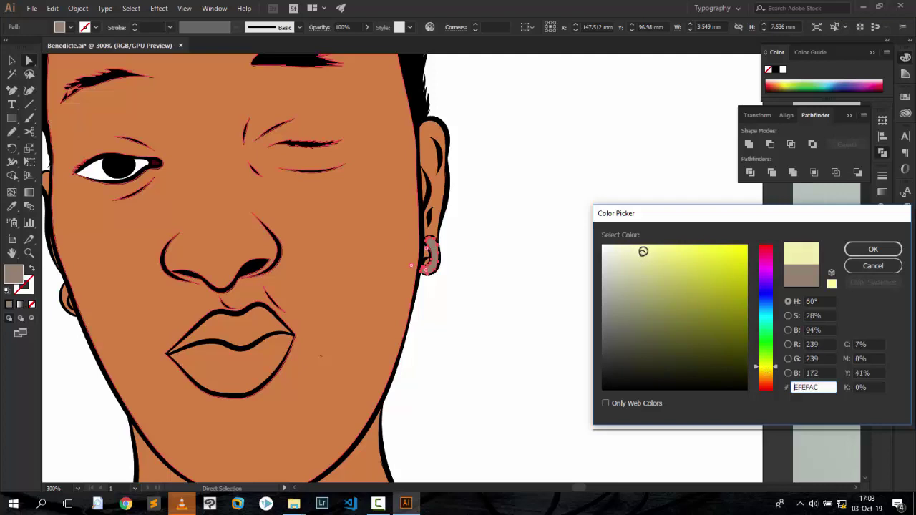
{"action": "left_click", "coordinate": [873, 249]}
{"action": "double_click", "coordinate": [14, 273]}
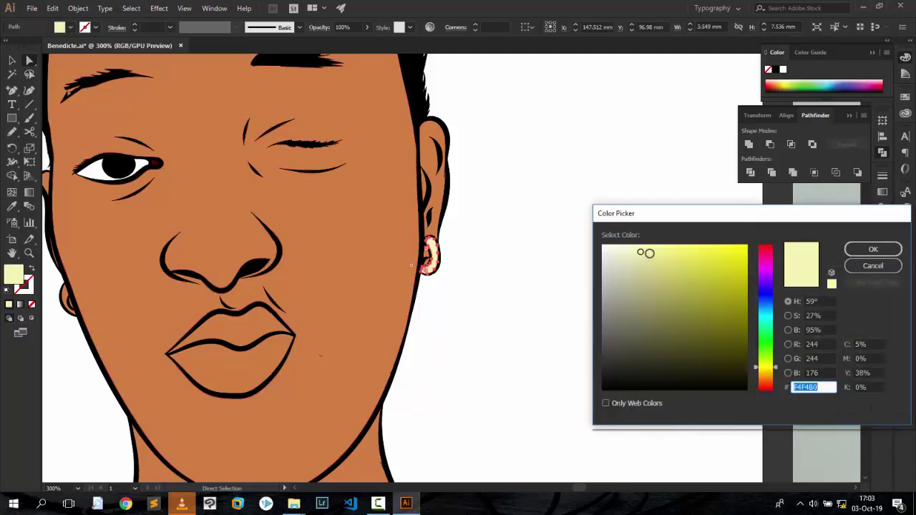
{"action": "left_click_drag", "start_coordinate": [646, 255], "coordinate": [662, 257]}
{"action": "left_click", "coordinate": [869, 249]}
{"action": "left_click", "coordinate": [588, 302]}
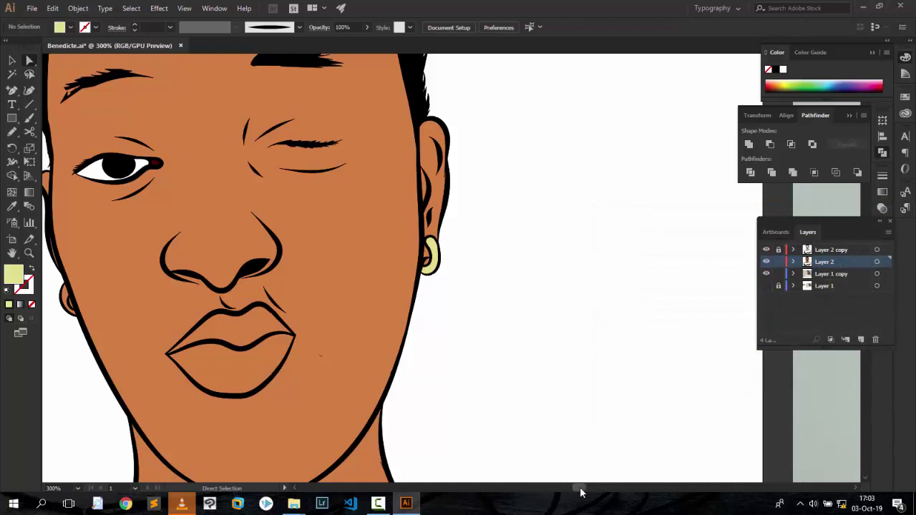
{"action": "left_click_drag", "start_coordinate": [581, 492], "coordinate": [577, 493]}
Eyedropper the right earring's pale yellow onto the left earring.
{"action": "left_click", "coordinate": [218, 301]}
{"action": "key", "text": "i"}
{"action": "left_click", "coordinate": [581, 258]}
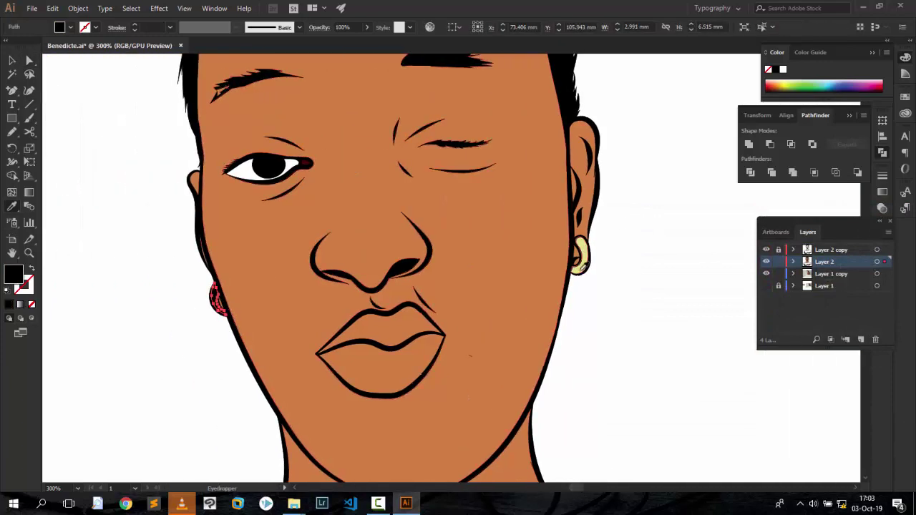
{"action": "left_click", "coordinate": [581, 256]}
{"action": "left_click", "coordinate": [12, 60]}
{"action": "left_click", "coordinate": [616, 178]}
{"action": "scroll", "coordinate": [615, 179], "scroll_direction": "up", "scroll_amount": 5}
{"action": "scroll", "coordinate": [599, 429], "scroll_direction": "down", "scroll_amount": 6}
{"action": "scroll", "coordinate": [372, 350], "scroll_direction": "right", "scroll_amount": 8}
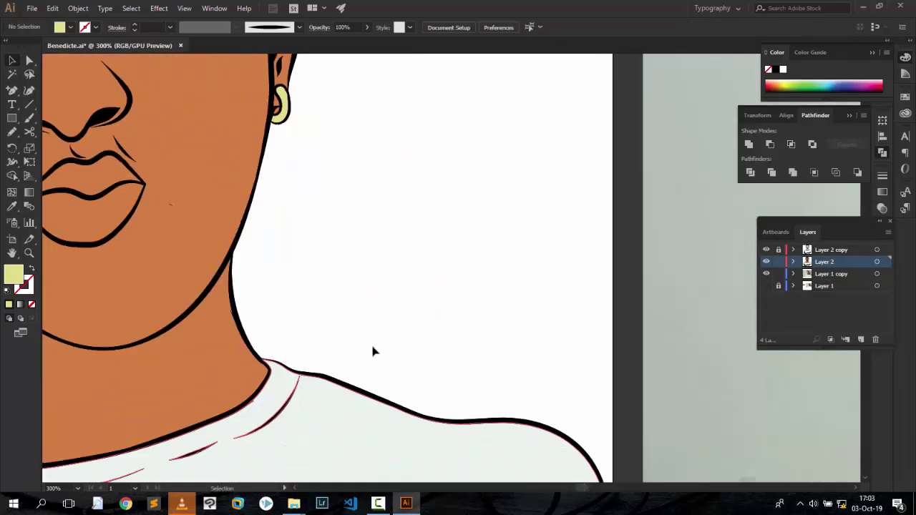
Fill the first lip path with the dark lip colour sampled from the selfie.
{"action": "key", "text": "ctrl+3"}
{"action": "key", "text": "i"}
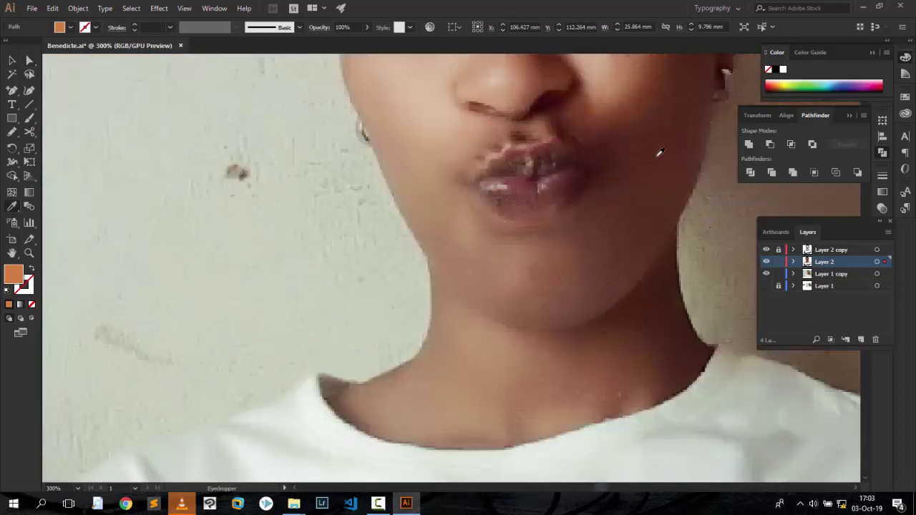
{"action": "left_click", "coordinate": [526, 149]}
{"action": "key", "text": "ctrl+alt+3"}
{"action": "scroll", "coordinate": [576, 492], "scroll_direction": "right", "scroll_amount": 2}
{"action": "key", "text": "a"}
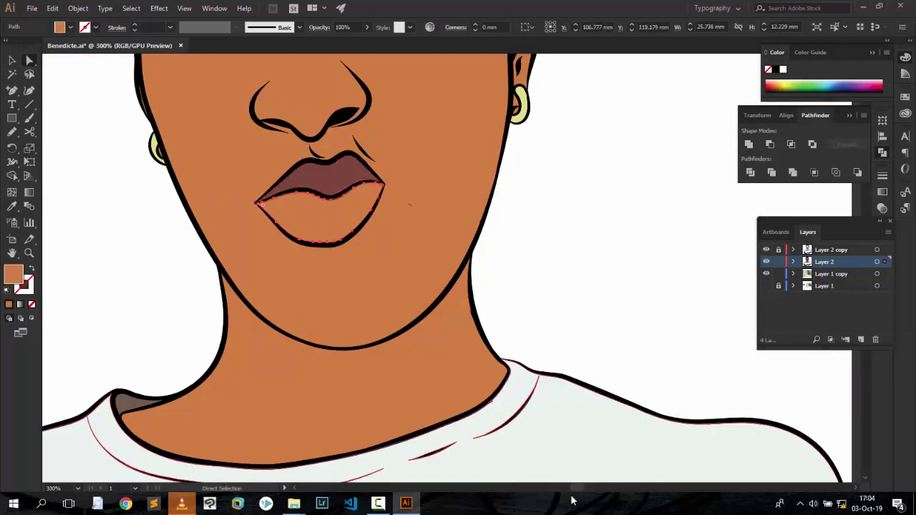
Fill the lower lip with the mauve lip colour sampled from the selfie.
{"action": "key", "text": "ctrl+3"}
{"action": "scroll", "coordinate": [577, 492], "scroll_direction": "right", "scroll_amount": 1}
{"action": "key", "text": "i"}
{"action": "left_click", "coordinate": [579, 179]}
{"action": "key", "text": "ctrl+alt+3"}
{"action": "scroll", "coordinate": [581, 490], "scroll_direction": "right", "scroll_amount": 2}
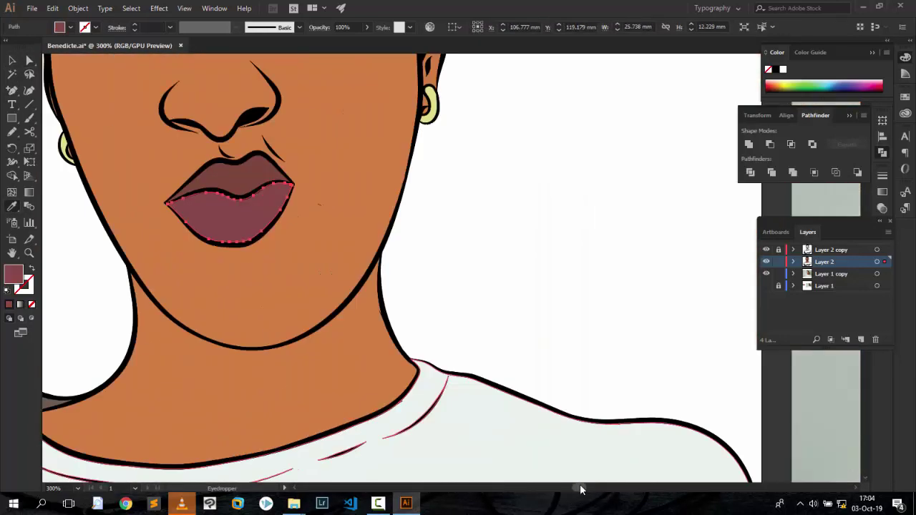
{"action": "key", "text": "ctrl+shift+a"}
{"action": "key", "text": "a"}
{"action": "key", "text": "ctrl+minus"}
{"action": "key", "text": "ctrl+minus"}
{"action": "key", "text": "ctrl+minus"}
{"action": "key", "text": "ctrl+minus"}
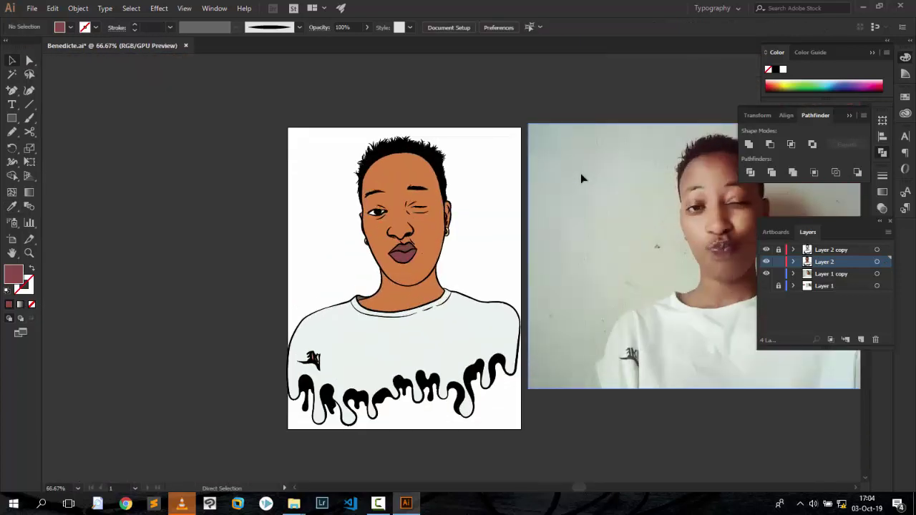
Show the original photo, hide Layer 1 copy and the skin fills, and add a new layer.
{"action": "left_click", "coordinate": [765, 285]}
{"action": "left_click", "coordinate": [765, 273]}
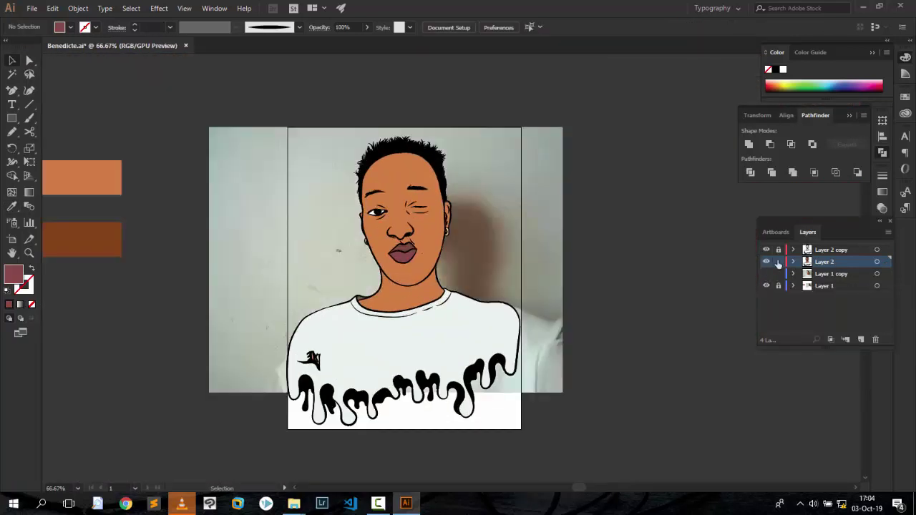
{"action": "key", "text": "ctrl+l"}
{"action": "left_click", "coordinate": [766, 273]}
Set the fill to dark orange-brown 824319, starting from colours sampled on the face.
{"action": "key", "text": "ctrl+plus"}
{"action": "key", "text": "ctrl+plus"}
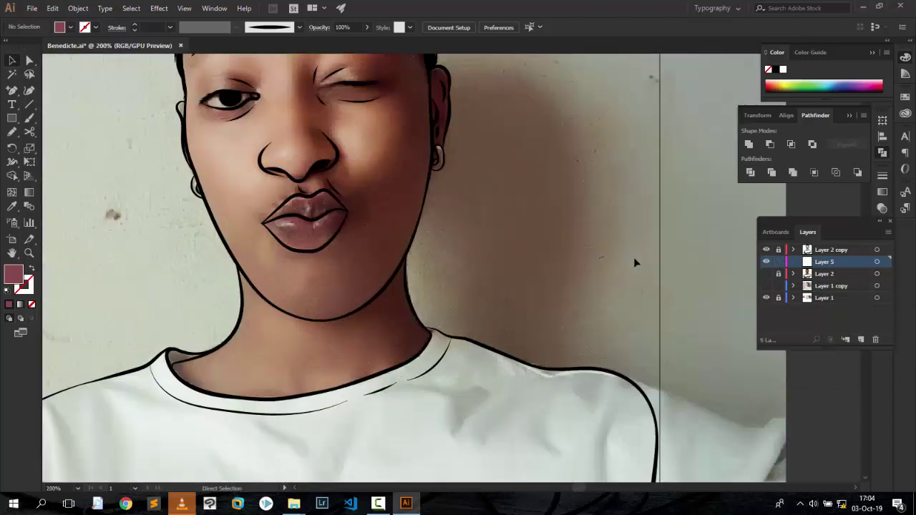
{"action": "key", "text": "ctrl+plus"}
{"action": "key", "text": "ctrl+plus"}
{"action": "key", "text": "i"}
{"action": "left_click", "coordinate": [402, 250]}
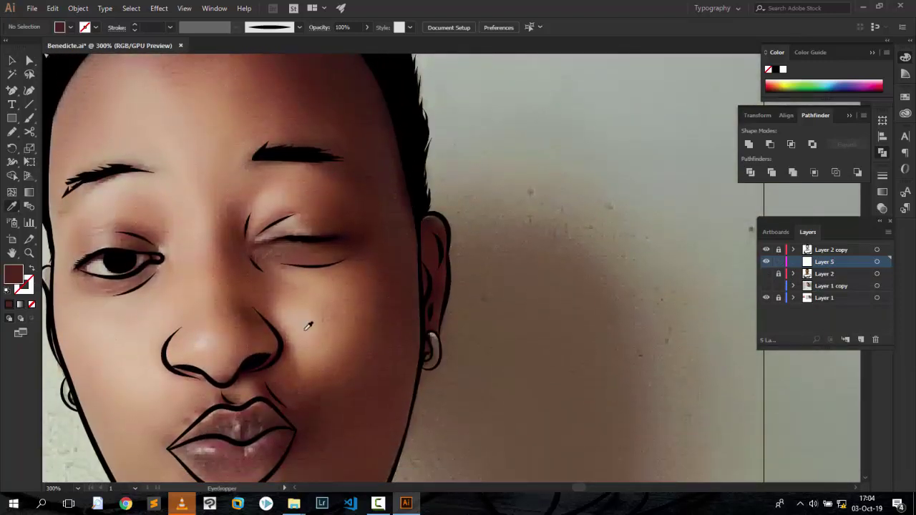
{"action": "left_click", "coordinate": [359, 308]}
{"action": "double_click", "coordinate": [13, 274]}
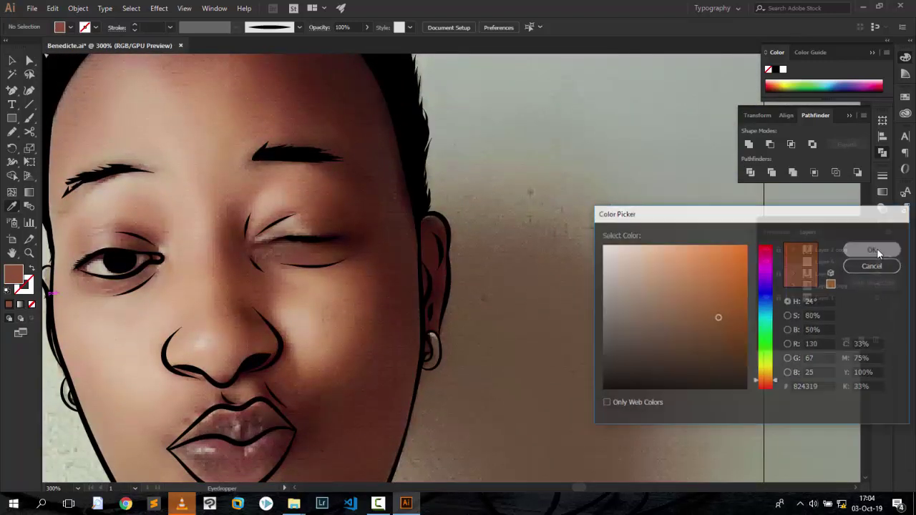
{"action": "left_click", "coordinate": [876, 250]}
Draw two brown-filled shadow shapes along the forehead hairline with the Pencil, then deselect.
{"action": "key", "text": "n"}
{"action": "left_click_drag", "start_coordinate": [144, 110], "coordinate": [329, 138]}
{"action": "left_click", "coordinate": [8, 305]}
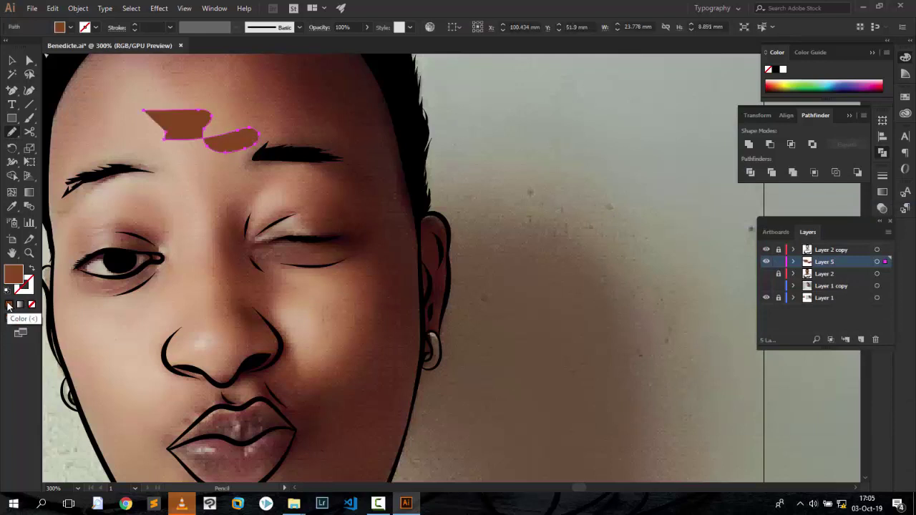
{"action": "scroll", "coordinate": [371, 126], "scroll_direction": "down", "scroll_amount": 3}
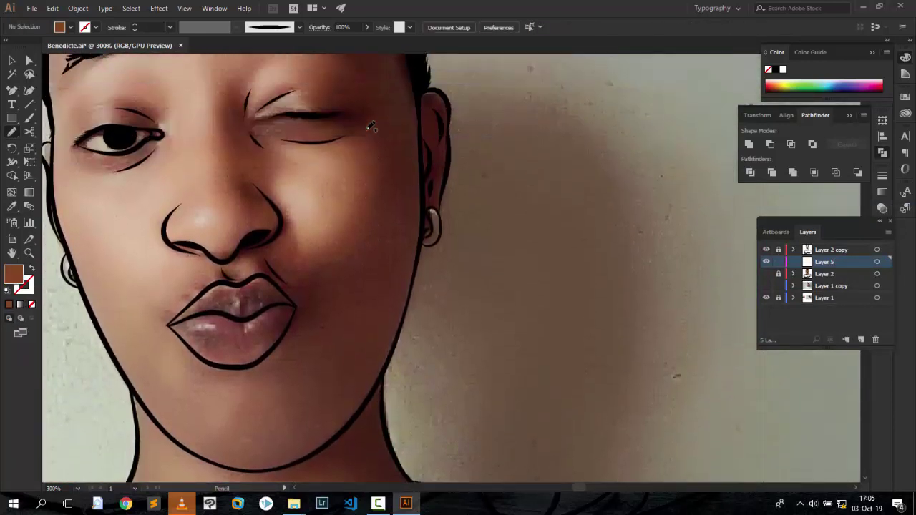
{"action": "scroll", "coordinate": [370, 126], "scroll_direction": "up", "scroll_amount": 5}
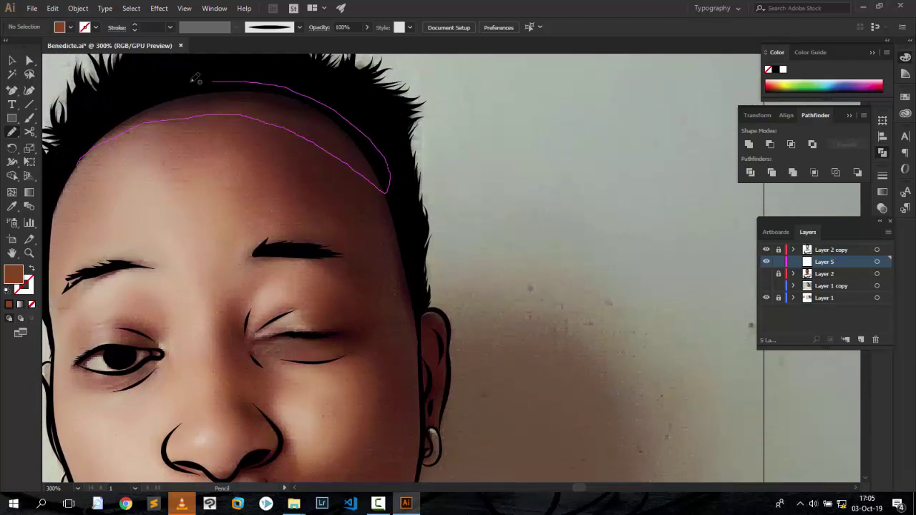
{"action": "left_click_drag", "start_coordinate": [162, 117], "coordinate": [73, 153]}
{"action": "left_click", "coordinate": [9, 303]}
{"action": "key", "text": "ctrl+shift+a"}
{"action": "scroll", "coordinate": [442, 149], "scroll_direction": "down", "scroll_amount": 2}
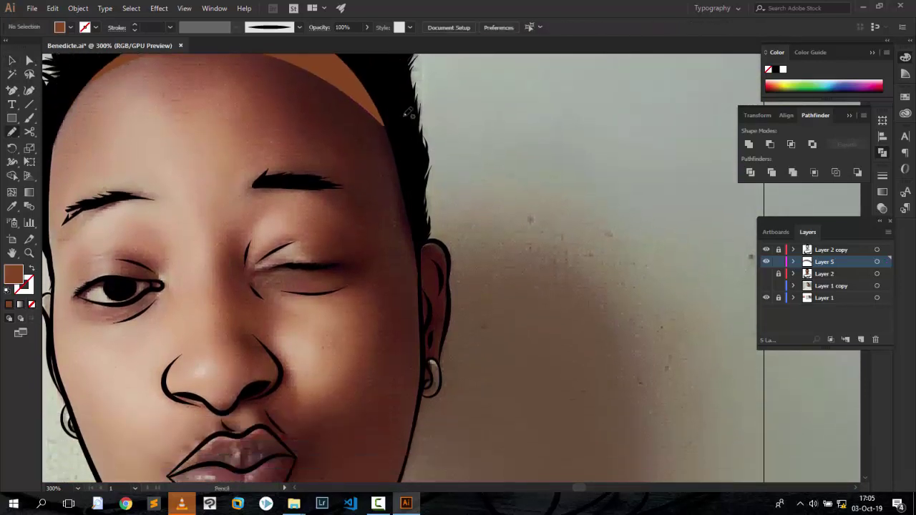
Draw a brown-filled shadow strip down the right hair edge.
{"action": "left_click_drag", "start_coordinate": [384, 135], "coordinate": [398, 235]}
{"action": "scroll", "coordinate": [405, 120], "scroll_direction": "down", "scroll_amount": 3}
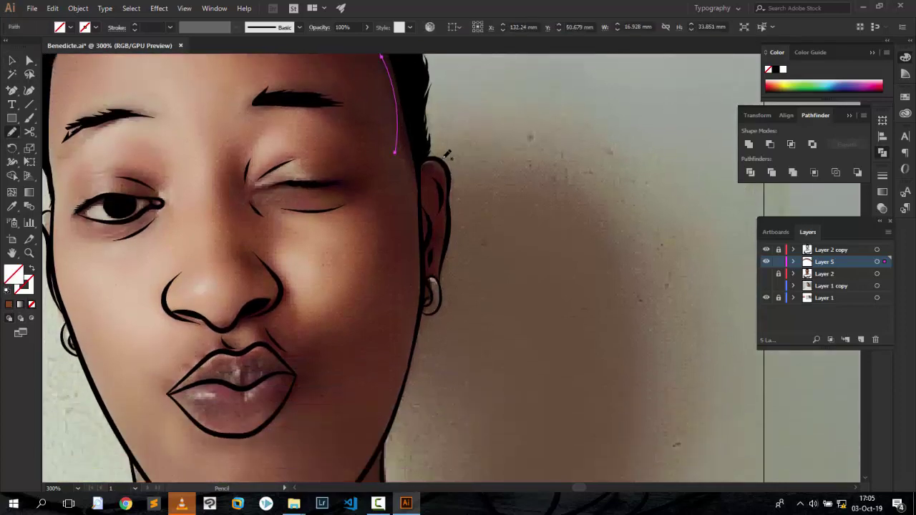
{"action": "left_click_drag", "start_coordinate": [423, 146], "coordinate": [413, 56]}
{"action": "scroll", "coordinate": [415, 114], "scroll_direction": "up", "scroll_amount": 3}
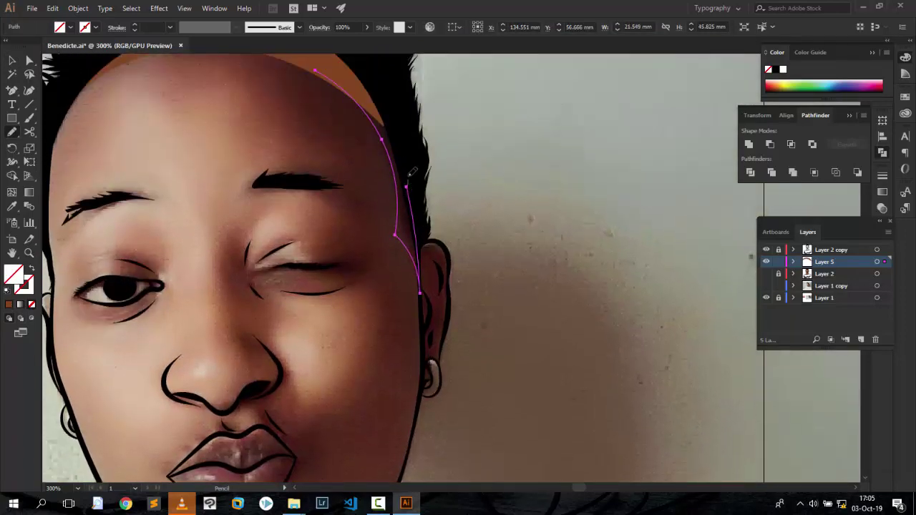
{"action": "left_click", "coordinate": [9, 303]}
{"action": "scroll", "coordinate": [287, 222], "scroll_direction": "down", "scroll_amount": 3}
{"action": "scroll", "coordinate": [285, 222], "scroll_direction": "up", "scroll_amount": 2}
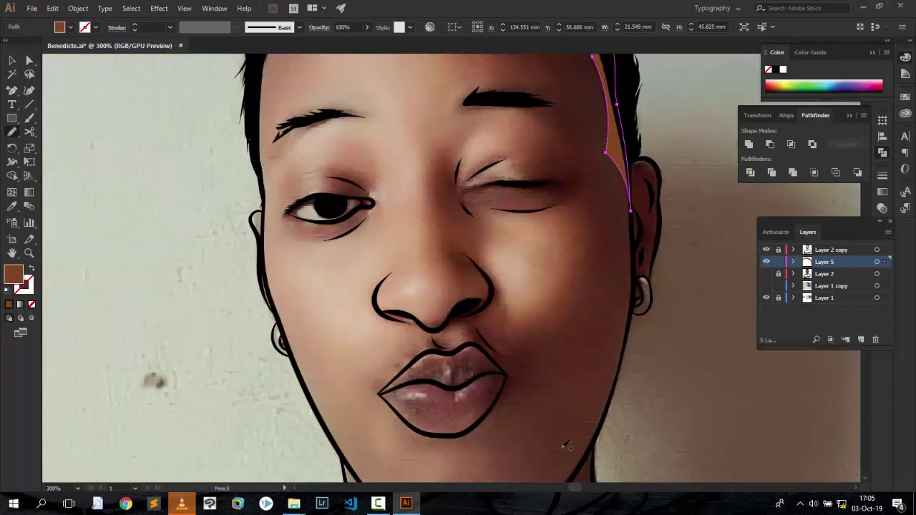
{"action": "scroll", "coordinate": [202, 163], "scroll_direction": "up", "scroll_amount": 3}
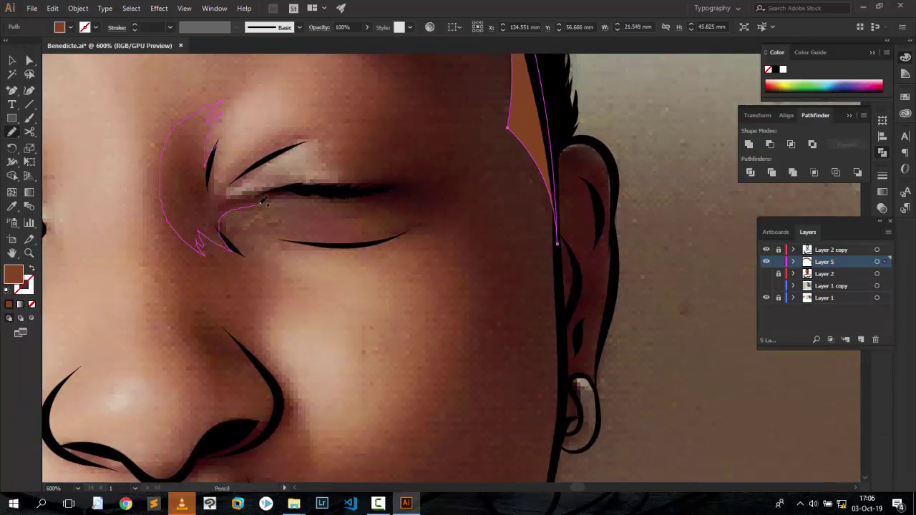
Fill the winking eye's corner shadow brown and outline shadows along the upper eyelid.
{"action": "left_click", "coordinate": [9, 303]}
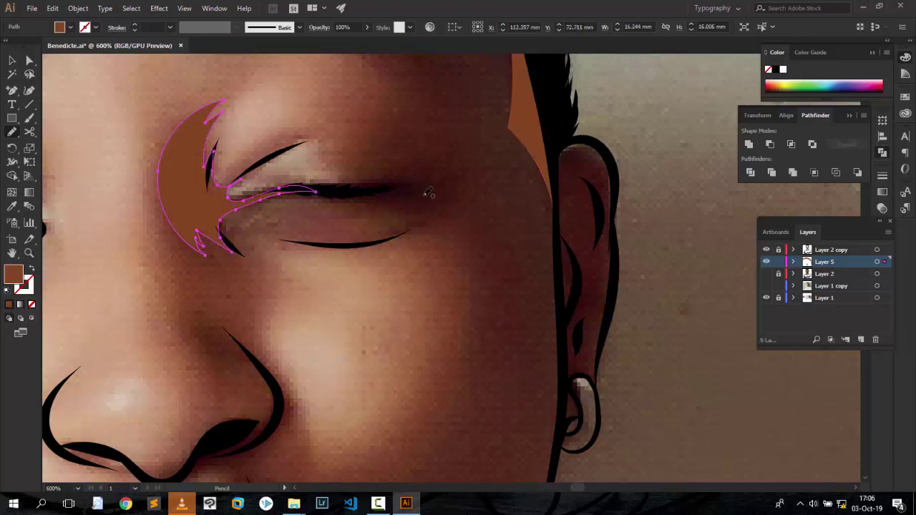
{"action": "left_click_drag", "start_coordinate": [207, 201], "coordinate": [310, 136]}
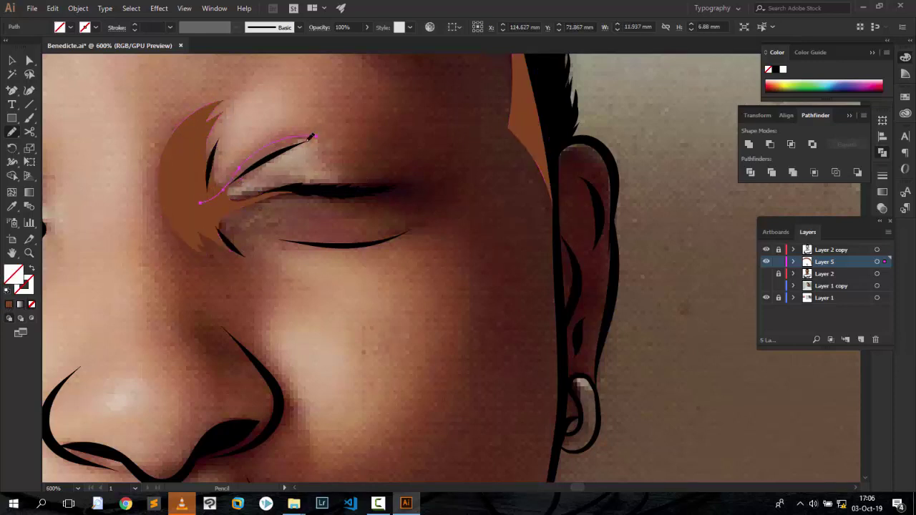
{"action": "scroll", "coordinate": [425, 193], "scroll_direction": "down", "scroll_amount": 1}
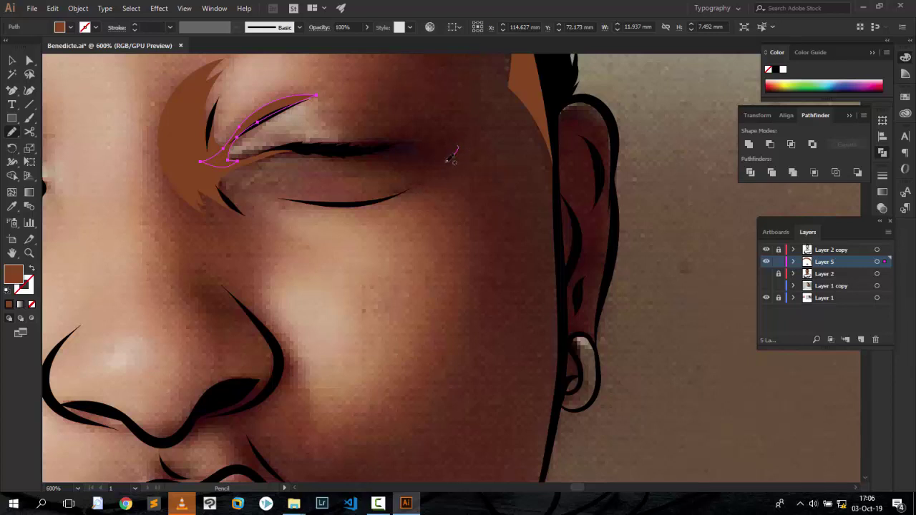
{"action": "left_click_drag", "start_coordinate": [392, 154], "coordinate": [313, 177]}
{"action": "scroll", "coordinate": [405, 140], "scroll_direction": "down", "scroll_amount": 1}
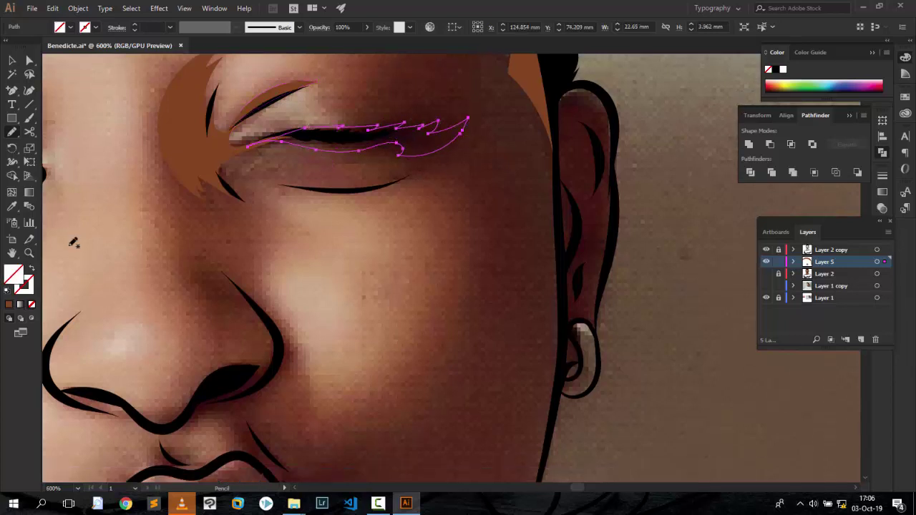
Briefly show the Layer 2 cartoon skin to compare the shadows, then hide it.
{"action": "left_click", "coordinate": [767, 273]}
{"action": "key", "text": "ctrl+minus"}
{"action": "key", "text": "ctrl+minus"}
{"action": "key", "text": "ctrl+minus"}
{"action": "key", "text": "ctrl+plus"}
{"action": "key", "text": "ctrl+plus"}
{"action": "key", "text": "ctrl+plus"}
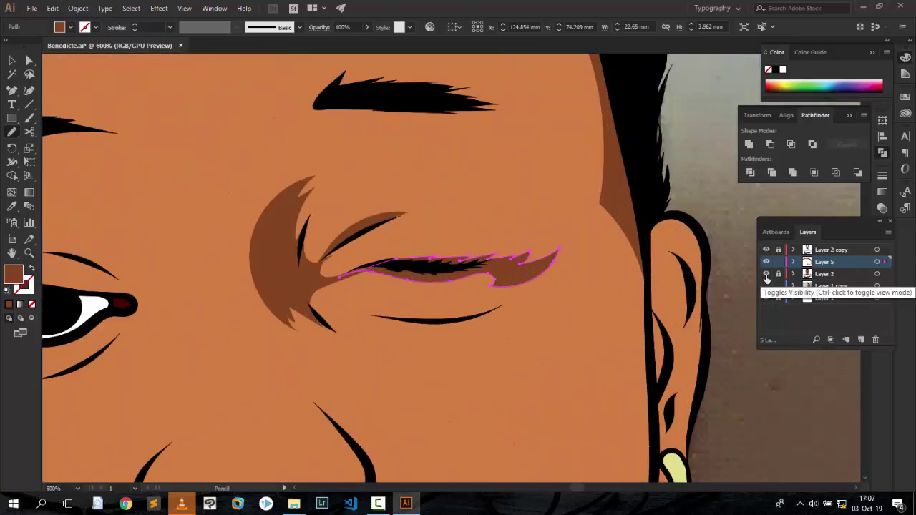
{"action": "left_click", "coordinate": [766, 273]}
{"action": "scroll", "coordinate": [429, 265], "scroll_direction": "down", "scroll_amount": 3}
{"action": "scroll", "coordinate": [366, 279], "scroll_direction": "down", "scroll_amount": 1}
{"action": "scroll", "coordinate": [365, 279], "scroll_direction": "down", "scroll_amount": 1}
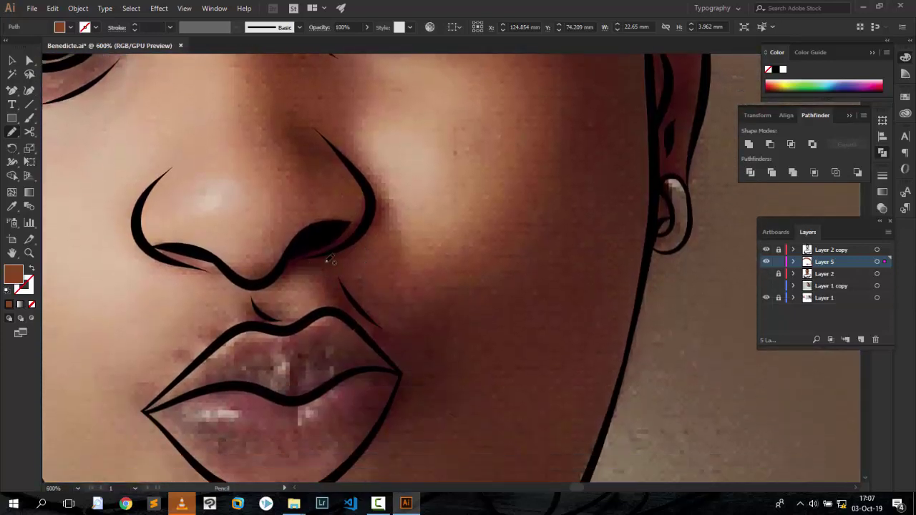
Draw shadow shapes along and under the nostril, and beside the nose toward the lips.
{"action": "left_click_drag", "start_coordinate": [319, 254], "coordinate": [342, 231]}
{"action": "left_click_drag", "start_coordinate": [323, 132], "coordinate": [323, 131]}
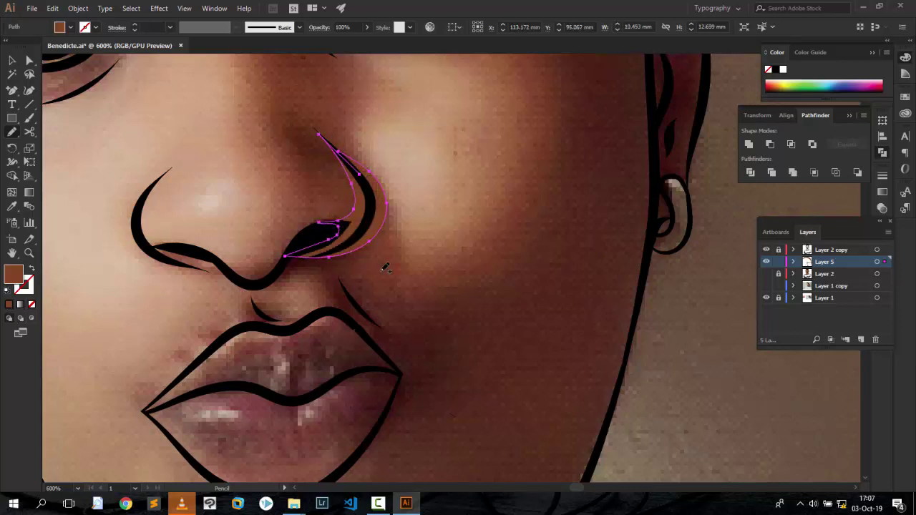
{"action": "scroll", "coordinate": [408, 259], "scroll_direction": "down", "scroll_amount": 3}
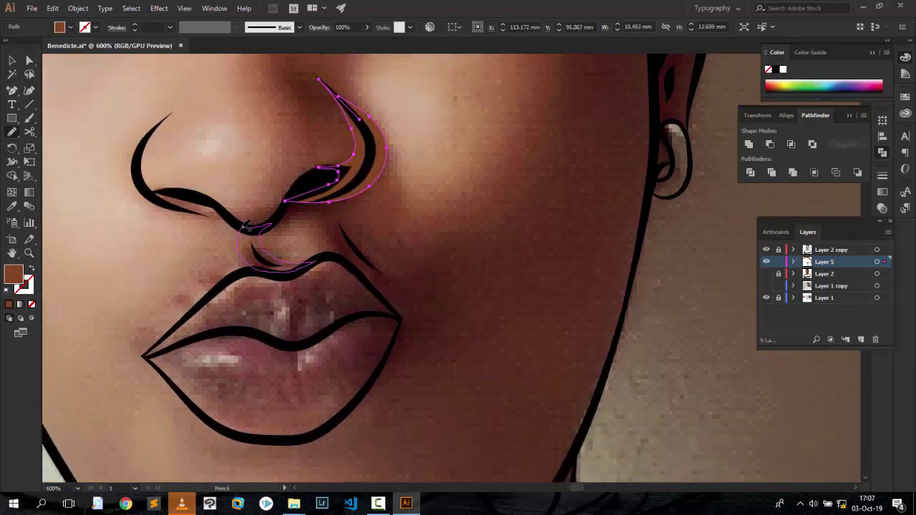
{"action": "left_click_drag", "start_coordinate": [246, 226], "coordinate": [242, 230]}
{"action": "left_click_drag", "start_coordinate": [324, 213], "coordinate": [287, 221]}
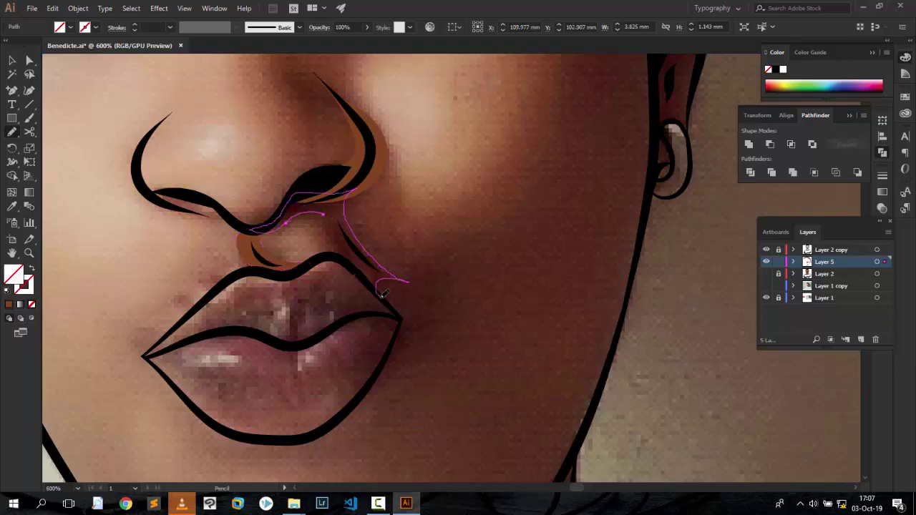
{"action": "left_click_drag", "start_coordinate": [335, 250], "coordinate": [341, 236]}
Check the shadows against the Layer 2 cartoon skin, deselect the nose shadow, then hide the layer.
{"action": "key", "text": "ctrl+minus"}
{"action": "key", "text": "ctrl+minus"}
{"action": "key", "text": "ctrl+minus"}
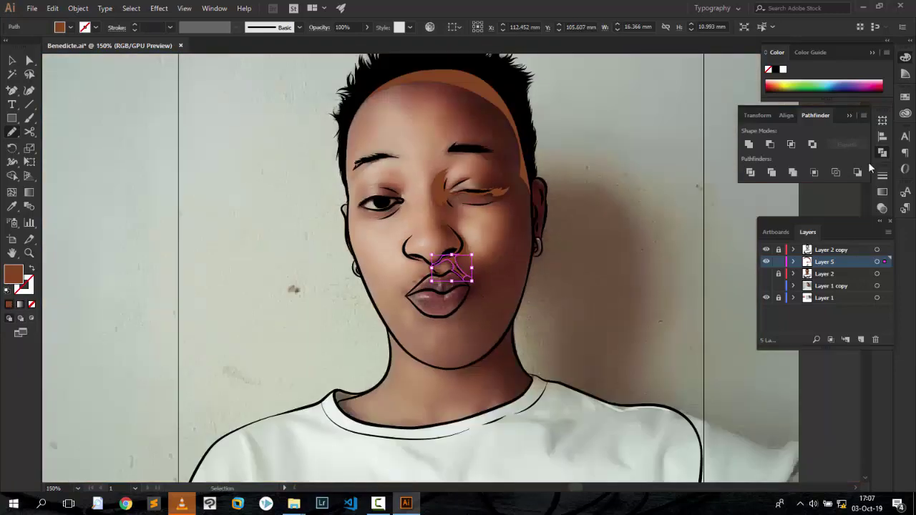
{"action": "left_click", "coordinate": [766, 274]}
{"action": "key", "text": "v"}
{"action": "left_click", "coordinate": [249, 159]}
{"action": "scroll", "coordinate": [631, 168], "scroll_direction": "down", "scroll_amount": 5}
{"action": "scroll", "coordinate": [631, 169], "scroll_direction": "up", "scroll_amount": 3}
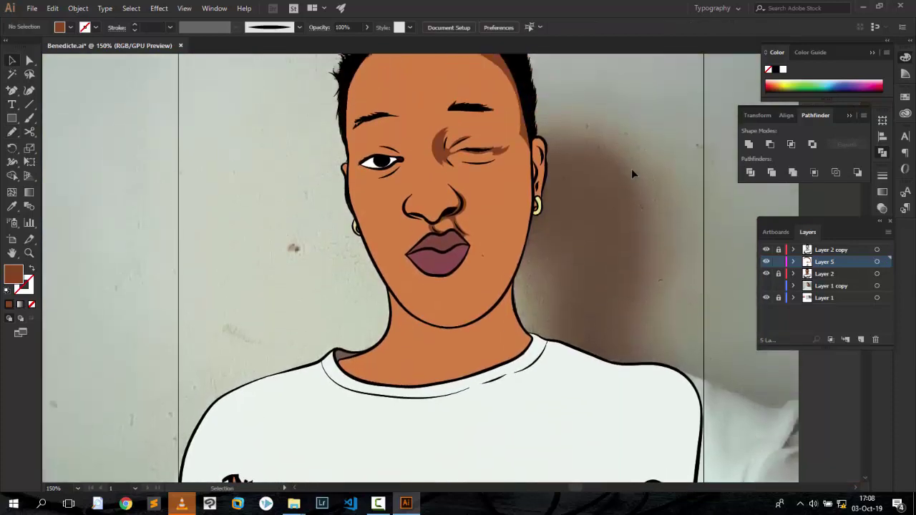
{"action": "key", "text": "ctrl+plus"}
{"action": "left_click", "coordinate": [765, 273]}
Zoom to 600% on the open eye and Pencil-draw brown shadows above and below it.
{"action": "scroll", "coordinate": [644, 179], "scroll_direction": "up", "scroll_amount": 3}
{"action": "key", "text": "ctrl+plus"}
{"action": "key", "text": "ctrl+plus"}
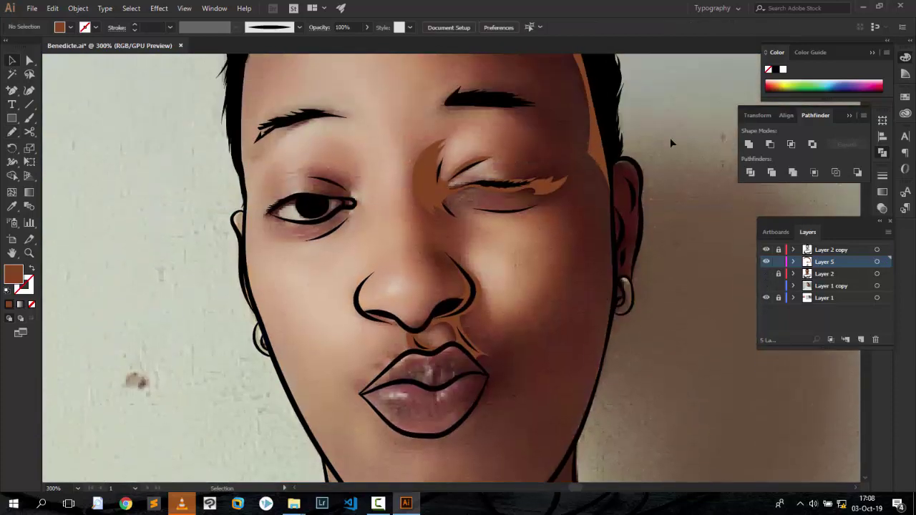
{"action": "scroll", "coordinate": [458, 268], "scroll_direction": "left", "scroll_amount": 5}
{"action": "key", "text": "n"}
{"action": "scroll", "coordinate": [309, 213], "scroll_direction": "up", "scroll_amount": 3}
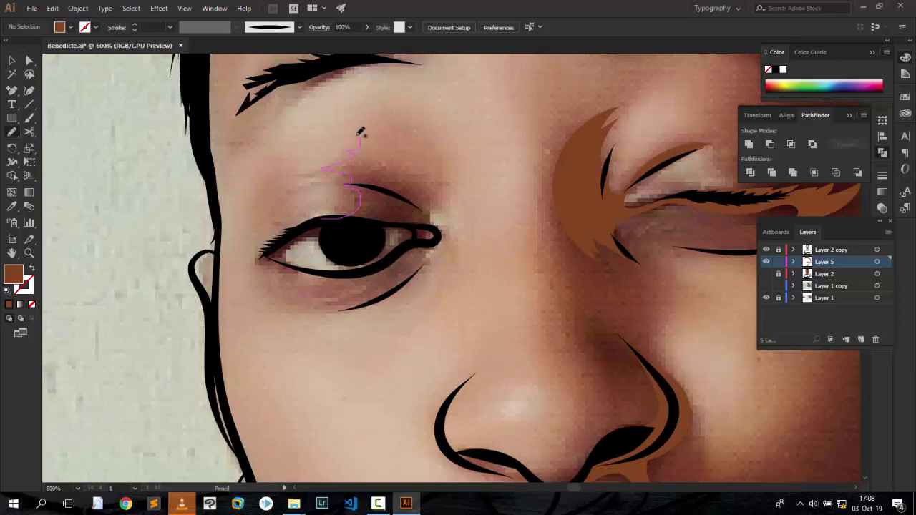
{"action": "left_click_drag", "start_coordinate": [436, 229], "coordinate": [429, 229]}
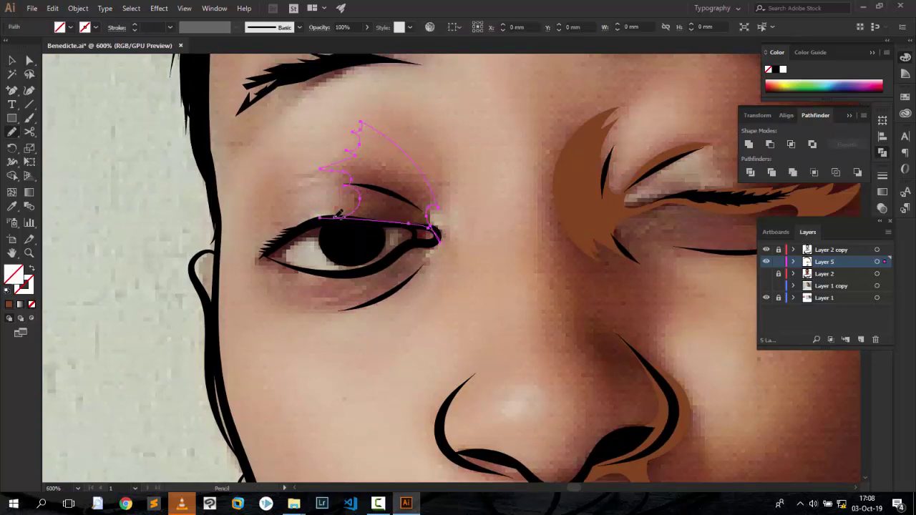
{"action": "scroll", "coordinate": [458, 151], "scroll_direction": "down", "scroll_amount": 3}
{"action": "scroll", "coordinate": [433, 126], "scroll_direction": "down", "scroll_amount": 1}
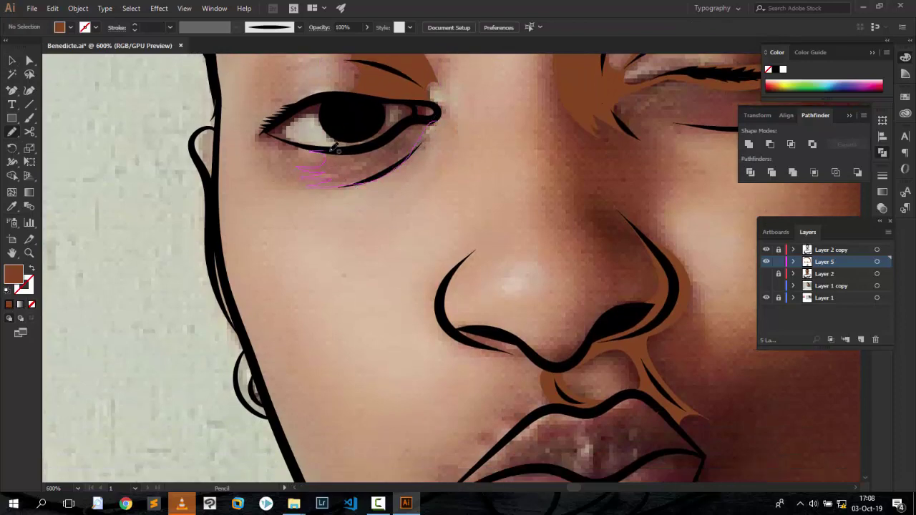
{"action": "left_click_drag", "start_coordinate": [438, 118], "coordinate": [438, 117]}
{"action": "scroll", "coordinate": [437, 136], "scroll_direction": "up", "scroll_amount": 3}
{"action": "scroll", "coordinate": [434, 161], "scroll_direction": "up", "scroll_amount": 3}
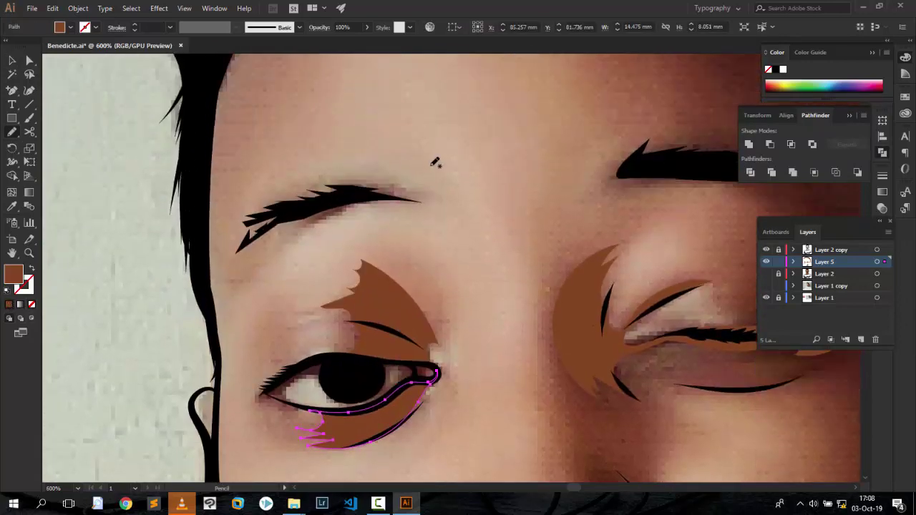
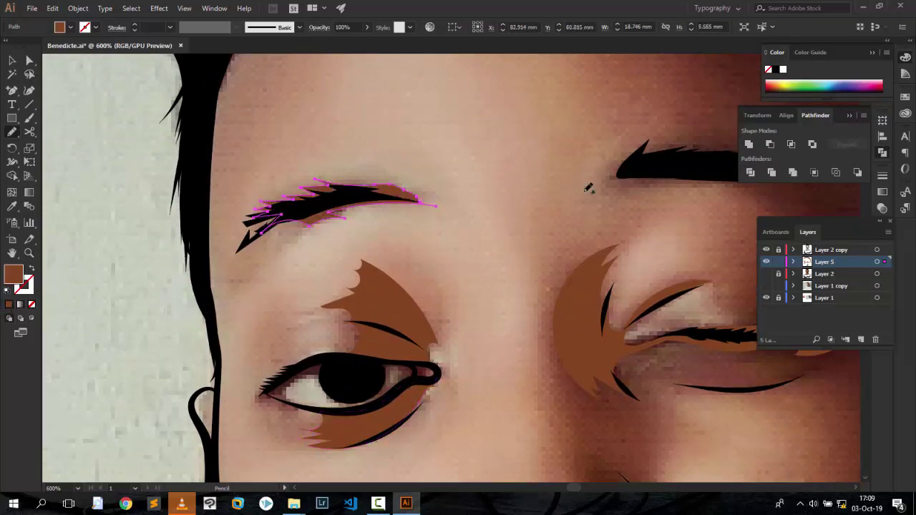
Zoom in on the lips and pencil a stroke along the underside of the lower lip.
{"action": "key", "text": "ctrl+s"}
{"action": "key", "text": "ctrl+0"}
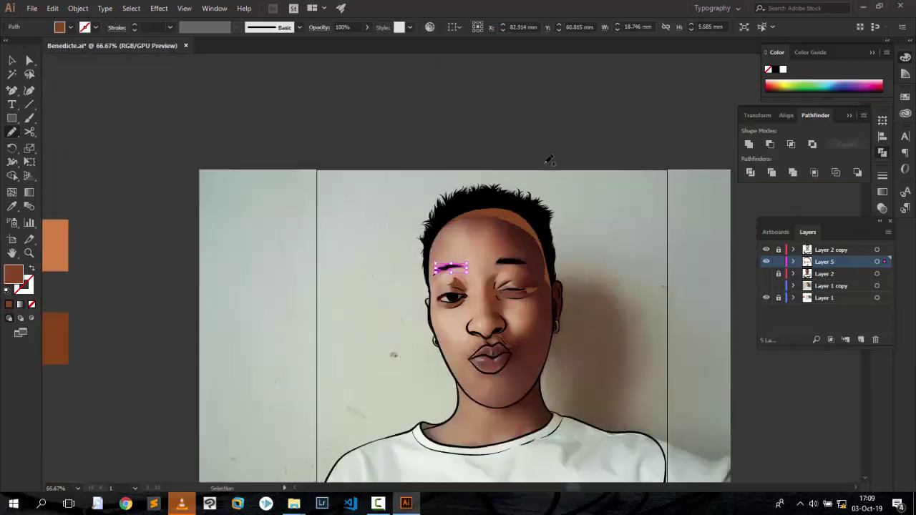
{"action": "scroll", "coordinate": [627, 262], "scroll_direction": "down", "scroll_amount": 3}
{"action": "key", "text": "ctrl+plus"}
{"action": "key", "text": "ctrl+plus"}
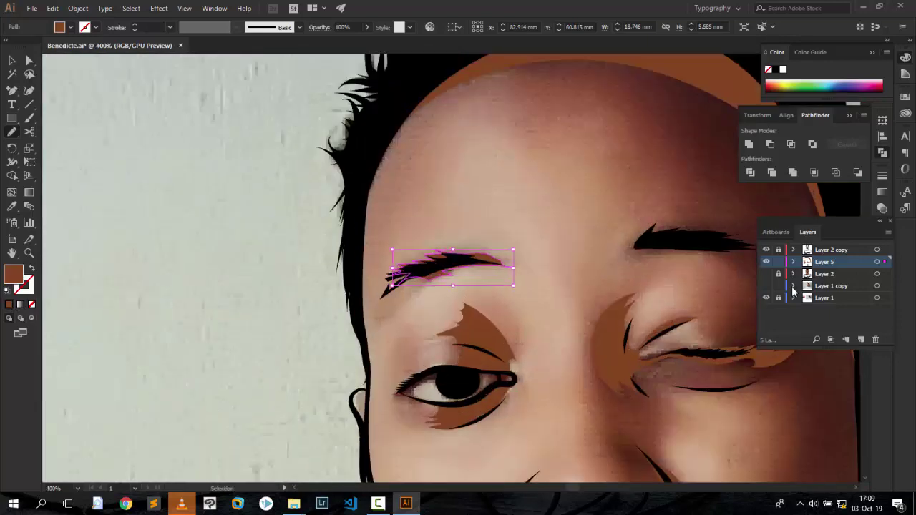
{"action": "scroll", "coordinate": [627, 261], "scroll_direction": "down", "scroll_amount": 5}
{"action": "scroll", "coordinate": [429, 286], "scroll_direction": "up", "scroll_amount": 1}
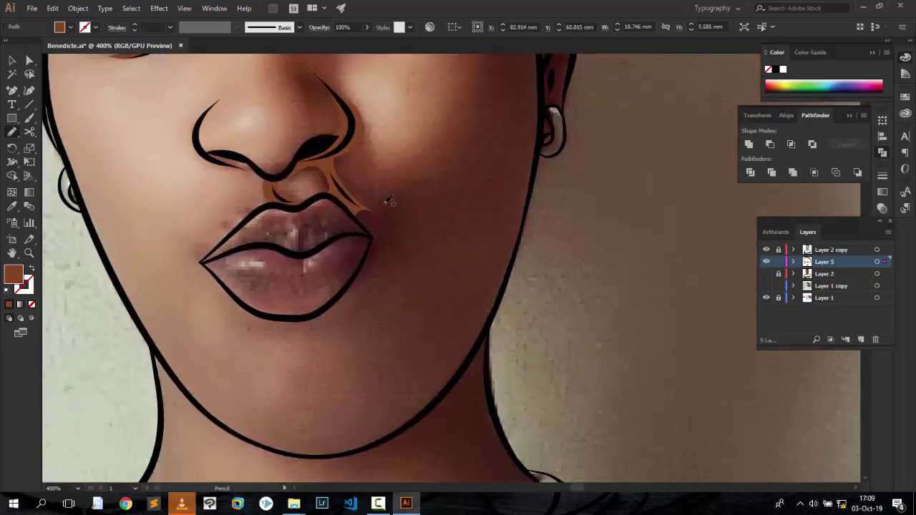
{"action": "scroll", "coordinate": [444, 215], "scroll_direction": "up", "scroll_amount": 1}
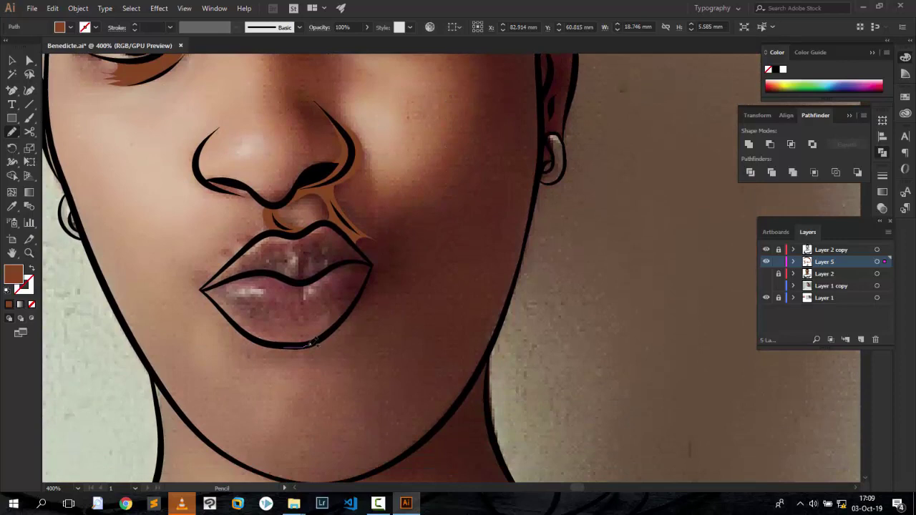
{"action": "left_click_drag", "start_coordinate": [440, 329], "coordinate": [438, 349]}
Extend the lower-lip path up the right jawline and close it into a brown cheek shadow.
{"action": "key", "text": "ctrl+minus"}
{"action": "key", "text": "ctrl+minus"}
{"action": "key", "text": "ctrl+minus"}
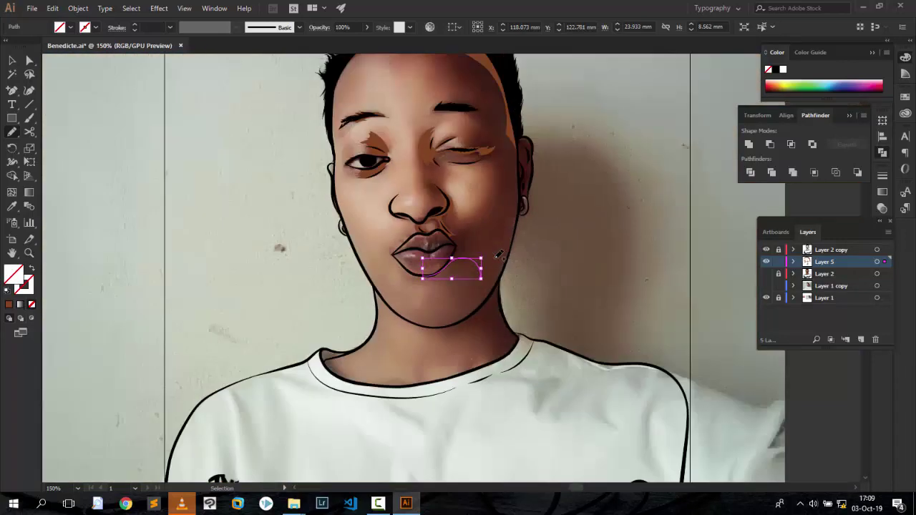
{"action": "key", "text": "ctrl+plus"}
{"action": "key", "text": "ctrl+plus"}
{"action": "key", "text": "ctrl+plus"}
{"action": "key", "text": "ctrl+plus"}
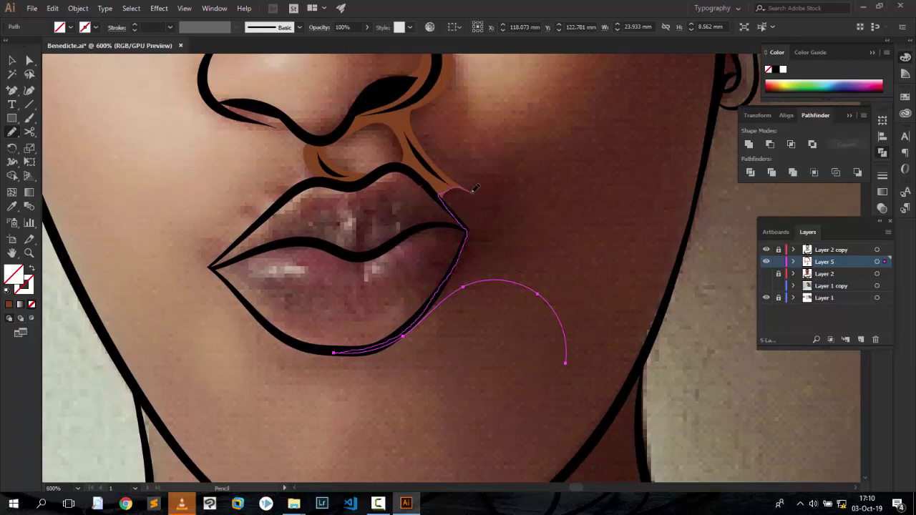
{"action": "scroll", "coordinate": [475, 187], "scroll_direction": "up", "scroll_amount": 2}
{"action": "scroll", "coordinate": [643, 169], "scroll_direction": "up", "scroll_amount": 3}
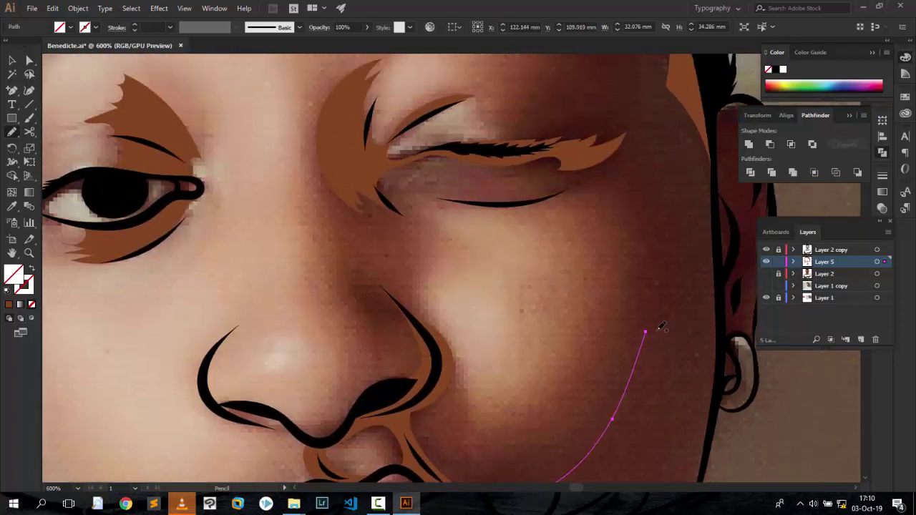
{"action": "scroll", "coordinate": [723, 332], "scroll_direction": "down", "scroll_amount": 2}
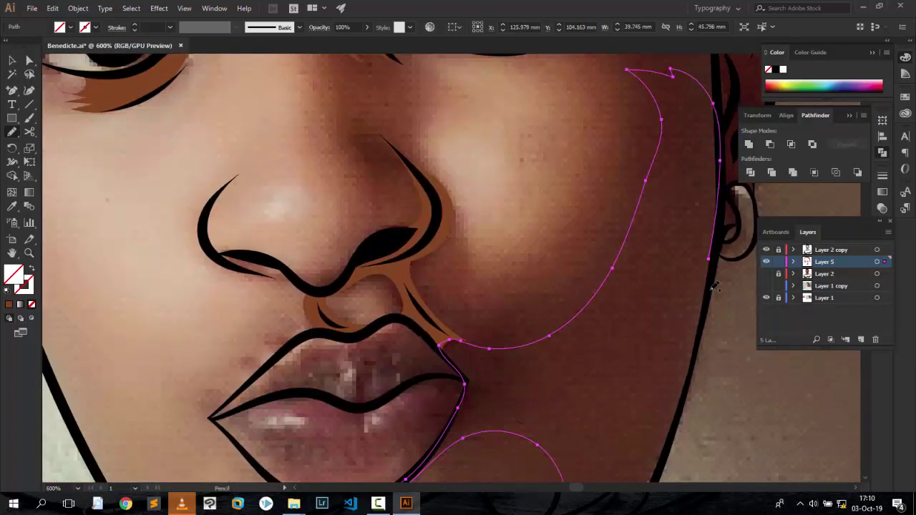
{"action": "scroll", "coordinate": [710, 179], "scroll_direction": "down", "scroll_amount": 2}
{"action": "scroll", "coordinate": [673, 335], "scroll_direction": "down", "scroll_amount": 2}
{"action": "scroll", "coordinate": [640, 276], "scroll_direction": "down", "scroll_amount": 2}
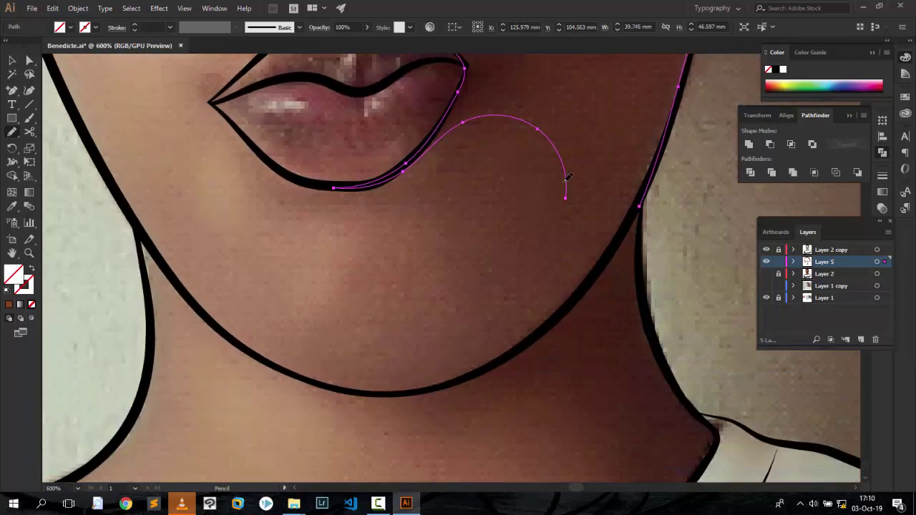
{"action": "left_click_drag", "start_coordinate": [566, 198], "coordinate": [476, 366]}
{"action": "left_click_drag", "start_coordinate": [535, 337], "coordinate": [648, 195]}
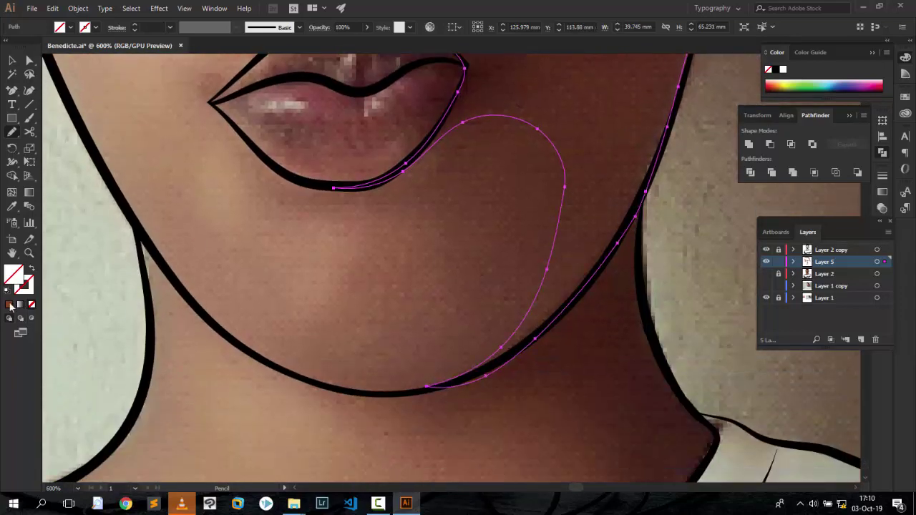
Show the flat-colour Layer 2 and zoom out to preview the new shadow.
{"action": "key", "text": "comma"}
{"action": "scroll", "coordinate": [400, 463], "scroll_direction": "down", "scroll_amount": 2}
{"action": "scroll", "coordinate": [651, 200], "scroll_direction": "up", "scroll_amount": 3}
{"action": "scroll", "coordinate": [630, 201], "scroll_direction": "up", "scroll_amount": 1}
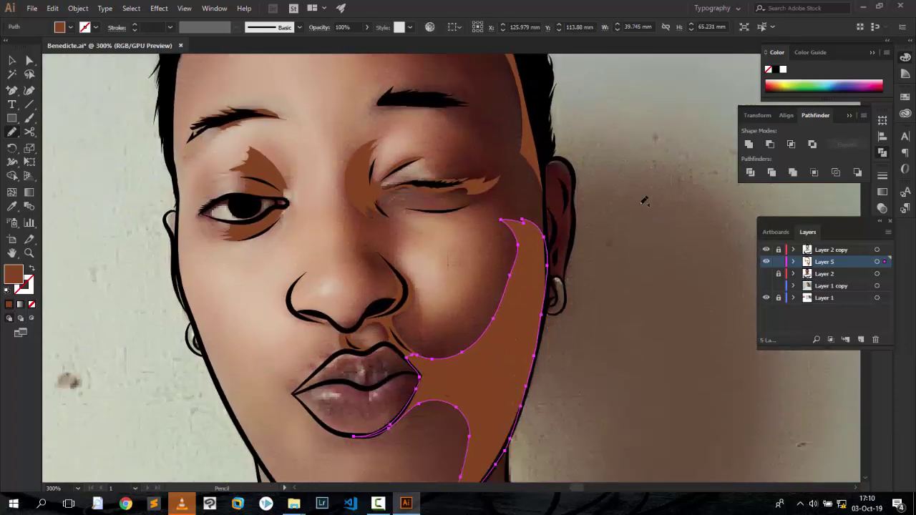
{"action": "left_click", "coordinate": [766, 273]}
{"action": "key", "text": "ctrl+minus"}
Deselect the shape, zoom to the forehead, and swap Layer 2 for the Layer 1 copy photo.
{"action": "left_click", "coordinate": [523, 152]}
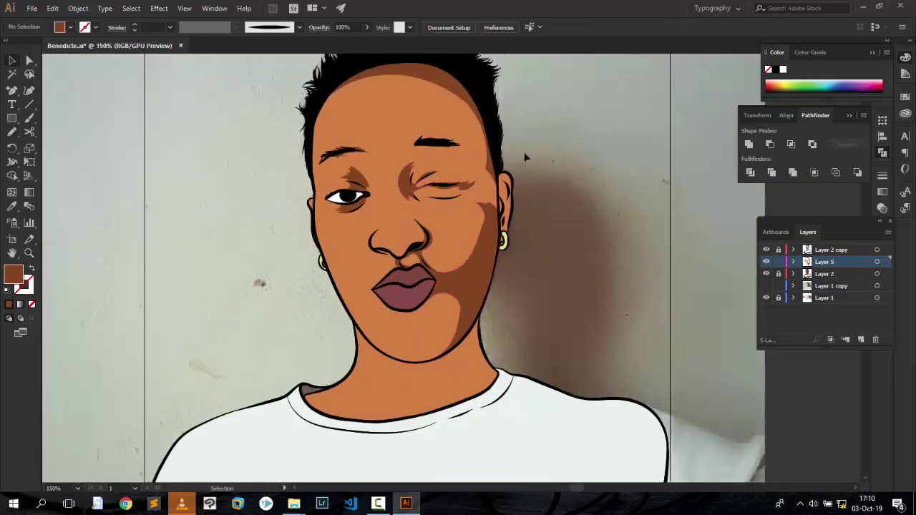
{"action": "scroll", "coordinate": [577, 150], "scroll_direction": "up", "scroll_amount": 3}
{"action": "key", "text": "ctrl+plus"}
{"action": "left_click", "coordinate": [765, 285]}
{"action": "left_click", "coordinate": [766, 273]}
{"action": "scroll", "coordinate": [492, 215], "scroll_direction": "down", "scroll_amount": 4}
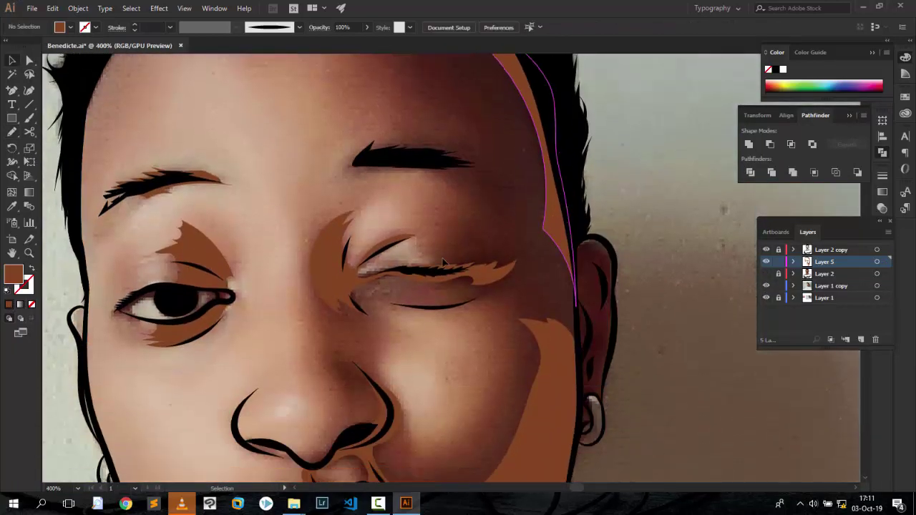
{"action": "scroll", "coordinate": [492, 146], "scroll_direction": "up", "scroll_amount": 3}
Pencil a shadow path along the right forehead and face edge and fill it brown.
{"action": "key", "text": "n"}
{"action": "left_click_drag", "start_coordinate": [366, 83], "coordinate": [473, 147]}
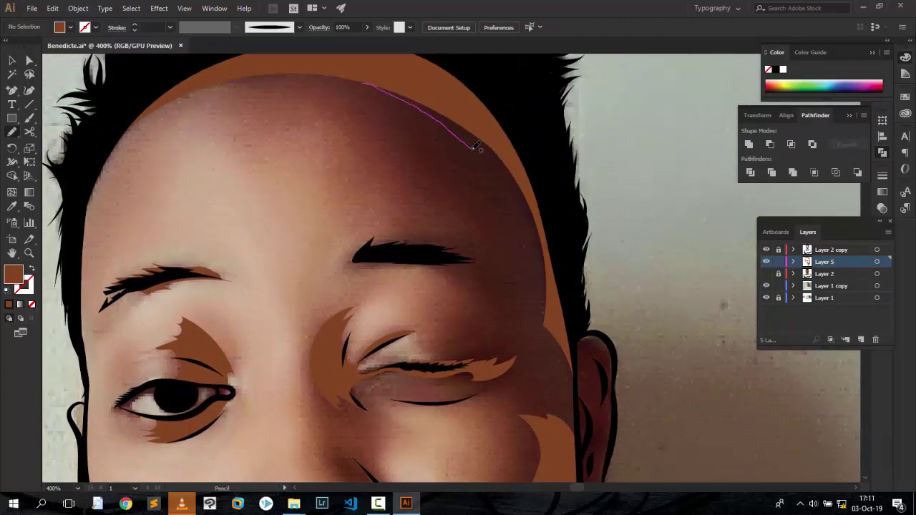
{"action": "left_click_drag", "start_coordinate": [520, 410], "coordinate": [519, 286]}
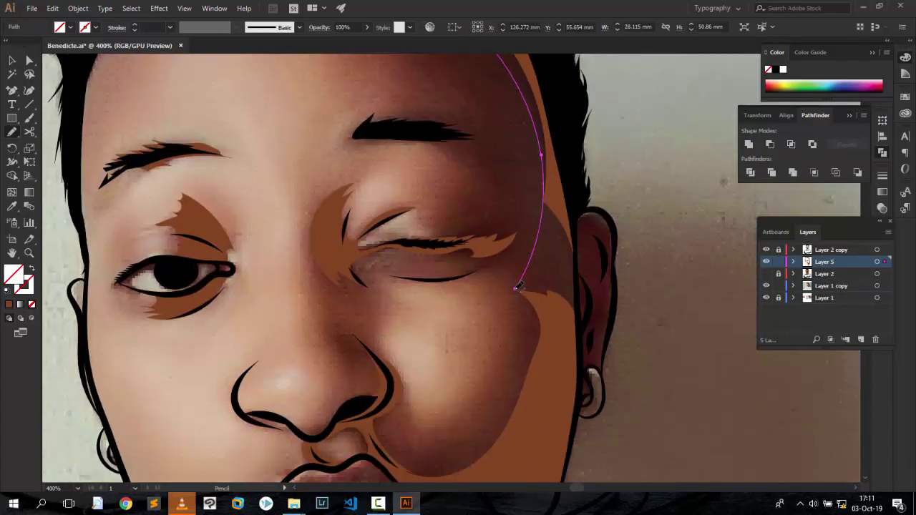
{"action": "scroll", "coordinate": [500, 215], "scroll_direction": "up", "scroll_amount": 3}
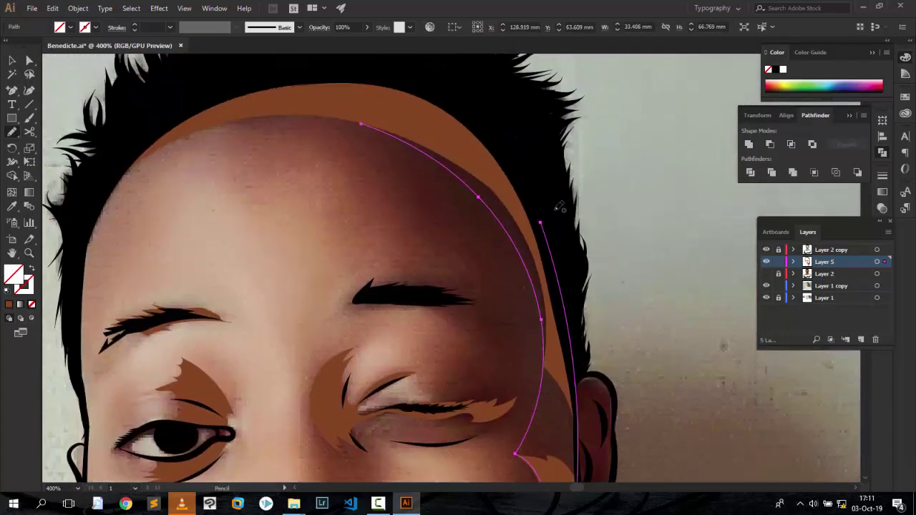
{"action": "left_click", "coordinate": [9, 304]}
{"action": "scroll", "coordinate": [240, 293], "scroll_direction": "down", "scroll_amount": 3}
{"action": "scroll", "coordinate": [240, 293], "scroll_direction": "down", "scroll_amount": 4}
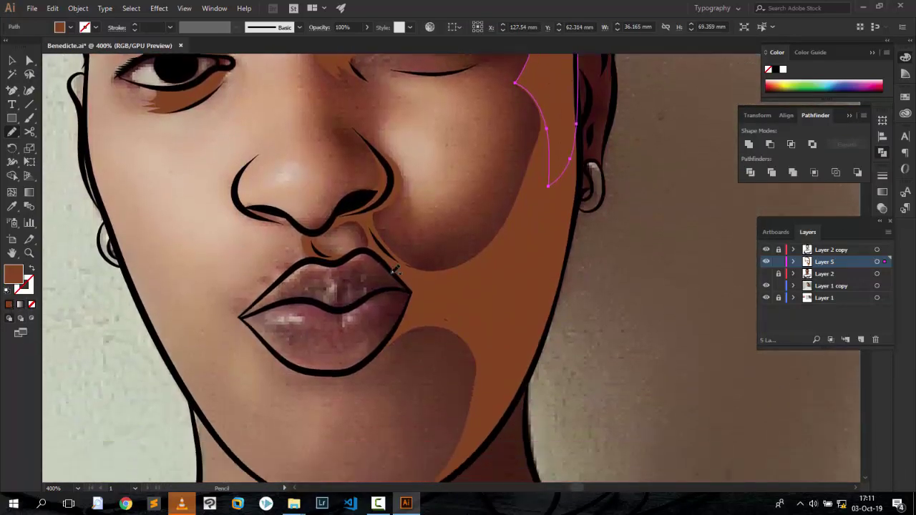
{"action": "scroll", "coordinate": [490, 251], "scroll_direction": "down", "scroll_amount": 5}
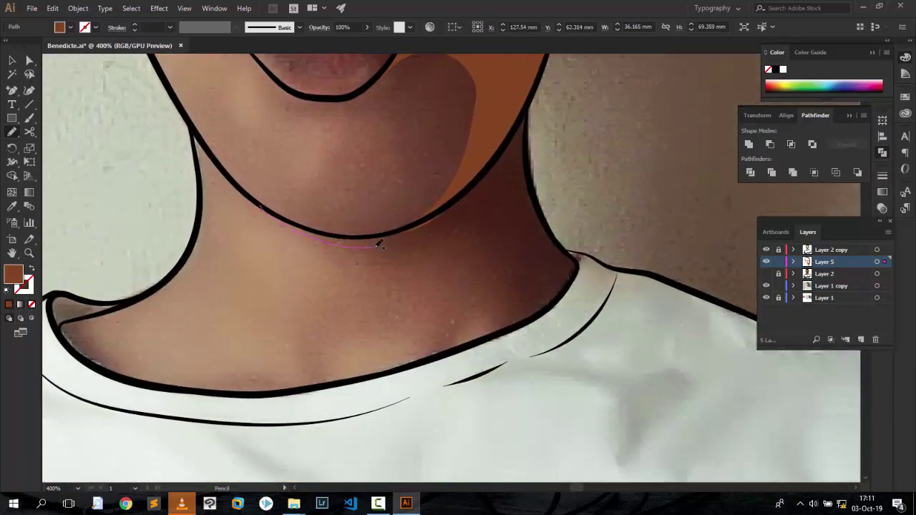
Trace shadow paths across the neck below the chin and inside the collar.
{"action": "left_click_drag", "start_coordinate": [504, 322], "coordinate": [559, 304]}
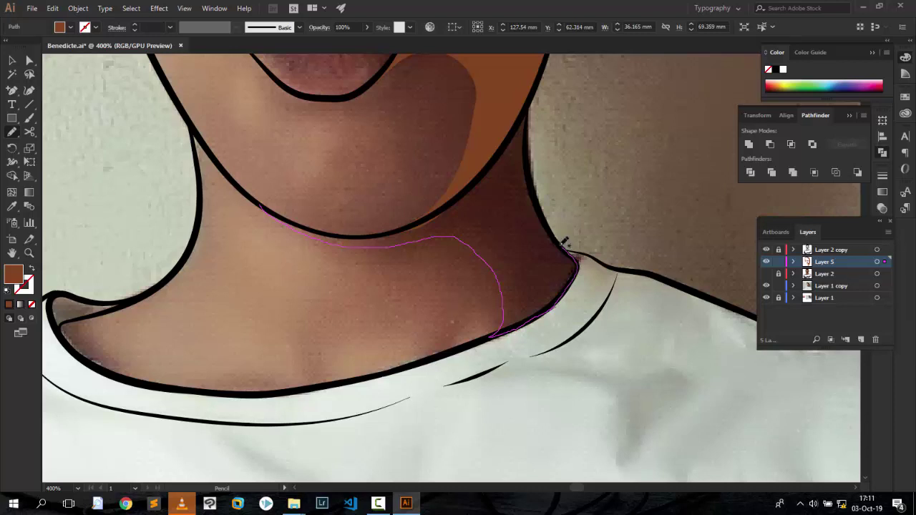
{"action": "scroll", "coordinate": [551, 236], "scroll_direction": "up", "scroll_amount": 3}
{"action": "left_click_drag", "start_coordinate": [565, 241], "coordinate": [526, 214]}
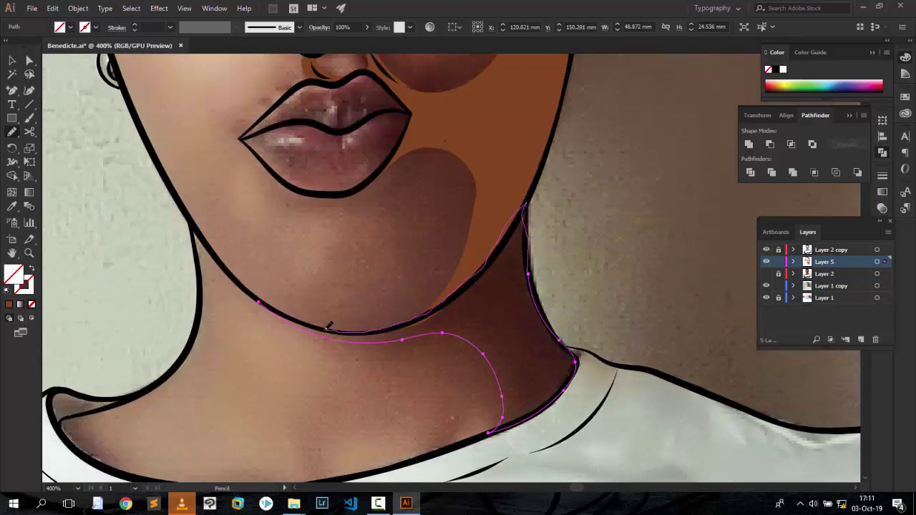
{"action": "scroll", "coordinate": [429, 286], "scroll_direction": "down", "scroll_amount": 3}
{"action": "scroll", "coordinate": [619, 199], "scroll_direction": "left", "scroll_amount": 5}
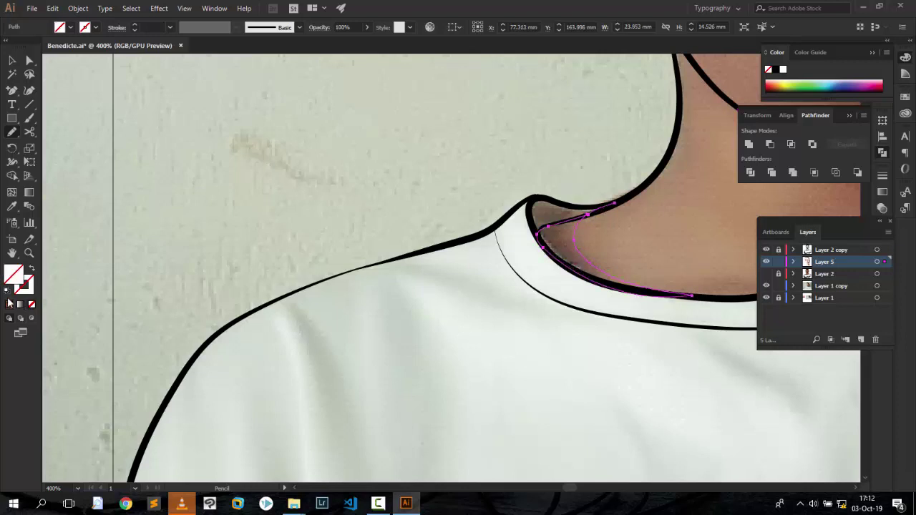
Zoom out to the full portrait, then back in on the neck and collar.
{"action": "key", "text": "ctrl+minus"}
{"action": "key", "text": "ctrl+minus"}
{"action": "key", "text": "ctrl+minus"}
{"action": "key", "text": "ctrl+minus"}
{"action": "scroll", "coordinate": [636, 166], "scroll_direction": "down", "scroll_amount": 1}
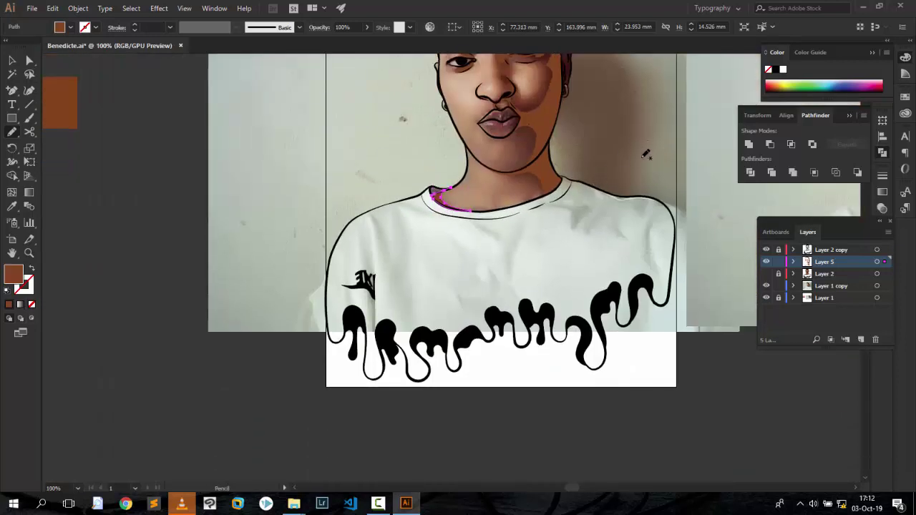
{"action": "scroll", "coordinate": [641, 158], "scroll_direction": "up", "scroll_amount": 2}
{"action": "scroll", "coordinate": [644, 150], "scroll_direction": "up", "scroll_amount": 1}
{"action": "scroll", "coordinate": [648, 146], "scroll_direction": "down", "scroll_amount": 1}
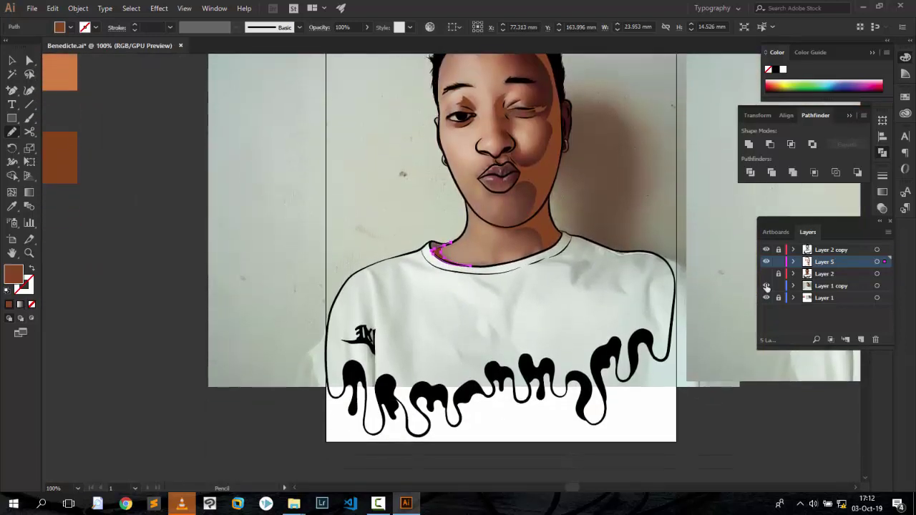
{"action": "key", "text": "ctrl+plus"}
{"action": "key", "text": "ctrl+plus"}
{"action": "scroll", "coordinate": [697, 121], "scroll_direction": "up", "scroll_amount": 3}
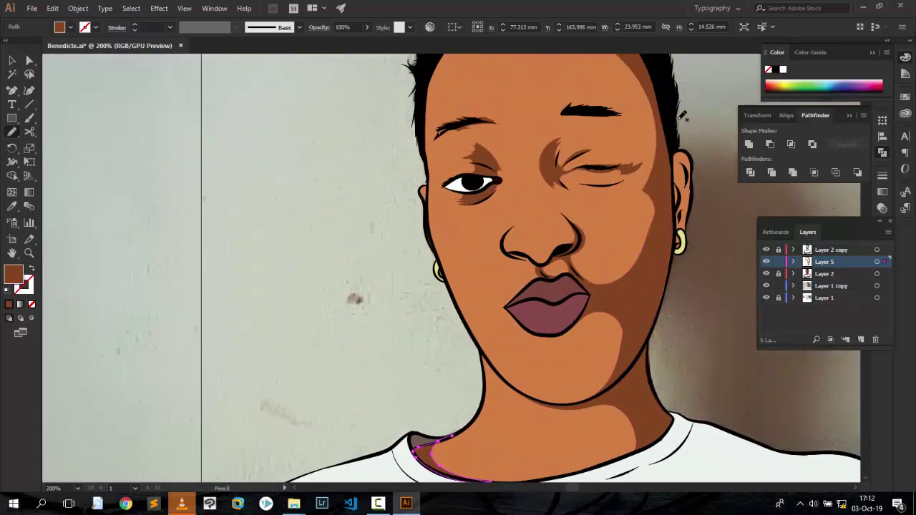
{"action": "scroll", "coordinate": [683, 116], "scroll_direction": "up", "scroll_amount": 1}
Toggle the flat-colour layer to compare the shading with the photo, then zoom to the ear.
{"action": "left_click", "coordinate": [766, 298]}
{"action": "left_click", "coordinate": [765, 298]}
{"action": "left_click", "coordinate": [766, 274]}
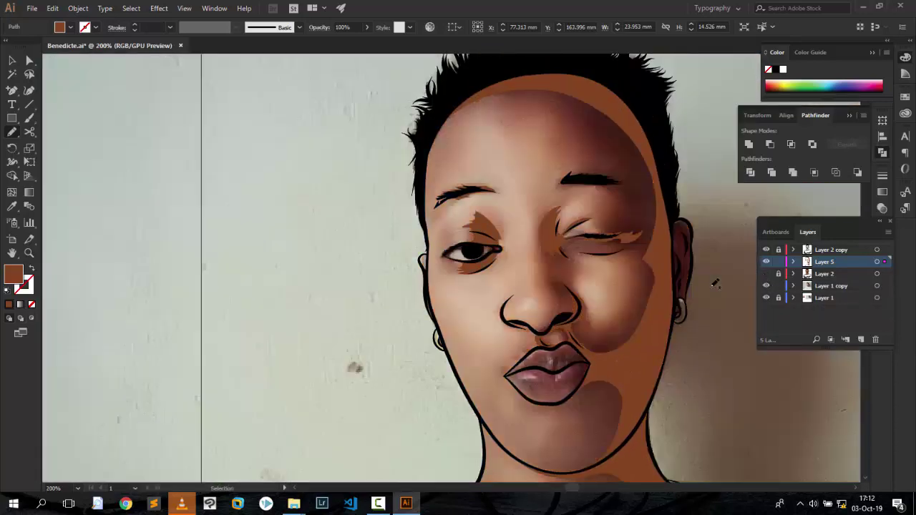
{"action": "scroll", "coordinate": [712, 321], "scroll_direction": "down", "scroll_amount": 5}
{"action": "scroll", "coordinate": [562, 163], "scroll_direction": "up", "scroll_amount": 2}
{"action": "key", "text": "ctrl+plus"}
{"action": "scroll", "coordinate": [493, 134], "scroll_direction": "up", "scroll_amount": 2}
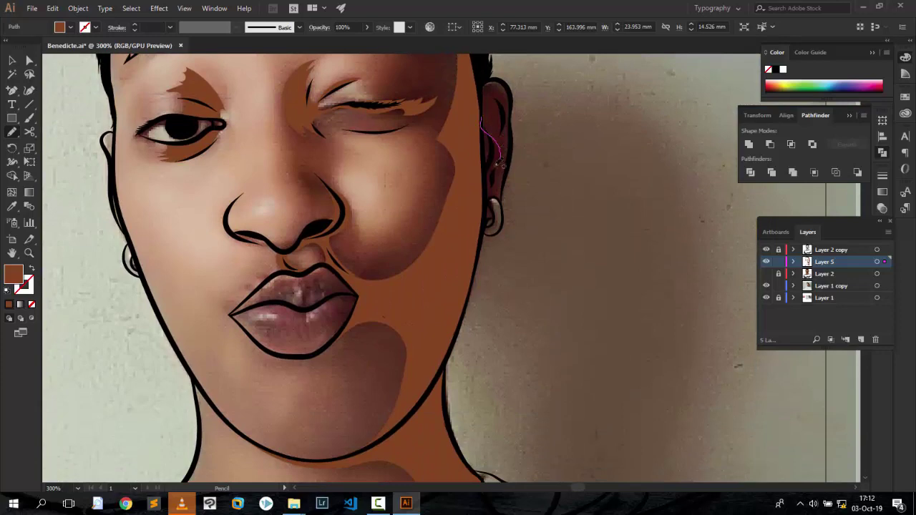
Trace a stroke along the right ear, undoing the extra upper-ear loop.
{"action": "left_click_drag", "start_coordinate": [484, 119], "coordinate": [486, 124]}
{"action": "scroll", "coordinate": [502, 260], "scroll_direction": "up", "scroll_amount": 3}
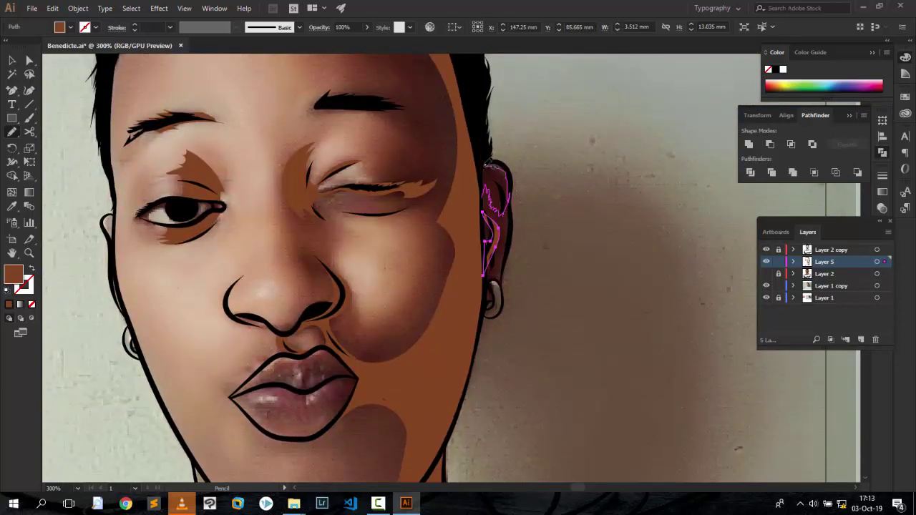
{"action": "left_click_drag", "start_coordinate": [485, 209], "coordinate": [511, 215]}
{"action": "scroll", "coordinate": [512, 149], "scroll_direction": "down", "scroll_amount": 2}
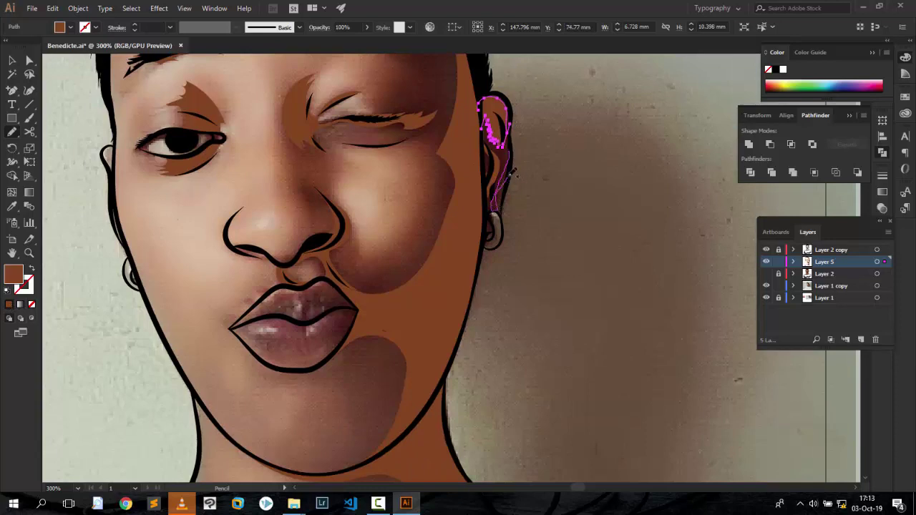
{"action": "key", "text": "ctrl+z"}
Draw the shadow stroke under the winking eye and compare it against the flat-colour layer.
{"action": "scroll", "coordinate": [512, 172], "scroll_direction": "down", "scroll_amount": 3}
{"action": "scroll", "coordinate": [429, 286], "scroll_direction": "left", "scroll_amount": 5}
{"action": "scroll", "coordinate": [345, 213], "scroll_direction": "up", "scroll_amount": 6}
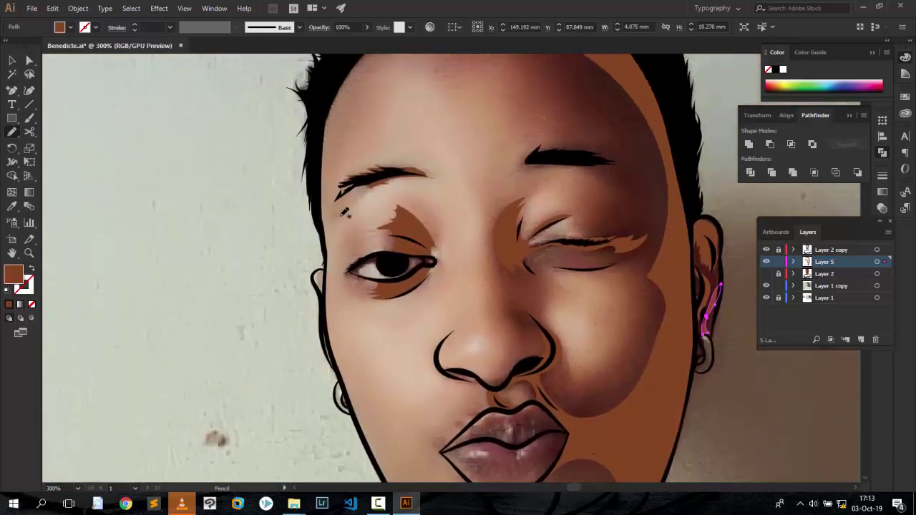
{"action": "scroll", "coordinate": [539, 197], "scroll_direction": "down", "scroll_amount": 2}
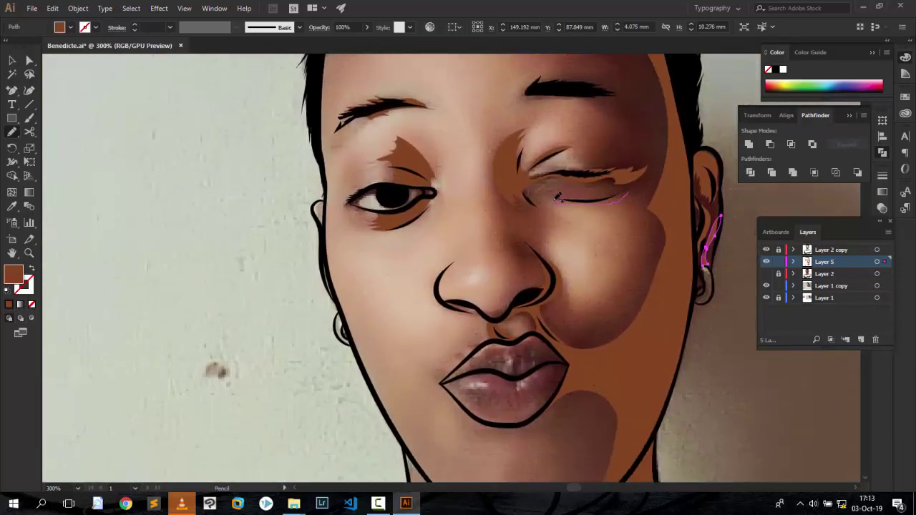
{"action": "left_click_drag", "start_coordinate": [558, 197], "coordinate": [532, 194]}
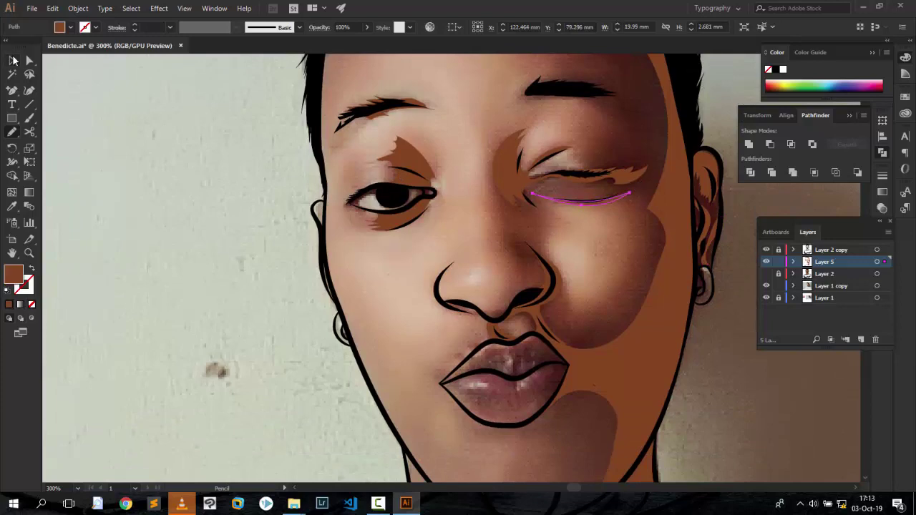
{"action": "left_click", "coordinate": [122, 142]}
{"action": "left_click", "coordinate": [766, 273]}
{"action": "left_click", "coordinate": [767, 273]}
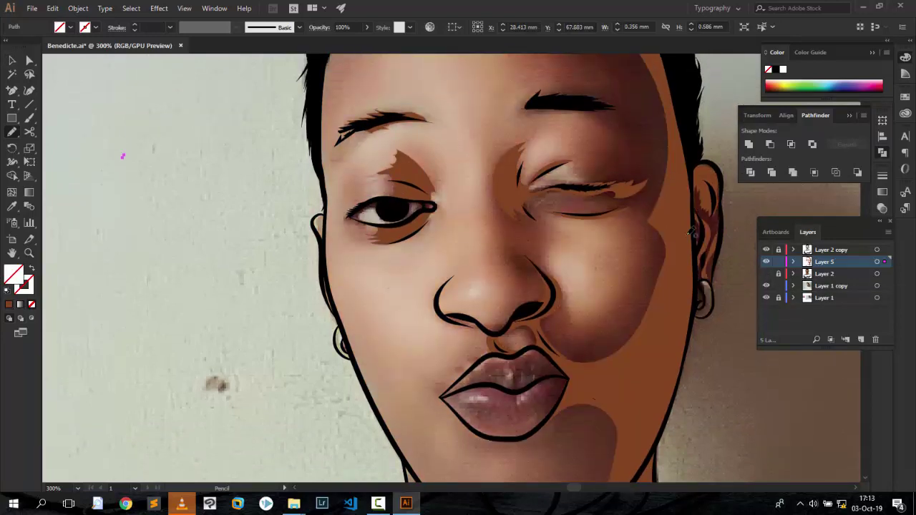
Trace a shadow shape over the winking eyelid.
{"action": "scroll", "coordinate": [603, 306], "scroll_direction": "up", "scroll_amount": 2}
{"action": "scroll", "coordinate": [603, 306], "scroll_direction": "up", "scroll_amount": 2}
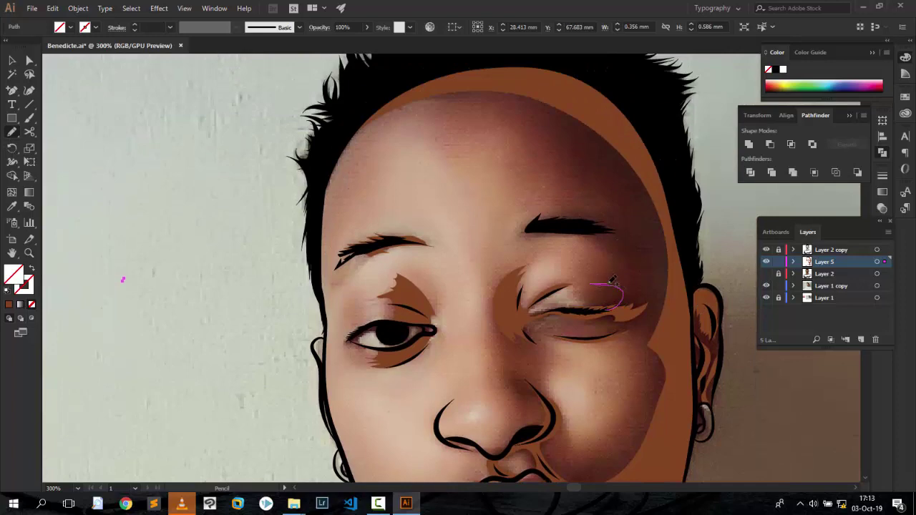
{"action": "left_click_drag", "start_coordinate": [627, 313], "coordinate": [596, 315]}
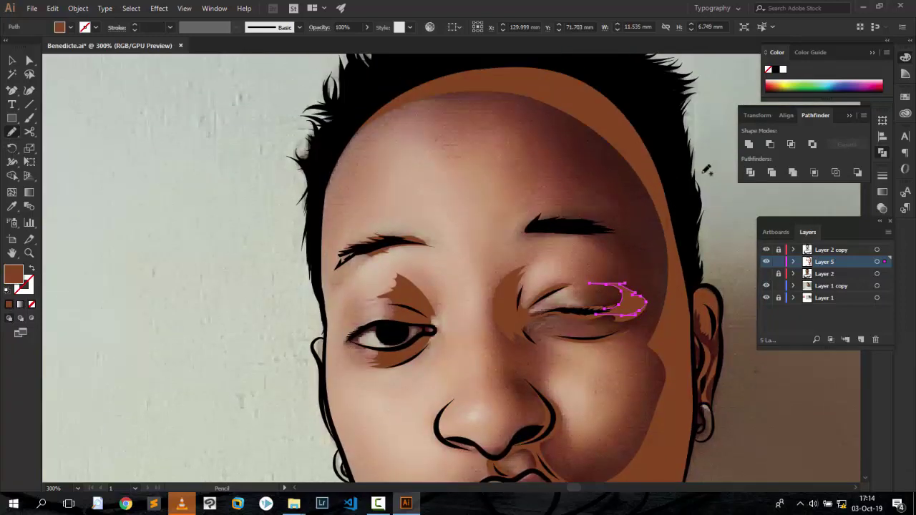
Show the flat-colour layer, hide the photo copy, and deselect the eye shadow path.
{"action": "key", "text": "ctrl+1"}
{"action": "left_click", "coordinate": [766, 274]}
{"action": "left_click", "coordinate": [767, 286]}
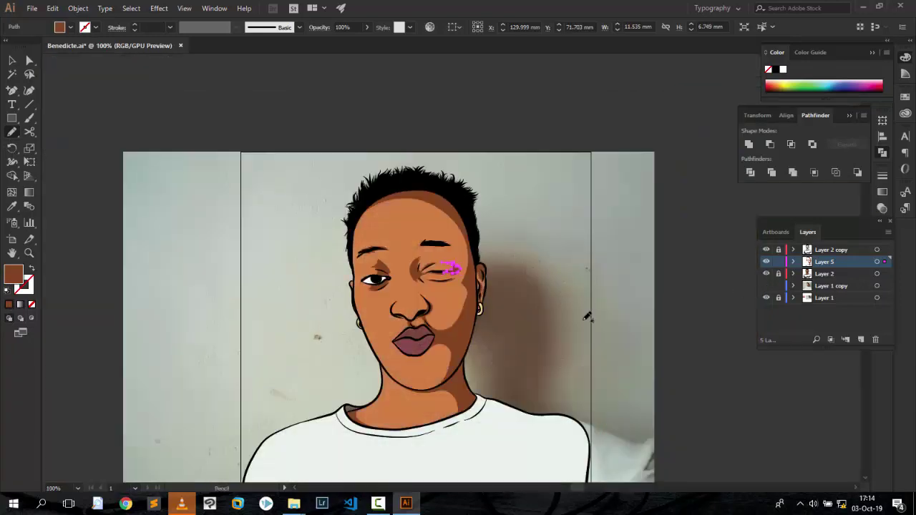
{"action": "key", "text": "v"}
{"action": "left_click", "coordinate": [521, 232]}
{"action": "scroll", "coordinate": [611, 219], "scroll_direction": "down", "scroll_amount": 2}
{"action": "scroll", "coordinate": [607, 214], "scroll_direction": "up", "scroll_amount": 1}
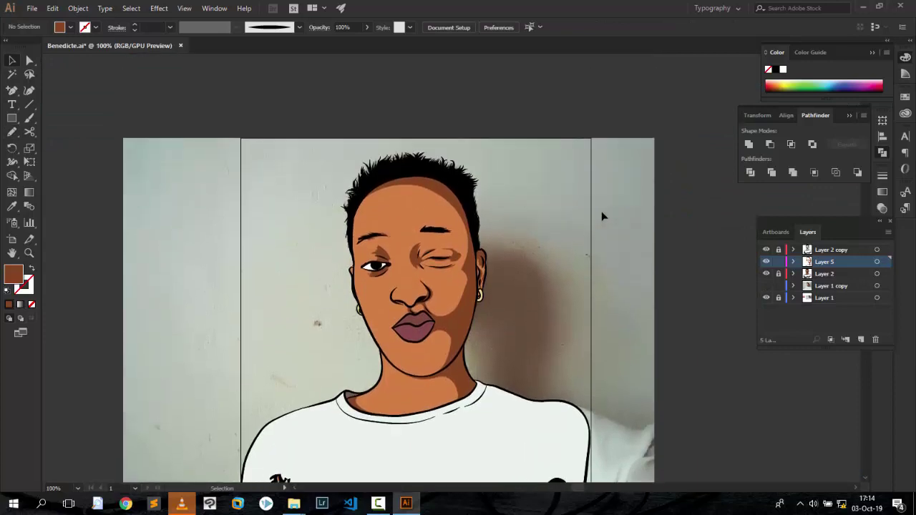
Make Layer 2 active and adjust the brown fill colour in the Color Picker.
{"action": "key", "text": "ctrl+plus"}
{"action": "left_click", "coordinate": [852, 273]}
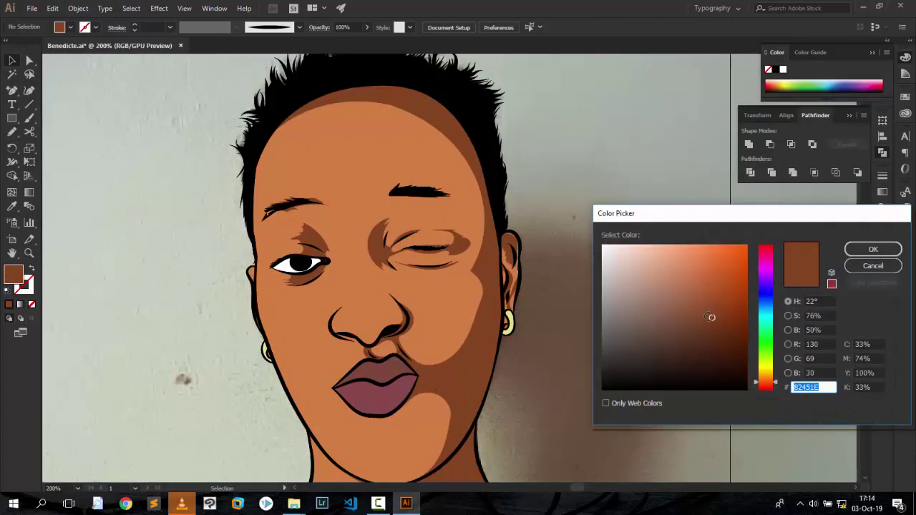
{"action": "double_click", "coordinate": [13, 274]}
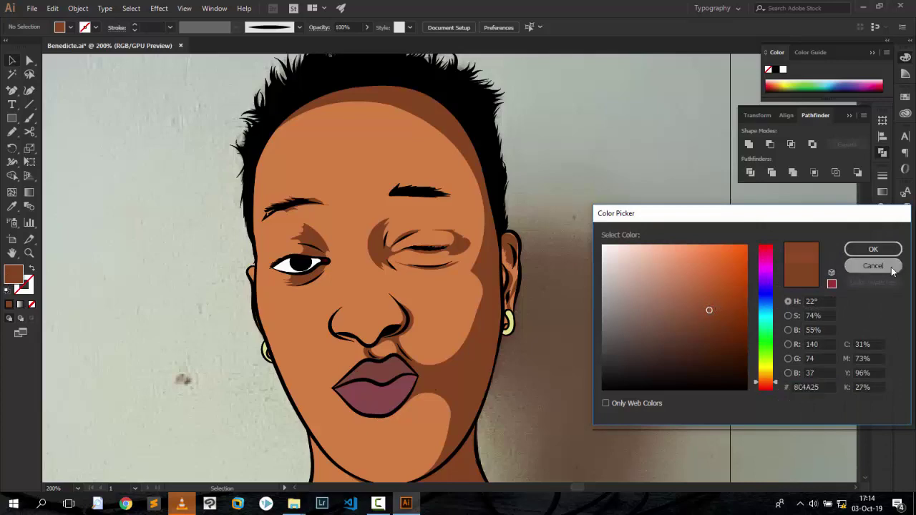
{"action": "left_click", "coordinate": [873, 249]}
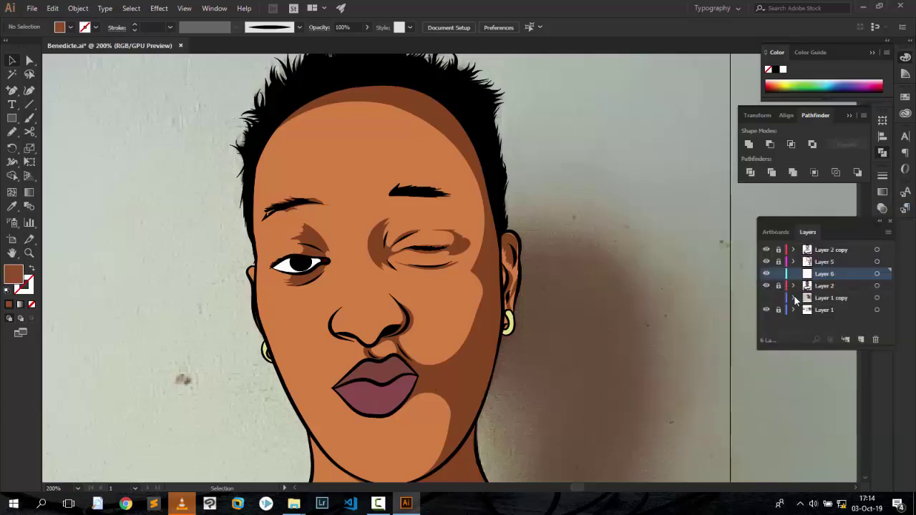
{"action": "key", "text": "ctrl+plus"}
{"action": "key", "text": "ctrl+plus"}
Pencil a shading curve down the right cheek, extending it toward the eye.
{"action": "key", "text": "n"}
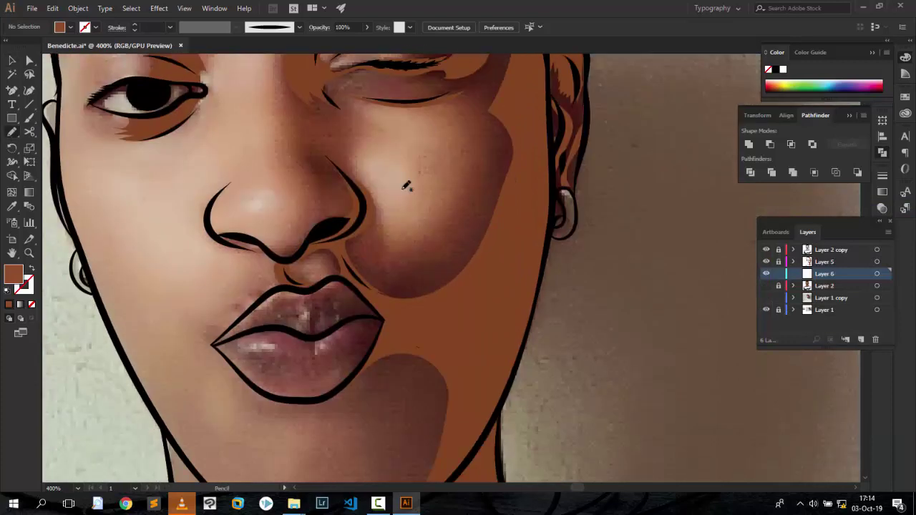
{"action": "scroll", "coordinate": [406, 186], "scroll_direction": "down", "scroll_amount": 2}
{"action": "left_click_drag", "start_coordinate": [460, 194], "coordinate": [498, 85]}
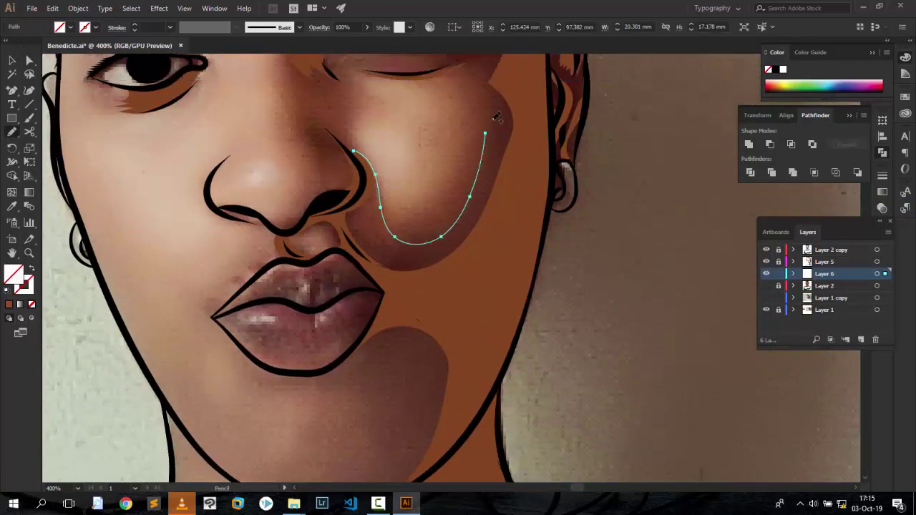
{"action": "scroll", "coordinate": [493, 179], "scroll_direction": "up", "scroll_amount": 3}
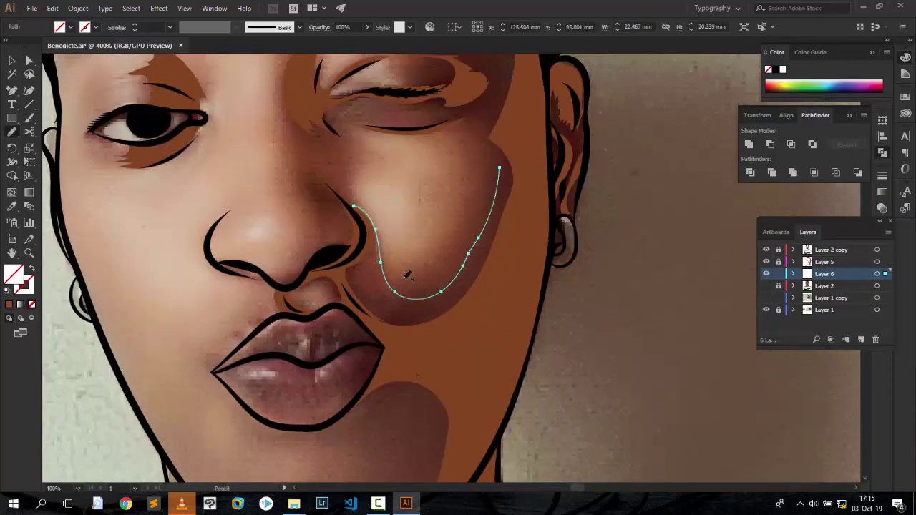
{"action": "scroll", "coordinate": [467, 361], "scroll_direction": "up", "scroll_amount": 3}
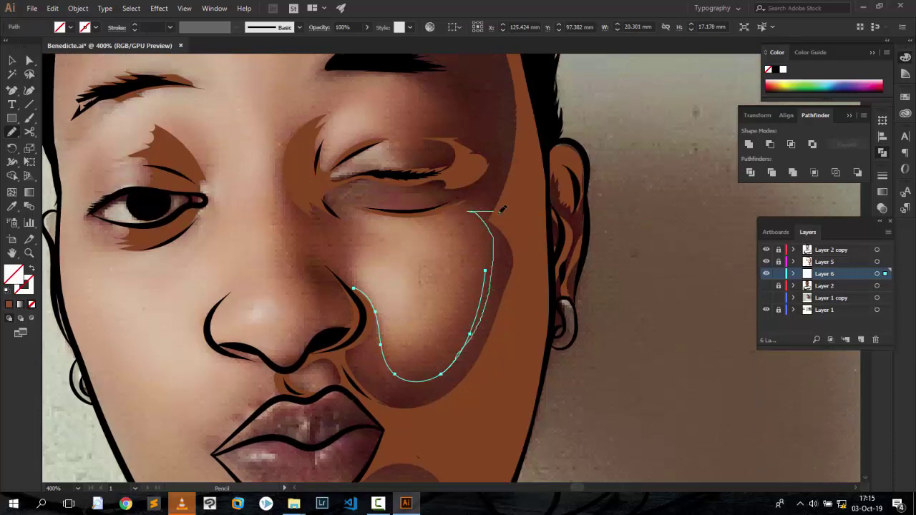
{"action": "left_click_drag", "start_coordinate": [503, 209], "coordinate": [383, 411]}
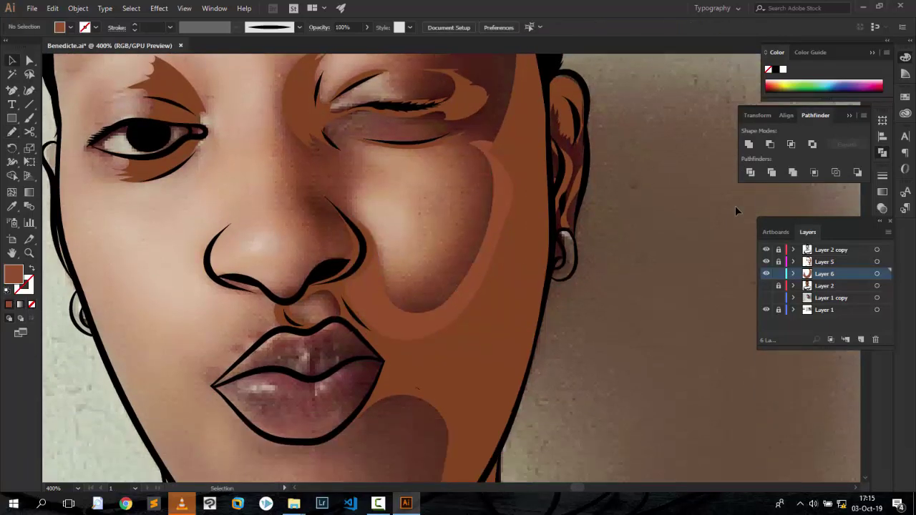
Switch to the photo layer and draw a closed shadow loop around the winking eye.
{"action": "key", "text": "ctrl+plus"}
{"action": "key", "text": "ctrl+plus"}
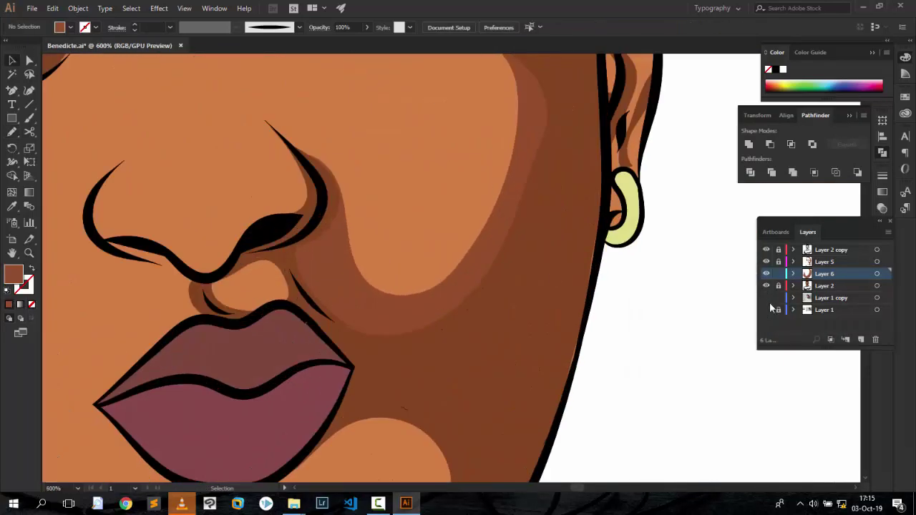
{"action": "left_click", "coordinate": [766, 285]}
{"action": "left_click", "coordinate": [766, 309]}
{"action": "scroll", "coordinate": [555, 223], "scroll_direction": "up", "scroll_amount": 3}
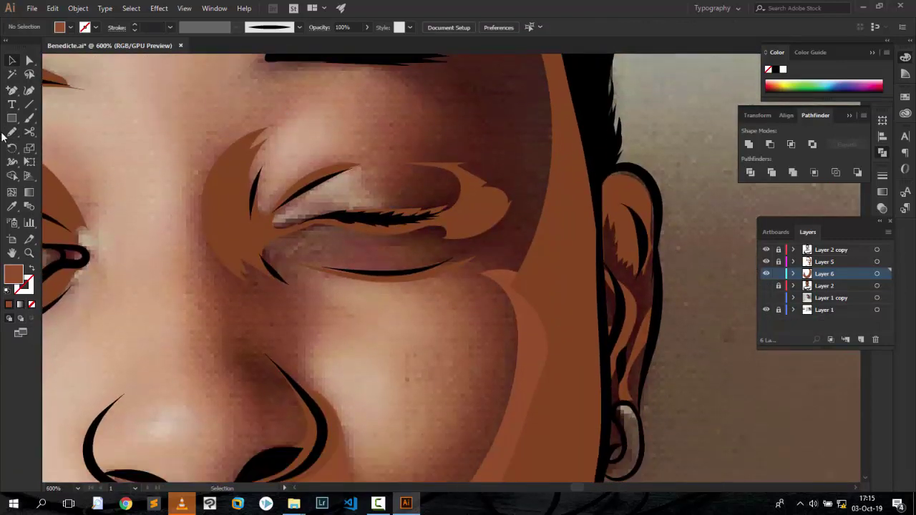
{"action": "left_click", "coordinate": [11, 132]}
{"action": "mouse_move", "coordinate": [352, 164]}
{"action": "left_mouse_down"}
{"action": "mouse_move", "coordinate": [476, 152]}
{"action": "mouse_move", "coordinate": [479, 250]}
{"action": "mouse_move", "coordinate": [410, 269]}
{"action": "left_mouse_up"}
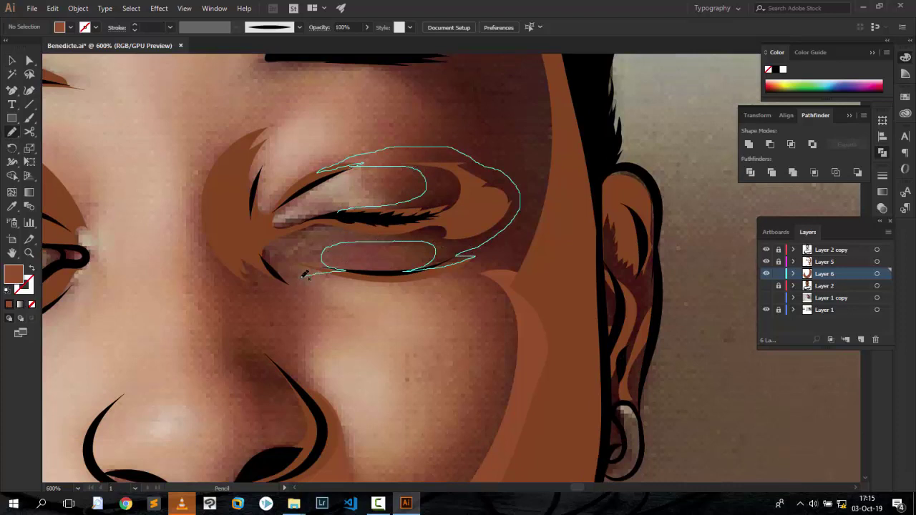
{"action": "left_click_drag", "start_coordinate": [331, 216], "coordinate": [320, 264]}
Draw a shadow shape beside the nose and preview it on the flat-colour layer.
{"action": "scroll", "coordinate": [325, 220], "scroll_direction": "down", "scroll_amount": 3}
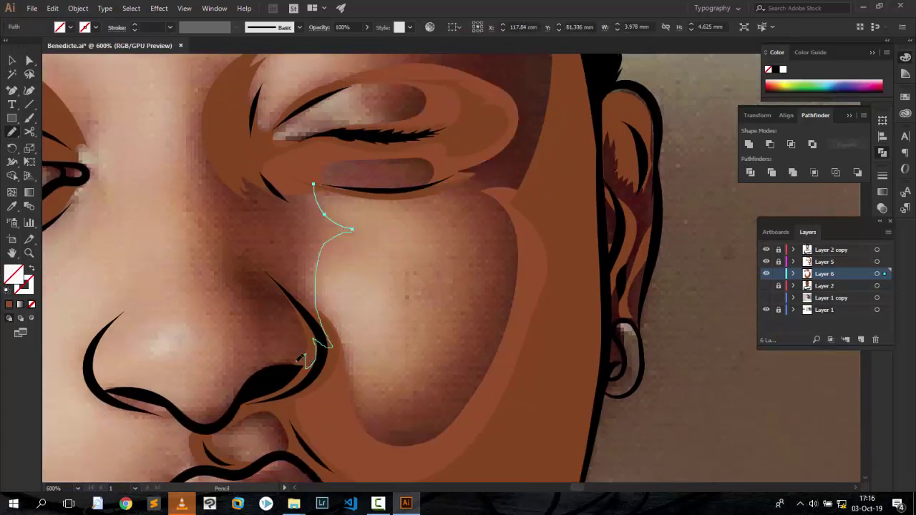
{"action": "left_click_drag", "start_coordinate": [223, 123], "coordinate": [313, 185]}
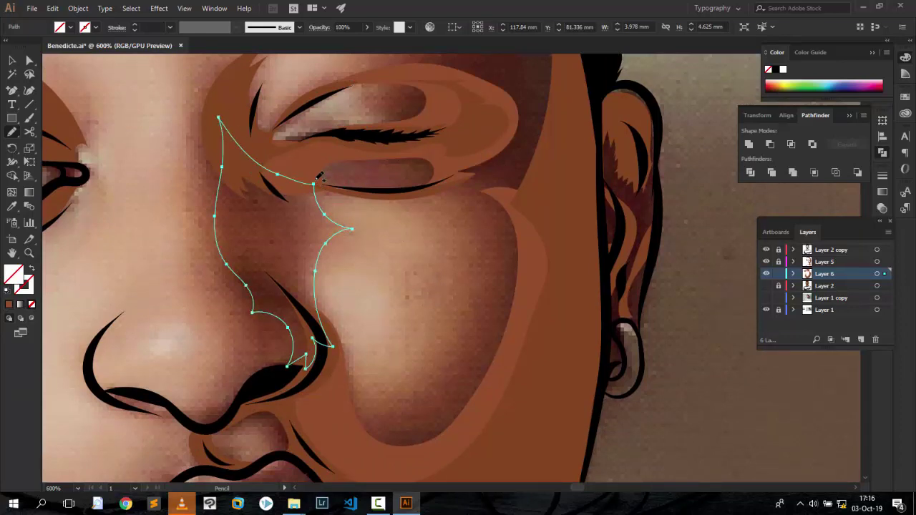
{"action": "left_click", "coordinate": [765, 285]}
{"action": "key", "text": "ctrl+minus"}
{"action": "key", "text": "ctrl+minus"}
{"action": "key", "text": "ctrl+minus"}
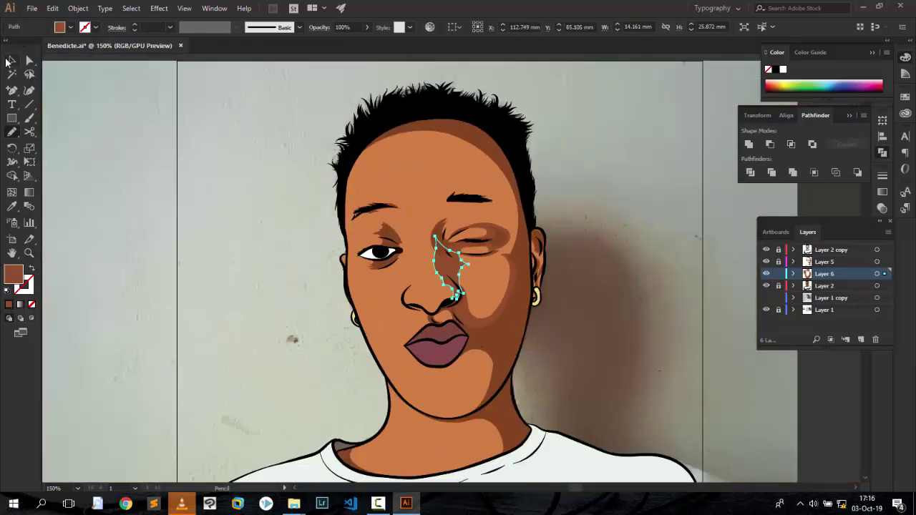
Hide the flat-colour layer, deselect the shadow, and zoom in on the forehead and eyes.
{"action": "left_click", "coordinate": [10, 62]}
{"action": "left_click", "coordinate": [644, 250]}
{"action": "scroll", "coordinate": [644, 250], "scroll_direction": "down", "scroll_amount": 3}
{"action": "scroll", "coordinate": [644, 250], "scroll_direction": "up", "scroll_amount": 3}
{"action": "left_click", "coordinate": [766, 285]}
{"action": "scroll", "coordinate": [613, 279], "scroll_direction": "up", "scroll_amount": 3}
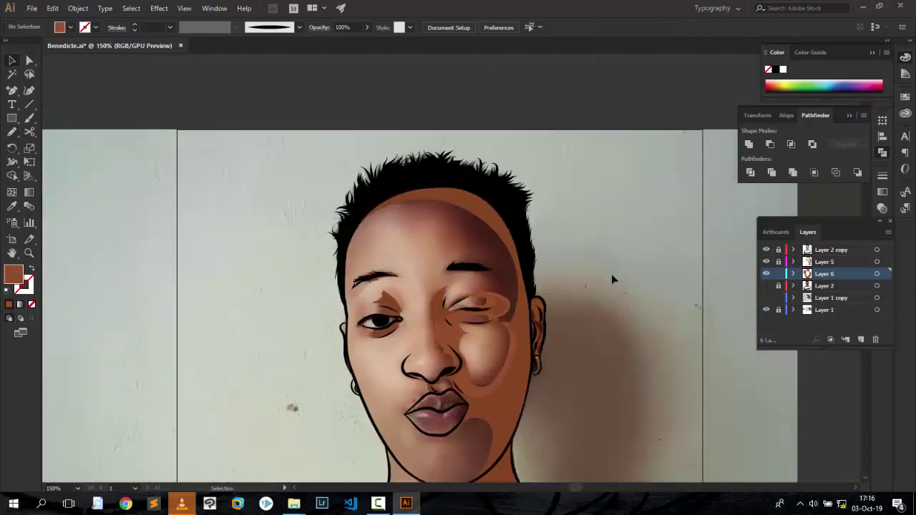
{"action": "key", "text": "ctrl+plus"}
{"action": "key", "text": "ctrl+plus"}
{"action": "key", "text": "ctrl+plus"}
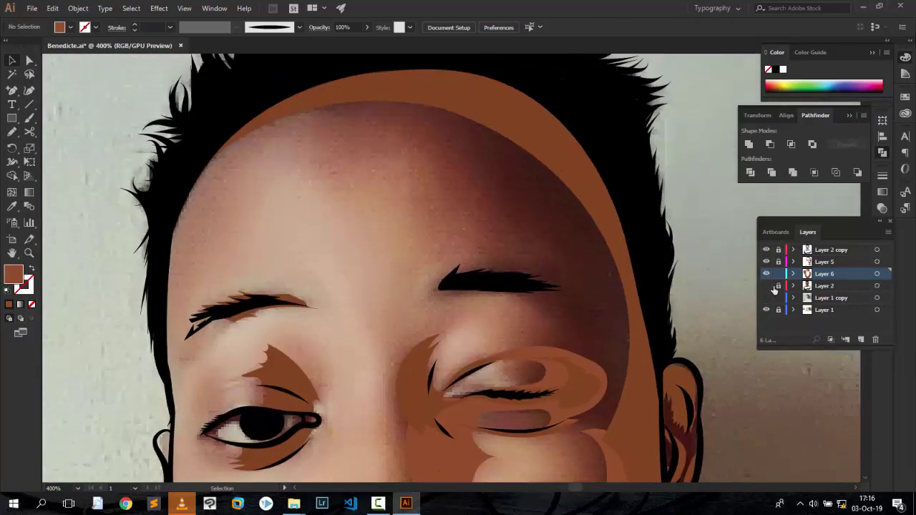
Hide Layer 6 and pencil a shadow shape around the right eyebrow on Layer 5.
{"action": "left_click", "coordinate": [766, 273]}
{"action": "left_click", "coordinate": [765, 273]}
{"action": "left_click", "coordinate": [765, 273]}
{"action": "key", "text": "n"}
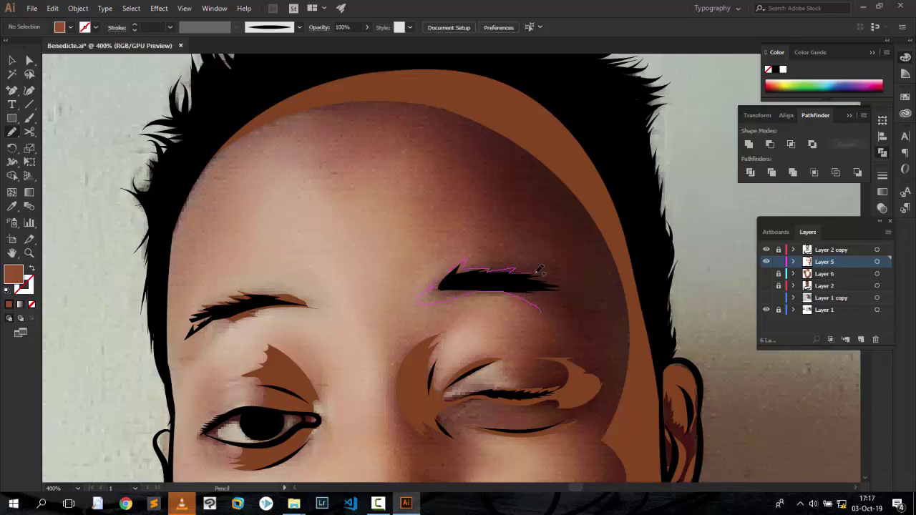
{"action": "left_click_drag", "start_coordinate": [483, 288], "coordinate": [430, 298]}
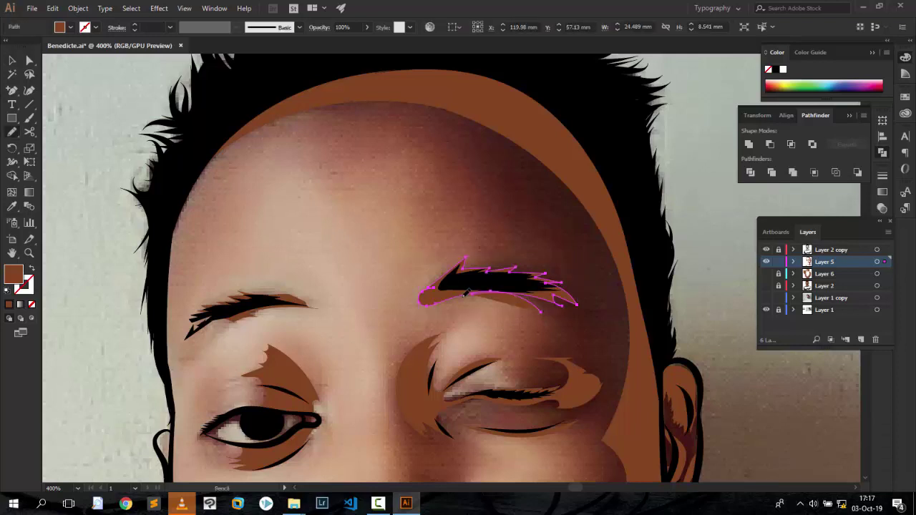
Deselect the eyebrow shadow, then show Layer 6 and make it the active layer.
{"action": "key", "text": "v"}
{"action": "left_click", "coordinate": [458, 202]}
{"action": "left_click", "coordinate": [765, 273]}
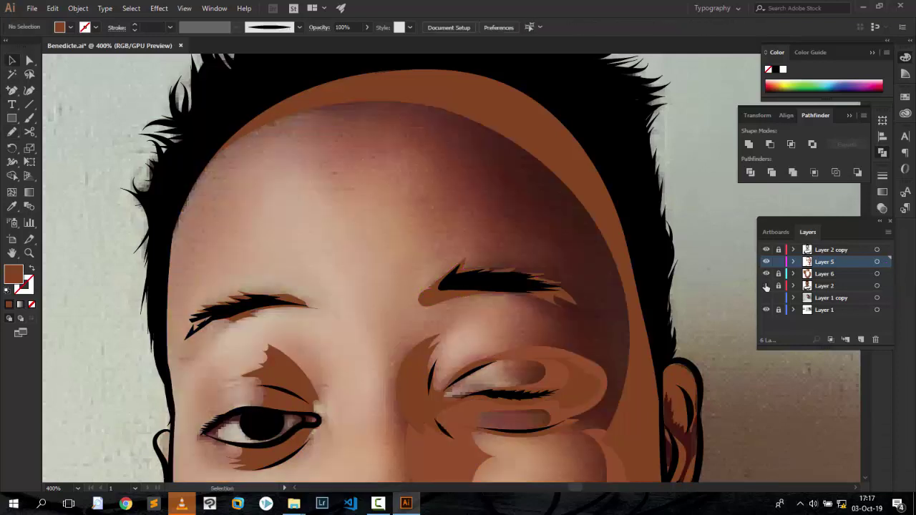
{"action": "left_click", "coordinate": [823, 274]}
{"action": "scroll", "coordinate": [619, 293], "scroll_direction": "down", "scroll_amount": 1}
Trace a shadow shape over the right cheek and fill it with Eyedropper-sampled brown.
{"action": "key", "text": "n"}
{"action": "scroll", "coordinate": [618, 293], "scroll_direction": "down", "scroll_amount": 1}
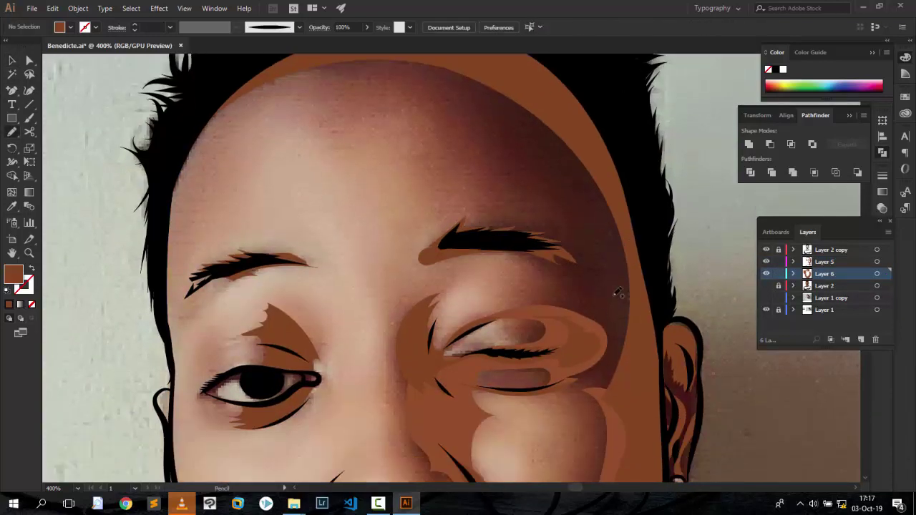
{"action": "mouse_move", "coordinate": [596, 279]}
{"action": "left_mouse_down"}
{"action": "mouse_move", "coordinate": [507, 164]}
{"action": "mouse_move", "coordinate": [453, 164]}
{"action": "left_mouse_up"}
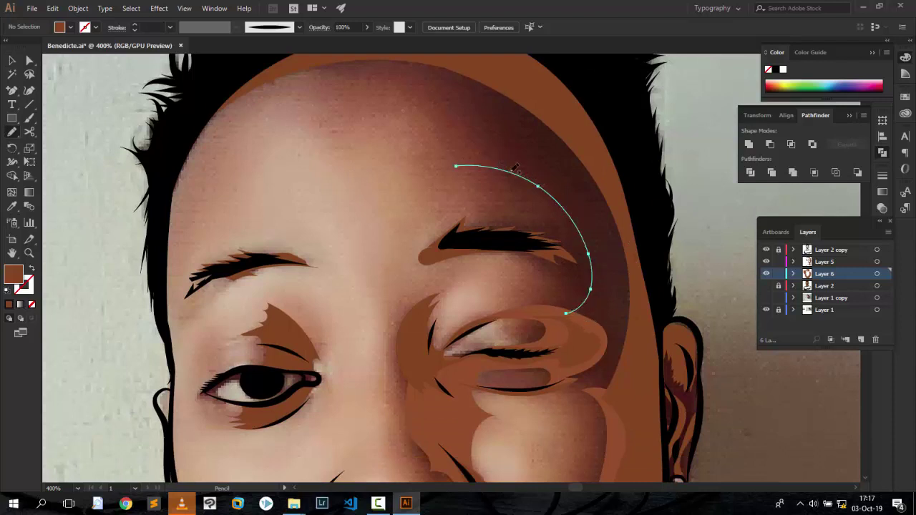
{"action": "scroll", "coordinate": [453, 163], "scroll_direction": "up", "scroll_amount": 2}
{"action": "mouse_move", "coordinate": [458, 273]}
{"action": "left_mouse_down"}
{"action": "mouse_move", "coordinate": [280, 179]}
{"action": "mouse_move", "coordinate": [624, 301]}
{"action": "mouse_move", "coordinate": [635, 467]}
{"action": "mouse_move", "coordinate": [574, 466]}
{"action": "left_mouse_up"}
{"action": "scroll", "coordinate": [184, 277], "scroll_direction": "down", "scroll_amount": 4}
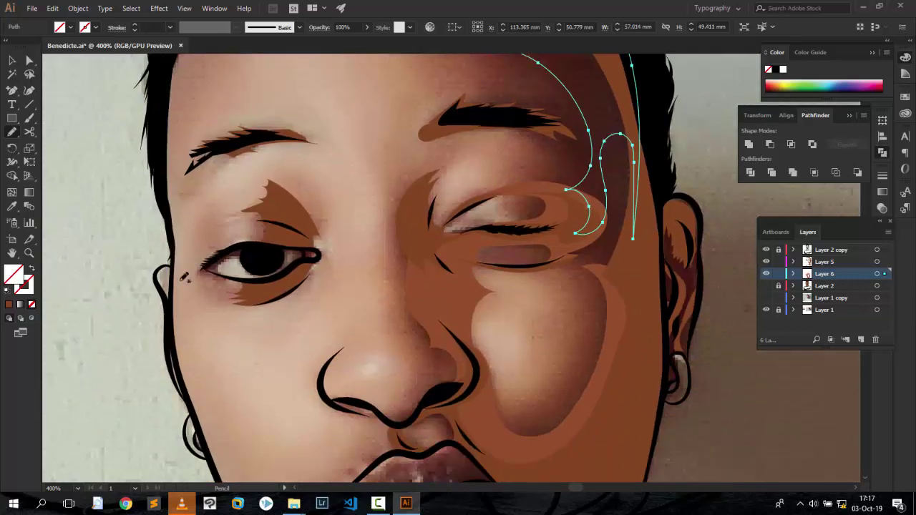
{"action": "left_click", "coordinate": [10, 305]}
{"action": "key", "text": "i"}
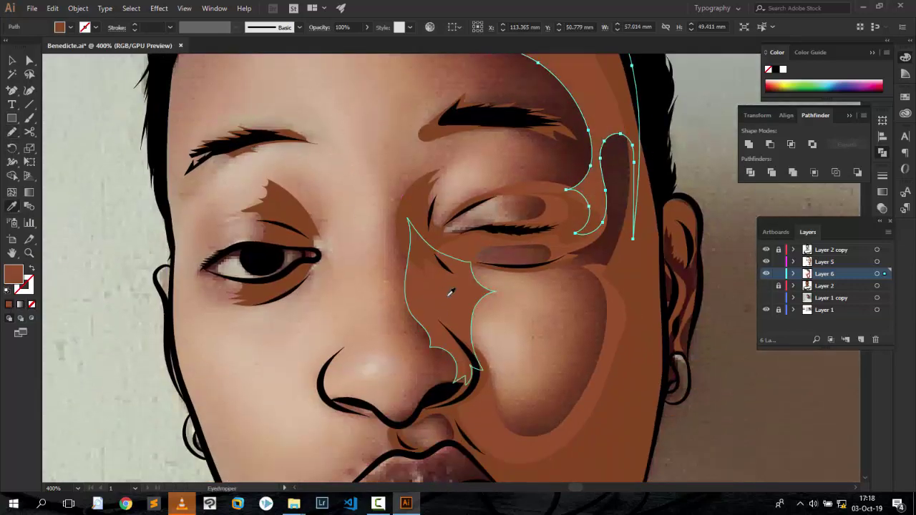
{"action": "key", "text": "v"}
Add brown shadow shapes beside the closed eye and along the jaw below the lips.
{"action": "key", "text": "n"}
{"action": "scroll", "coordinate": [604, 139], "scroll_direction": "down", "scroll_amount": 1}
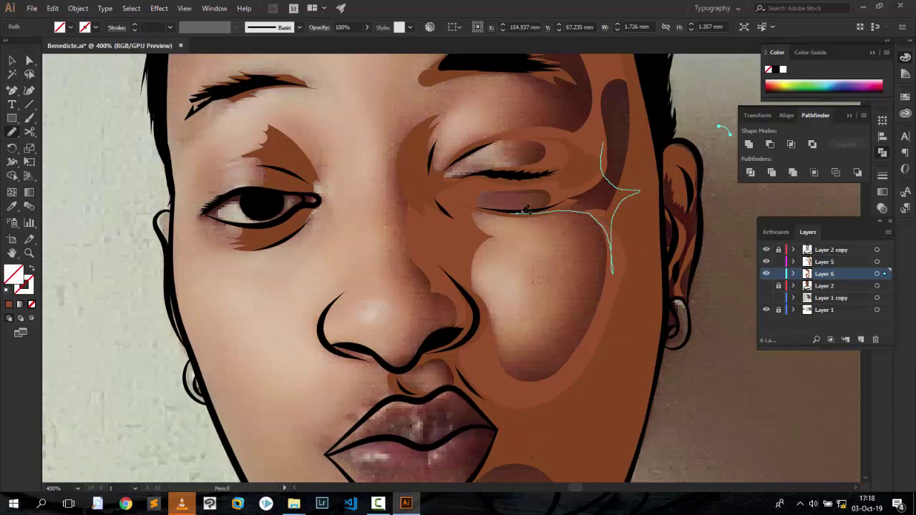
{"action": "left_click_drag", "start_coordinate": [592, 175], "coordinate": [521, 211]}
{"action": "left_click", "coordinate": [10, 305]}
{"action": "scroll", "coordinate": [432, 265], "scroll_direction": "down", "scroll_amount": 2}
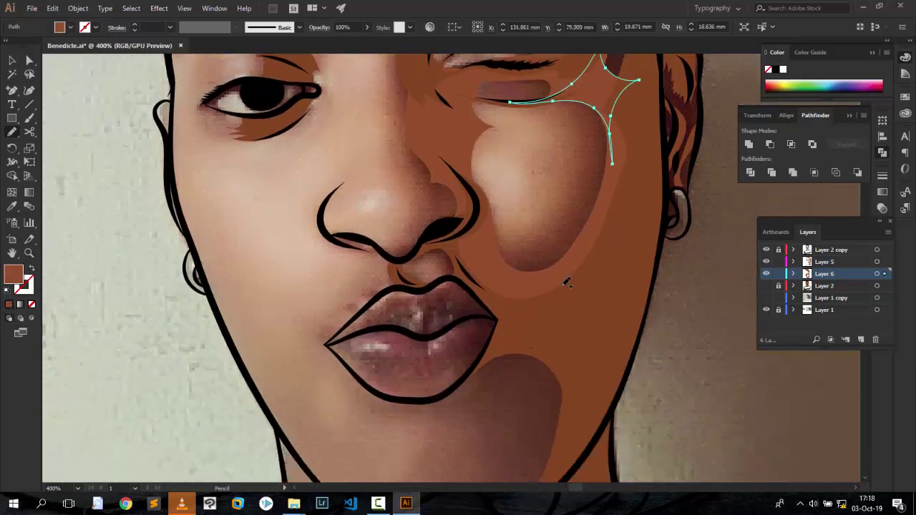
{"action": "scroll", "coordinate": [432, 265], "scroll_direction": "down", "scroll_amount": 2}
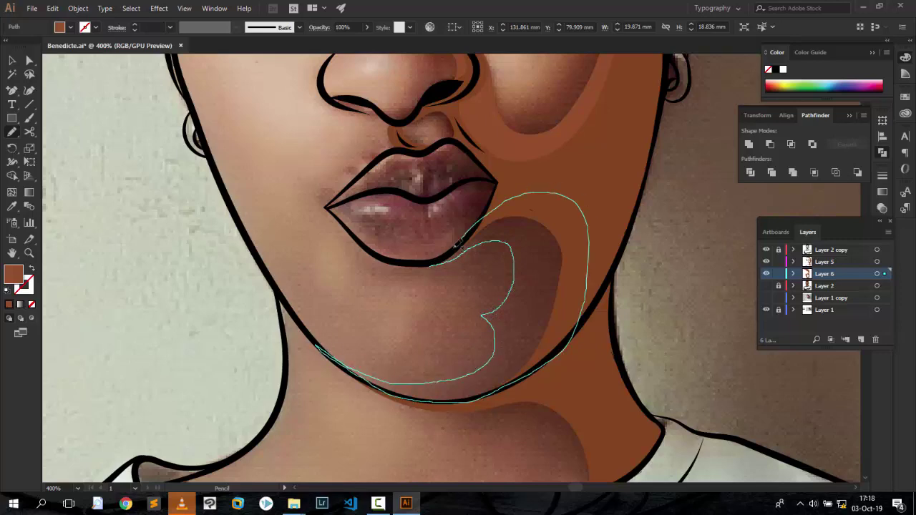
{"action": "left_click_drag", "start_coordinate": [444, 378], "coordinate": [429, 266]}
{"action": "key", "text": "ctrl+minus"}
{"action": "key", "text": "v"}
Zoom out to preview the new shadows on the whole artboard, then back in on the face.
{"action": "key", "text": "ctrl+shift+a"}
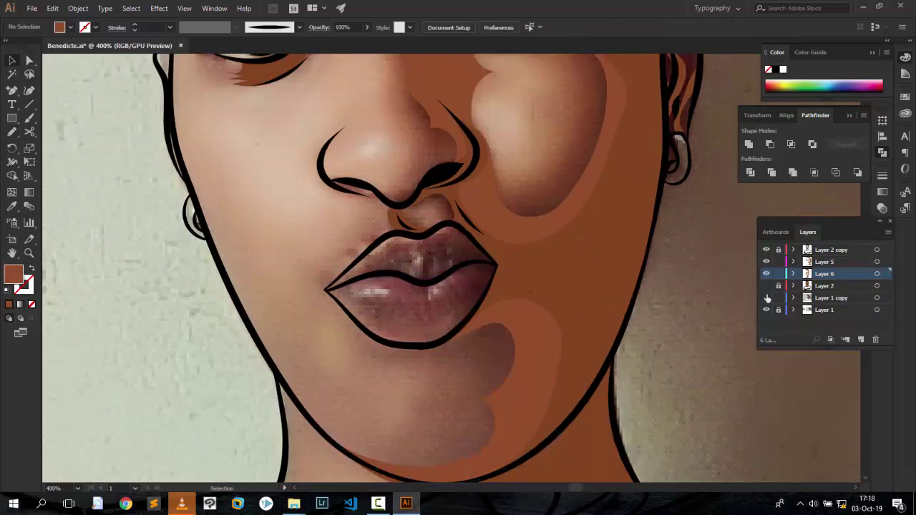
{"action": "scroll", "coordinate": [458, 286], "scroll_direction": "up", "scroll_amount": 1}
{"action": "key", "text": "ctrl+0"}
{"action": "key", "text": "ctrl+plus"}
{"action": "key", "text": "ctrl+plus"}
{"action": "key", "text": "ctrl+plus"}
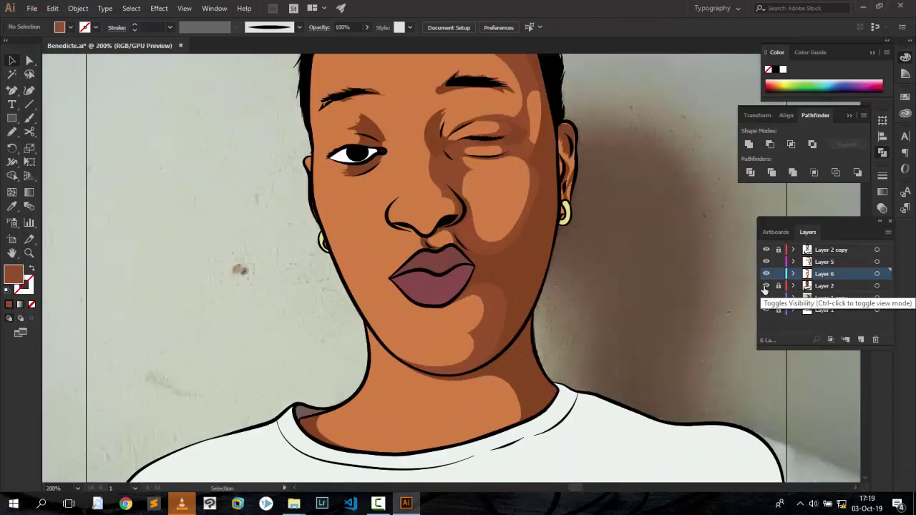
Sample the orange base skin colour and check its value in the Color Picker.
{"action": "key", "text": "ctrl+plus"}
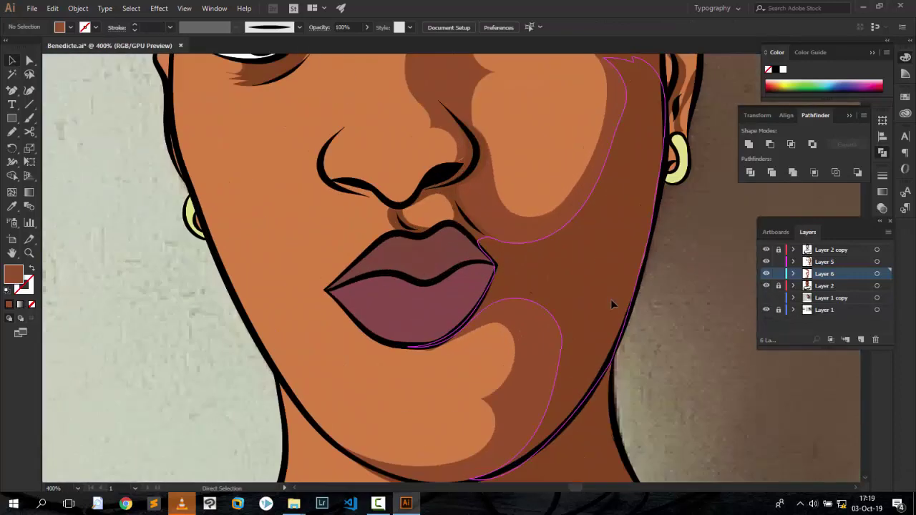
{"action": "scroll", "coordinate": [365, 238], "scroll_direction": "down", "scroll_amount": 2}
{"action": "key", "text": "i"}
{"action": "left_click", "coordinate": [322, 251]}
{"action": "double_click", "coordinate": [13, 274]}
{"action": "left_click", "coordinate": [707, 284]}
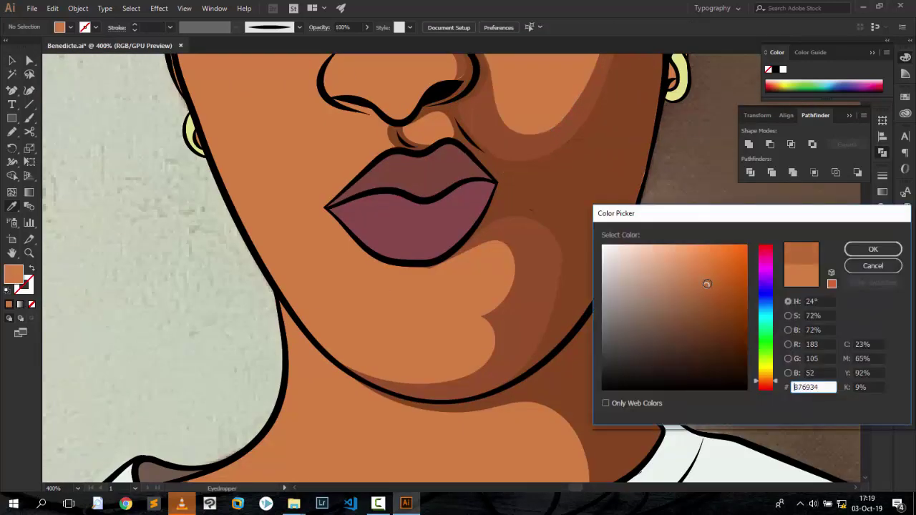
{"action": "left_click", "coordinate": [873, 265]}
Select the eye and cheek shadow shapes and recolour them to AF612C.
{"action": "scroll", "coordinate": [458, 272], "scroll_direction": "up", "scroll_amount": 3}
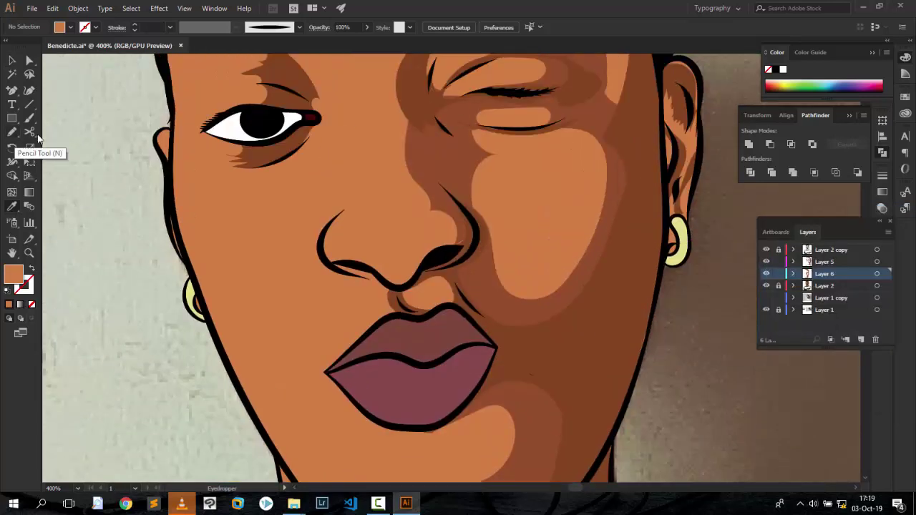
{"action": "scroll", "coordinate": [72, 172], "scroll_direction": "up", "scroll_amount": 4}
{"action": "left_click", "coordinate": [11, 60]}
{"action": "left_click", "coordinate": [586, 286]}
{"action": "scroll", "coordinate": [587, 287], "scroll_direction": "down", "scroll_amount": 2}
{"action": "left_click", "coordinate": [440, 320]}
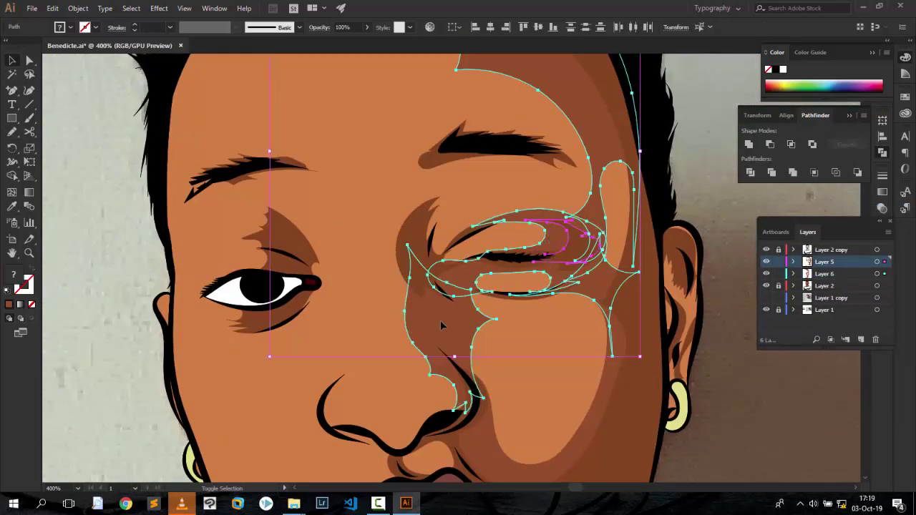
{"action": "scroll", "coordinate": [565, 298], "scroll_direction": "down", "scroll_amount": 6}
{"action": "scroll", "coordinate": [708, 216], "scroll_direction": "up", "scroll_amount": 4}
{"action": "scroll", "coordinate": [711, 213], "scroll_direction": "up", "scroll_amount": 4}
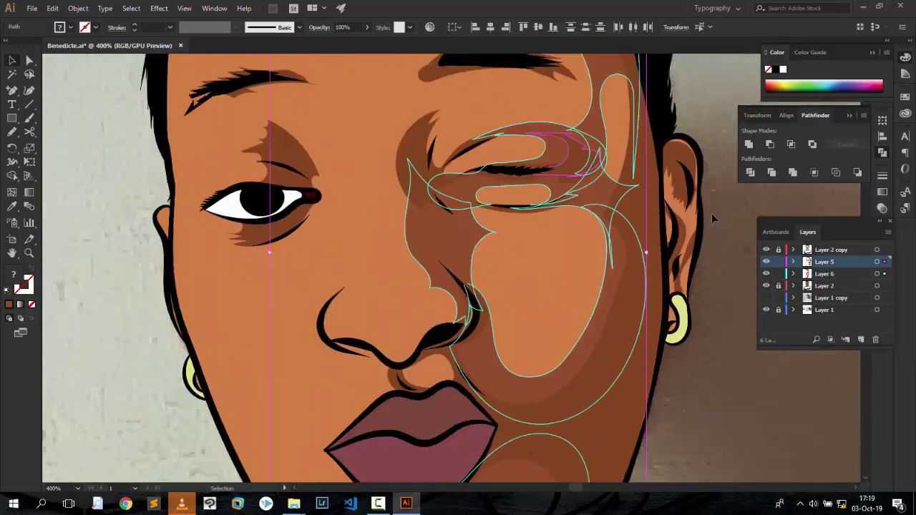
{"action": "left_click", "coordinate": [11, 206]}
{"action": "double_click", "coordinate": [13, 274]}
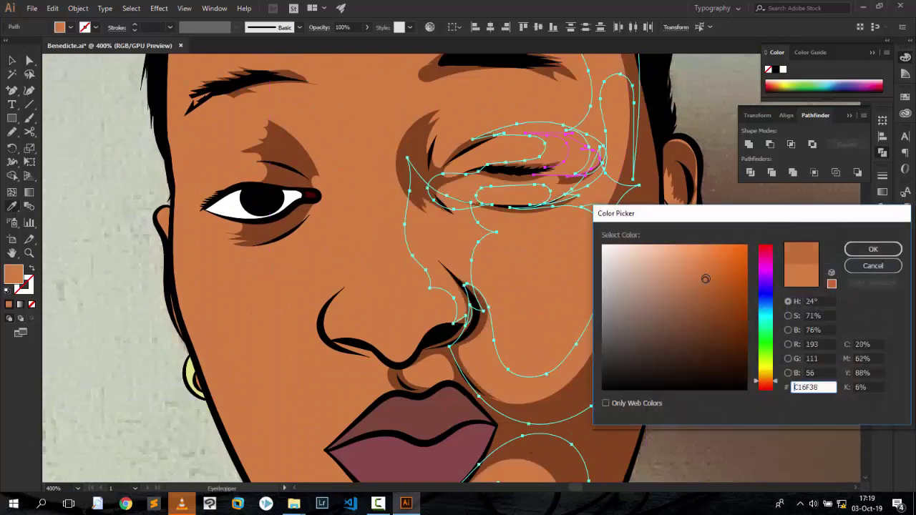
{"action": "left_click", "coordinate": [873, 248]}
{"action": "scroll", "coordinate": [716, 243], "scroll_direction": "down", "scroll_amount": 3}
{"action": "key", "text": "v"}
{"action": "left_click", "coordinate": [698, 241]}
Recolour the closed-eye and cheek shadow shapes to the deeper brown 87632A.
{"action": "scroll", "coordinate": [698, 241], "scroll_direction": "up", "scroll_amount": 4}
{"action": "scroll", "coordinate": [710, 239], "scroll_direction": "up", "scroll_amount": 4}
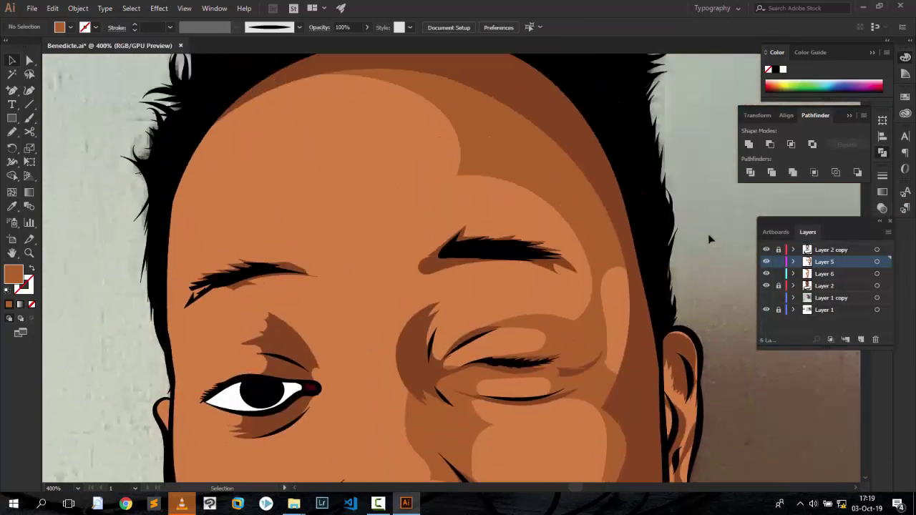
{"action": "key", "text": "ctrl+minus"}
{"action": "scroll", "coordinate": [706, 239], "scroll_direction": "up", "scroll_amount": 2}
{"action": "scroll", "coordinate": [644, 300], "scroll_direction": "up", "scroll_amount": 2}
{"action": "left_click", "coordinate": [623, 323]}
{"action": "left_click", "coordinate": [671, 251], "text": "shift"}
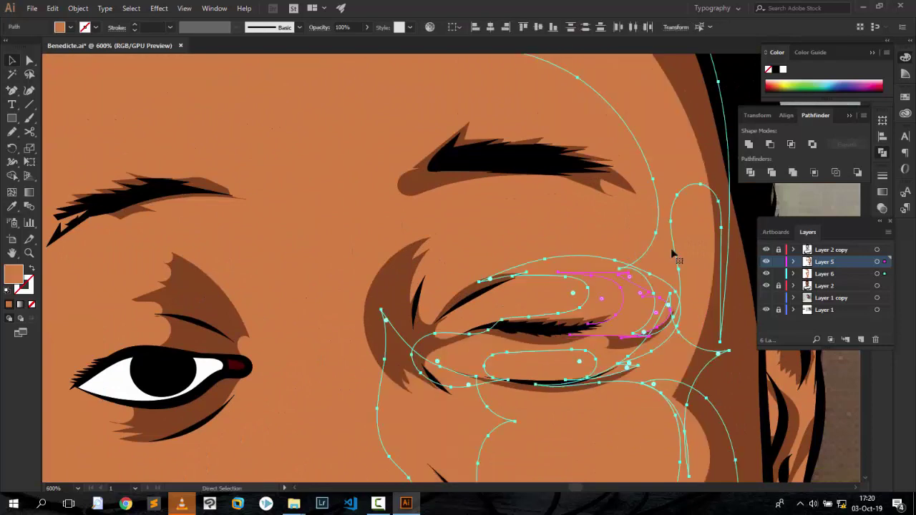
{"action": "scroll", "coordinate": [429, 287], "scroll_direction": "down", "scroll_amount": 2}
{"action": "double_click", "coordinate": [13, 274]}
{"action": "left_click_drag", "start_coordinate": [693, 265], "coordinate": [714, 287]}
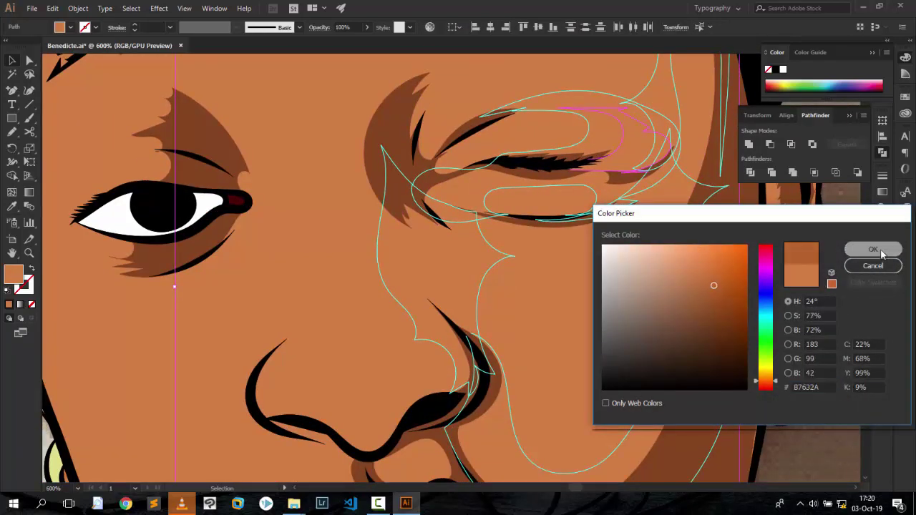
{"action": "left_click", "coordinate": [875, 250]}
{"action": "left_click", "coordinate": [325, 309]}
{"action": "scroll", "coordinate": [325, 309], "scroll_direction": "down", "scroll_amount": 3}
{"action": "scroll", "coordinate": [661, 237], "scroll_direction": "down", "scroll_amount": 2}
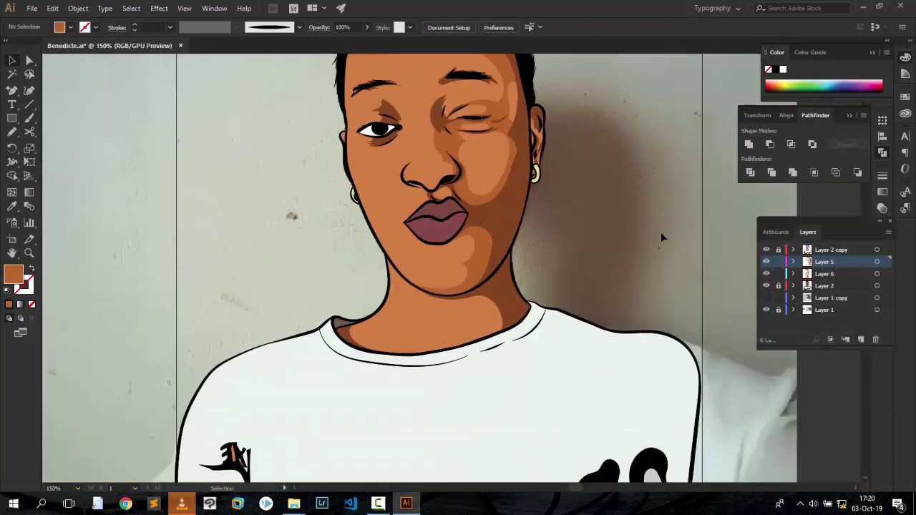
{"action": "scroll", "coordinate": [732, 363], "scroll_direction": "up", "scroll_amount": 2}
Hide the base skin layer and begin tracing a shadow outline across the neck.
{"action": "left_click", "coordinate": [766, 286]}
{"action": "scroll", "coordinate": [455, 163], "scroll_direction": "down", "scroll_amount": 3}
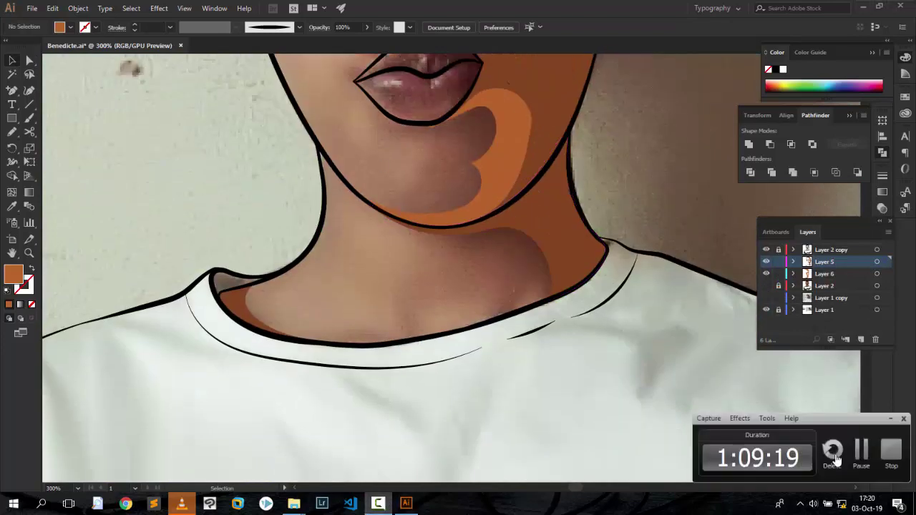
{"action": "left_click", "coordinate": [12, 133]}
{"action": "scroll", "coordinate": [437, 340], "scroll_direction": "up", "scroll_amount": 2}
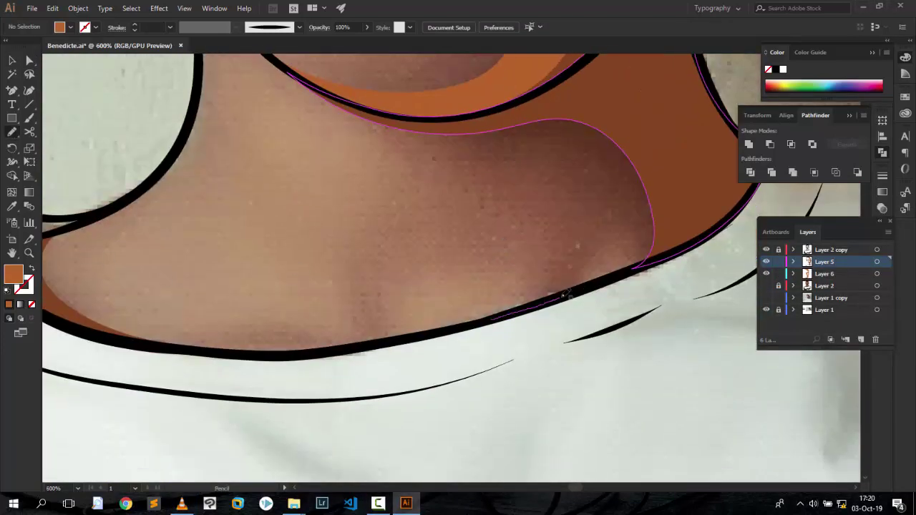
{"action": "left_click_drag", "start_coordinate": [369, 100], "coordinate": [312, 90]}
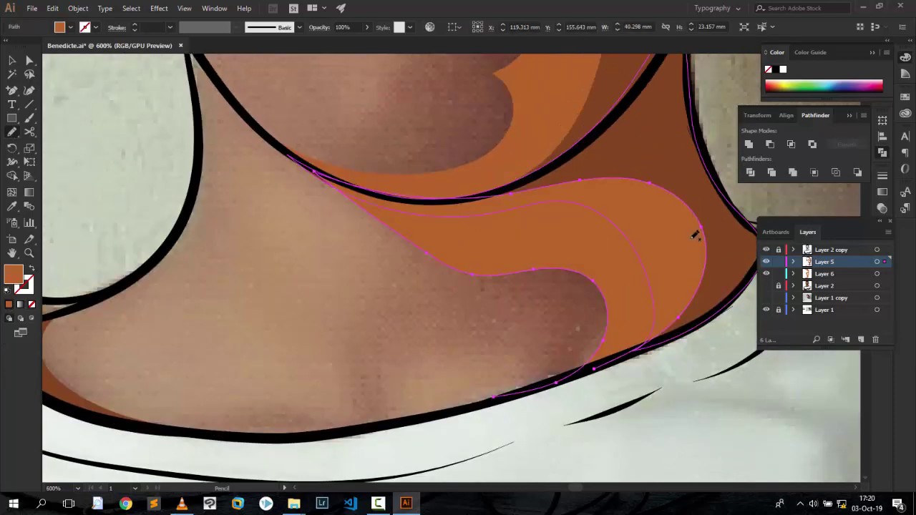
{"action": "scroll", "coordinate": [687, 236], "scroll_direction": "up", "scroll_amount": 2}
{"action": "left_click", "coordinate": [766, 262]}
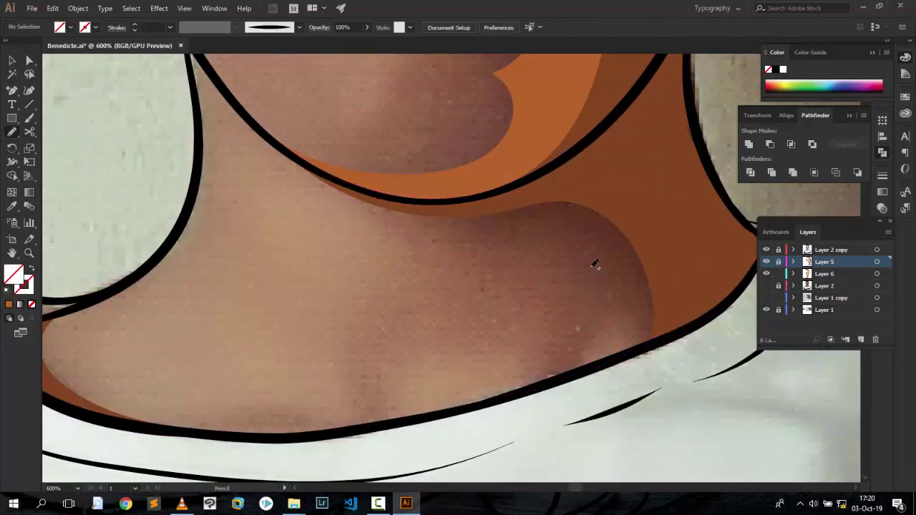
{"action": "left_click", "coordinate": [766, 262]}
{"action": "left_click", "coordinate": [766, 262]}
{"action": "left_click", "coordinate": [767, 262]}
On Layer 6, close the neck shadow shape on the right side and fill it orange.
{"action": "left_click", "coordinate": [823, 274]}
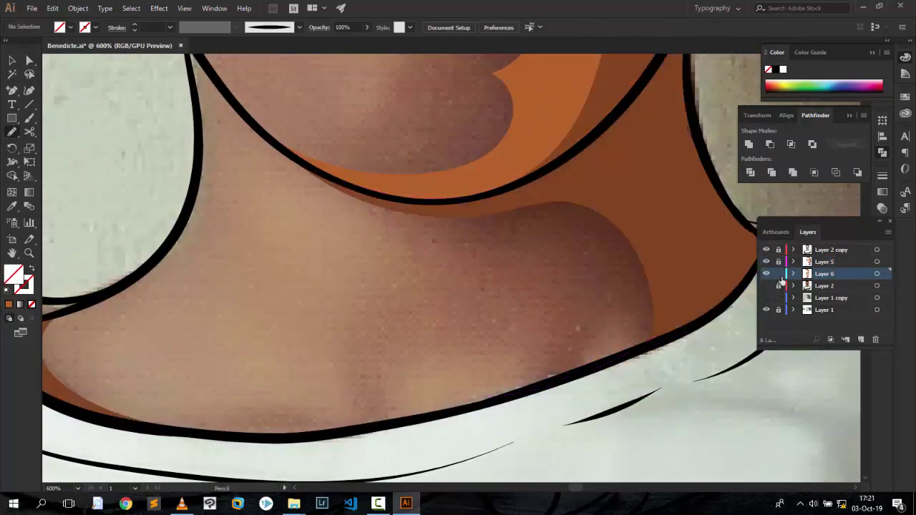
{"action": "mouse_move", "coordinate": [604, 278]}
{"action": "left_mouse_down"}
{"action": "mouse_move", "coordinate": [429, 229]}
{"action": "mouse_move", "coordinate": [363, 179]}
{"action": "mouse_move", "coordinate": [683, 307]}
{"action": "mouse_move", "coordinate": [516, 389]}
{"action": "left_mouse_up"}
{"action": "left_click", "coordinate": [10, 305]}
{"action": "key", "text": "v"}
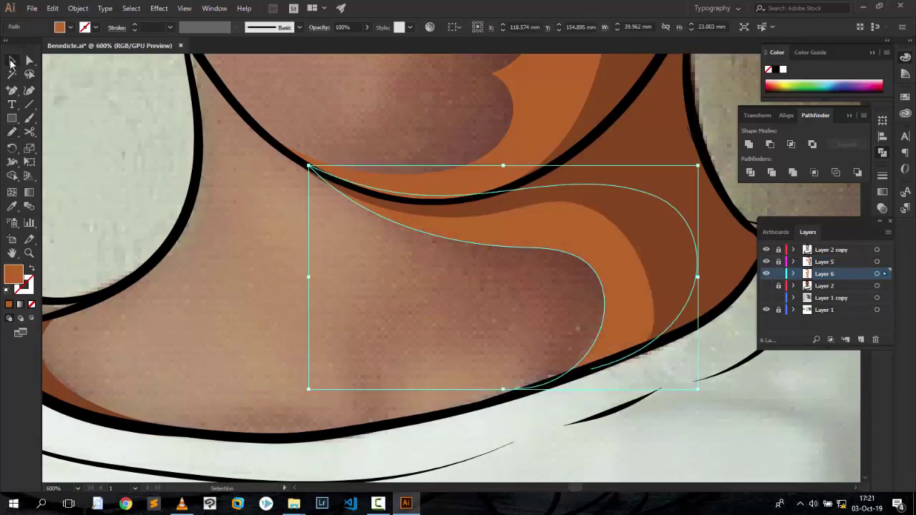
{"action": "key", "text": "ctrl+shift+a"}
{"action": "scroll", "coordinate": [276, 296], "scroll_direction": "down", "scroll_amount": 6}
{"action": "scroll", "coordinate": [272, 298], "scroll_direction": "up", "scroll_amount": 5}
Trace a shadow shape along the brow around the closed eye.
{"action": "scroll", "coordinate": [507, 179], "scroll_direction": "up", "scroll_amount": 4}
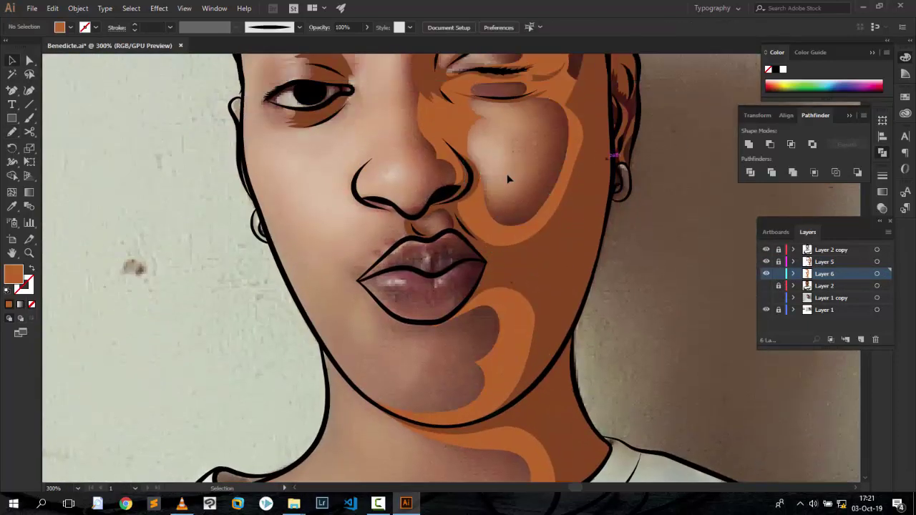
{"action": "scroll", "coordinate": [473, 186], "scroll_direction": "up", "scroll_amount": 4}
{"action": "scroll", "coordinate": [468, 184], "scroll_direction": "up", "scroll_amount": 1}
{"action": "scroll", "coordinate": [466, 182], "scroll_direction": "up", "scroll_amount": 2}
{"action": "key", "text": "n"}
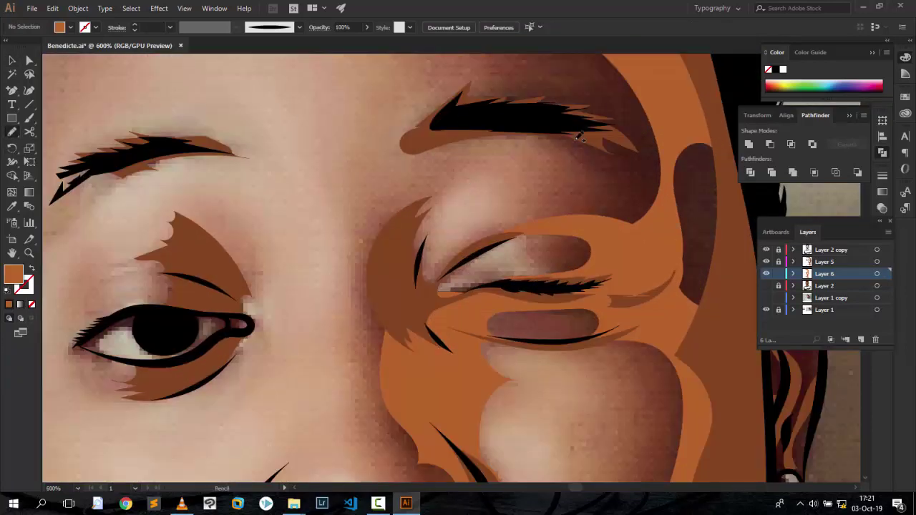
{"action": "mouse_move", "coordinate": [607, 150]}
{"action": "left_mouse_down"}
{"action": "mouse_move", "coordinate": [533, 134]}
{"action": "mouse_move", "coordinate": [432, 218]}
{"action": "left_mouse_up"}
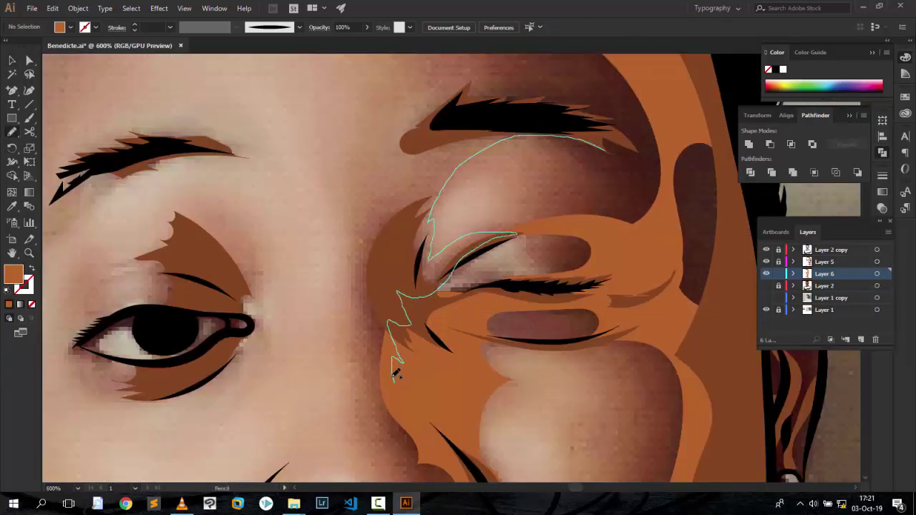
{"action": "left_click_drag", "start_coordinate": [445, 122], "coordinate": [433, 129]}
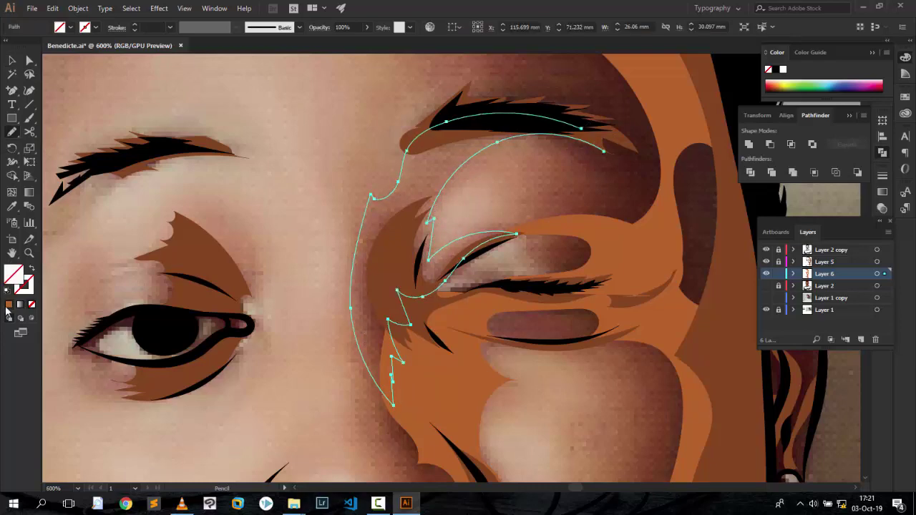
{"action": "scroll", "coordinate": [465, 215], "scroll_direction": "down", "scroll_amount": 3}
{"action": "scroll", "coordinate": [501, 179], "scroll_direction": "down", "scroll_amount": 4}
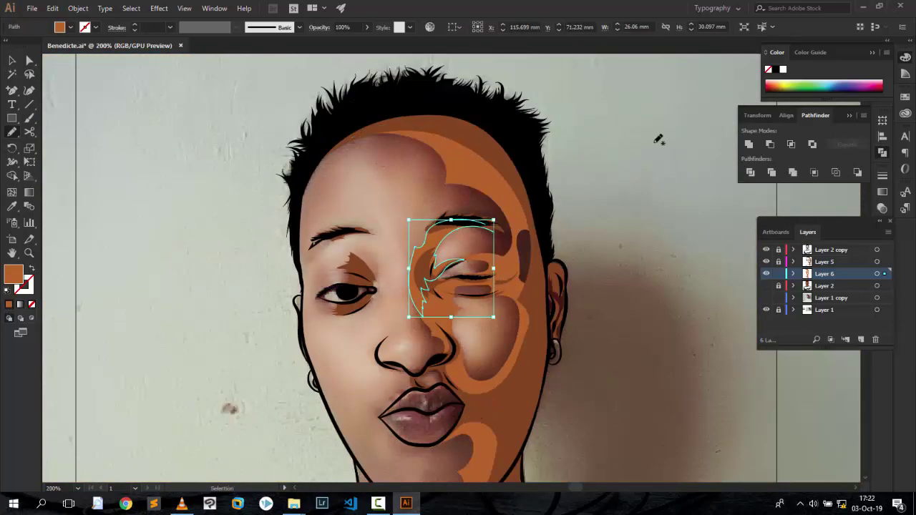
{"action": "key", "text": "ctrl+plus"}
{"action": "key", "text": "ctrl+plus"}
{"action": "key", "text": "ctrl+plus"}
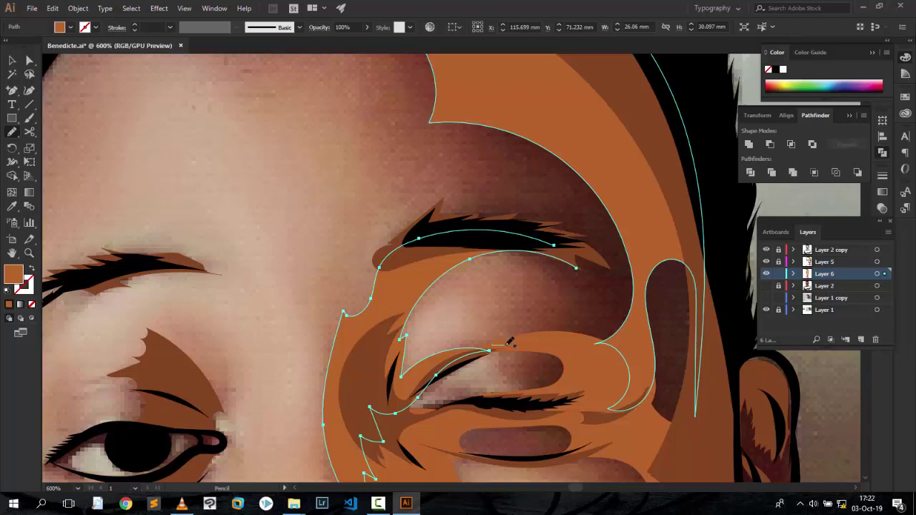
{"action": "key", "text": "ctrl+shift+a"}
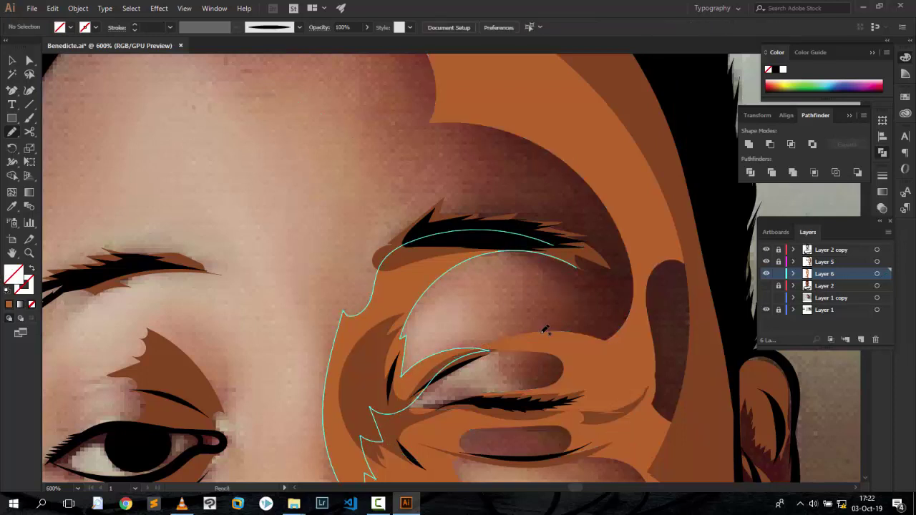
Add an orange shadow around the winking eye's lid and check it with the flat-colour layer shown.
{"action": "mouse_move", "coordinate": [574, 315]}
{"action": "left_mouse_down"}
{"action": "mouse_move", "coordinate": [501, 244]}
{"action": "mouse_move", "coordinate": [590, 241]}
{"action": "left_mouse_up"}
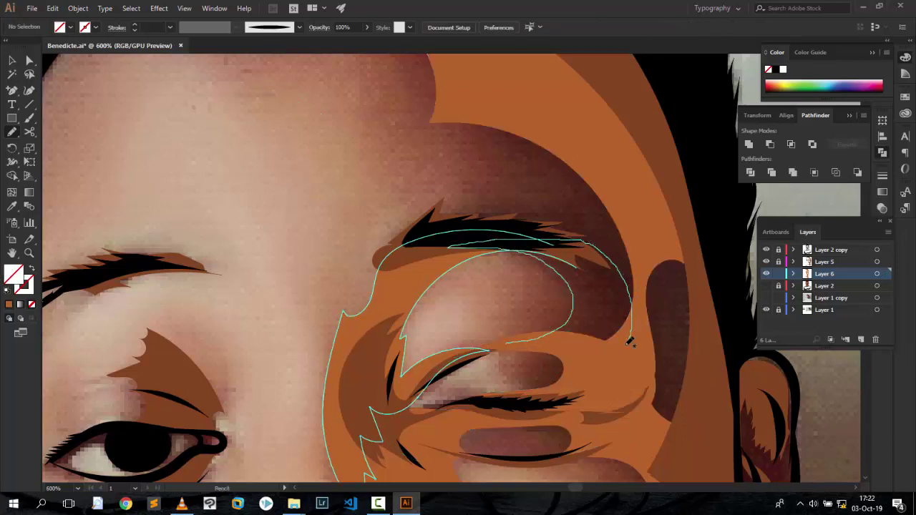
{"action": "left_click_drag", "start_coordinate": [629, 342], "coordinate": [630, 337]}
{"action": "left_click", "coordinate": [8, 304]}
{"action": "key", "text": "ctrl+minus"}
{"action": "key", "text": "ctrl+minus"}
{"action": "key", "text": "ctrl+minus"}
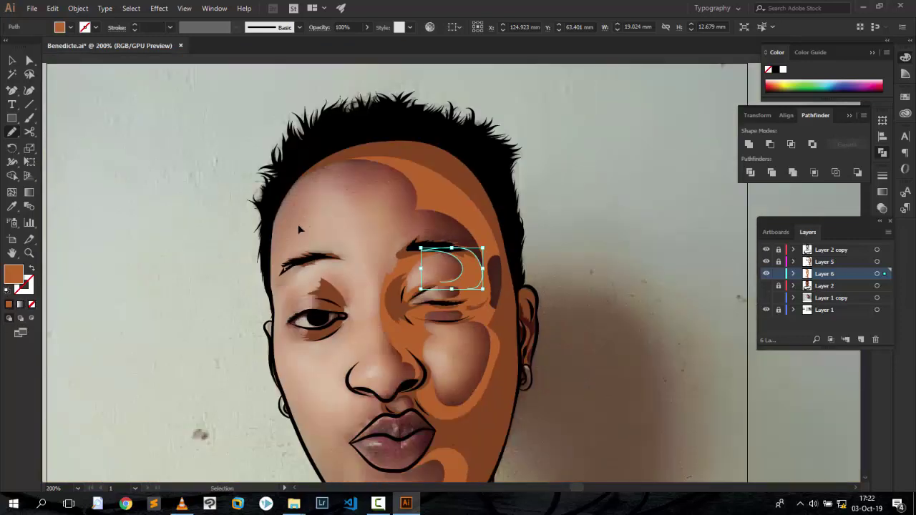
{"action": "left_click", "coordinate": [766, 286]}
{"action": "key", "text": "v"}
{"action": "key", "text": "ctrl+shift+a"}
{"action": "scroll", "coordinate": [596, 230], "scroll_direction": "down", "scroll_amount": 3}
{"action": "scroll", "coordinate": [614, 216], "scroll_direction": "down", "scroll_amount": 2}
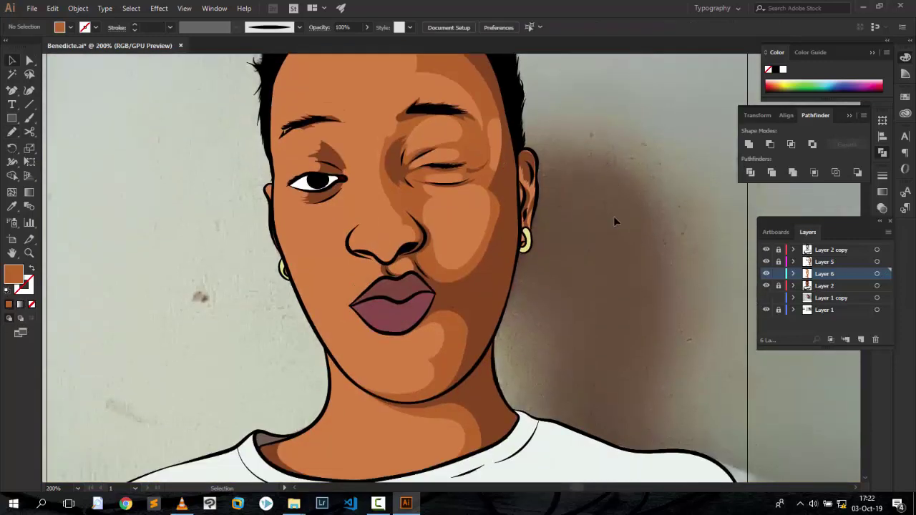
Trace an orange shadow shape around the open eye, refining its lower lid and outer corner.
{"action": "key", "text": "ctrl+plus"}
{"action": "key", "text": "ctrl+plus"}
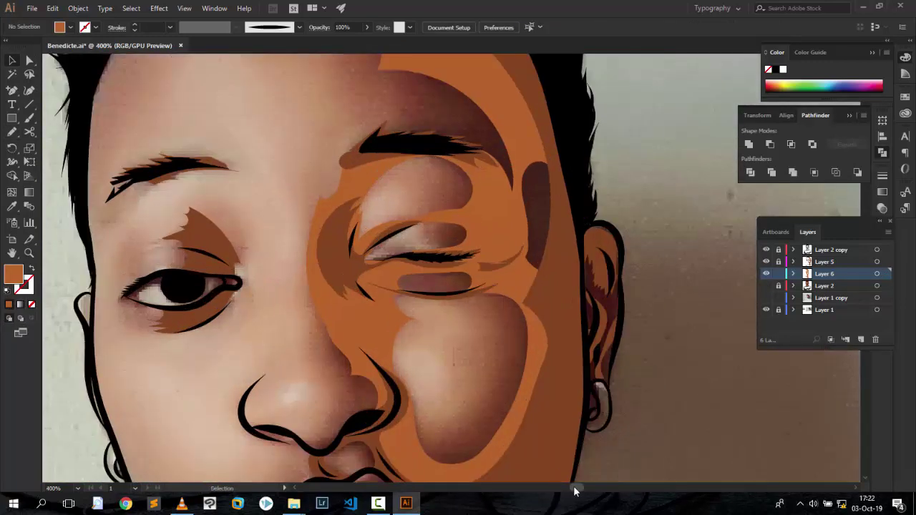
{"action": "scroll", "coordinate": [575, 491], "scroll_direction": "left", "scroll_amount": 5}
{"action": "scroll", "coordinate": [534, 146], "scroll_direction": "down", "scroll_amount": 2}
{"action": "key", "text": "n"}
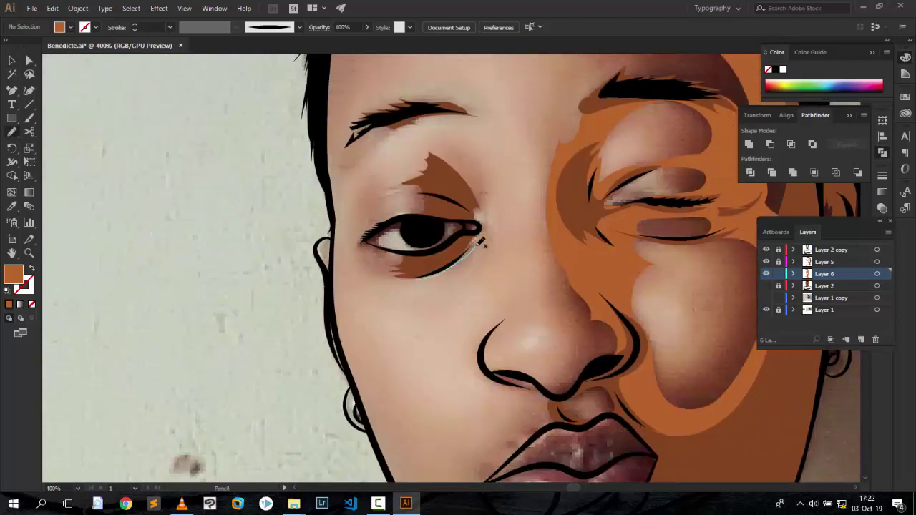
{"action": "left_click_drag", "start_coordinate": [416, 167], "coordinate": [366, 183]}
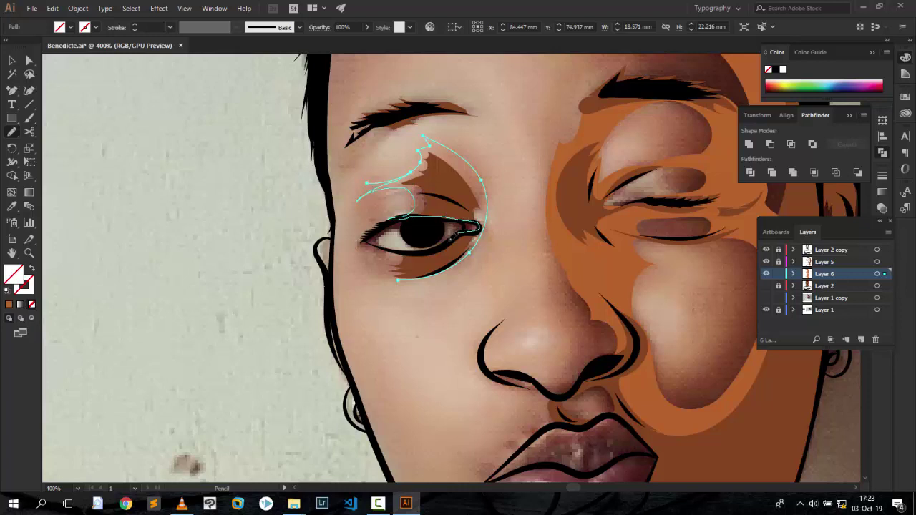
{"action": "left_click_drag", "start_coordinate": [366, 244], "coordinate": [360, 245]}
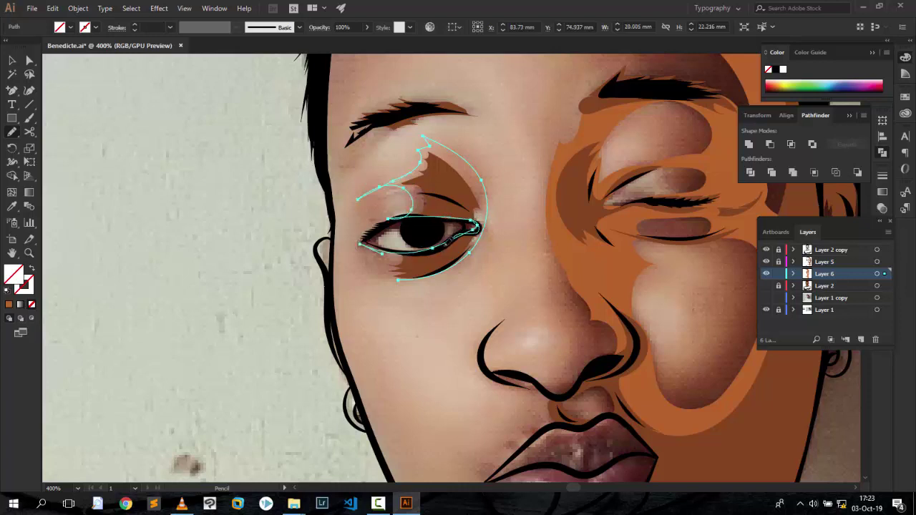
{"action": "left_click_drag", "start_coordinate": [477, 229], "coordinate": [363, 241]}
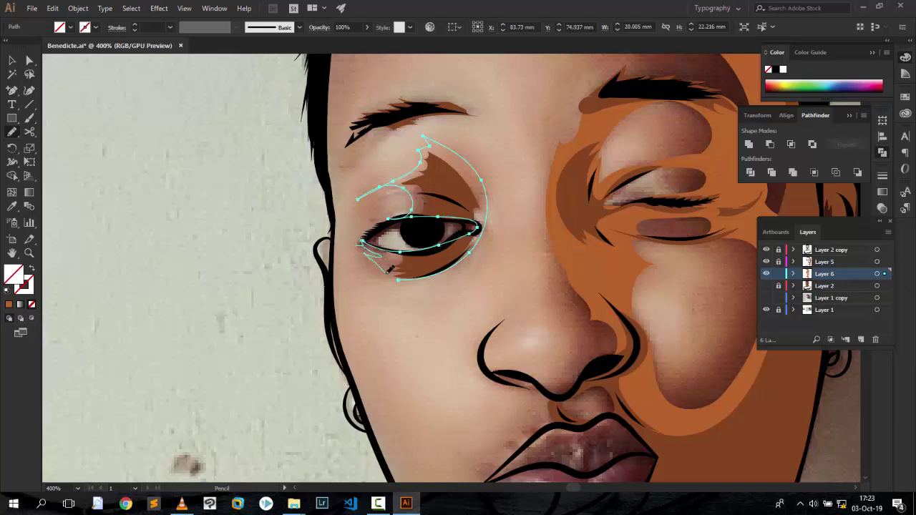
{"action": "left_click_drag", "start_coordinate": [389, 269], "coordinate": [362, 245]}
{"action": "left_click", "coordinate": [9, 304]}
Trace shadow strokes along the ear and under the nostril above the lip.
{"action": "left_click_drag", "start_coordinate": [569, 490], "coordinate": [580, 490]}
{"action": "left_click_drag", "start_coordinate": [432, 184], "coordinate": [460, 237]}
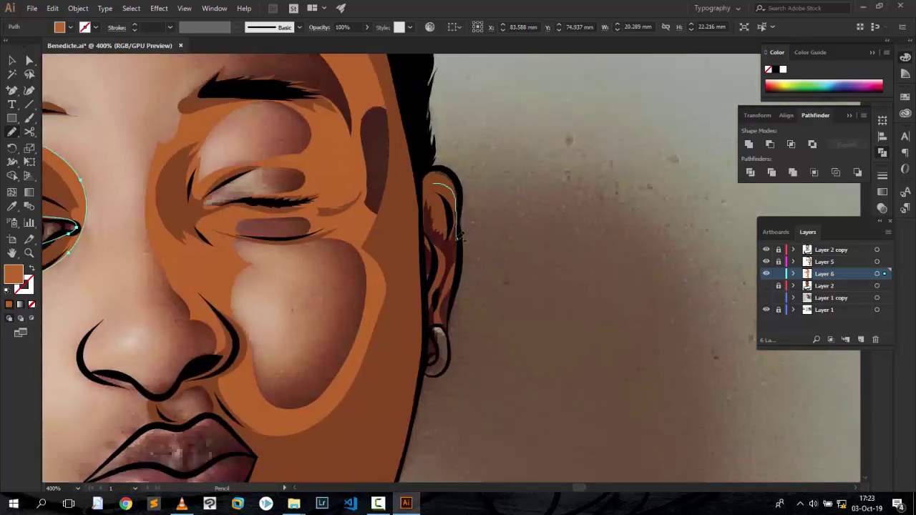
{"action": "left_click_drag", "start_coordinate": [431, 302], "coordinate": [427, 176]}
{"action": "scroll", "coordinate": [435, 179], "scroll_direction": "down", "scroll_amount": 5}
{"action": "scroll", "coordinate": [236, 301], "scroll_direction": "down", "scroll_amount": 1}
{"action": "mouse_move", "coordinate": [171, 248]}
{"action": "left_mouse_down"}
{"action": "mouse_move", "coordinate": [209, 236]}
{"action": "mouse_move", "coordinate": [239, 248]}
{"action": "left_mouse_up"}
Trace shadows along the eyebrow and the forehead hairline.
{"action": "scroll", "coordinate": [607, 491], "scroll_direction": "down", "scroll_amount": 4}
{"action": "scroll", "coordinate": [607, 491], "scroll_direction": "left", "scroll_amount": 10}
{"action": "scroll", "coordinate": [606, 491], "scroll_direction": "up", "scroll_amount": 3}
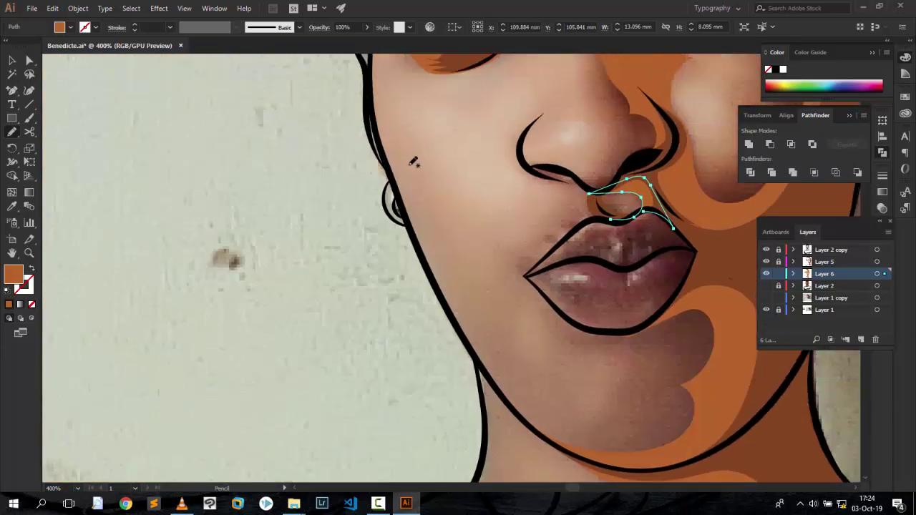
{"action": "scroll", "coordinate": [413, 163], "scroll_direction": "up", "scroll_amount": 6}
{"action": "left_click_drag", "start_coordinate": [509, 144], "coordinate": [373, 181]}
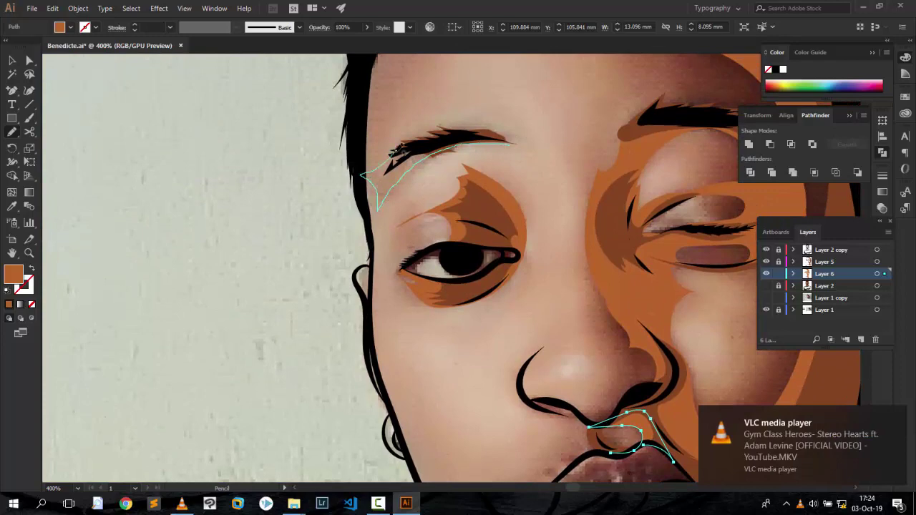
{"action": "left_click_drag", "start_coordinate": [522, 143], "coordinate": [390, 152]}
{"action": "scroll", "coordinate": [688, 107], "scroll_direction": "up", "scroll_amount": 5}
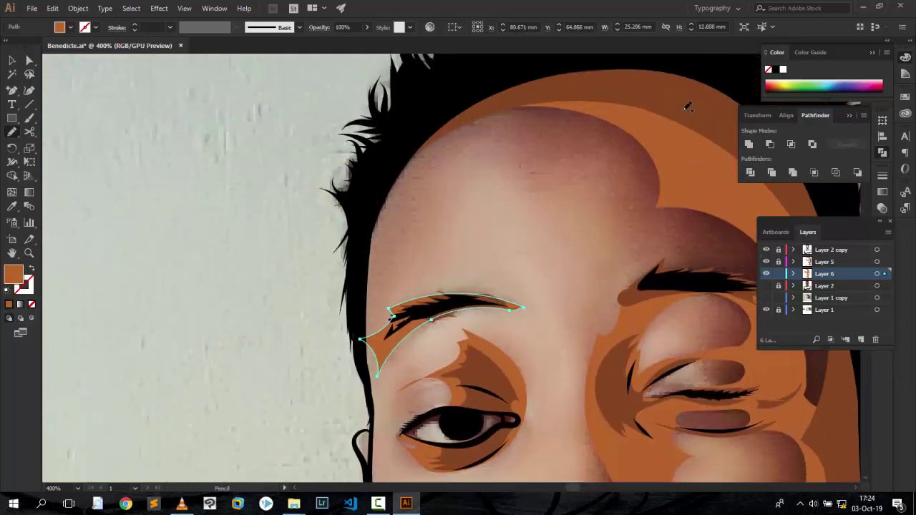
{"action": "mouse_move", "coordinate": [709, 129]}
{"action": "left_mouse_down"}
{"action": "mouse_move", "coordinate": [398, 237]}
{"action": "mouse_move", "coordinate": [410, 135]}
{"action": "left_mouse_up"}
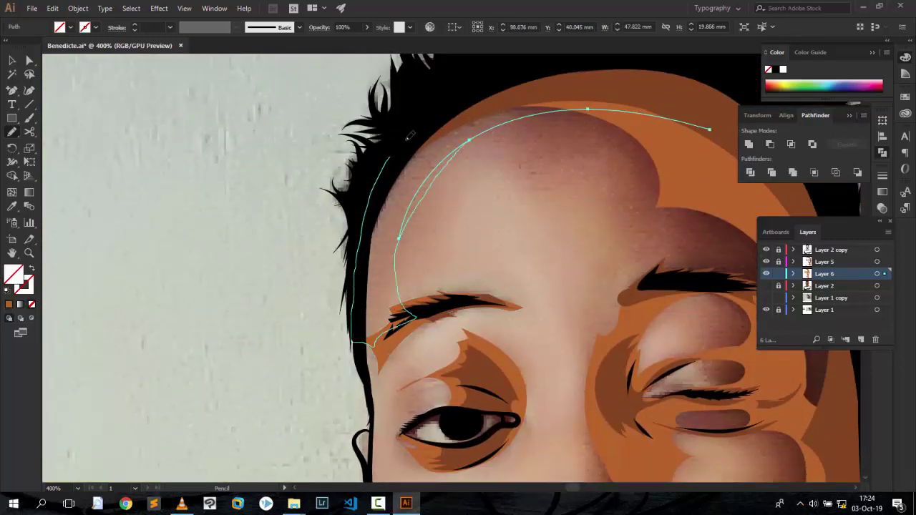
{"action": "scroll", "coordinate": [373, 222], "scroll_direction": "down", "scroll_amount": 7}
{"action": "scroll", "coordinate": [374, 222], "scroll_direction": "up", "scroll_amount": 2}
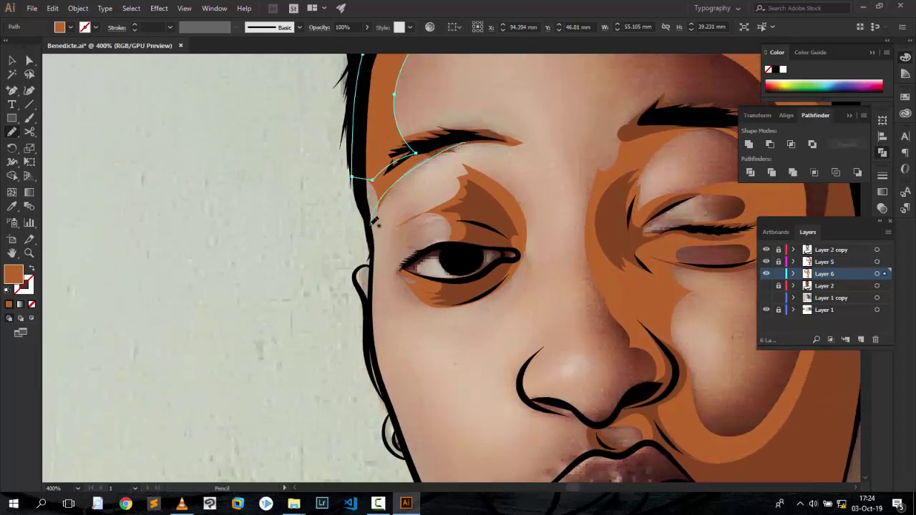
{"action": "key", "text": "ctrl+shift+a"}
Move down to the neck and start a shadow path there.
{"action": "scroll", "coordinate": [533, 197], "scroll_direction": "down", "scroll_amount": 4}
{"action": "scroll", "coordinate": [533, 197], "scroll_direction": "down", "scroll_amount": 4}
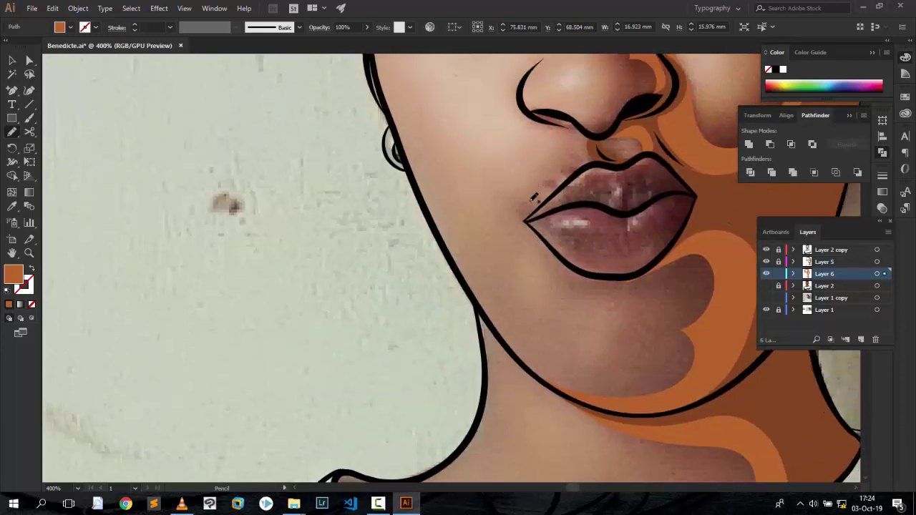
{"action": "scroll", "coordinate": [533, 197], "scroll_direction": "down", "scroll_amount": 2}
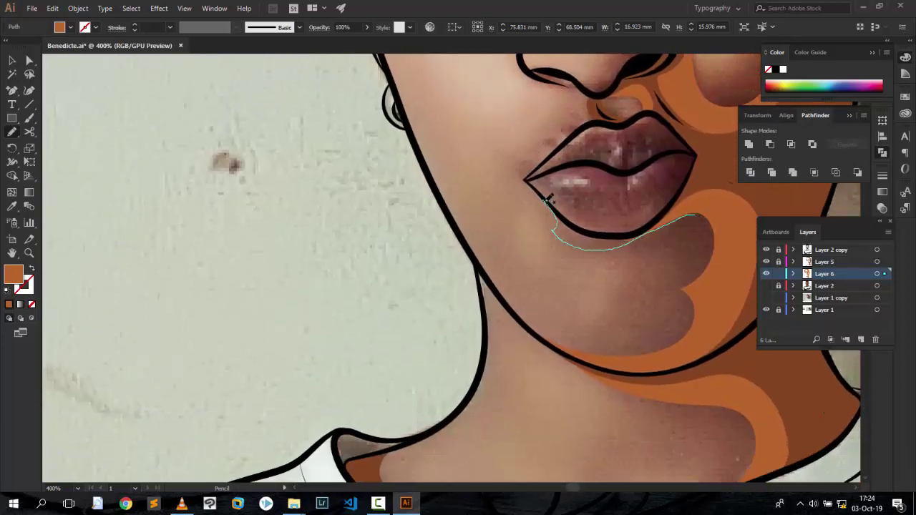
{"action": "scroll", "coordinate": [439, 293], "scroll_direction": "down", "scroll_amount": 8}
{"action": "mouse_move", "coordinate": [455, 236]}
{"action": "left_mouse_down"}
{"action": "mouse_move", "coordinate": [508, 330]}
{"action": "mouse_move", "coordinate": [455, 236]}
{"action": "left_mouse_up"}
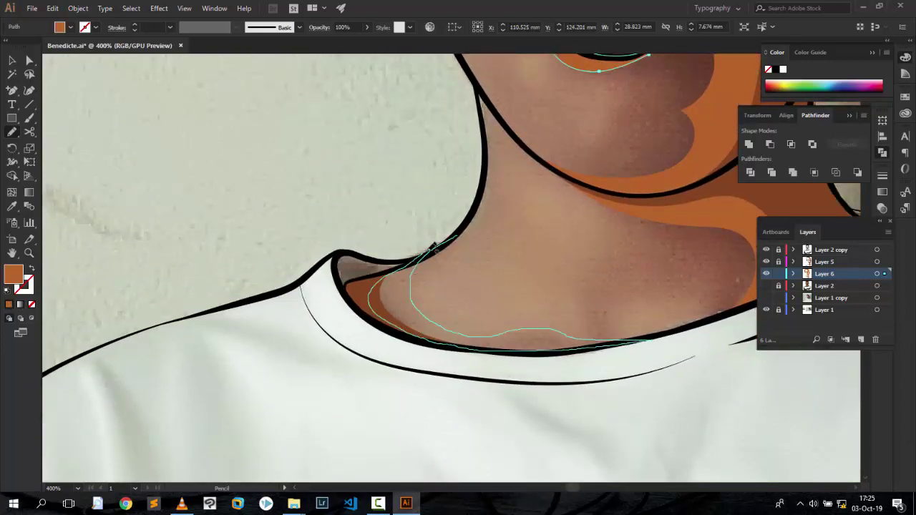
Hide the flat-colour layer, show the reference photo, and zoom in on the portrait.
{"action": "key", "text": "ctrl+minus"}
{"action": "key", "text": "ctrl+minus"}
{"action": "key", "text": "ctrl+minus"}
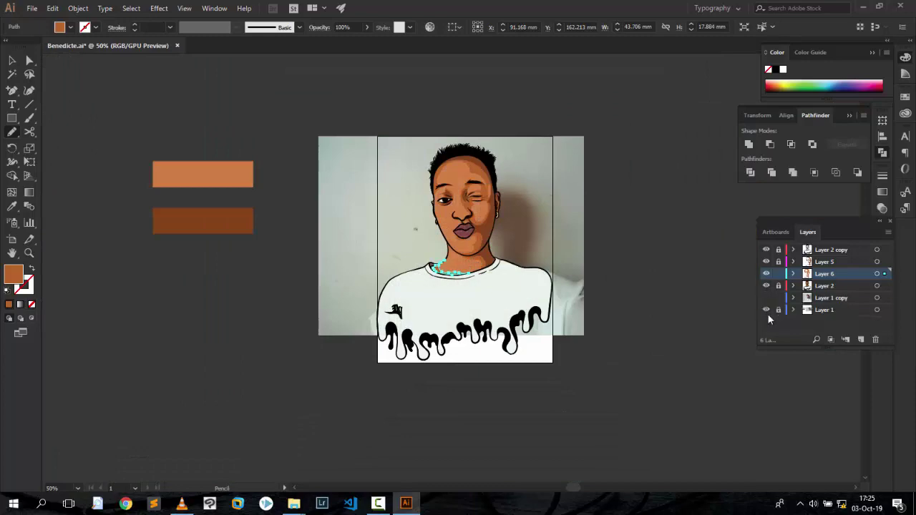
{"action": "key", "text": "ctrl+plus"}
{"action": "key", "text": "ctrl+plus"}
{"action": "key", "text": "ctrl+plus"}
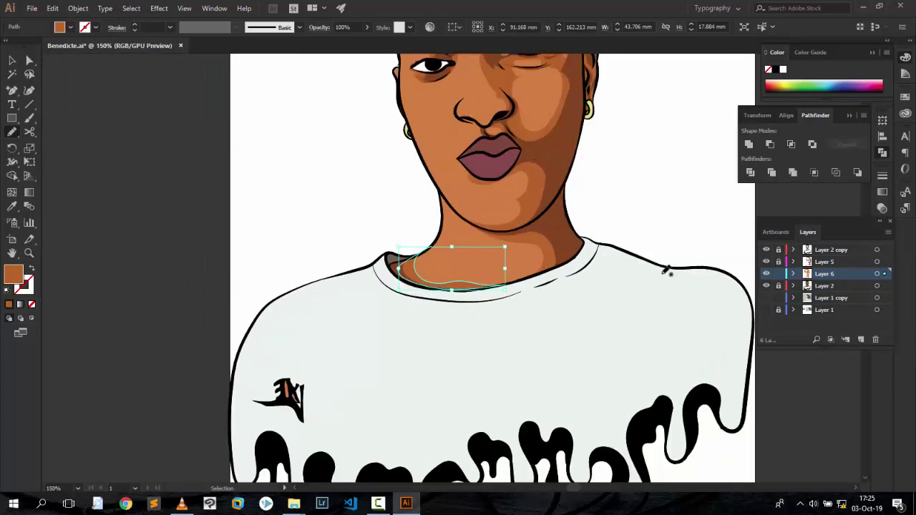
{"action": "left_click", "coordinate": [765, 286]}
{"action": "left_click", "coordinate": [766, 310]}
{"action": "key", "text": "ctrl+plus"}
{"action": "key", "text": "ctrl+plus"}
{"action": "key", "text": "ctrl+plus"}
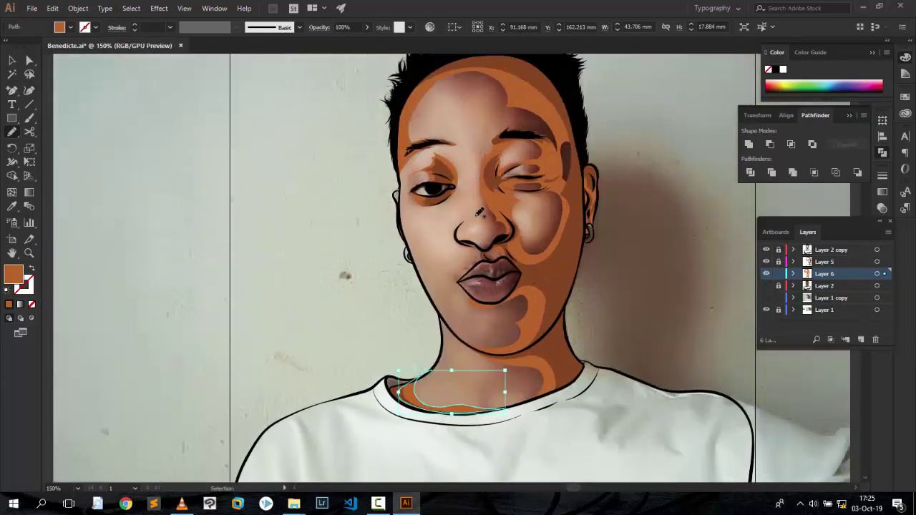
{"action": "scroll", "coordinate": [558, 91], "scroll_direction": "up", "scroll_amount": 3}
{"action": "scroll", "coordinate": [558, 91], "scroll_direction": "up", "scroll_amount": 2}
{"action": "scroll", "coordinate": [559, 91], "scroll_direction": "down", "scroll_amount": 2}
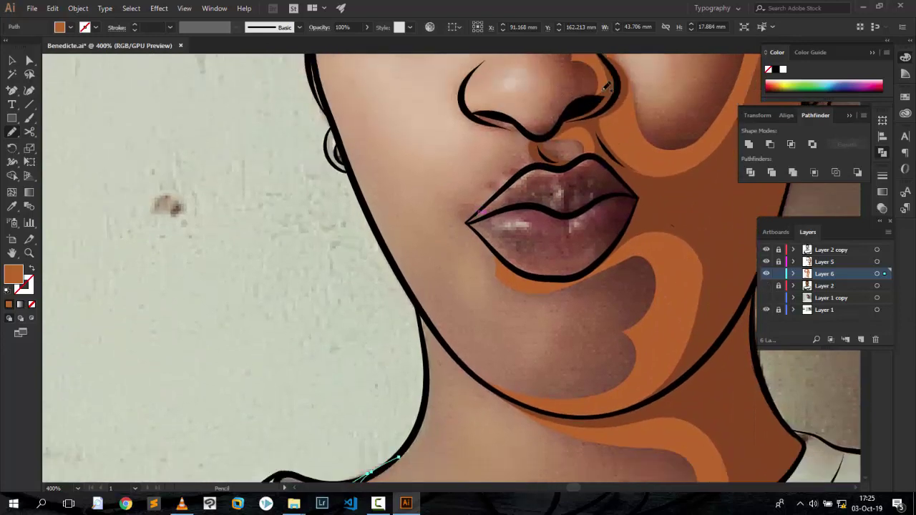
Trace a small shadow along the nostril edge and preview it over the flat colours.
{"action": "left_click_drag", "start_coordinate": [536, 119], "coordinate": [524, 128]}
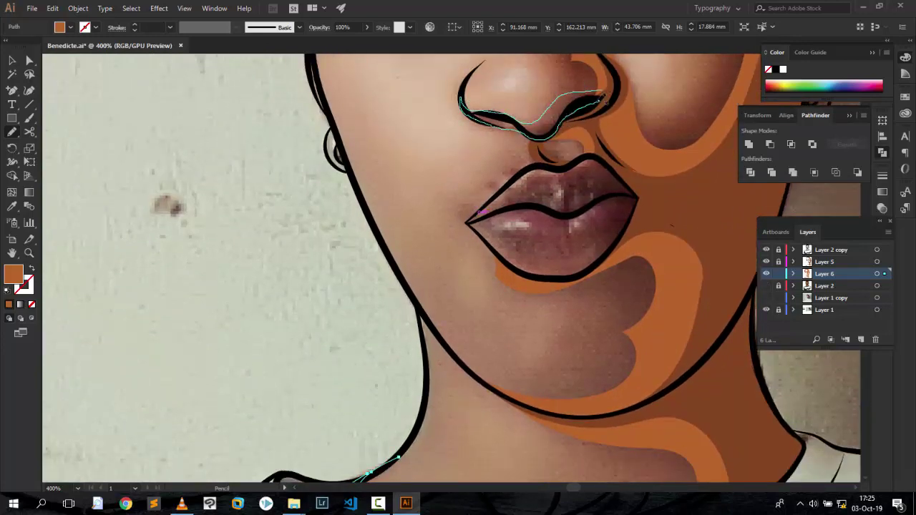
{"action": "key", "text": "ctrl+minus"}
{"action": "left_click", "coordinate": [766, 285]}
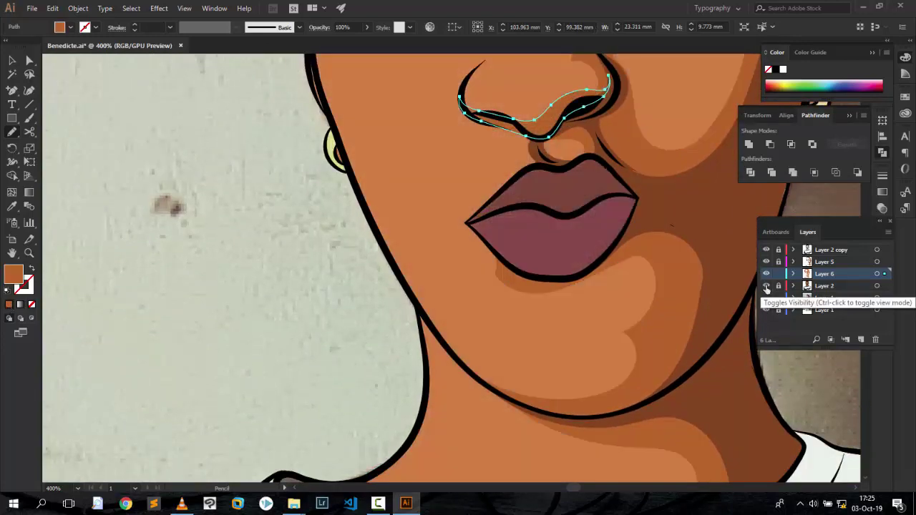
{"action": "key", "text": "ctrl+minus"}
{"action": "key", "text": "ctrl+minus"}
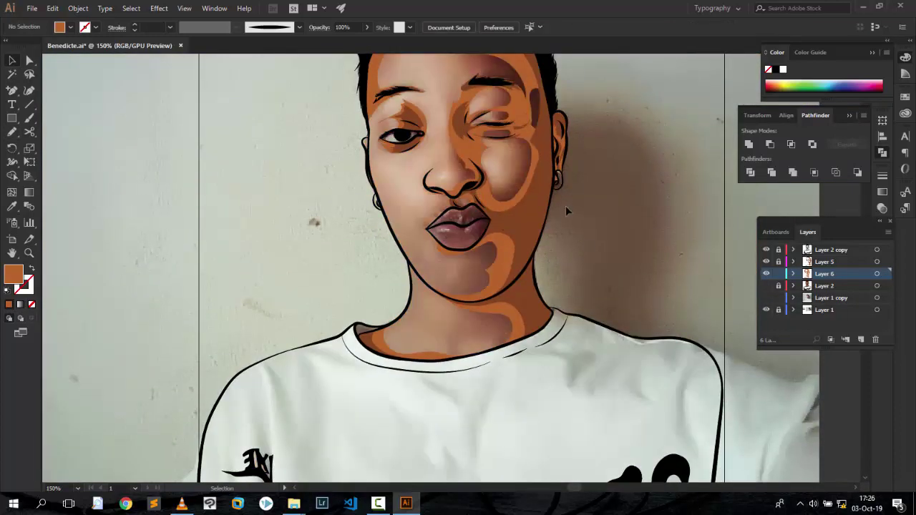
{"action": "scroll", "coordinate": [454, 350], "scroll_direction": "up", "scroll_amount": 1}
Pencil-trace a shadow from the lip corner up toward the nose.
{"action": "key", "text": "n"}
{"action": "scroll", "coordinate": [454, 351], "scroll_direction": "up", "scroll_amount": 2}
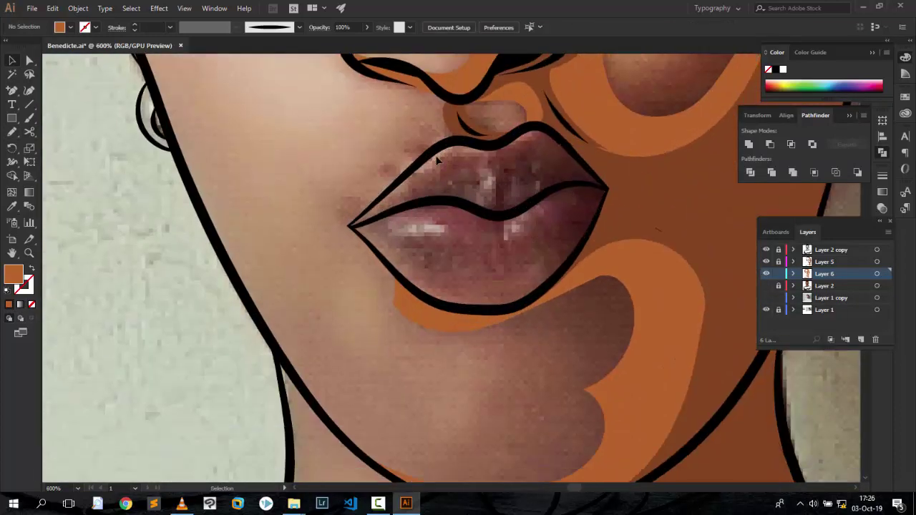
{"action": "scroll", "coordinate": [453, 351], "scroll_direction": "up", "scroll_amount": 2}
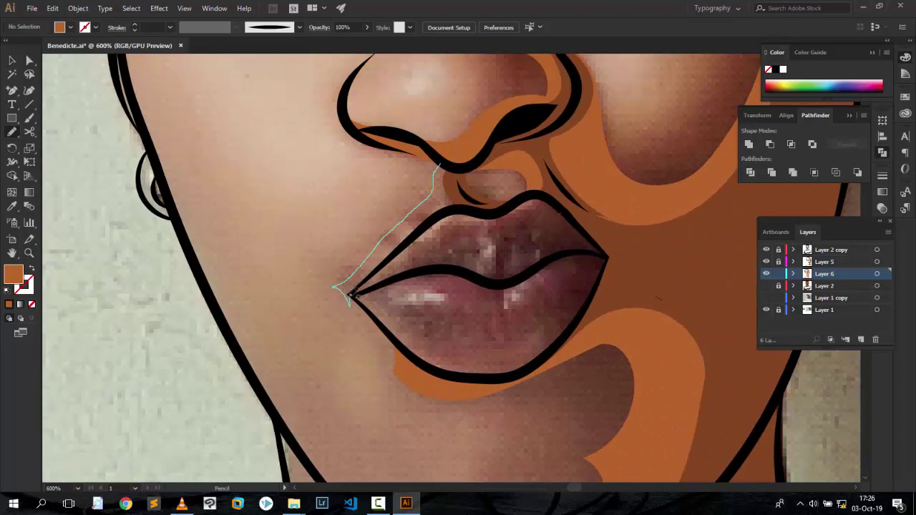
{"action": "left_click_drag", "start_coordinate": [350, 296], "coordinate": [474, 210]}
{"action": "scroll", "coordinate": [603, 204], "scroll_direction": "down", "scroll_amount": 3}
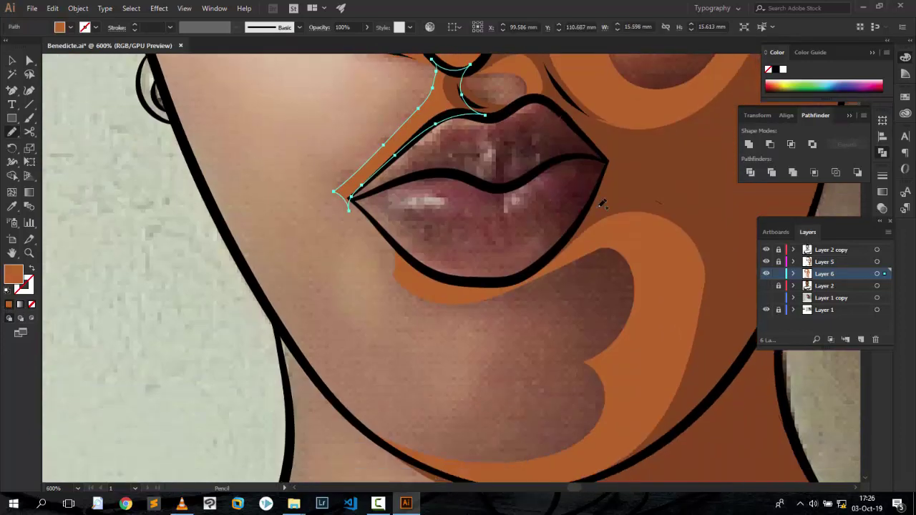
{"action": "key", "text": "ctrl+minus"}
Trace the shadow edge from the ear past the lip corner down toward the jaw and chin.
{"action": "key", "text": "ctrl+shift+a"}
{"action": "key", "text": "p"}
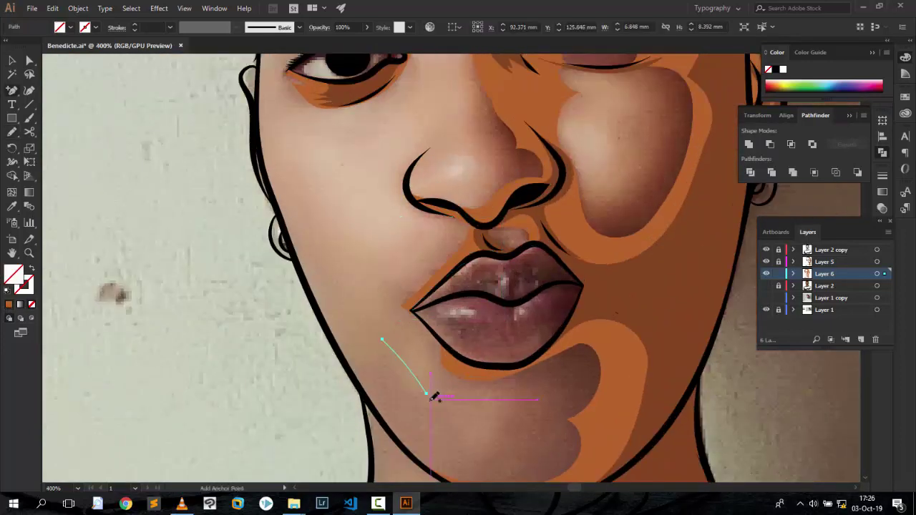
{"action": "key", "text": "n"}
{"action": "scroll", "coordinate": [513, 167], "scroll_direction": "down", "scroll_amount": 2}
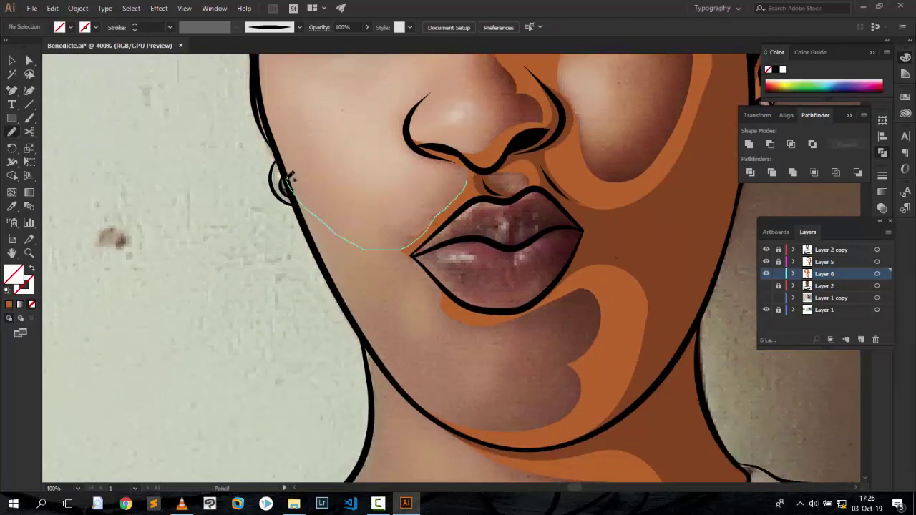
{"action": "left_click_drag", "start_coordinate": [419, 238], "coordinate": [285, 179]}
{"action": "scroll", "coordinate": [460, 175], "scroll_direction": "down", "scroll_amount": 1}
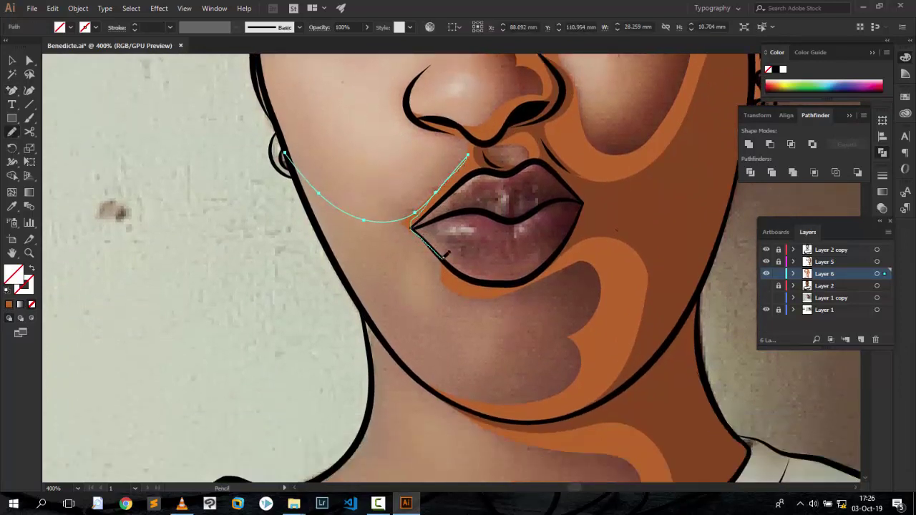
{"action": "left_click_drag", "start_coordinate": [434, 263], "coordinate": [411, 361]}
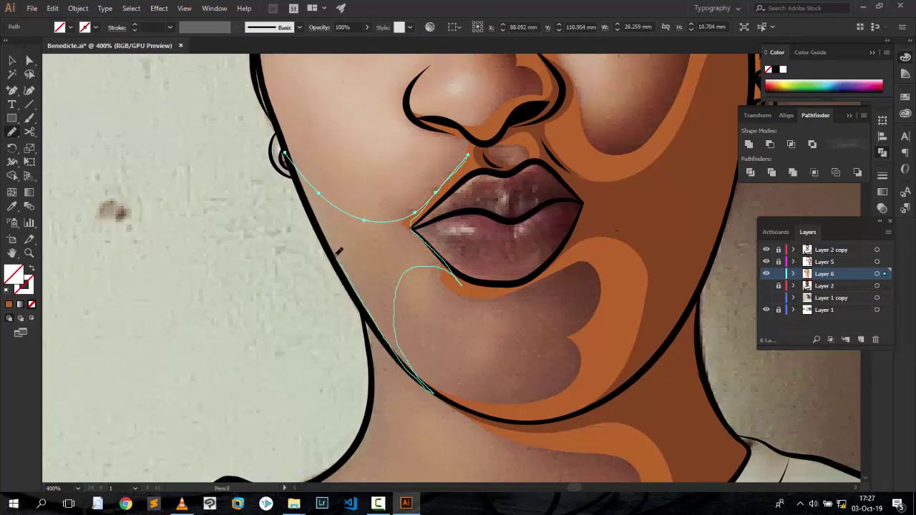
{"action": "scroll", "coordinate": [339, 251], "scroll_direction": "up", "scroll_amount": 1}
Fill the new shadow orange and preview the whole flat-colour portrait without the photo.
{"action": "left_click", "coordinate": [9, 304]}
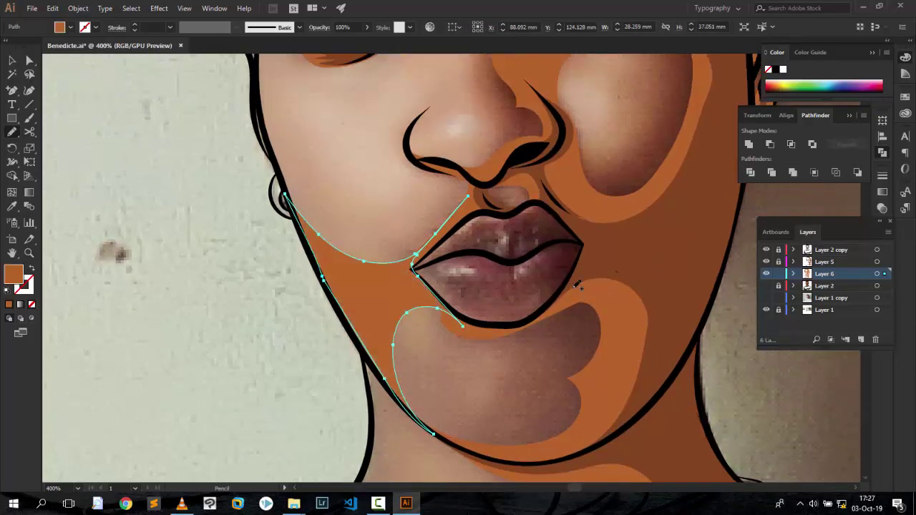
{"action": "left_click", "coordinate": [766, 286]}
{"action": "key", "text": "ctrl+1"}
{"action": "key", "text": "ctrl+plus"}
Zoom in on the eye, nose and lips and trace a shadow edge along the left jaw.
{"action": "key", "text": "ctrl+shift+a"}
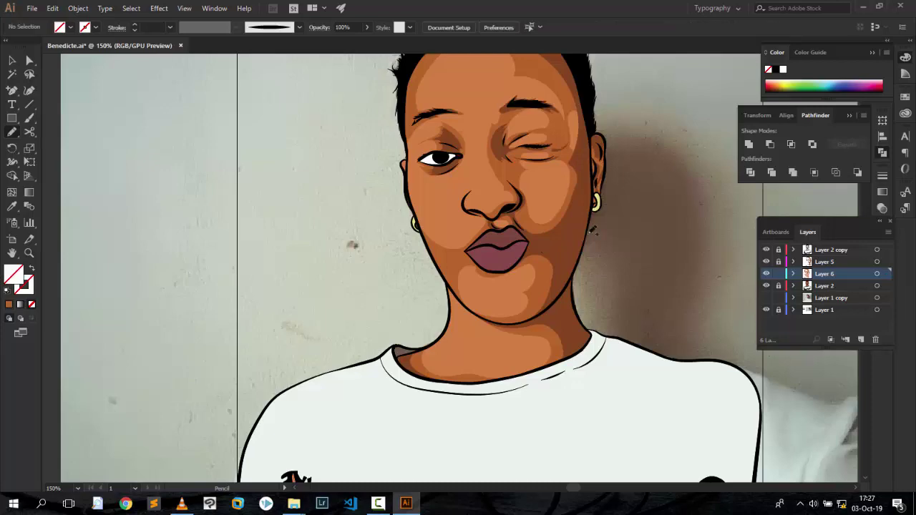
{"action": "scroll", "coordinate": [458, 286], "scroll_direction": "up", "scroll_amount": 1}
{"action": "key", "text": "ctrl+plus"}
{"action": "key", "text": "ctrl+plus"}
{"action": "key", "text": "ctrl+plus"}
{"action": "scroll", "coordinate": [356, 194], "scroll_direction": "down", "scroll_amount": 5}
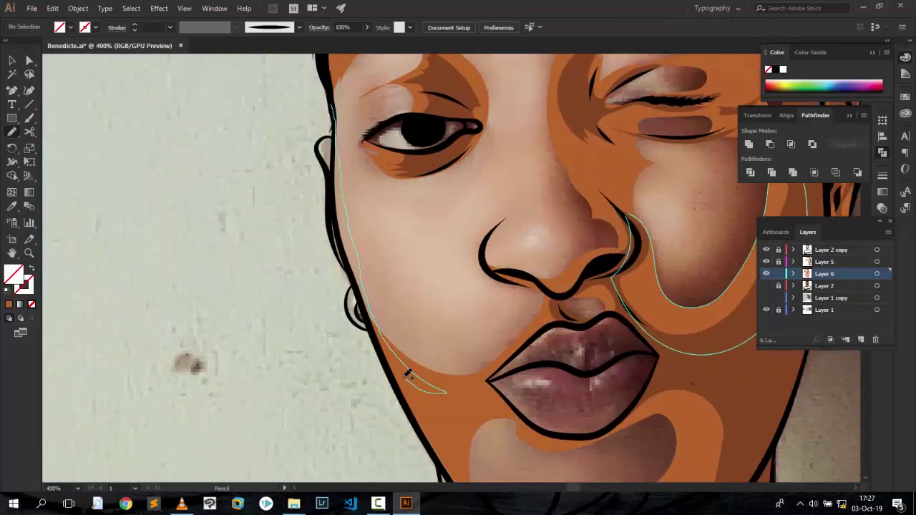
{"action": "left_click_drag", "start_coordinate": [375, 309], "coordinate": [337, 120]}
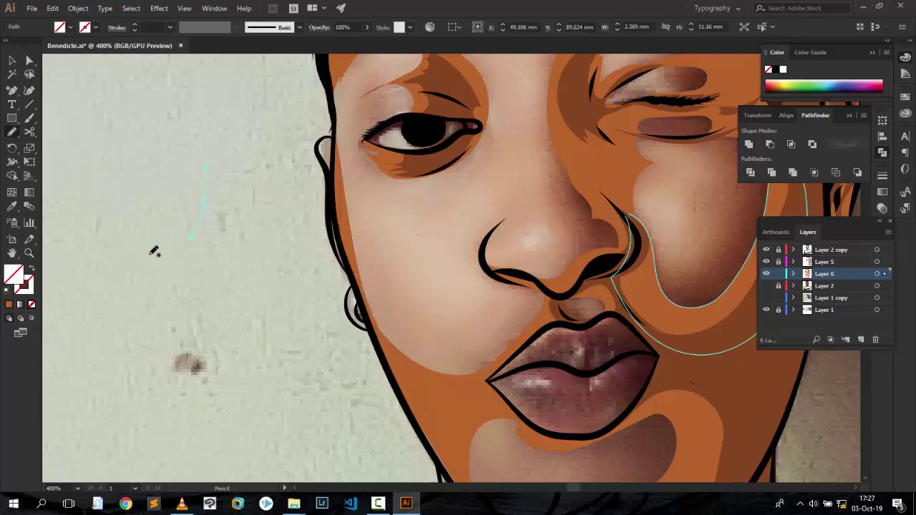
{"action": "key", "text": "ctrl+shift+a"}
{"action": "scroll", "coordinate": [633, 264], "scroll_direction": "up", "scroll_amount": 2}
Draw a thin orange shadow shape along the left temple beside the eye.
{"action": "left_click_drag", "start_coordinate": [343, 171], "coordinate": [335, 157]}
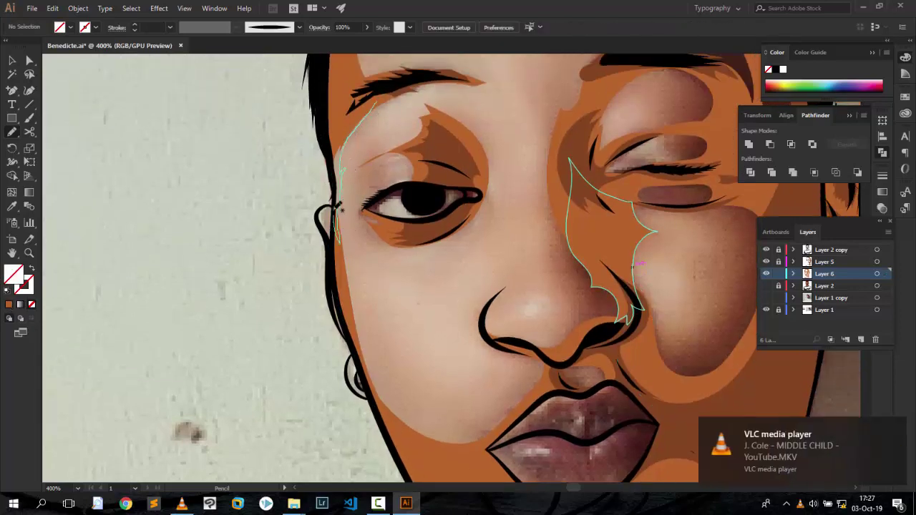
{"action": "scroll", "coordinate": [426, 256], "scroll_direction": "down", "scroll_amount": 5}
{"action": "key", "text": "ctrl+minus"}
{"action": "key", "text": "ctrl+minus"}
{"action": "key", "text": "ctrl+minus"}
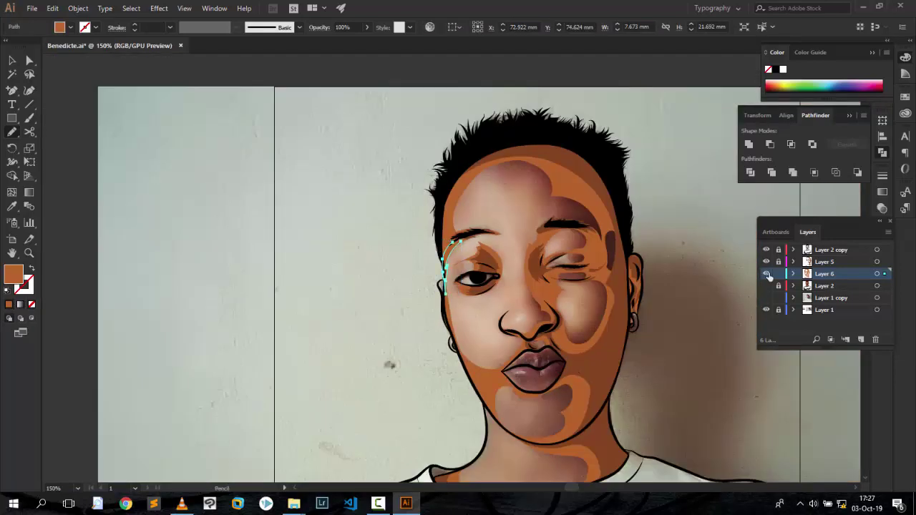
{"action": "key", "text": "ctrl+shift+a"}
Show the flat-colour layer and hide the photo to check the temple shading.
{"action": "left_click", "coordinate": [766, 285]}
{"action": "left_click", "coordinate": [766, 309]}
{"action": "scroll", "coordinate": [659, 282], "scroll_direction": "up", "scroll_amount": 2}
{"action": "scroll", "coordinate": [658, 282], "scroll_direction": "down", "scroll_amount": 2}
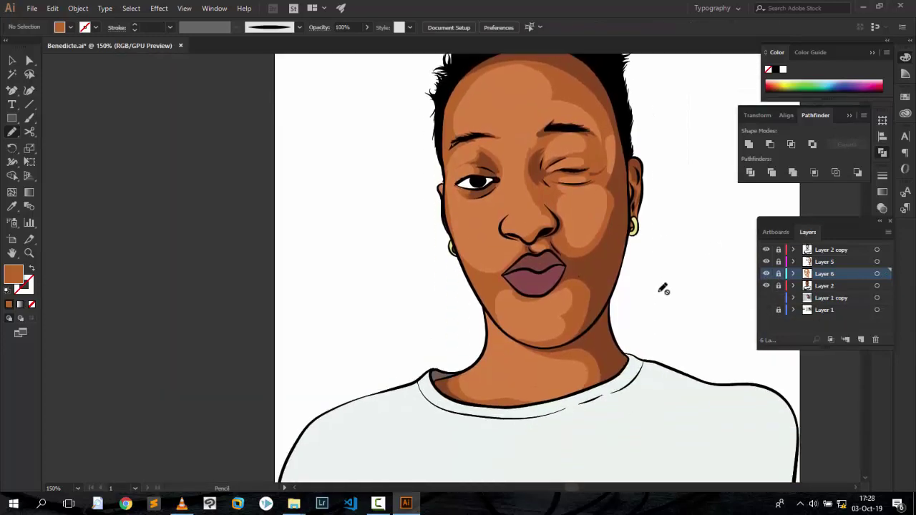
{"action": "scroll", "coordinate": [663, 289], "scroll_direction": "down", "scroll_amount": 1}
{"action": "scroll", "coordinate": [662, 289], "scroll_direction": "up", "scroll_amount": 2}
Restore the photo, hide the flat-colour layer, and add a new empty Layer 7.
{"action": "left_click", "coordinate": [765, 309]}
{"action": "left_click", "coordinate": [765, 285]}
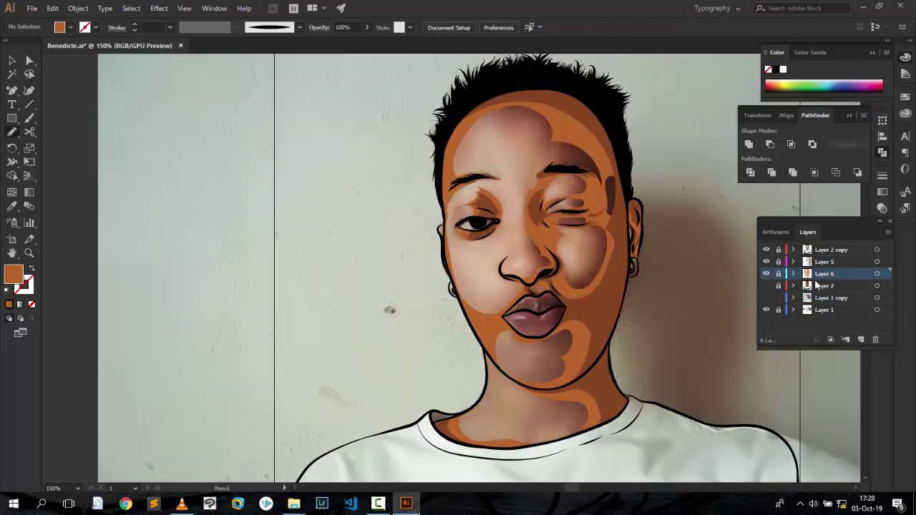
{"action": "left_click", "coordinate": [860, 339]}
{"action": "scroll", "coordinate": [594, 218], "scroll_direction": "up", "scroll_amount": 3}
Adjust the orange fill colour in the colour picker.
{"action": "scroll", "coordinate": [501, 229], "scroll_direction": "right", "scroll_amount": 2}
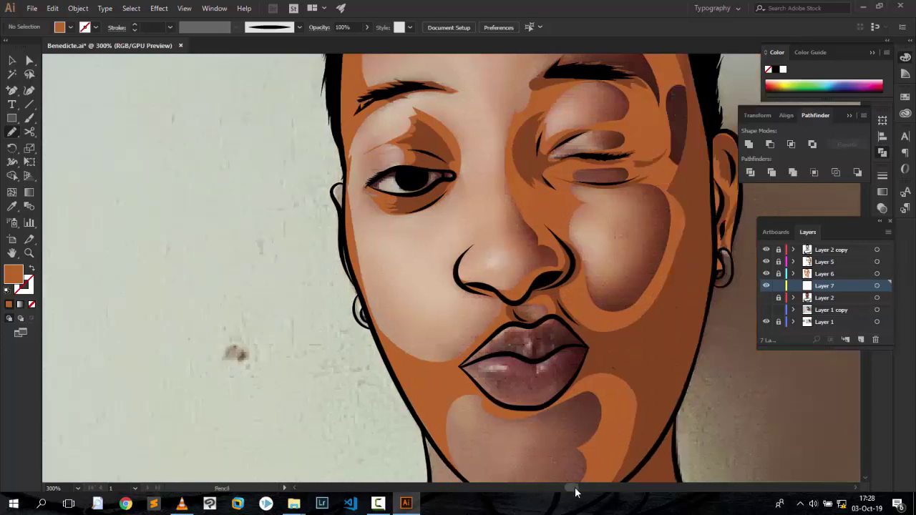
{"action": "scroll", "coordinate": [356, 239], "scroll_direction": "down", "scroll_amount": 2}
{"action": "double_click", "coordinate": [13, 273]}
{"action": "left_click", "coordinate": [711, 280]}
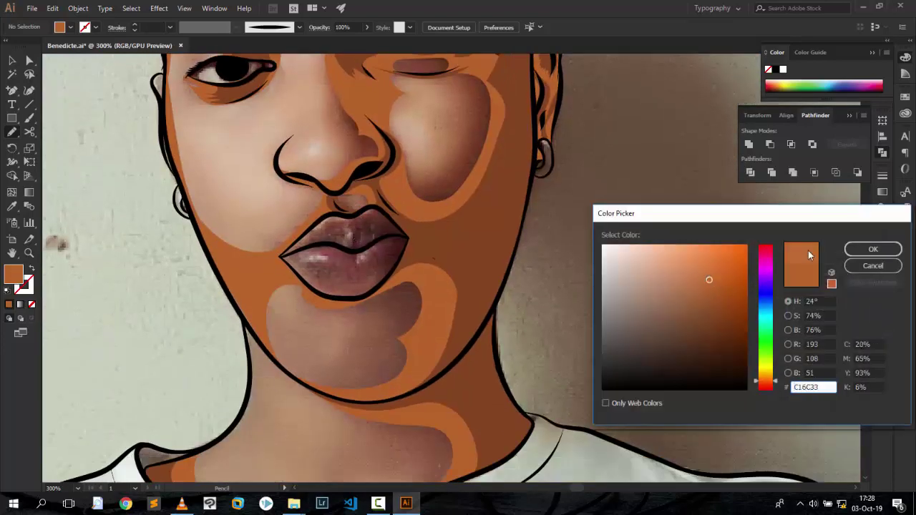
{"action": "left_click", "coordinate": [873, 247]}
{"action": "scroll", "coordinate": [496, 212], "scroll_direction": "up", "scroll_amount": 2}
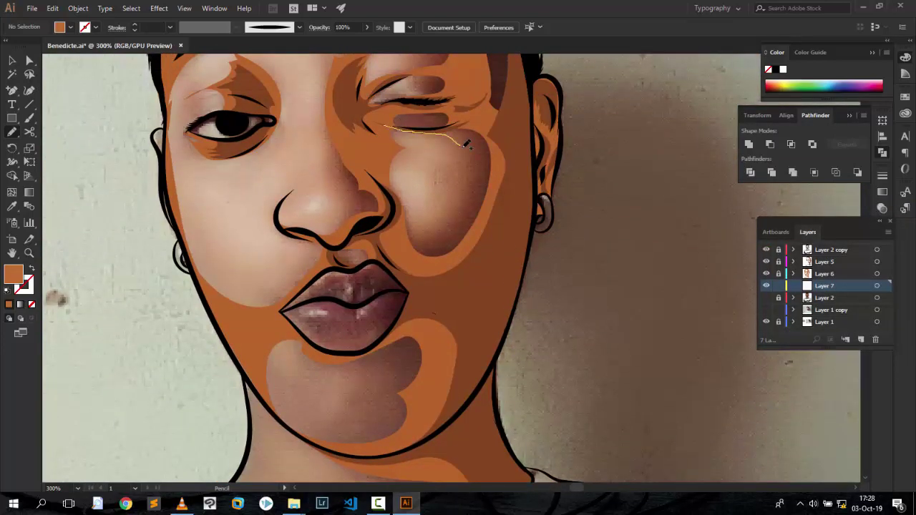
Trace orange shapes down the cheek under the closed eye and around the forehead.
{"action": "left_click_drag", "start_coordinate": [389, 191], "coordinate": [478, 240]}
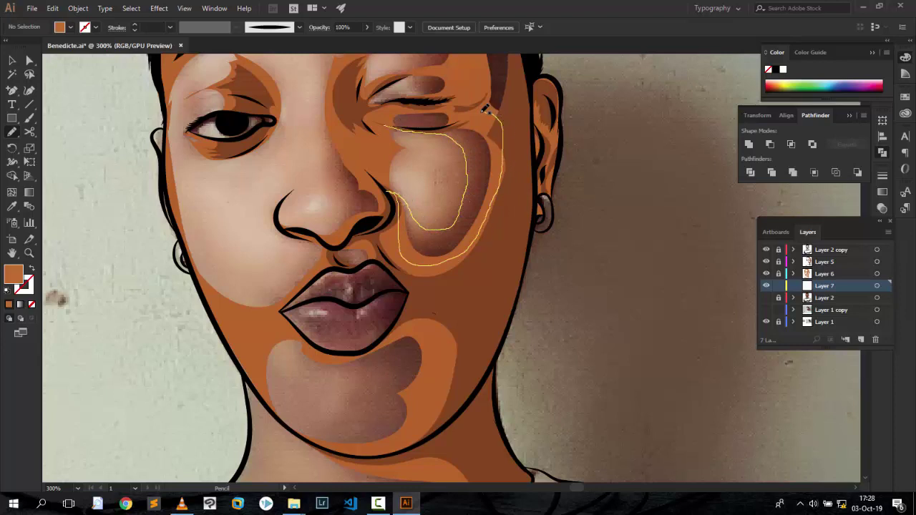
{"action": "left_click_drag", "start_coordinate": [405, 126], "coordinate": [379, 122]}
{"action": "scroll", "coordinate": [465, 271], "scroll_direction": "up", "scroll_amount": 4}
{"action": "scroll", "coordinate": [465, 272], "scroll_direction": "up", "scroll_amount": 3}
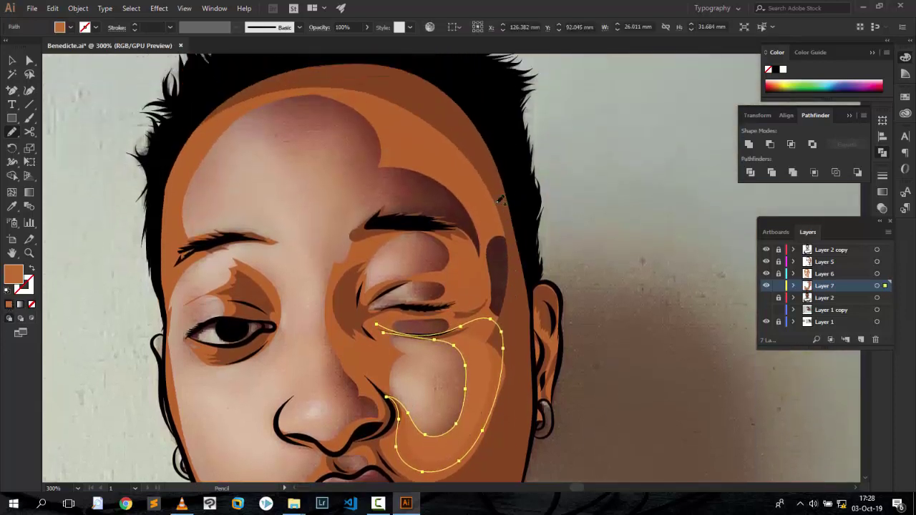
{"action": "left_click_drag", "start_coordinate": [466, 274], "coordinate": [366, 229]}
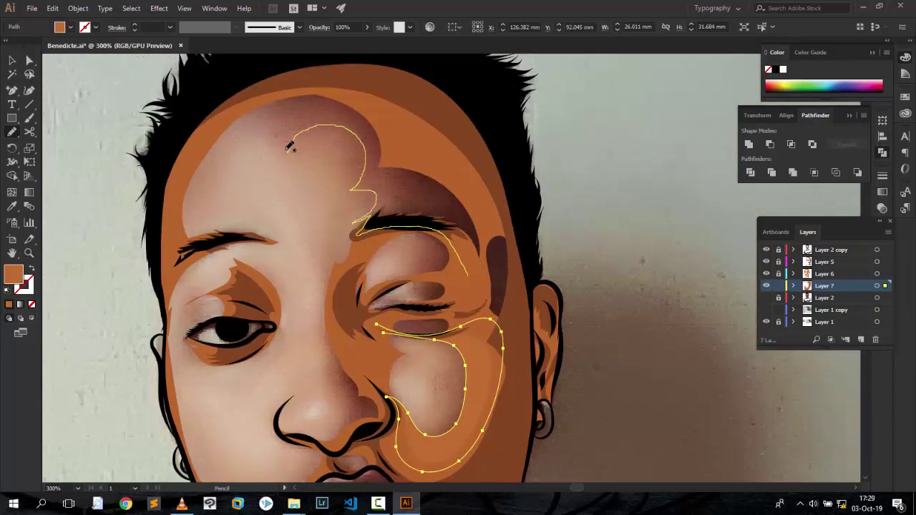
{"action": "left_click_drag", "start_coordinate": [289, 147], "coordinate": [477, 304]}
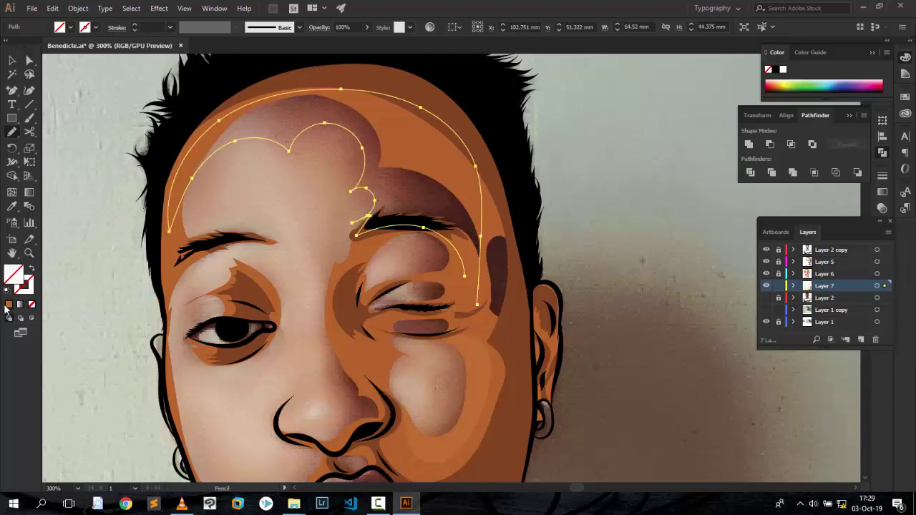
{"action": "left_click", "coordinate": [9, 304]}
Add an orange shape along the bridge of the nose.
{"action": "scroll", "coordinate": [333, 250], "scroll_direction": "down", "scroll_amount": 3}
{"action": "scroll", "coordinate": [333, 249], "scroll_direction": "down", "scroll_amount": 4}
{"action": "left_click_drag", "start_coordinate": [326, 203], "coordinate": [326, 203]}
{"action": "scroll", "coordinate": [327, 276], "scroll_direction": "up", "scroll_amount": 3}
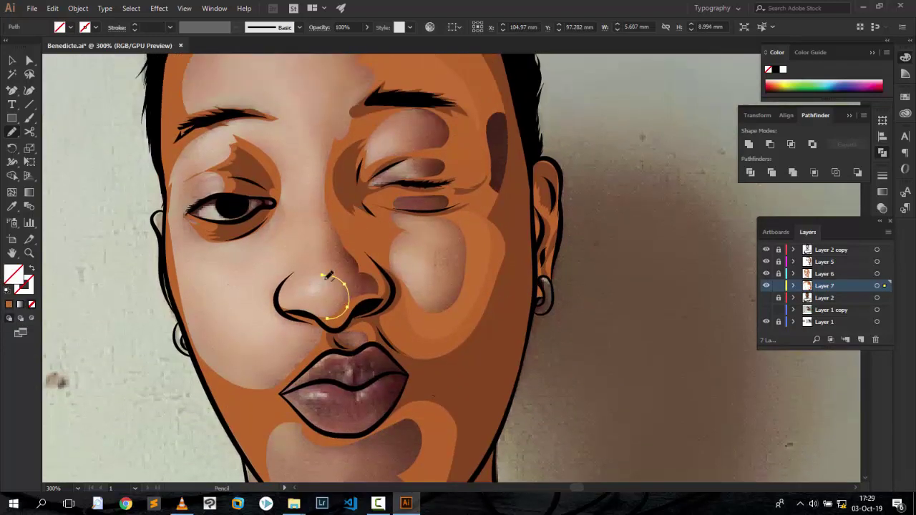
{"action": "left_click_drag", "start_coordinate": [324, 256], "coordinate": [350, 315]}
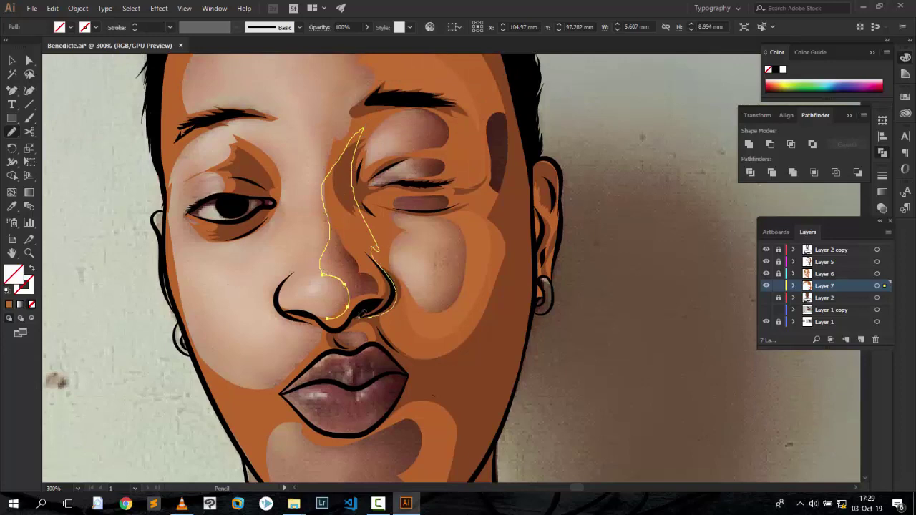
{"action": "left_click", "coordinate": [8, 304]}
Trace shading shapes around the chin below the lips and across the neck.
{"action": "scroll", "coordinate": [358, 251], "scroll_direction": "down", "scroll_amount": 5}
{"action": "left_click_drag", "start_coordinate": [397, 150], "coordinate": [419, 164]}
{"action": "scroll", "coordinate": [286, 250], "scroll_direction": "down", "scroll_amount": 1}
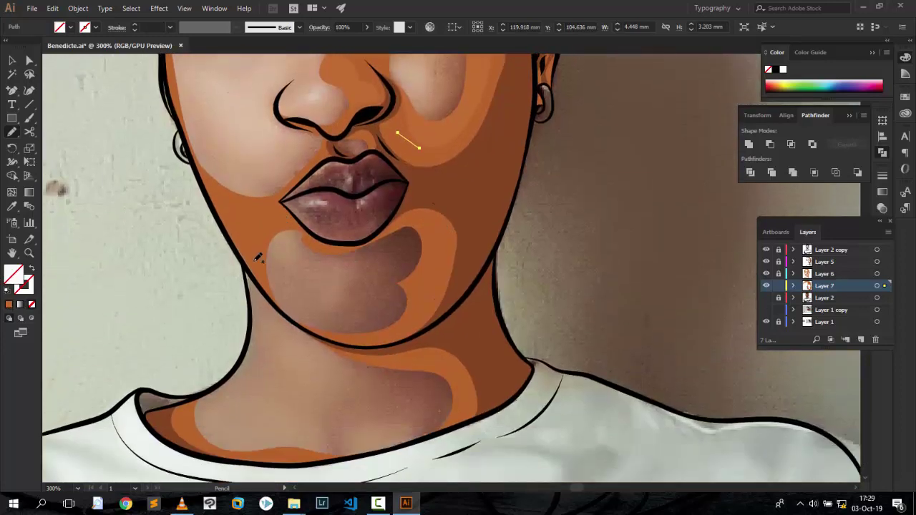
{"action": "left_click_drag", "start_coordinate": [352, 319], "coordinate": [256, 256]}
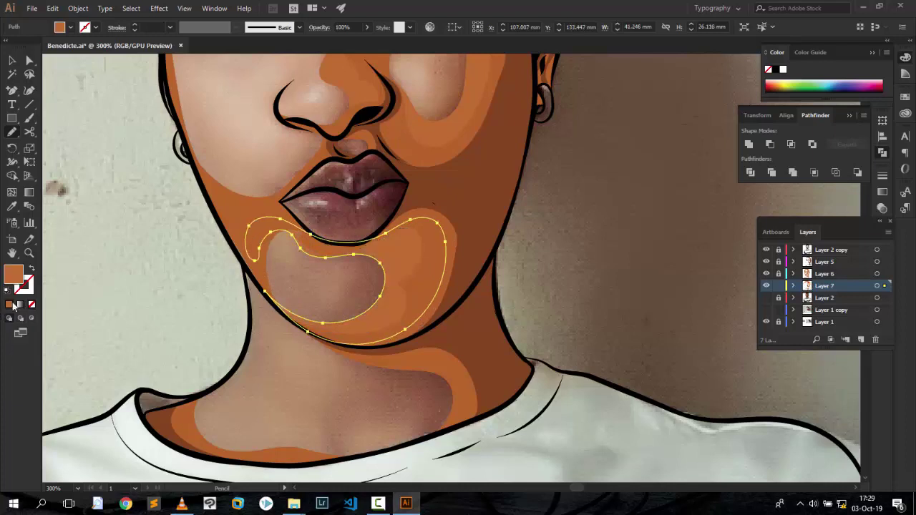
{"action": "scroll", "coordinate": [385, 341], "scroll_direction": "down", "scroll_amount": 4}
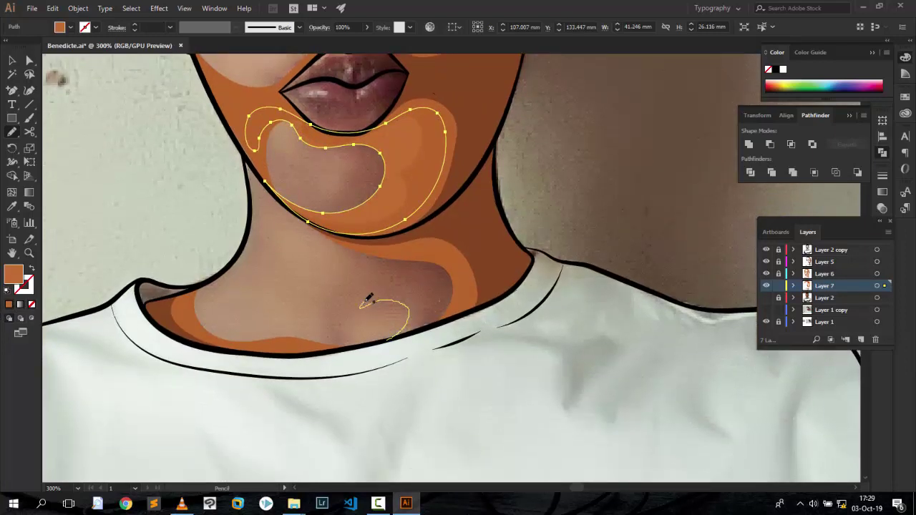
{"action": "left_click_drag", "start_coordinate": [361, 305], "coordinate": [304, 229]}
{"action": "left_click_drag", "start_coordinate": [281, 188], "coordinate": [407, 313]}
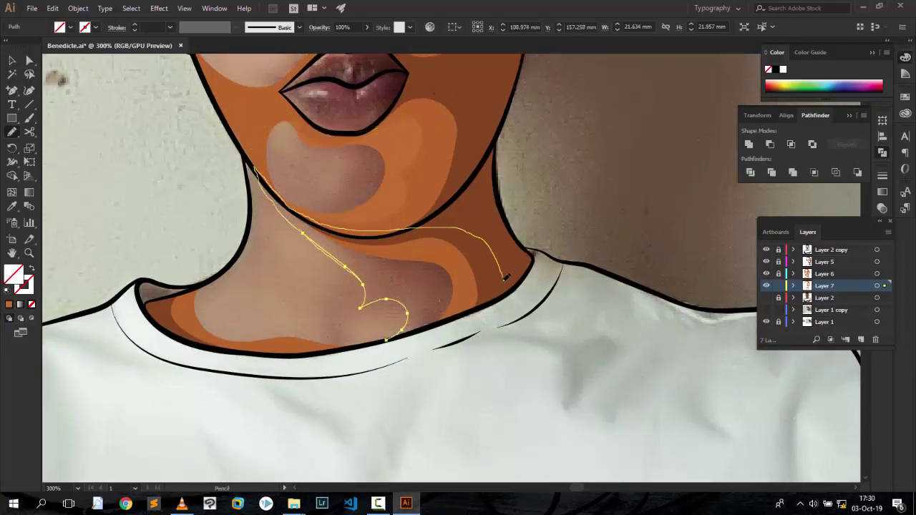
{"action": "scroll", "coordinate": [561, 242], "scroll_direction": "up", "scroll_amount": 4}
{"action": "scroll", "coordinate": [562, 242], "scroll_direction": "up", "scroll_amount": 2}
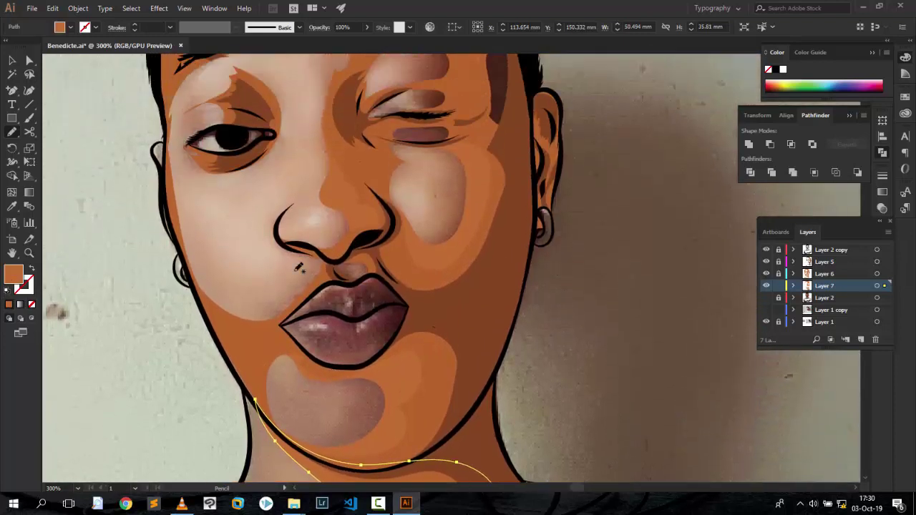
Draw an orange shape from the nostril around the left cheek and eye up to the forehead.
{"action": "left_click_drag", "start_coordinate": [292, 285], "coordinate": [181, 166]}
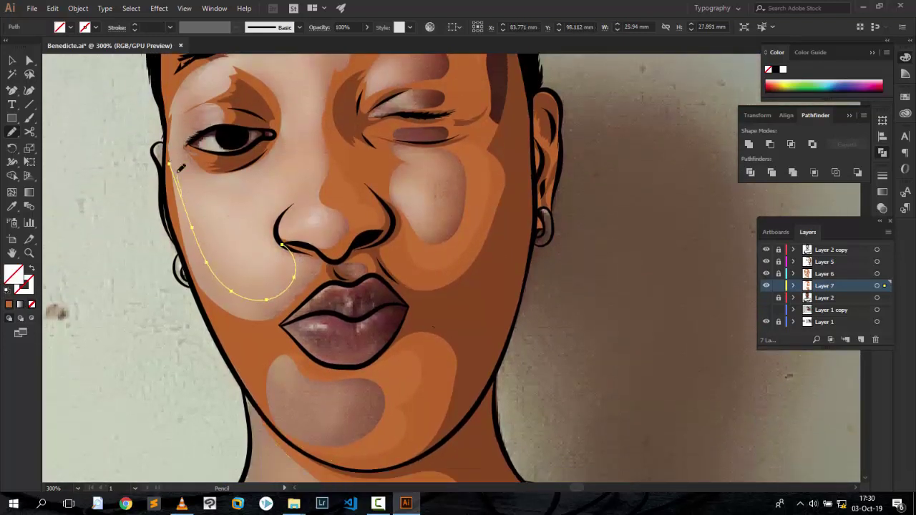
{"action": "left_click_drag", "start_coordinate": [205, 125], "coordinate": [239, 104]}
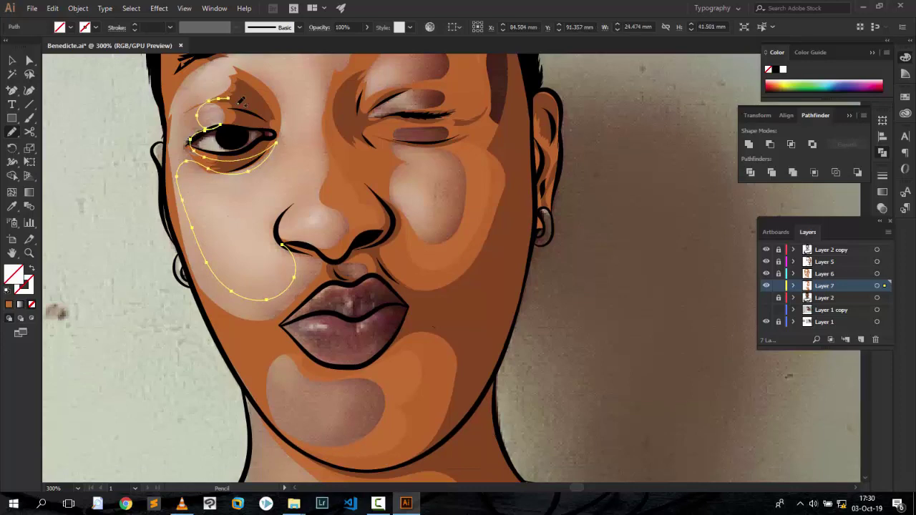
{"action": "left_click_drag", "start_coordinate": [180, 103], "coordinate": [220, 317]}
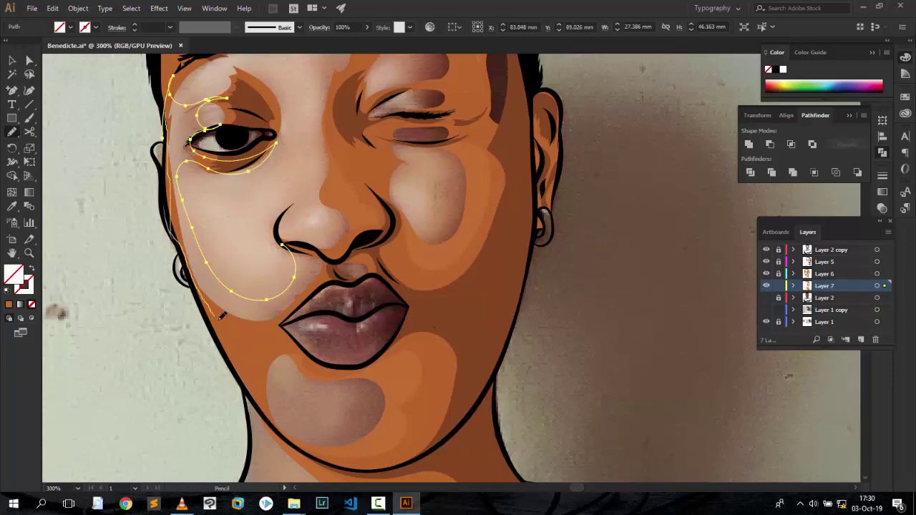
{"action": "key", "text": "comma"}
{"action": "scroll", "coordinate": [343, 247], "scroll_direction": "up", "scroll_amount": 5}
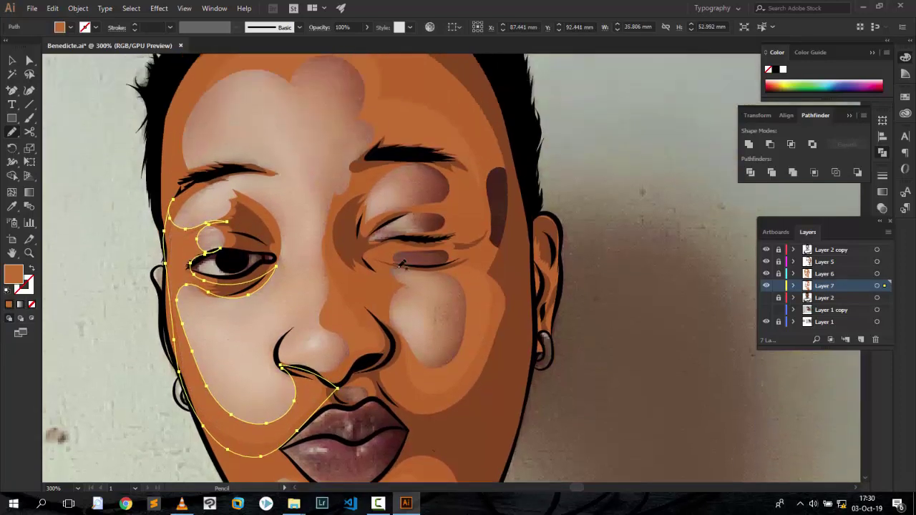
Extend highlight outlines around the right eye and under the left eye to the eyebrow, then hide Layer 7 to check.
{"action": "left_click_drag", "start_coordinate": [398, 318], "coordinate": [471, 247]}
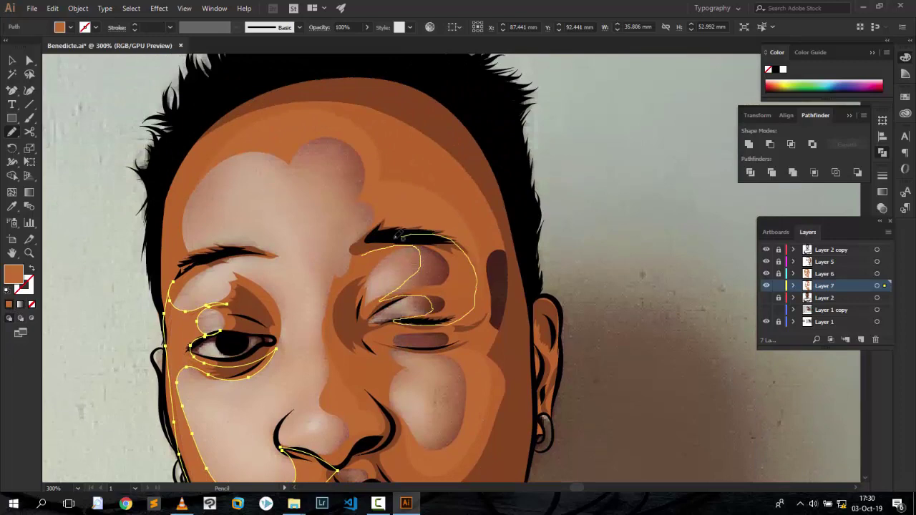
{"action": "scroll", "coordinate": [299, 215], "scroll_direction": "down", "scroll_amount": 4}
{"action": "scroll", "coordinate": [299, 200], "scroll_direction": "down", "scroll_amount": 1}
{"action": "scroll", "coordinate": [299, 201], "scroll_direction": "up", "scroll_amount": 1}
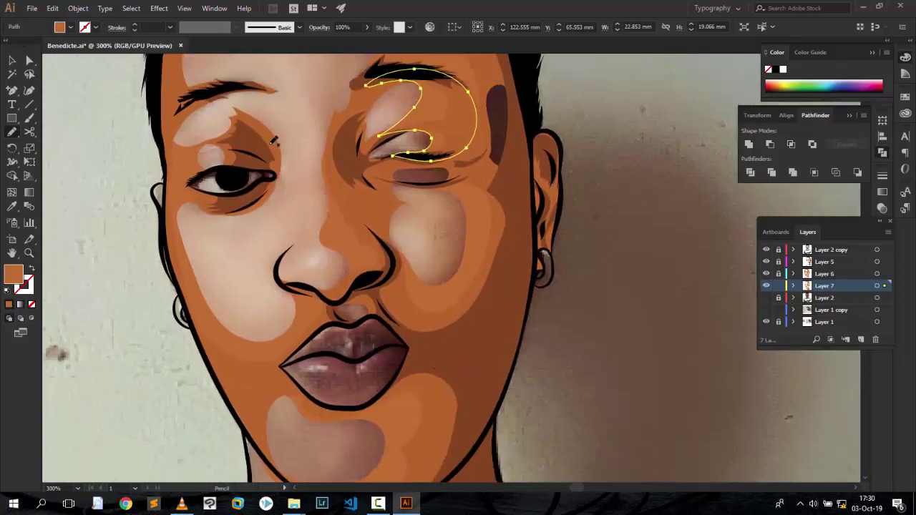
{"action": "scroll", "coordinate": [292, 196], "scroll_direction": "up", "scroll_amount": 2}
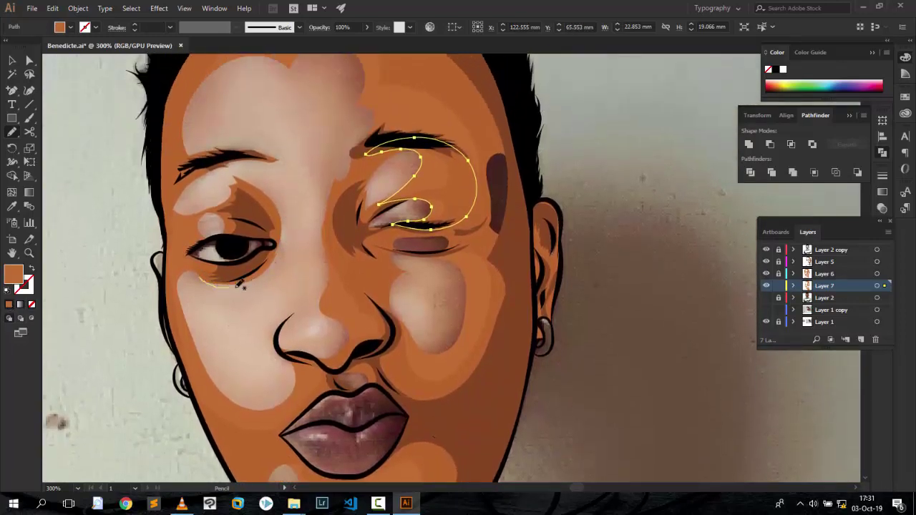
{"action": "mouse_move", "coordinate": [264, 281]}
{"action": "left_mouse_down"}
{"action": "mouse_move", "coordinate": [266, 166]}
{"action": "mouse_move", "coordinate": [207, 156]}
{"action": "mouse_move", "coordinate": [217, 189]}
{"action": "left_mouse_up"}
{"action": "left_click", "coordinate": [766, 286]}
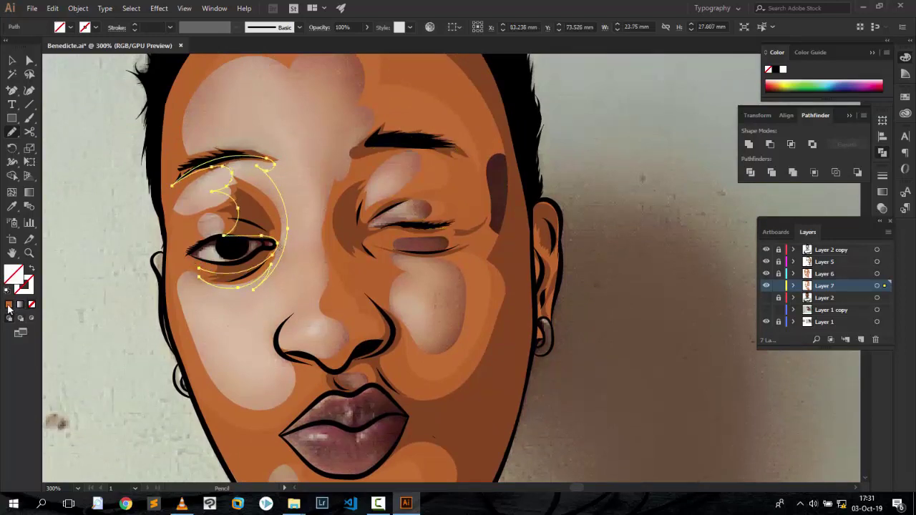
{"action": "scroll", "coordinate": [766, 288], "scroll_direction": "down", "scroll_amount": 3}
Show Layer 7 again and toggle the shirt and face shading on and off to compare.
{"action": "left_click", "coordinate": [766, 285]}
{"action": "scroll", "coordinate": [693, 297], "scroll_direction": "down", "scroll_amount": 5}
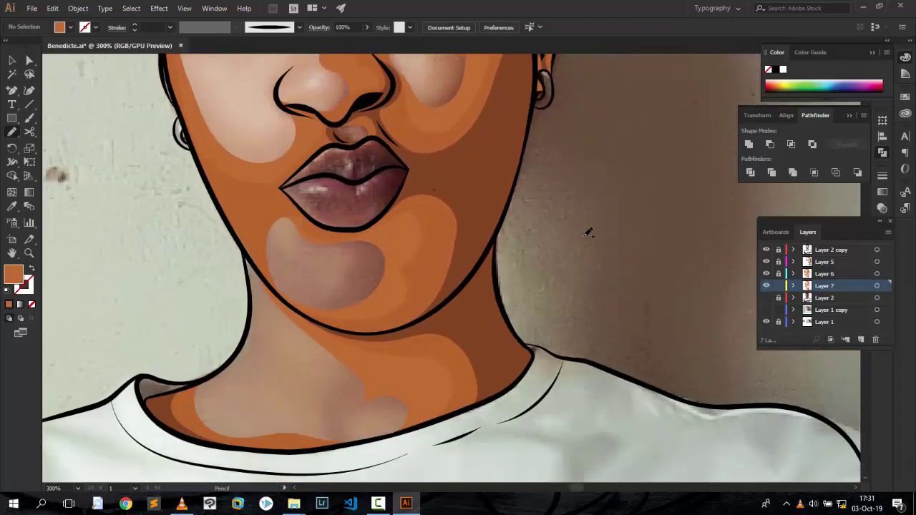
{"action": "key", "text": "v"}
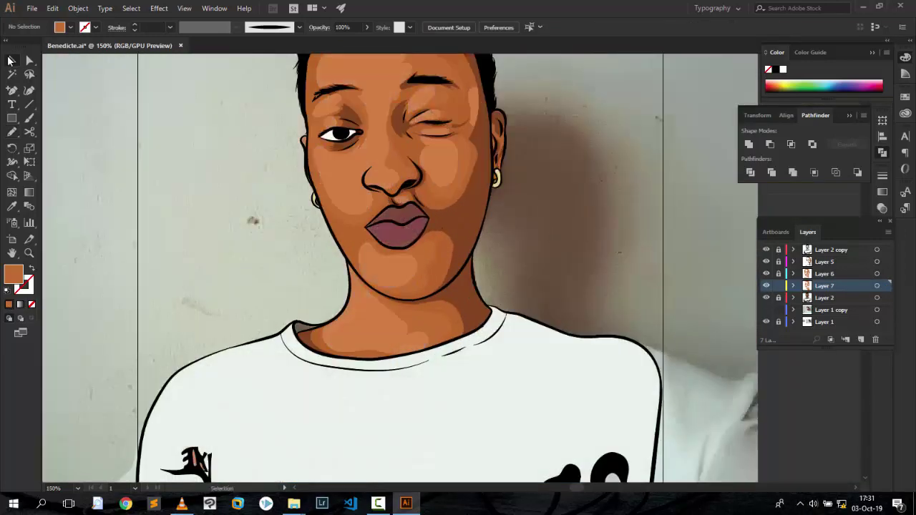
{"action": "scroll", "coordinate": [613, 158], "scroll_direction": "up", "scroll_amount": 3}
{"action": "scroll", "coordinate": [613, 157], "scroll_direction": "down", "scroll_amount": 3}
{"action": "left_click", "coordinate": [767, 298]}
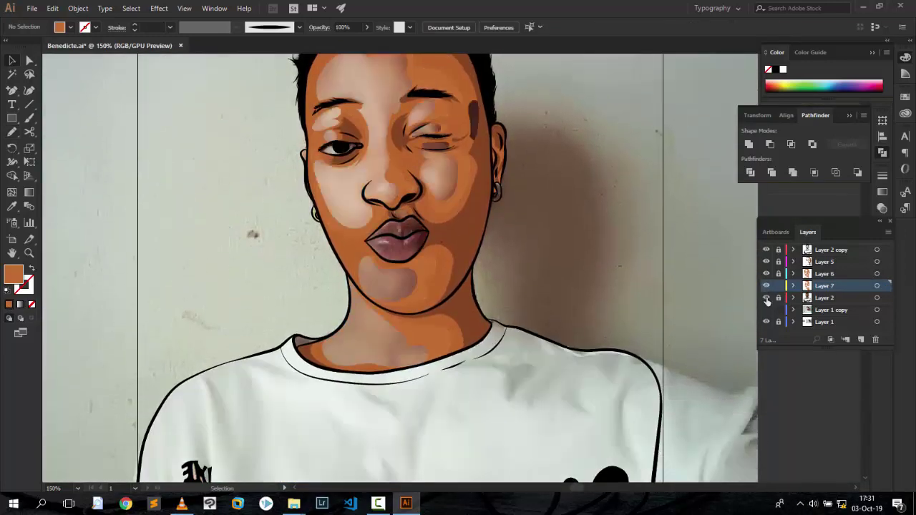
{"action": "left_click", "coordinate": [767, 297]}
{"action": "left_click", "coordinate": [766, 297]}
{"action": "left_click", "coordinate": [766, 297]}
{"action": "left_click", "coordinate": [766, 298]}
{"action": "left_click", "coordinate": [766, 297]}
{"action": "left_click", "coordinate": [764, 299]}
{"action": "left_click", "coordinate": [764, 299]}
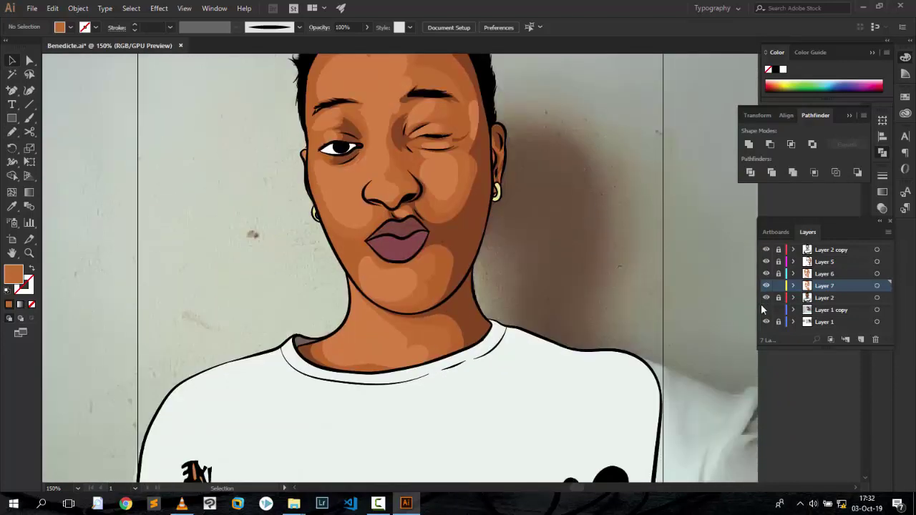
Pencil-draw a highlight along the left side of the neck above the collar.
{"action": "scroll", "coordinate": [401, 308], "scroll_direction": "up", "scroll_amount": 3}
{"action": "key", "text": "n"}
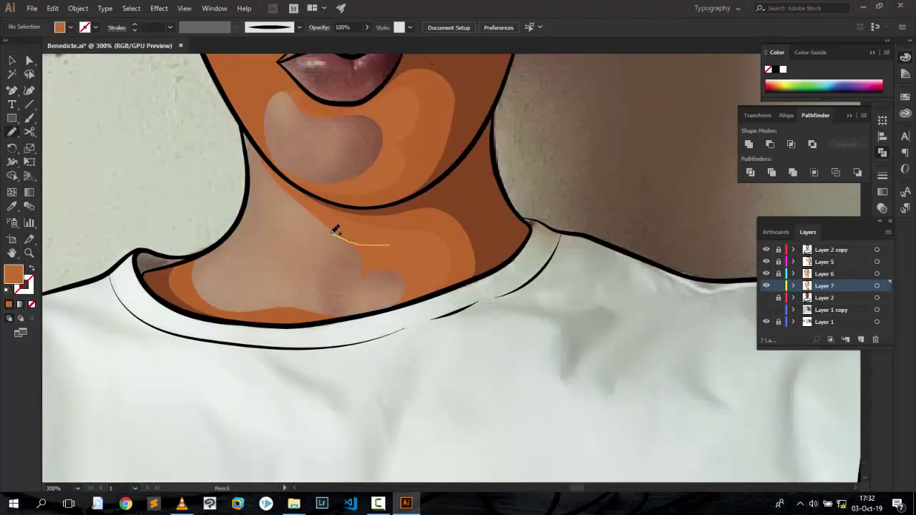
{"action": "left_click_drag", "start_coordinate": [336, 230], "coordinate": [335, 232]}
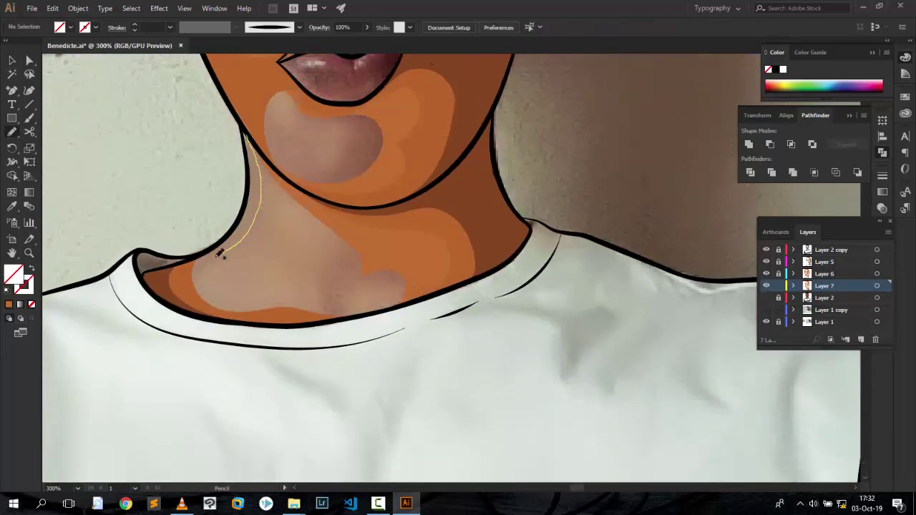
{"action": "mouse_move", "coordinate": [220, 254]}
{"action": "left_mouse_down"}
{"action": "mouse_move", "coordinate": [294, 331]}
{"action": "mouse_move", "coordinate": [189, 258]}
{"action": "left_mouse_up"}
{"action": "key", "text": "ctrl+shift+a"}
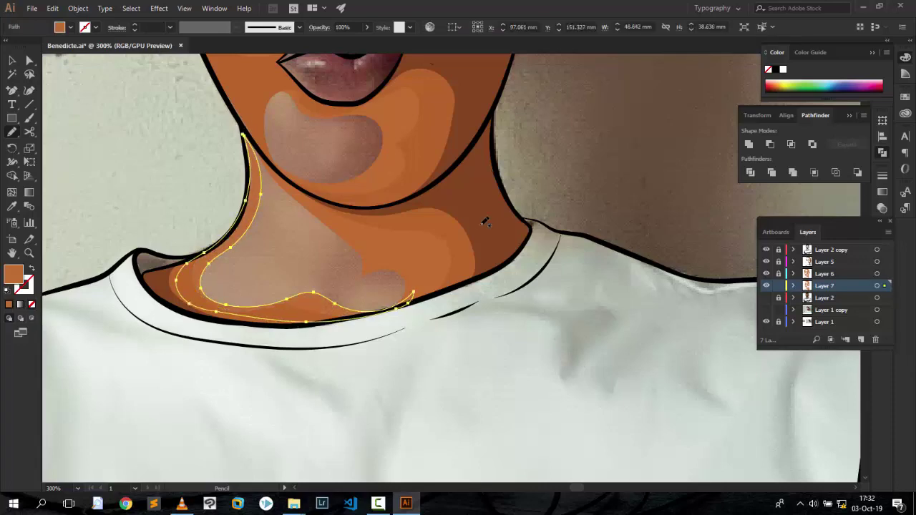
Zoom out to see the whole neck and add a new Layer 8.
{"action": "scroll", "coordinate": [514, 299], "scroll_direction": "up", "scroll_amount": 5}
{"action": "scroll", "coordinate": [513, 299], "scroll_direction": "down", "scroll_amount": 4}
{"action": "key", "text": "v"}
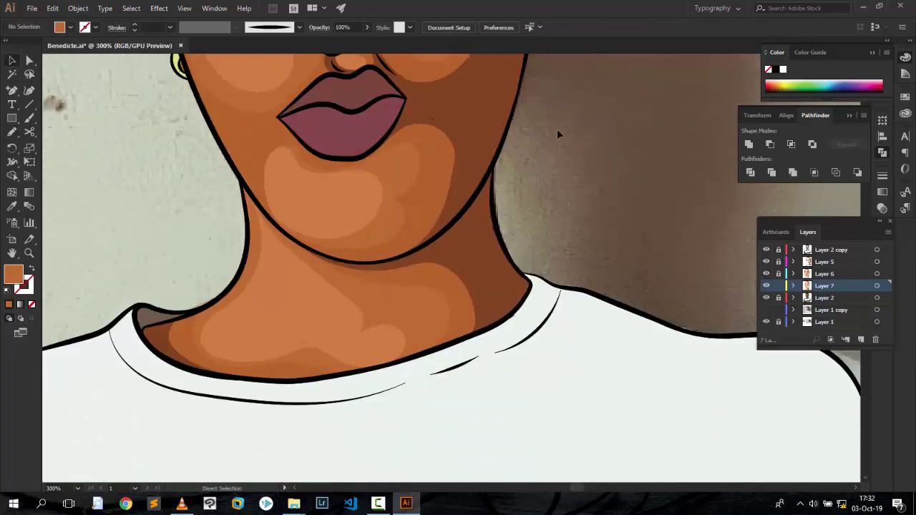
{"action": "key", "text": "ctrl+minus"}
{"action": "scroll", "coordinate": [557, 129], "scroll_direction": "up", "scroll_amount": 2}
{"action": "left_click", "coordinate": [823, 298]}
Make Layer 8 active, confirm the fill colour and zoom to 400% on the face.
{"action": "left_click", "coordinate": [861, 339]}
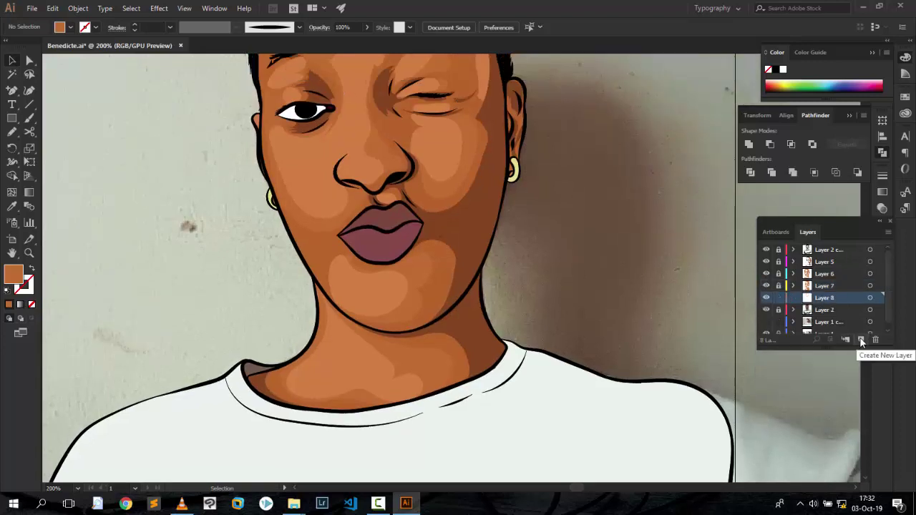
{"action": "scroll", "coordinate": [515, 308], "scroll_direction": "up", "scroll_amount": 1}
{"action": "double_click", "coordinate": [14, 273]}
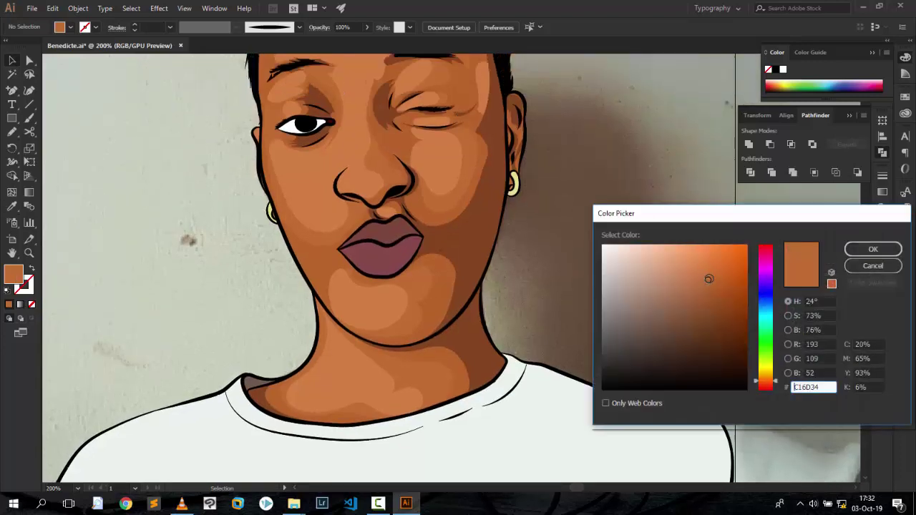
{"action": "left_click", "coordinate": [870, 249]}
{"action": "scroll", "coordinate": [599, 216], "scroll_direction": "up", "scroll_amount": 5}
{"action": "key", "text": "ctrl+plus"}
{"action": "key", "text": "ctrl+plus"}
{"action": "scroll", "coordinate": [433, 134], "scroll_direction": "down", "scroll_amount": 2}
{"action": "scroll", "coordinate": [434, 134], "scroll_direction": "down", "scroll_amount": 2}
{"action": "key", "text": "n"}
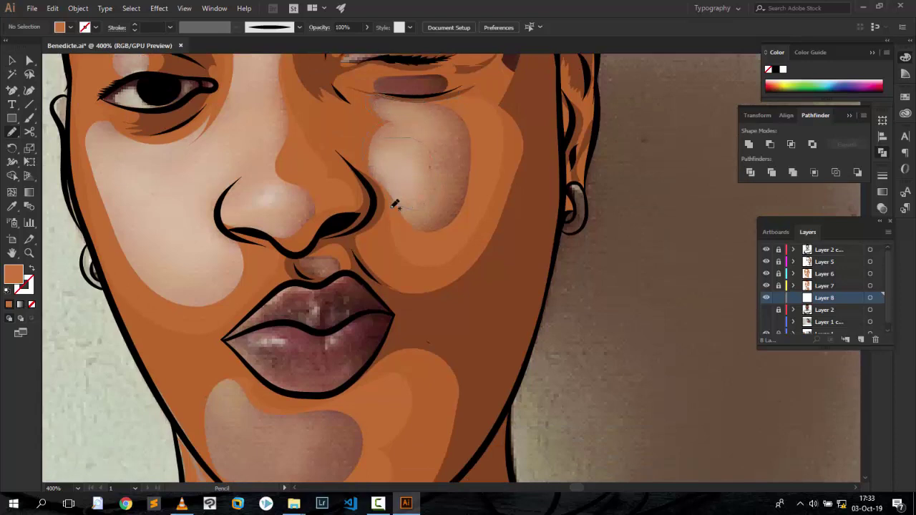
Trace a right cheek highlight, deselect it, then undo it.
{"action": "left_click_drag", "start_coordinate": [485, 103], "coordinate": [486, 104]}
{"action": "scroll", "coordinate": [265, 204], "scroll_direction": "down", "scroll_amount": 3}
{"action": "scroll", "coordinate": [265, 203], "scroll_direction": "down", "scroll_amount": 3}
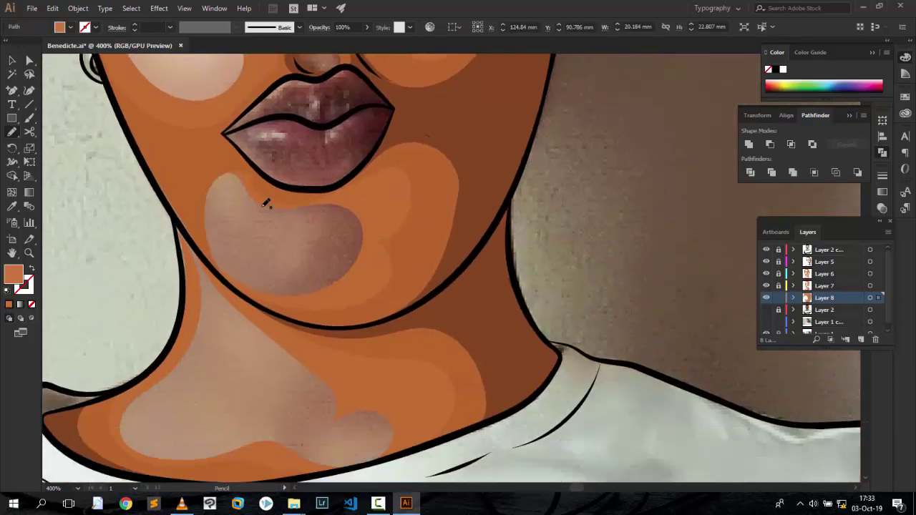
{"action": "key", "text": "ctrl+shift+a"}
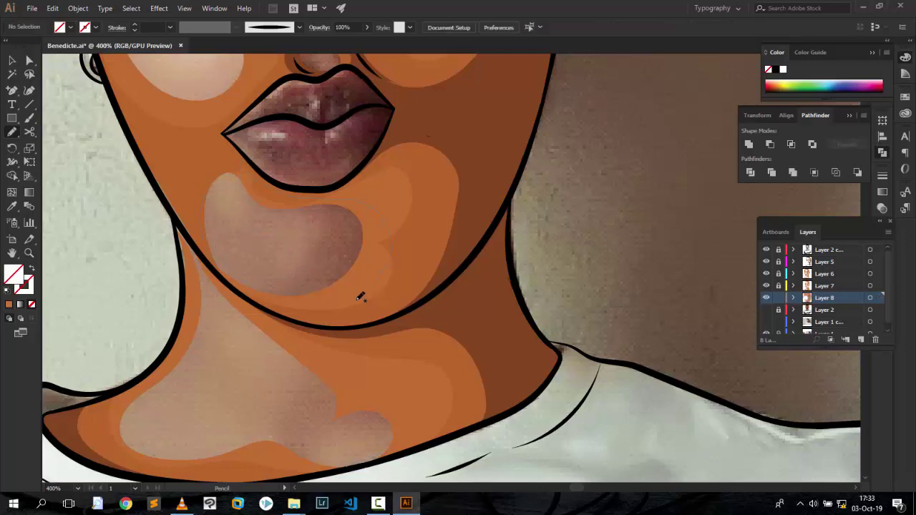
{"action": "key", "text": "ctrl+z"}
{"action": "scroll", "coordinate": [402, 190], "scroll_direction": "up", "scroll_amount": 10}
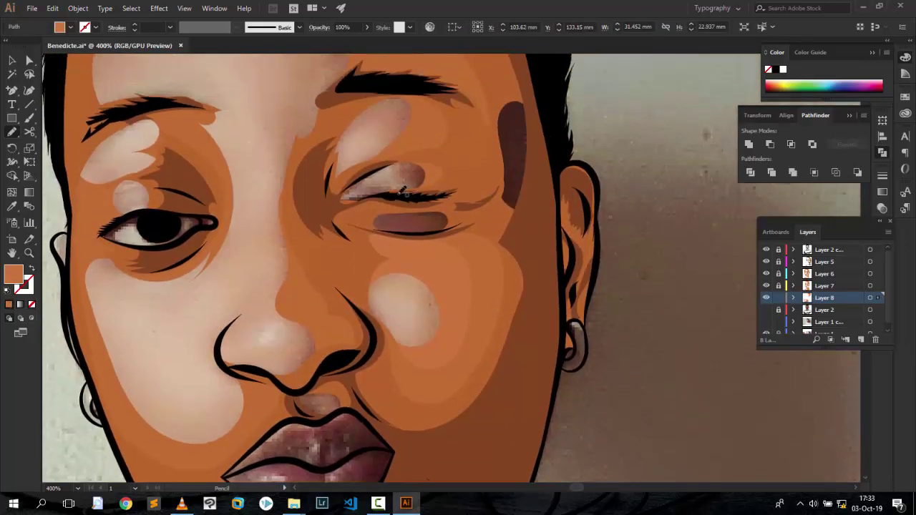
Trace highlight arcs above the closed eye and along the left eyebrow on the forehead.
{"action": "left_click_drag", "start_coordinate": [362, 171], "coordinate": [440, 197]}
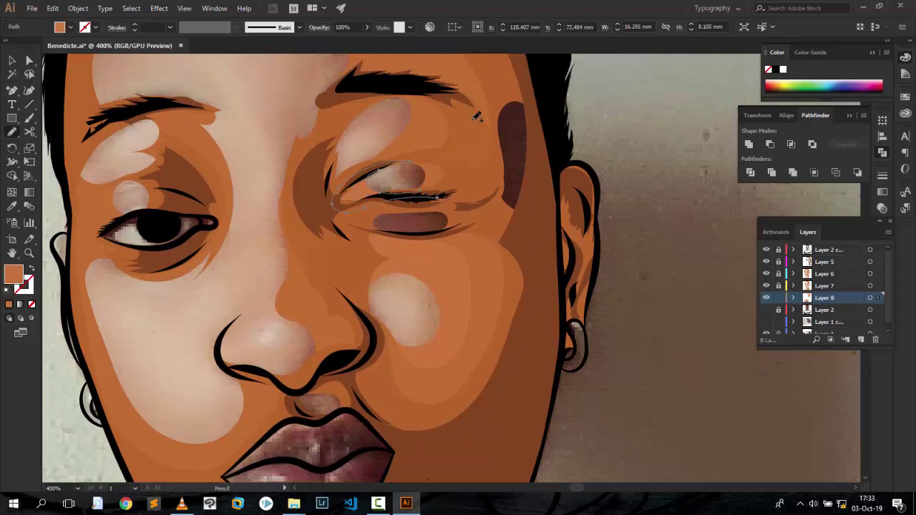
{"action": "scroll", "coordinate": [432, 206], "scroll_direction": "up", "scroll_amount": 3}
{"action": "left_click_drag", "start_coordinate": [347, 211], "coordinate": [432, 206]}
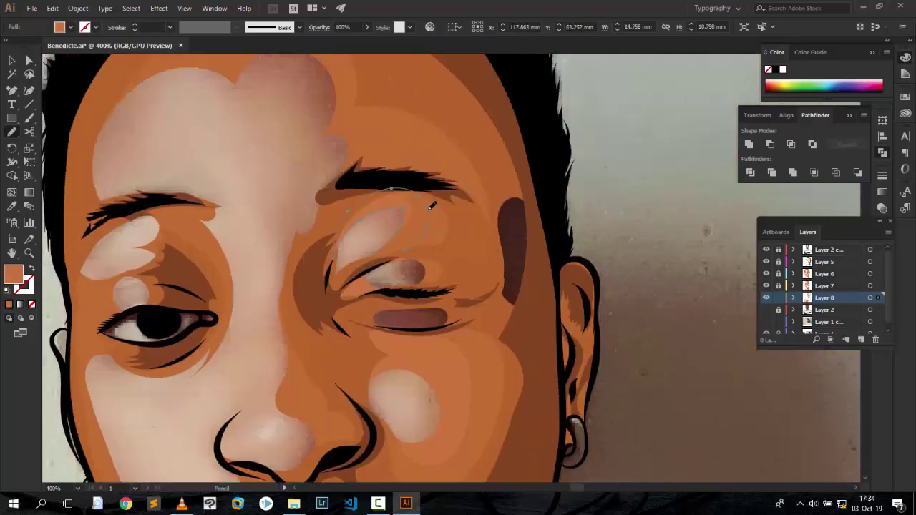
{"action": "scroll", "coordinate": [477, 193], "scroll_direction": "up", "scroll_amount": 3}
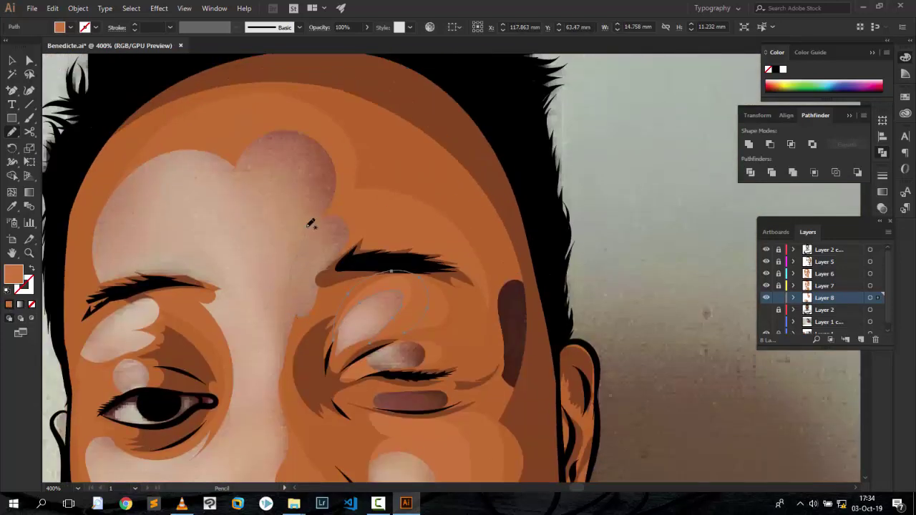
{"action": "left_click_drag", "start_coordinate": [235, 185], "coordinate": [96, 293]}
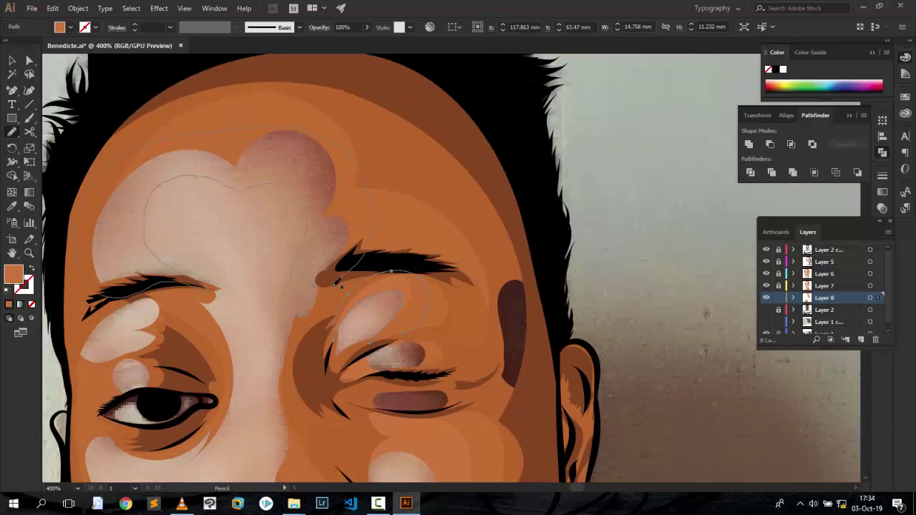
{"action": "scroll", "coordinate": [334, 281], "scroll_direction": "down", "scroll_amount": 4}
{"action": "scroll", "coordinate": [258, 309], "scroll_direction": "down", "scroll_amount": 4}
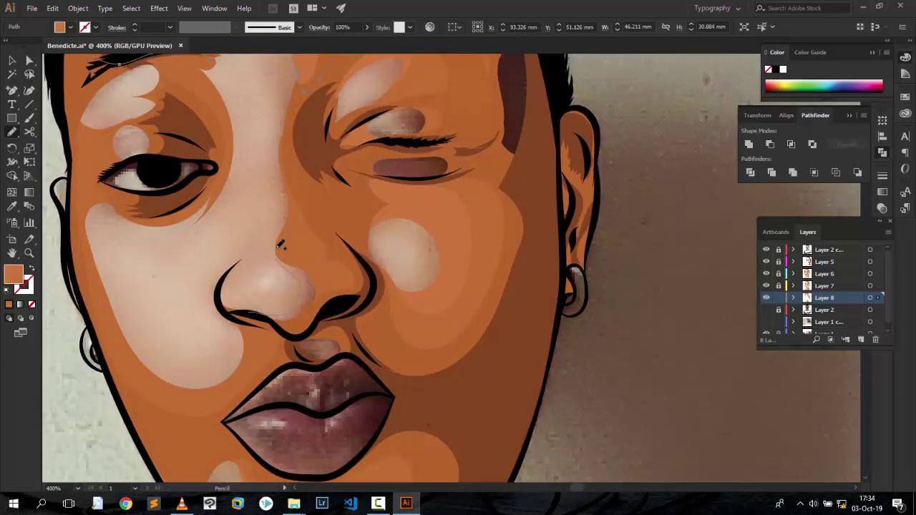
{"action": "scroll", "coordinate": [293, 315], "scroll_direction": "down", "scroll_amount": 3}
Loop a highlight outline around the bottom of the nose.
{"action": "left_click_drag", "start_coordinate": [334, 245], "coordinate": [343, 273]}
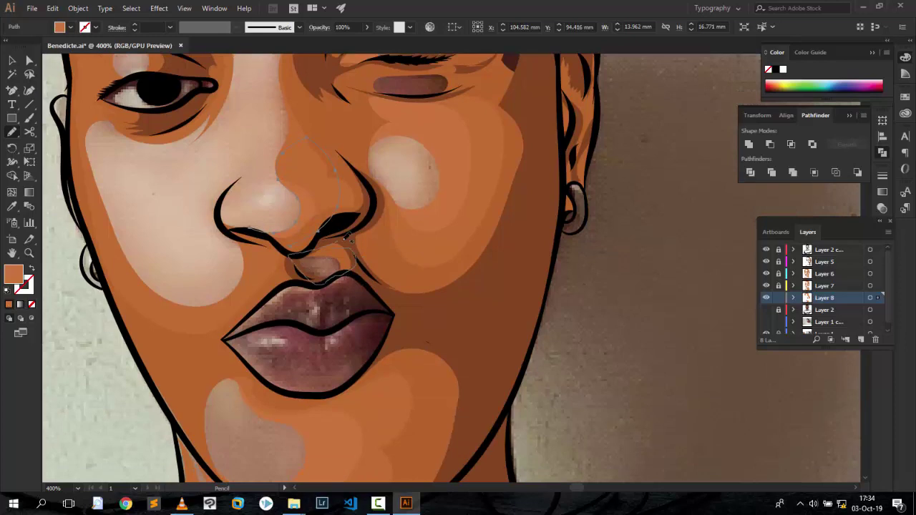
{"action": "left_click_drag", "start_coordinate": [346, 239], "coordinate": [292, 254]}
{"action": "scroll", "coordinate": [372, 179], "scroll_direction": "up", "scroll_amount": 2}
{"action": "scroll", "coordinate": [405, 122], "scroll_direction": "down", "scroll_amount": 1}
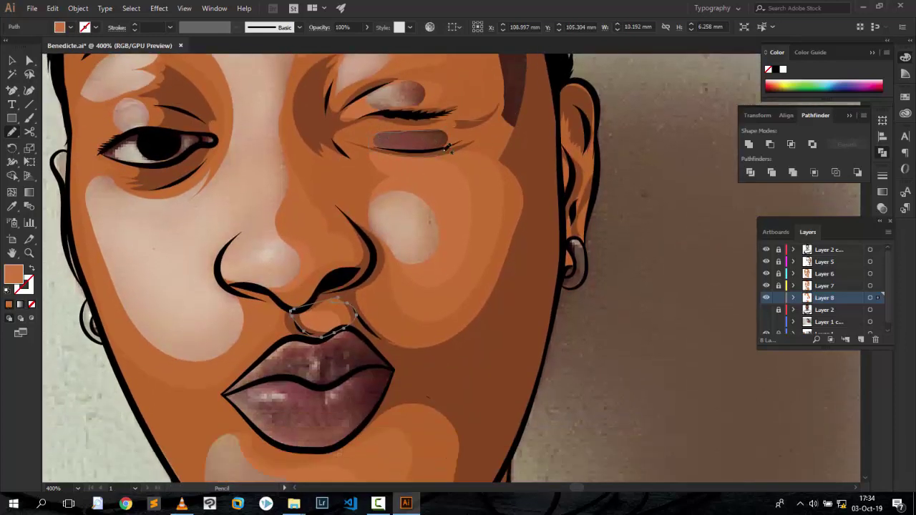
{"action": "left_click_drag", "start_coordinate": [449, 148], "coordinate": [448, 147]}
{"action": "scroll", "coordinate": [286, 215], "scroll_direction": "up", "scroll_amount": 2}
{"action": "scroll", "coordinate": [126, 148], "scroll_direction": "down", "scroll_amount": 1}
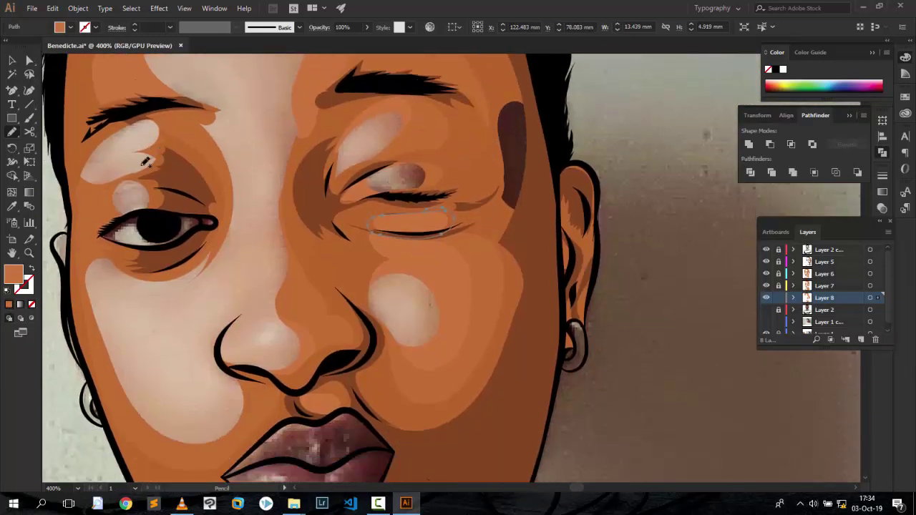
{"action": "scroll", "coordinate": [250, 115], "scroll_direction": "down", "scroll_amount": 3}
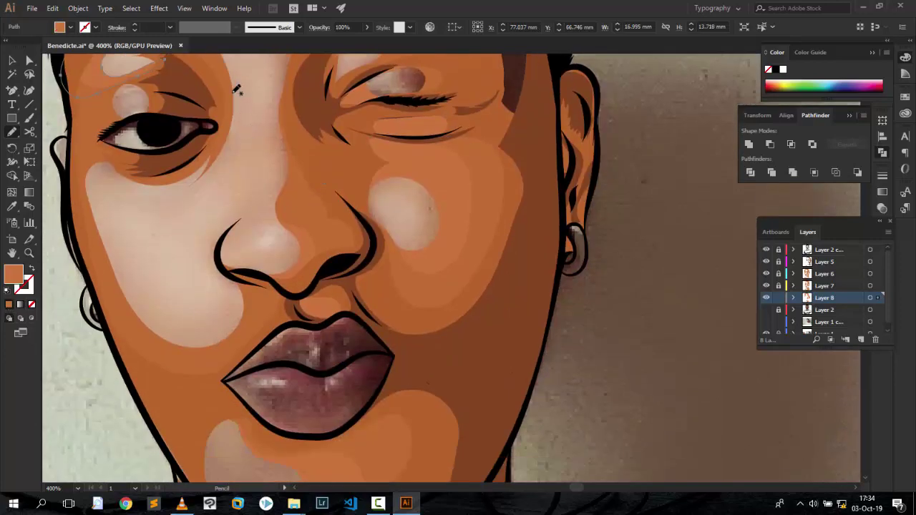
Deselect the traced highlight paths and scroll over the face to review them.
{"action": "left_click", "coordinate": [763, 297]}
{"action": "scroll", "coordinate": [236, 80], "scroll_direction": "down", "scroll_amount": 1}
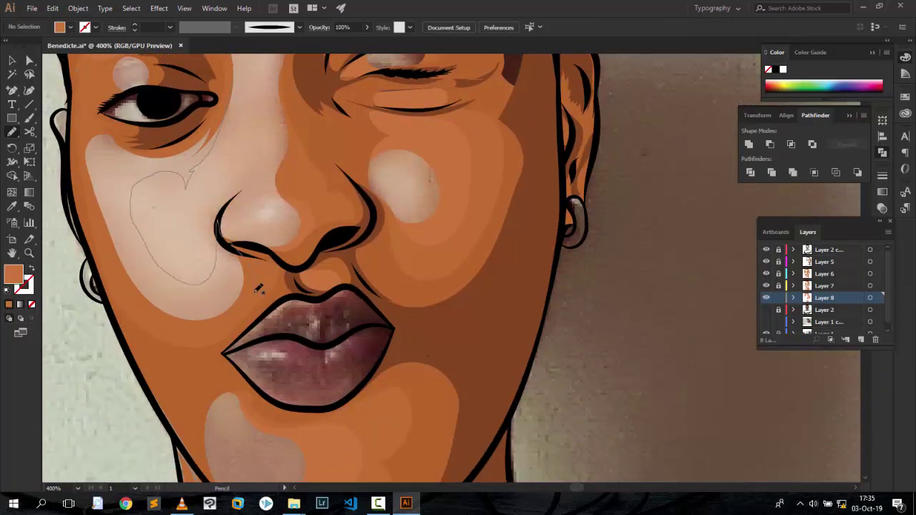
{"action": "scroll", "coordinate": [729, 246], "scroll_direction": "down", "scroll_amount": 3}
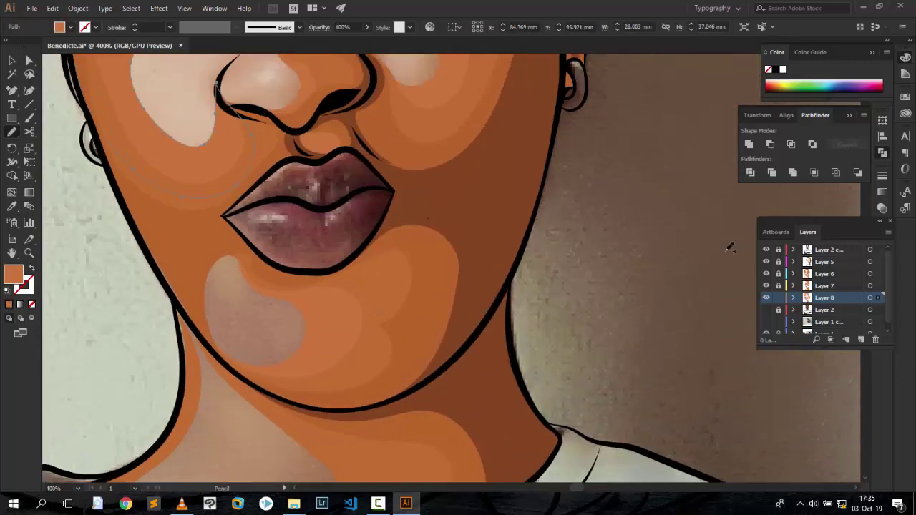
{"action": "scroll", "coordinate": [396, 245], "scroll_direction": "up", "scroll_amount": 5}
{"action": "scroll", "coordinate": [304, 143], "scroll_direction": "up", "scroll_amount": 3}
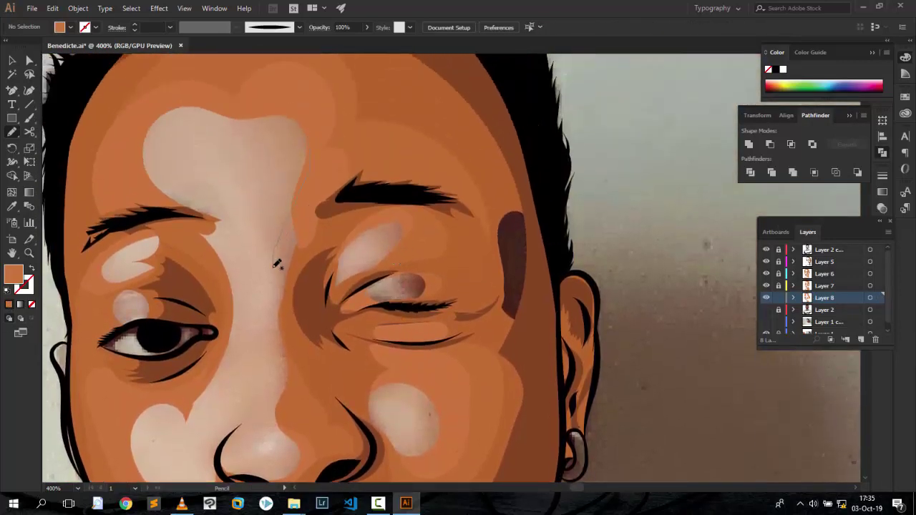
{"action": "scroll", "coordinate": [301, 107], "scroll_direction": "down", "scroll_amount": 2}
{"action": "scroll", "coordinate": [399, 211], "scroll_direction": "down", "scroll_amount": 3}
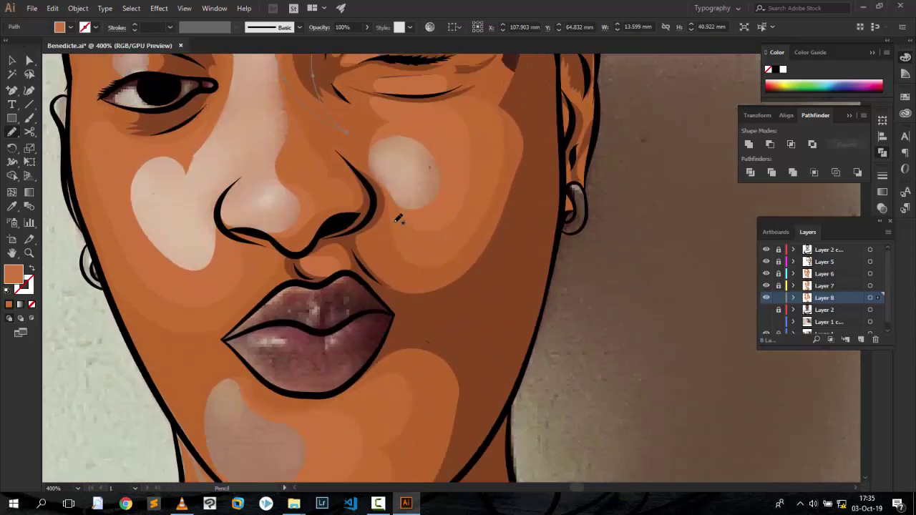
{"action": "scroll", "coordinate": [399, 210], "scroll_direction": "up", "scroll_amount": 5}
Hide the reference photo and the pale highlight layer to check the artwork.
{"action": "left_click", "coordinate": [766, 303]}
{"action": "scroll", "coordinate": [823, 300], "scroll_direction": "down", "scroll_amount": 1}
{"action": "left_click", "coordinate": [767, 328]}
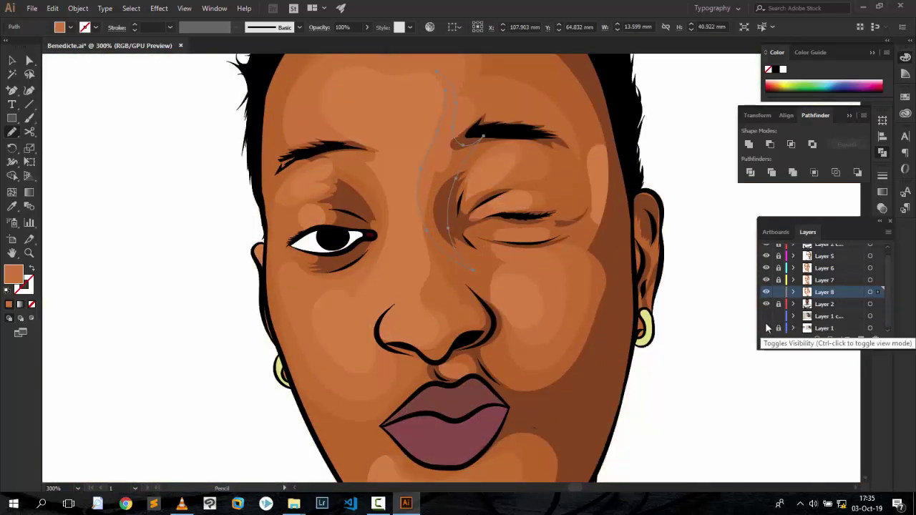
{"action": "key", "text": "v"}
{"action": "scroll", "coordinate": [579, 167], "scroll_direction": "down", "scroll_amount": 3}
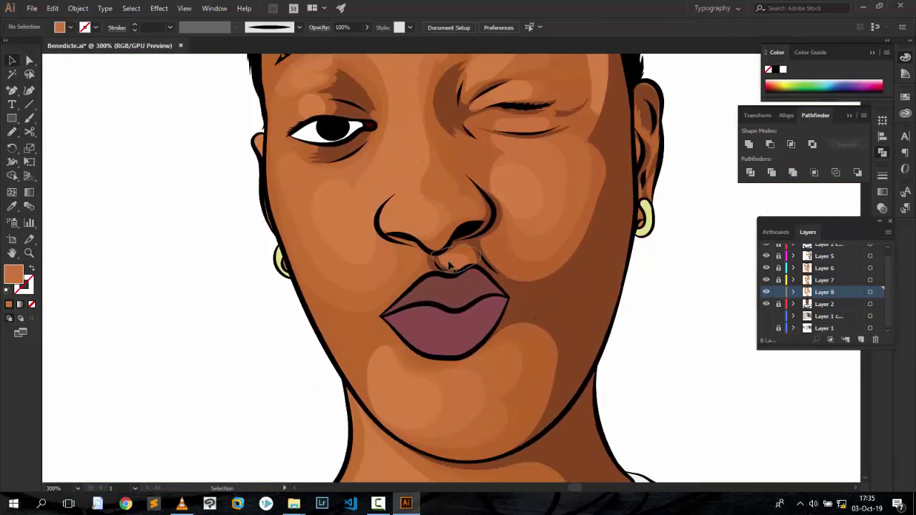
{"action": "scroll", "coordinate": [654, 266], "scroll_direction": "up", "scroll_amount": 4}
{"action": "scroll", "coordinate": [672, 265], "scroll_direction": "up", "scroll_amount": 2}
{"action": "scroll", "coordinate": [666, 266], "scroll_direction": "down", "scroll_amount": 1}
{"action": "scroll", "coordinate": [668, 260], "scroll_direction": "down", "scroll_amount": 2}
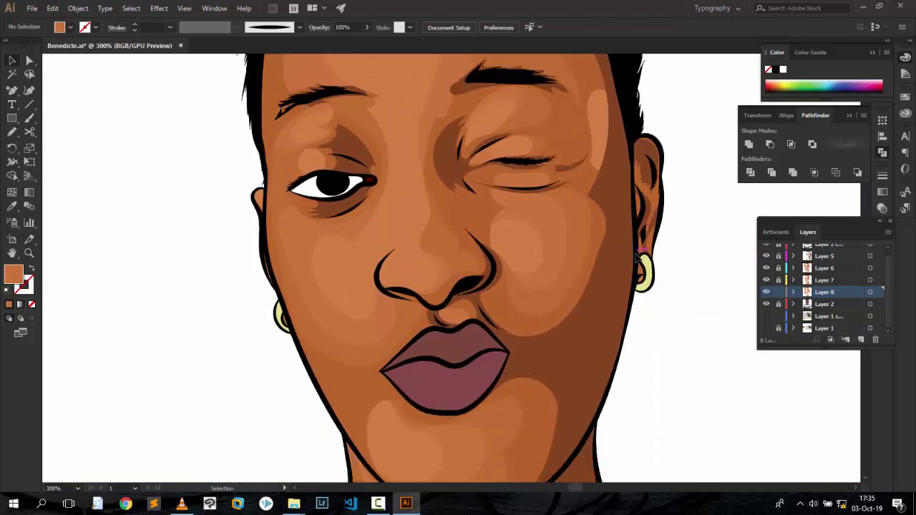
{"action": "scroll", "coordinate": [644, 257], "scroll_direction": "down", "scroll_amount": 2}
Zoom out to the whole artboard, zoom back in on the face and confirm the fill colour.
{"action": "key", "text": "ctrl+1"}
{"action": "key", "text": "ctrl+plus"}
{"action": "key", "text": "ctrl+plus"}
{"action": "key", "text": "ctrl+plus"}
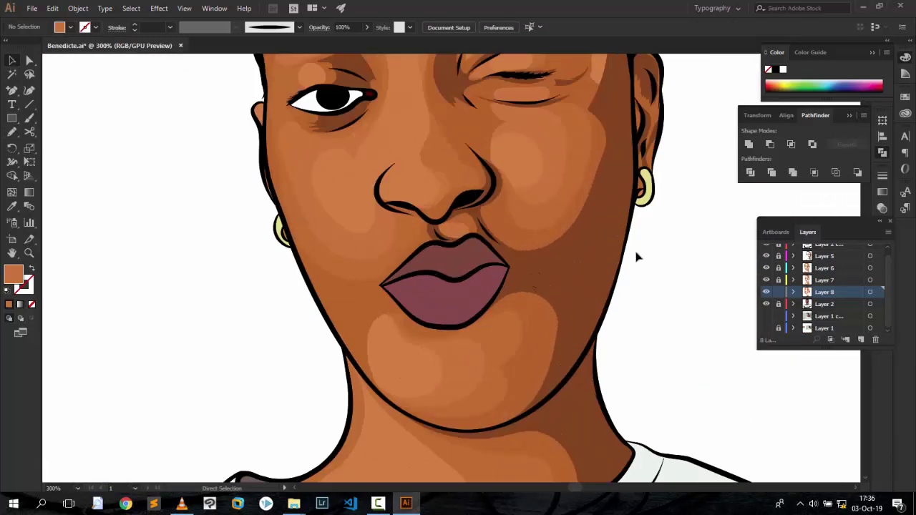
{"action": "scroll", "coordinate": [200, 253], "scroll_direction": "up", "scroll_amount": 3}
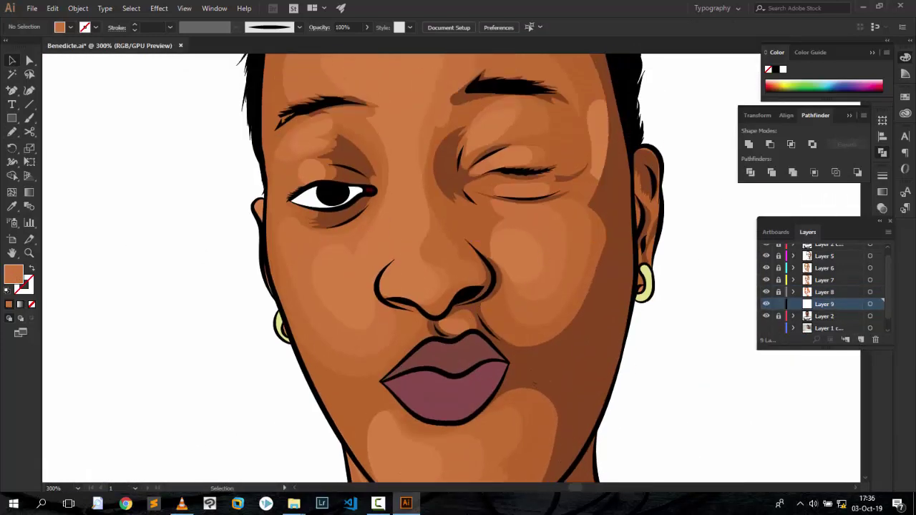
{"action": "double_click", "coordinate": [13, 274]}
{"action": "key", "text": "Return"}
{"action": "key", "text": "F7"}
{"action": "key", "text": "ctrl+plus"}
{"action": "scroll", "coordinate": [458, 268], "scroll_direction": "up", "scroll_amount": 2}
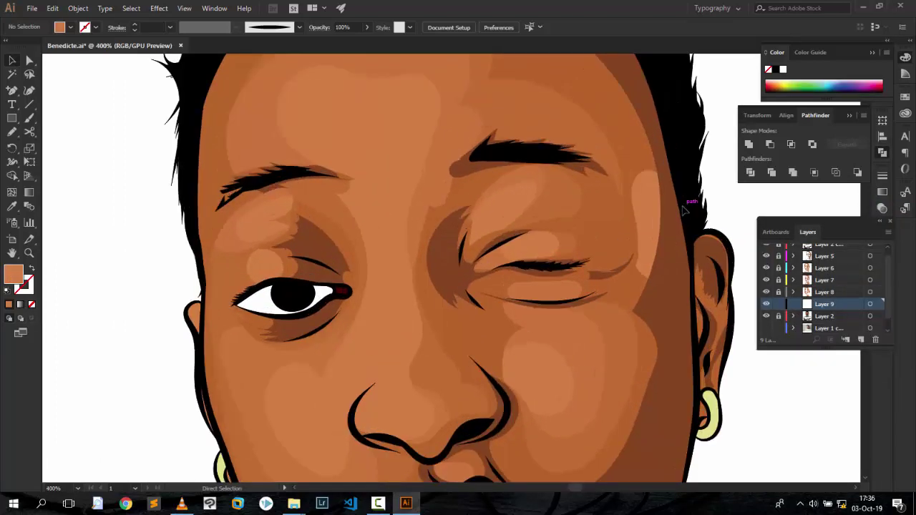
Show the photo and highlight layer again and start a Pencil shape above the left eye.
{"action": "left_click", "coordinate": [766, 302]}
{"action": "left_click", "coordinate": [767, 316]}
{"action": "scroll", "coordinate": [430, 251], "scroll_direction": "down", "scroll_amount": 2}
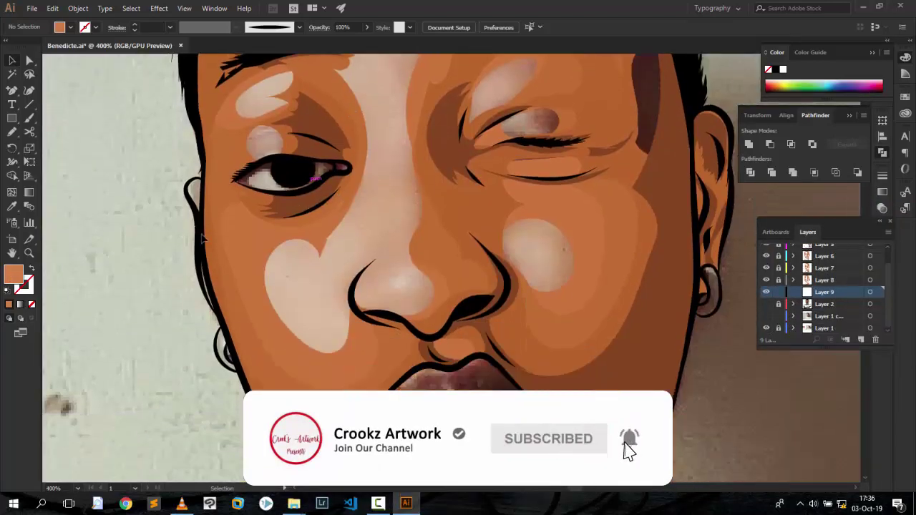
{"action": "key", "text": "n"}
{"action": "left_click_drag", "start_coordinate": [299, 120], "coordinate": [297, 123]}
{"action": "scroll", "coordinate": [257, 172], "scroll_direction": "down", "scroll_amount": 1}
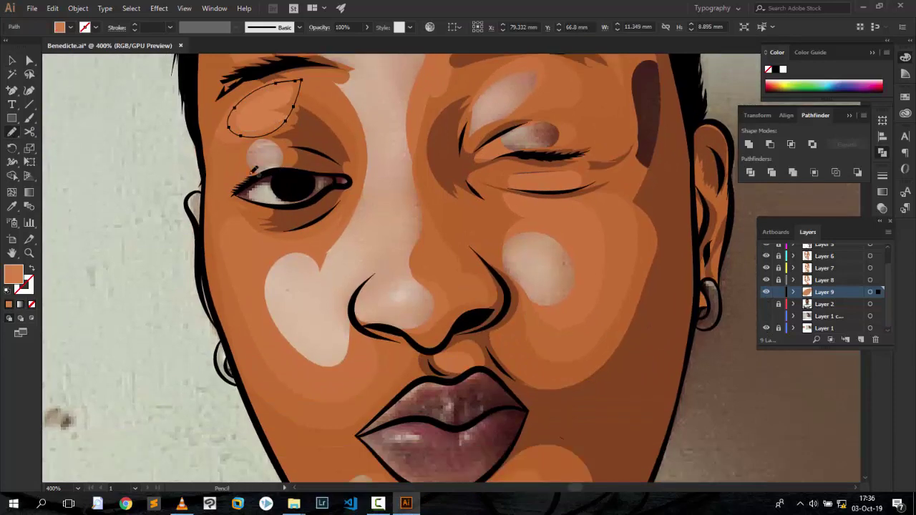
{"action": "scroll", "coordinate": [350, 154], "scroll_direction": "down", "scroll_amount": 1}
{"action": "scroll", "coordinate": [423, 265], "scroll_direction": "down", "scroll_amount": 5}
Apply the orange skin-tone fill and trace a closed shape along the neck and throat.
{"action": "left_click_drag", "start_coordinate": [429, 272], "coordinate": [441, 277]}
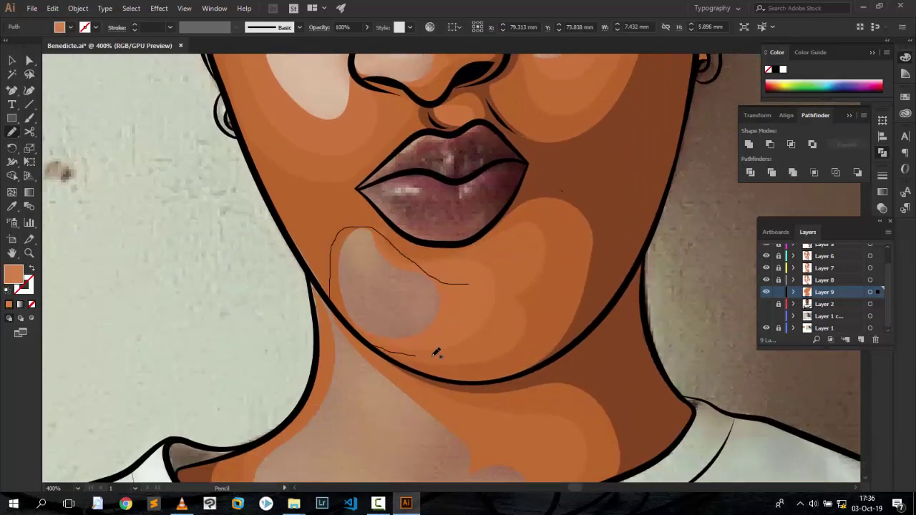
{"action": "left_click", "coordinate": [8, 305]}
{"action": "scroll", "coordinate": [551, 292], "scroll_direction": "down", "scroll_amount": 5}
{"action": "left_click_drag", "start_coordinate": [503, 319], "coordinate": [460, 320]}
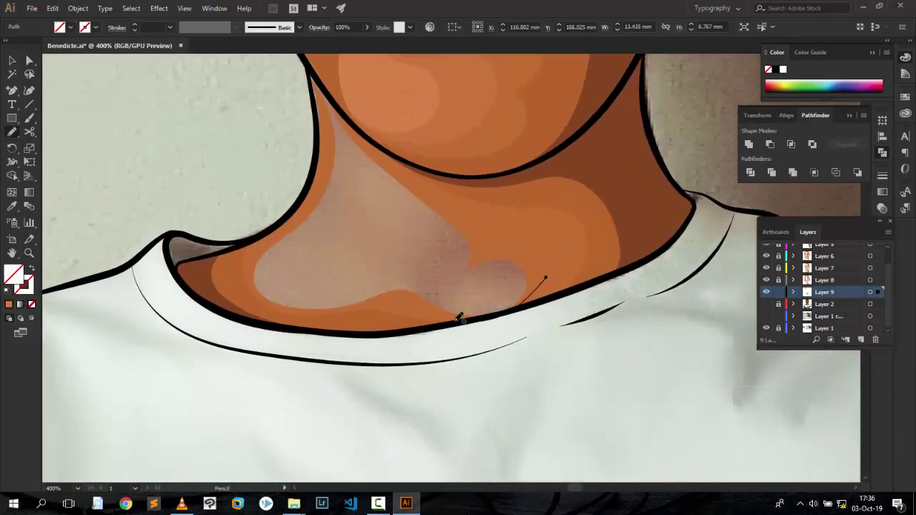
{"action": "left_click_drag", "start_coordinate": [439, 267], "coordinate": [352, 168]}
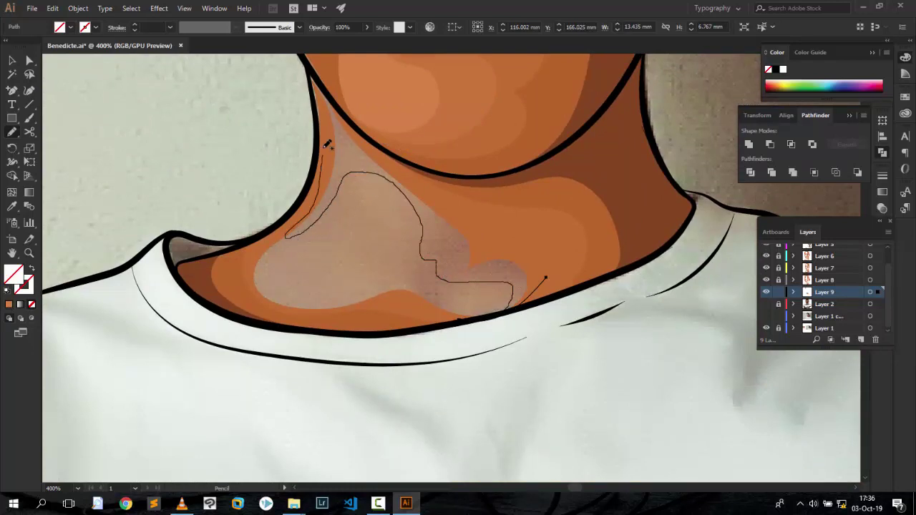
{"action": "left_click_drag", "start_coordinate": [305, 230], "coordinate": [313, 80]}
Trace orange shapes on the upper face and around the left cheek beside the nose.
{"action": "scroll", "coordinate": [291, 263], "scroll_direction": "up", "scroll_amount": 10}
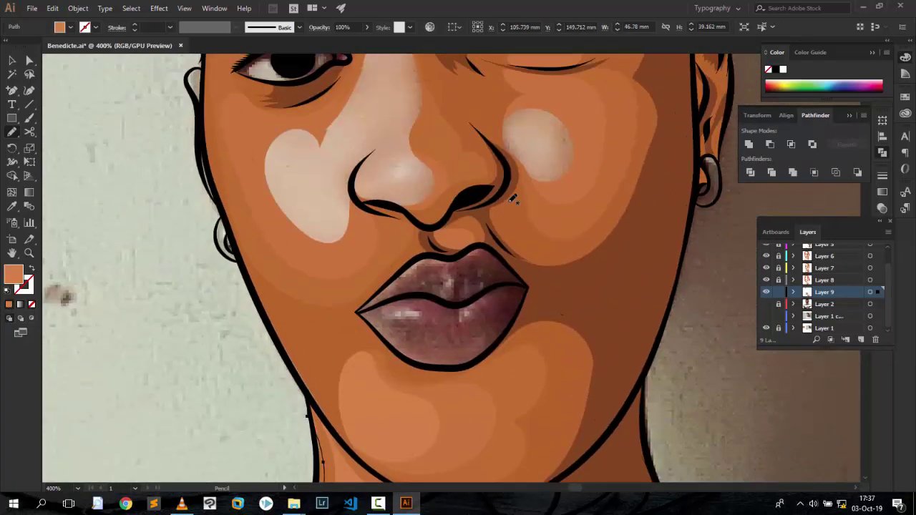
{"action": "scroll", "coordinate": [292, 263], "scroll_direction": "up", "scroll_amount": 5}
{"action": "scroll", "coordinate": [291, 263], "scroll_direction": "up", "scroll_amount": 5}
{"action": "mouse_move", "coordinate": [569, 168]}
{"action": "left_mouse_down"}
{"action": "mouse_move", "coordinate": [461, 172]}
{"action": "mouse_move", "coordinate": [493, 201]}
{"action": "left_mouse_up"}
{"action": "scroll", "coordinate": [446, 209], "scroll_direction": "down", "scroll_amount": 4}
{"action": "scroll", "coordinate": [446, 209], "scroll_direction": "down", "scroll_amount": 1}
{"action": "left_click_drag", "start_coordinate": [338, 335], "coordinate": [322, 205]}
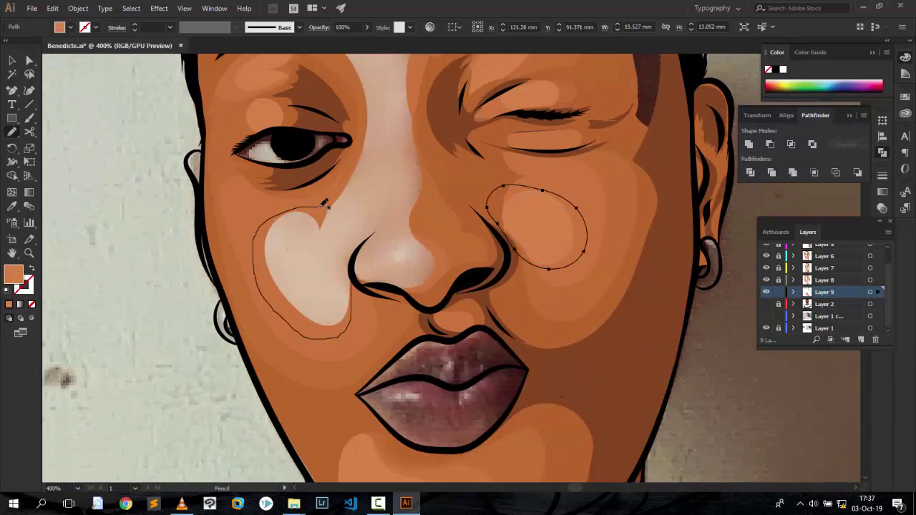
{"action": "left_click_drag", "start_coordinate": [365, 315], "coordinate": [364, 309]}
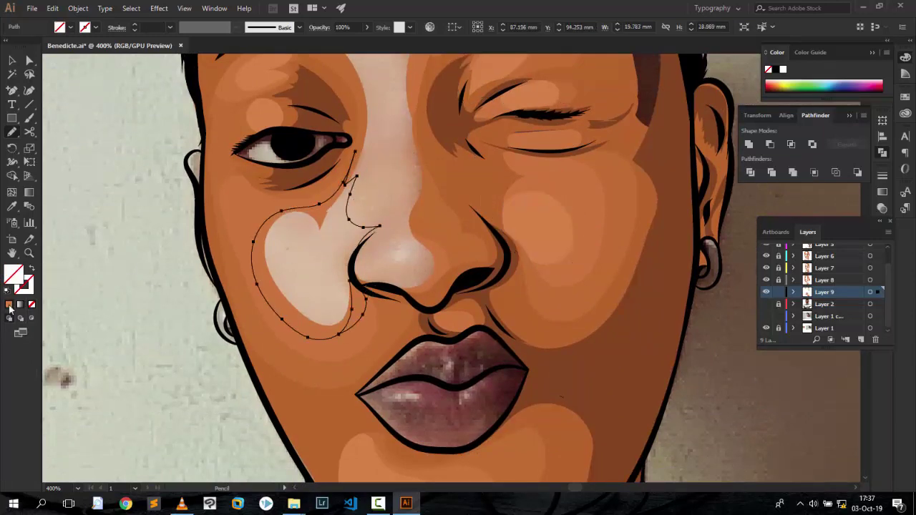
Deselect the finished cheek shape and pan across the face.
{"action": "scroll", "coordinate": [403, 219], "scroll_direction": "up", "scroll_amount": 12}
{"action": "scroll", "coordinate": [402, 219], "scroll_direction": "up", "scroll_amount": 3}
{"action": "scroll", "coordinate": [511, 277], "scroll_direction": "down", "scroll_amount": 10}
{"action": "scroll", "coordinate": [511, 276], "scroll_direction": "down", "scroll_amount": 3}
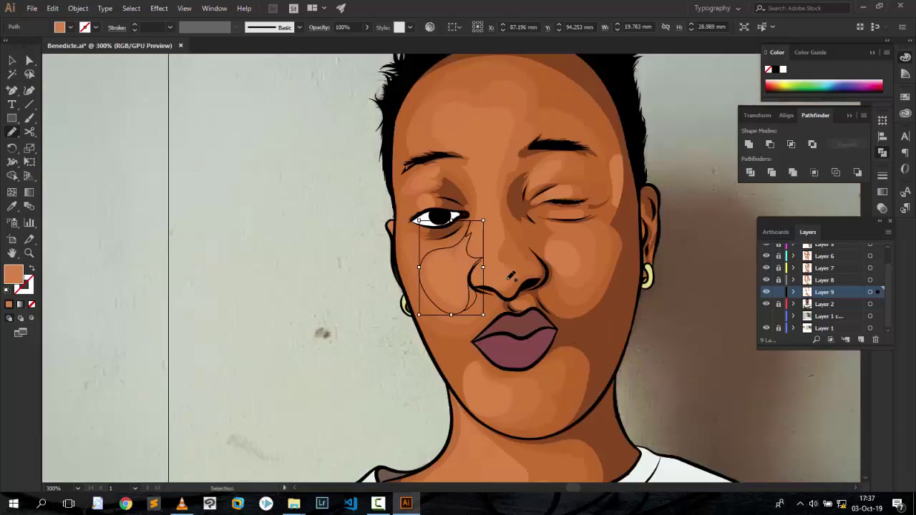
{"action": "scroll", "coordinate": [511, 277], "scroll_direction": "up", "scroll_amount": 2}
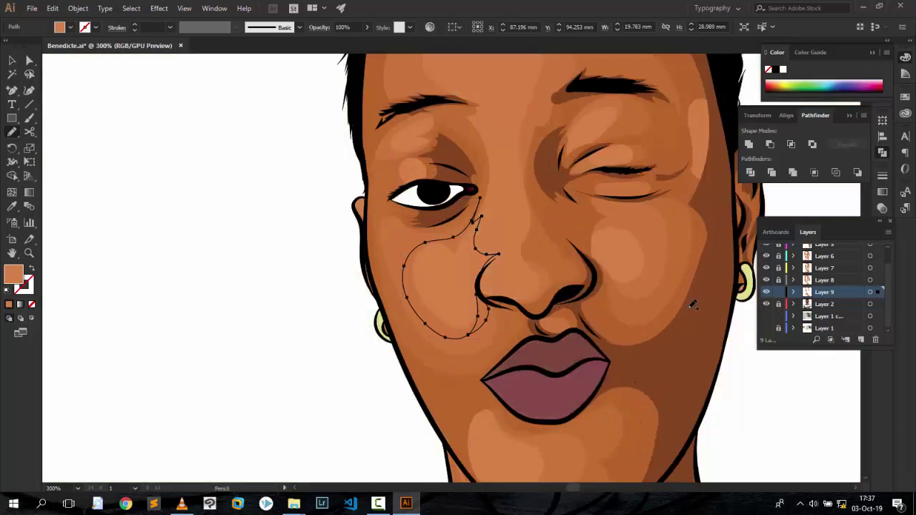
{"action": "key", "text": "v"}
{"action": "left_click", "coordinate": [534, 241]}
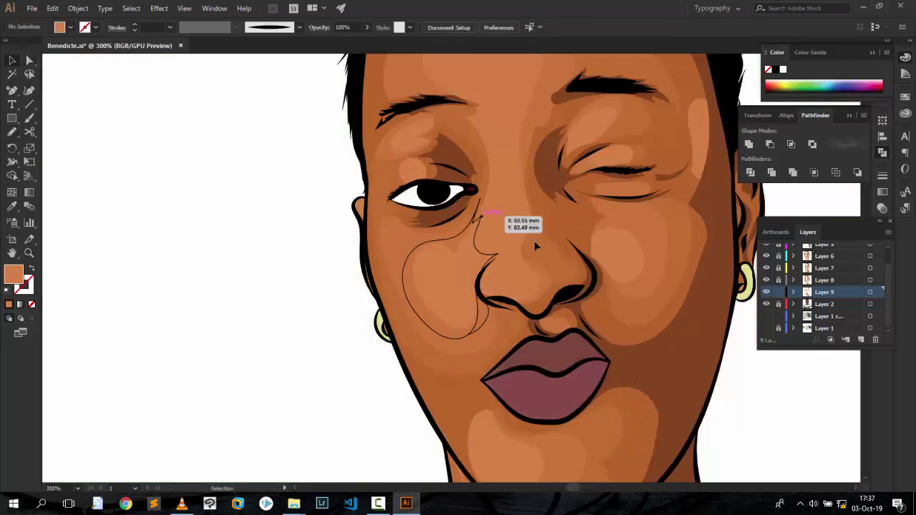
{"action": "scroll", "coordinate": [539, 244], "scroll_direction": "up", "scroll_amount": 4}
{"action": "scroll", "coordinate": [539, 244], "scroll_direction": "up", "scroll_amount": 1}
{"action": "scroll", "coordinate": [580, 491], "scroll_direction": "right", "scroll_amount": 5}
Redraw the edge of the orange shape along the right temple, then zoom out.
{"action": "key", "text": "n"}
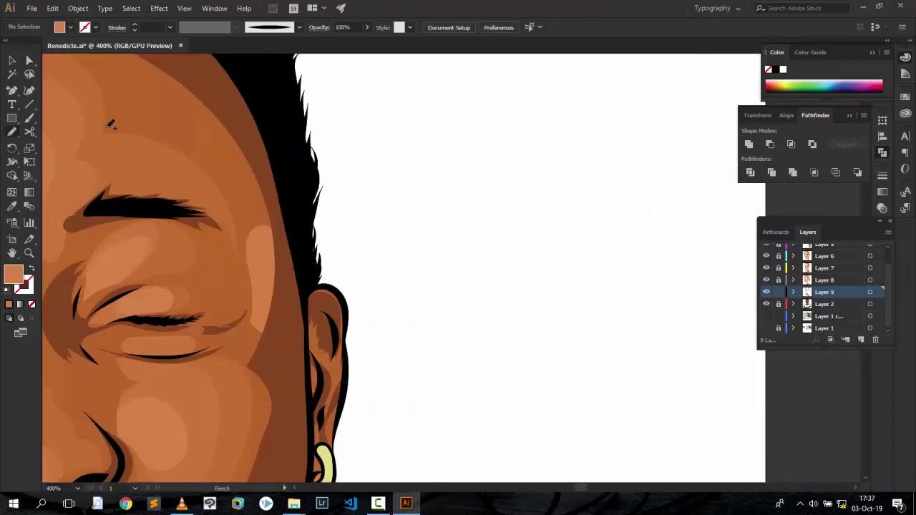
{"action": "left_click", "coordinate": [259, 194], "text": "ctrl"}
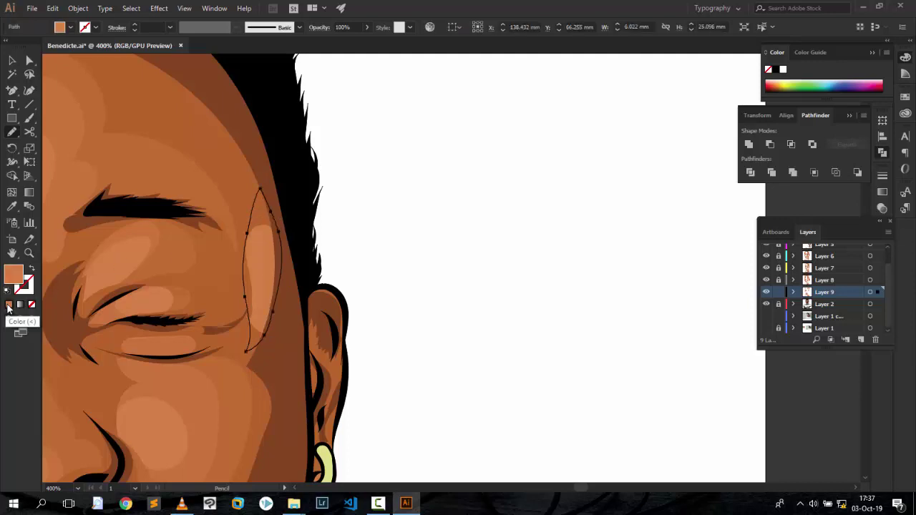
{"action": "scroll", "coordinate": [34, 181], "scroll_direction": "down", "scroll_amount": 1}
{"action": "left_click_drag", "start_coordinate": [241, 276], "coordinate": [225, 150]}
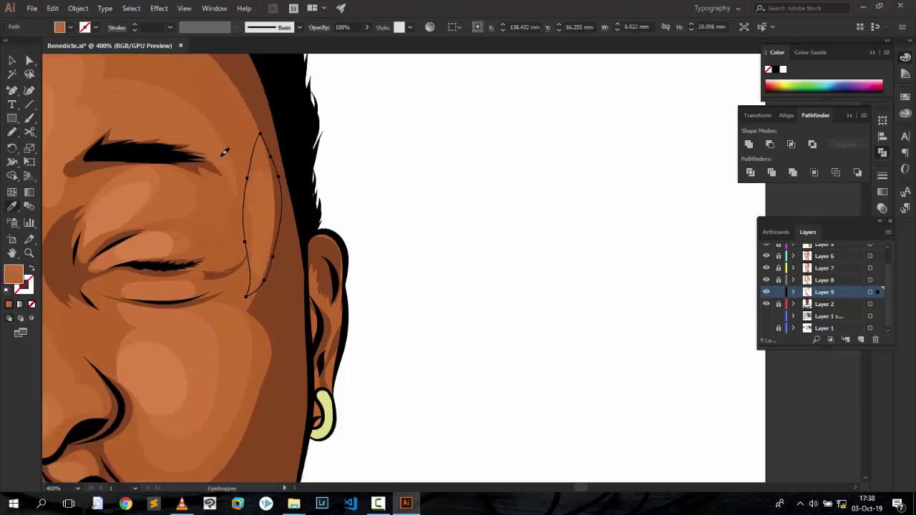
{"action": "key", "text": "a"}
{"action": "scroll", "coordinate": [540, 209], "scroll_direction": "down", "scroll_amount": 5}
{"action": "scroll", "coordinate": [540, 210], "scroll_direction": "down", "scroll_amount": 1}
Toggle the layer visibility back on, zoom in on the face and add Layer 10.
{"action": "scroll", "coordinate": [494, 232], "scroll_direction": "down", "scroll_amount": 4}
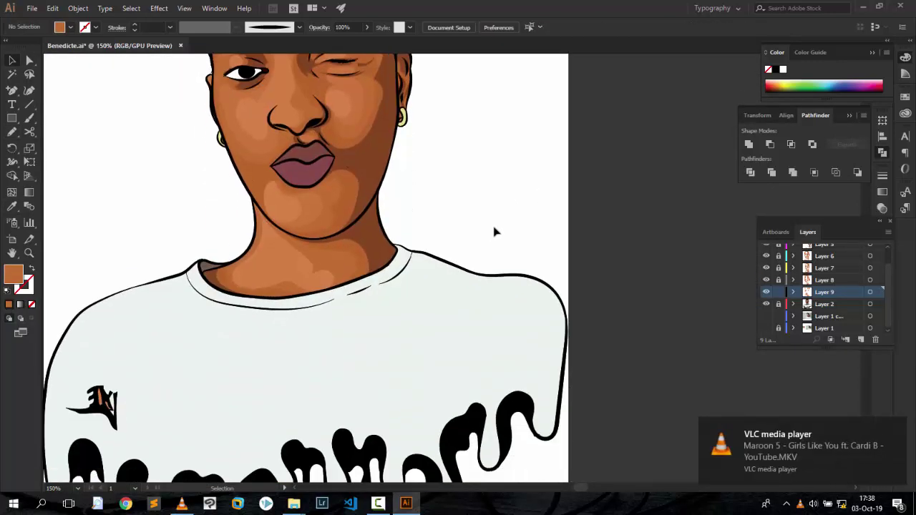
{"action": "scroll", "coordinate": [494, 232], "scroll_direction": "up", "scroll_amount": 1}
{"action": "scroll", "coordinate": [494, 231], "scroll_direction": "up", "scroll_amount": 2}
{"action": "key", "text": "v"}
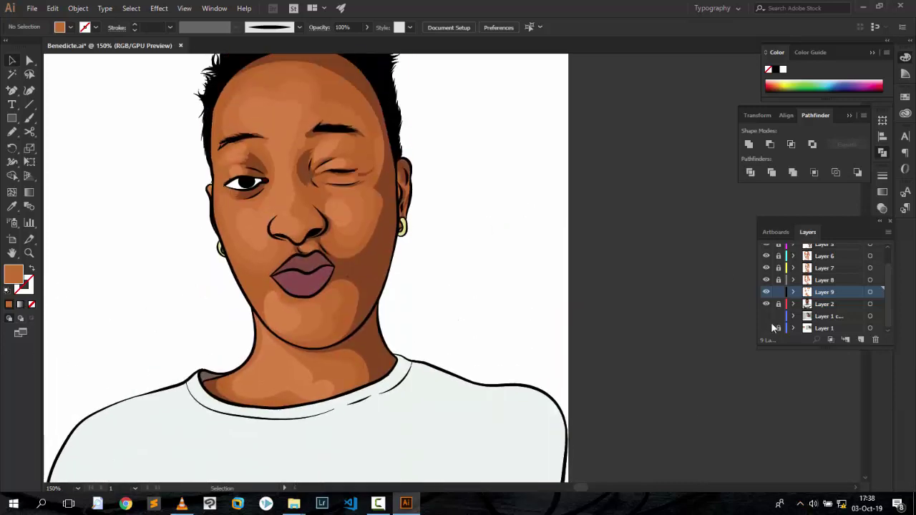
{"action": "left_click", "coordinate": [767, 327]}
{"action": "left_click", "coordinate": [766, 304]}
{"action": "key", "text": "ctrl+plus"}
{"action": "key", "text": "ctrl+plus"}
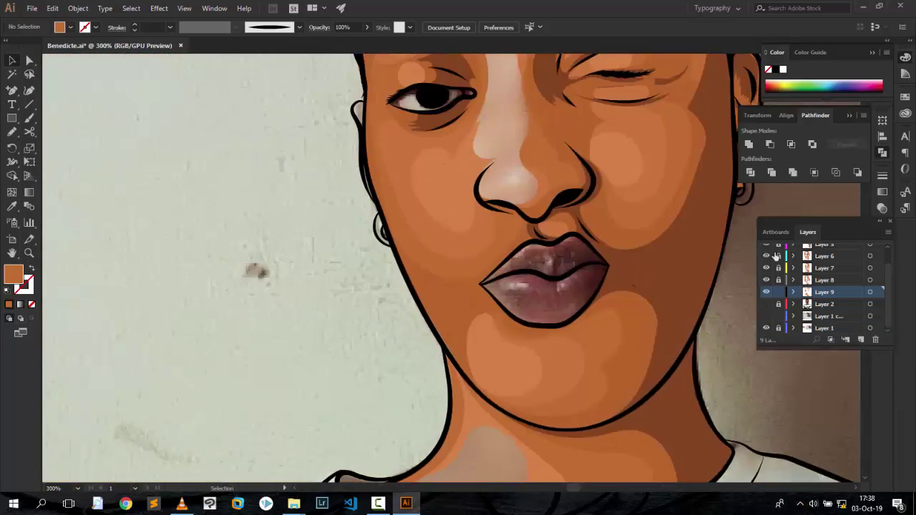
{"action": "left_click", "coordinate": [824, 304]}
Sample a lighter skin tone from the face with the Eyedropper as the fill colour.
{"action": "scroll", "coordinate": [496, 154], "scroll_direction": "up", "scroll_amount": 5}
{"action": "scroll", "coordinate": [496, 153], "scroll_direction": "down", "scroll_amount": 1}
{"action": "key", "text": "n"}
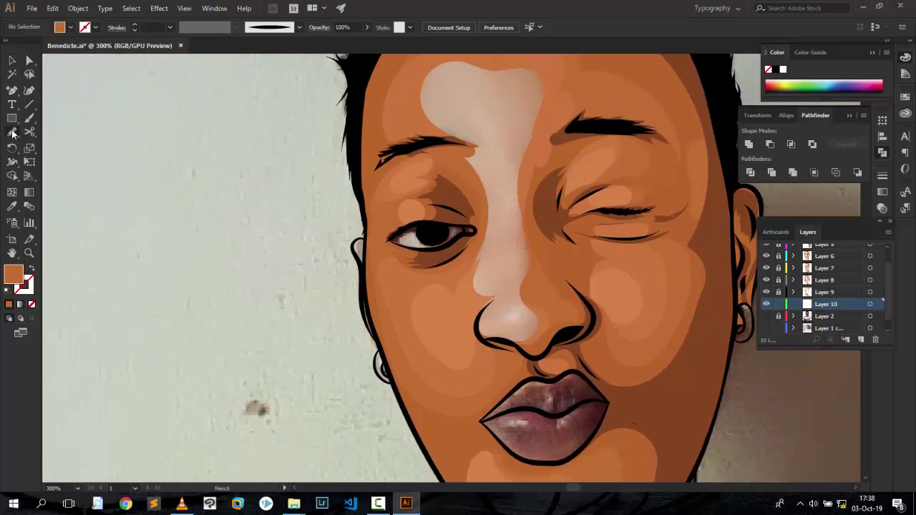
{"action": "double_click", "coordinate": [13, 274]}
{"action": "key", "text": "Escape"}
{"action": "key", "text": "i"}
{"action": "left_click", "coordinate": [445, 327]}
{"action": "double_click", "coordinate": [13, 274]}
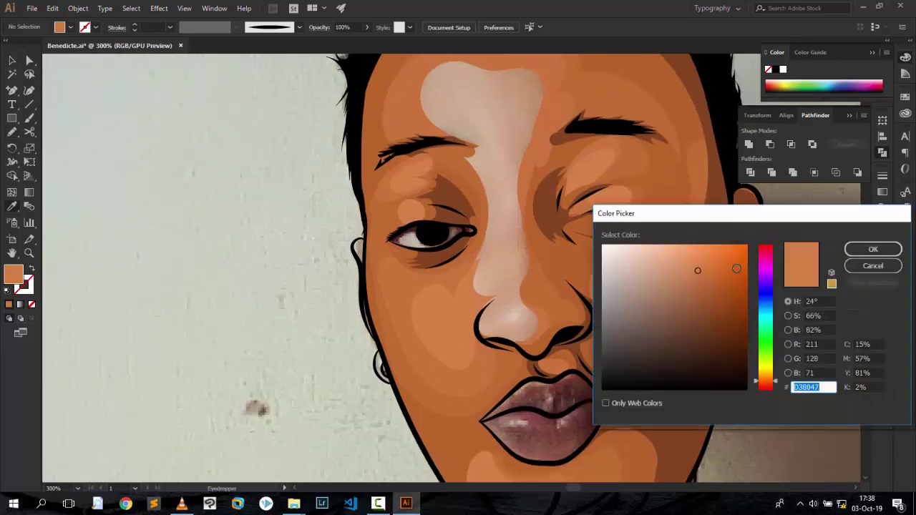
{"action": "key", "text": "Return"}
{"action": "key", "text": "n"}
{"action": "scroll", "coordinate": [526, 291], "scroll_direction": "down", "scroll_amount": 1}
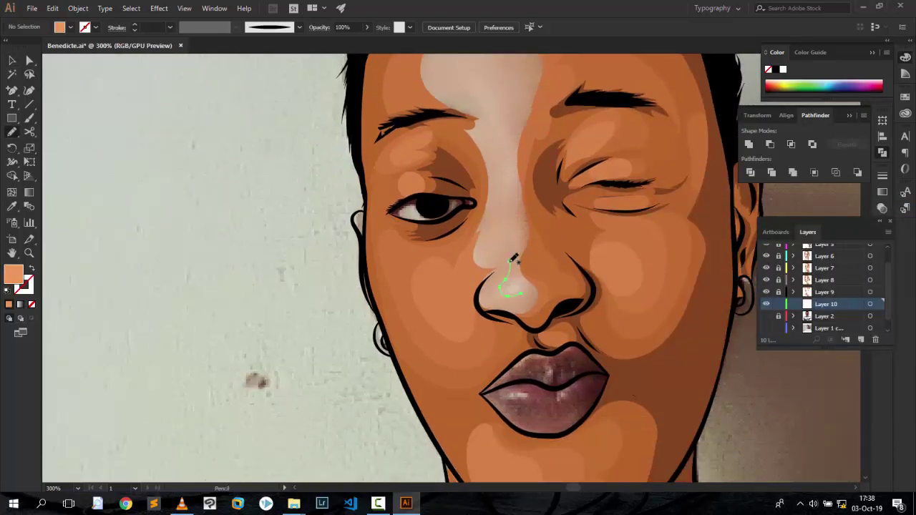
Draw light highlight shapes on the nose tip, forehead and winking eyelid.
{"action": "left_click_drag", "start_coordinate": [514, 258], "coordinate": [511, 262]}
{"action": "scroll", "coordinate": [530, 258], "scroll_direction": "up", "scroll_amount": 1}
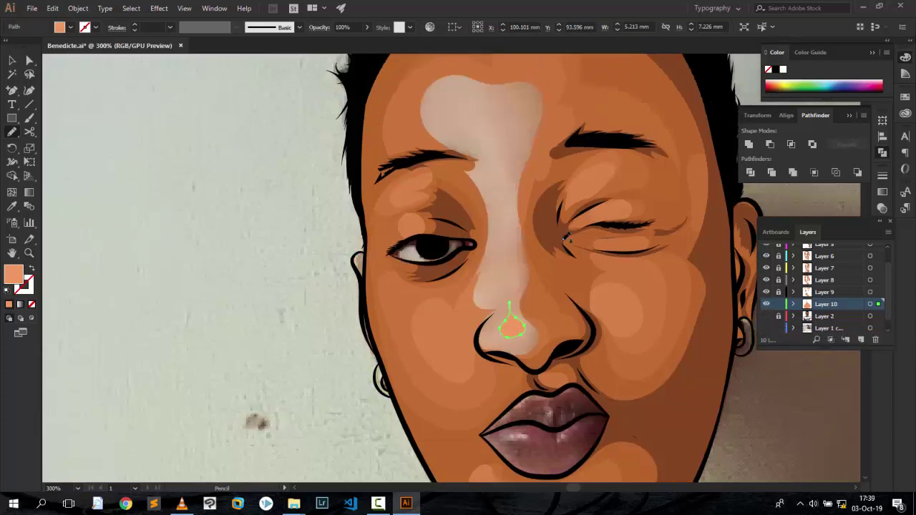
{"action": "scroll", "coordinate": [774, 319], "scroll_direction": "down", "scroll_amount": 1}
{"action": "scroll", "coordinate": [503, 203], "scroll_direction": "up", "scroll_amount": 2}
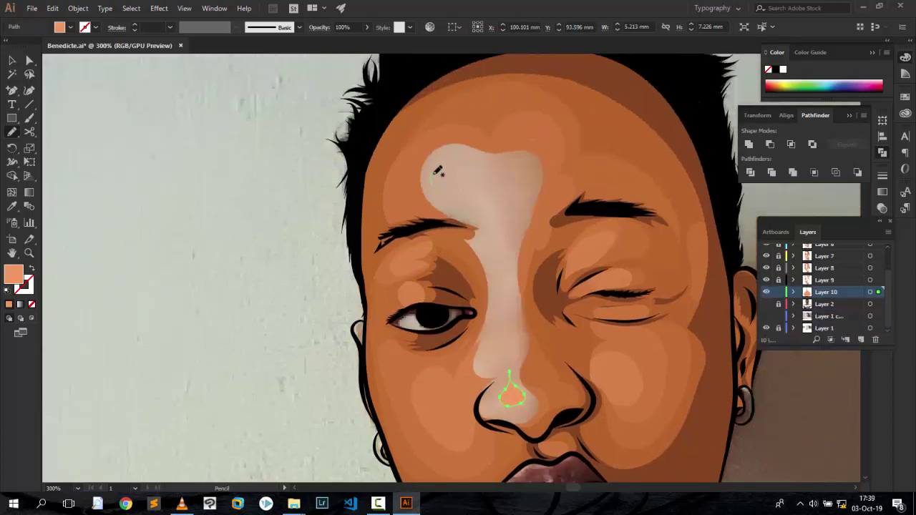
{"action": "left_click_drag", "start_coordinate": [438, 172], "coordinate": [432, 180]}
{"action": "scroll", "coordinate": [327, 251], "scroll_direction": "down", "scroll_amount": 2}
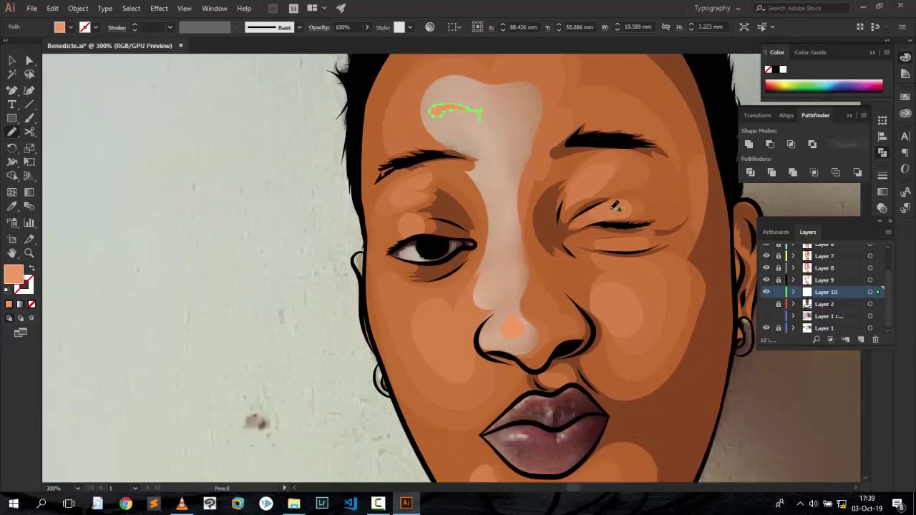
{"action": "left_click_drag", "start_coordinate": [619, 209], "coordinate": [585, 214]}
{"action": "scroll", "coordinate": [256, 234], "scroll_direction": "down", "scroll_amount": 2}
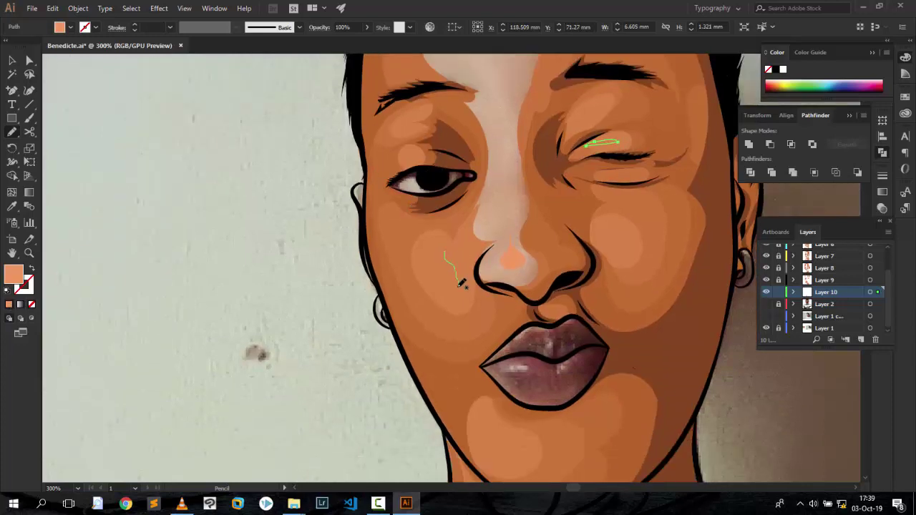
Add highlights beside the nose and down the forehead, then restore orange fill and deselect.
{"action": "left_click_drag", "start_coordinate": [458, 285], "coordinate": [448, 254]}
{"action": "scroll", "coordinate": [273, 269], "scroll_direction": "down", "scroll_amount": 2}
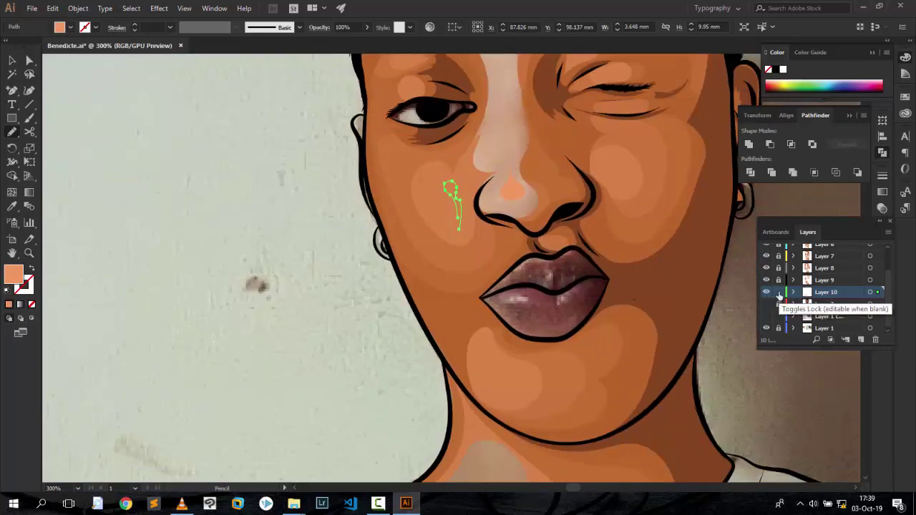
{"action": "scroll", "coordinate": [519, 242], "scroll_direction": "up", "scroll_amount": 4}
{"action": "left_click_drag", "start_coordinate": [498, 201], "coordinate": [483, 179]}
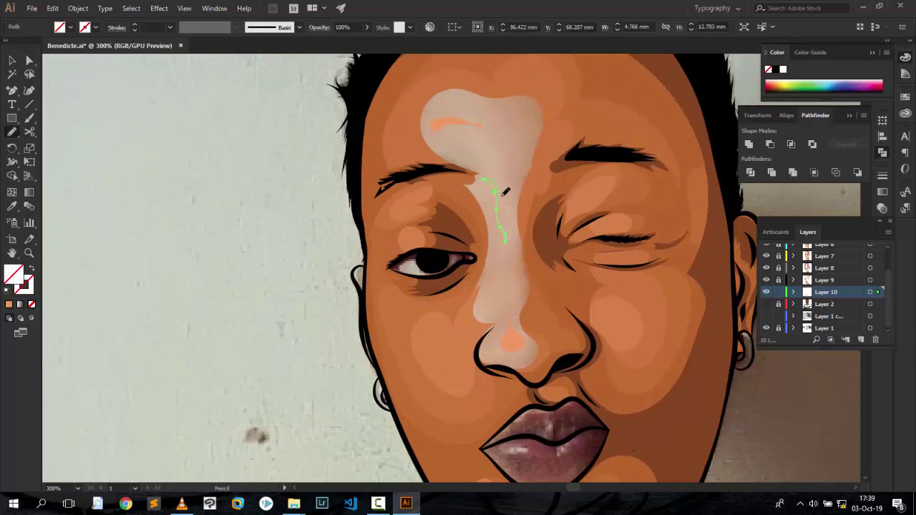
{"action": "left_click", "coordinate": [8, 304]}
{"action": "key", "text": "v"}
{"action": "left_click", "coordinate": [133, 148]}
Scroll over the portrait to review the new highlight shapes.
{"action": "scroll", "coordinate": [231, 160], "scroll_direction": "down", "scroll_amount": 6}
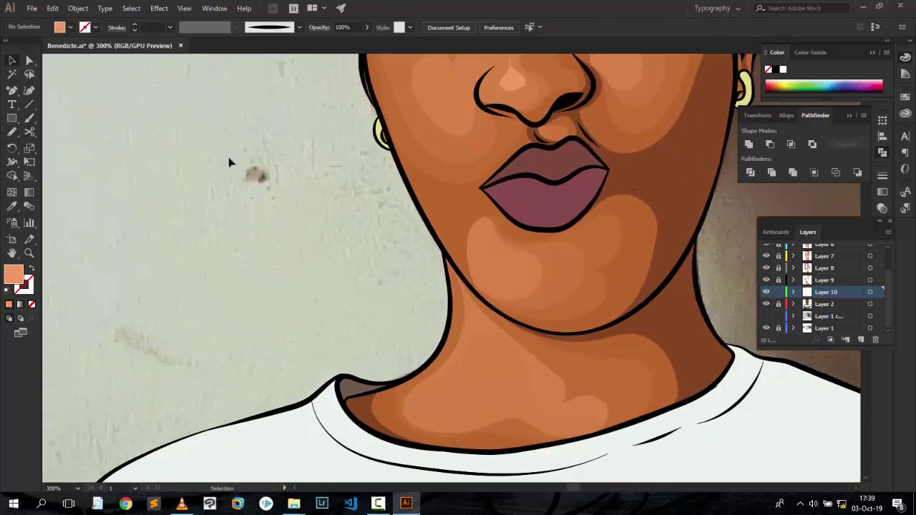
{"action": "scroll", "coordinate": [520, 203], "scroll_direction": "down", "scroll_amount": 2}
{"action": "scroll", "coordinate": [520, 203], "scroll_direction": "down", "scroll_amount": 2}
{"action": "scroll", "coordinate": [551, 219], "scroll_direction": "up", "scroll_amount": 2}
{"action": "scroll", "coordinate": [551, 219], "scroll_direction": "up", "scroll_amount": 3}
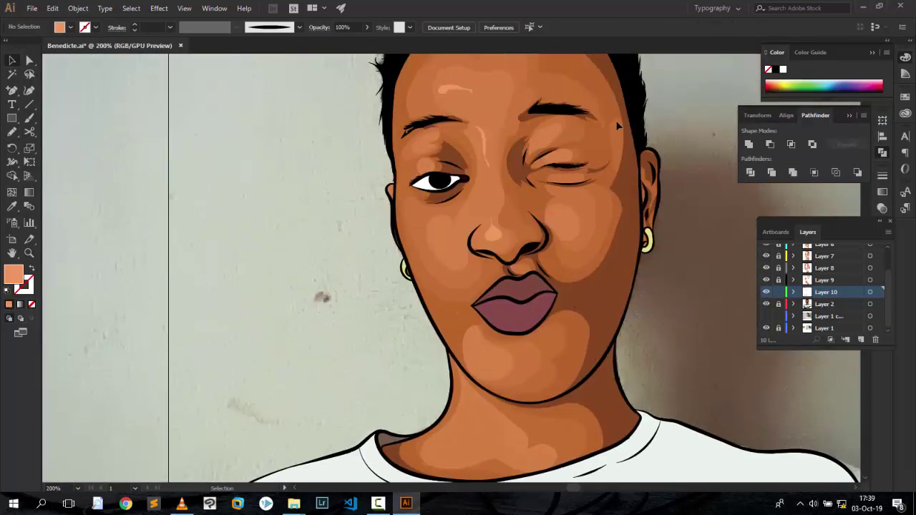
{"action": "scroll", "coordinate": [615, 120], "scroll_direction": "up", "scroll_amount": 2}
{"action": "key", "text": "n"}
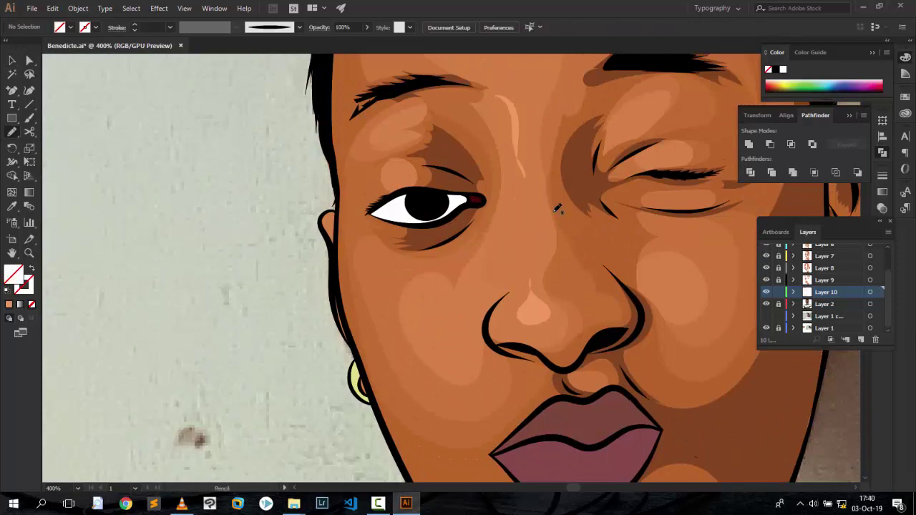
{"action": "scroll", "coordinate": [539, 150], "scroll_direction": "down", "scroll_amount": 2}
Set the fill to blue and pencil a shading shape along the top of the eye white.
{"action": "left_click", "coordinate": [8, 305]}
{"action": "double_click", "coordinate": [13, 274]}
{"action": "mouse_move", "coordinate": [708, 272]}
{"action": "left_mouse_down"}
{"action": "mouse_move", "coordinate": [689, 255]}
{"action": "mouse_move", "coordinate": [730, 286]}
{"action": "mouse_move", "coordinate": [697, 315]}
{"action": "mouse_move", "coordinate": [675, 312]}
{"action": "left_mouse_up"}
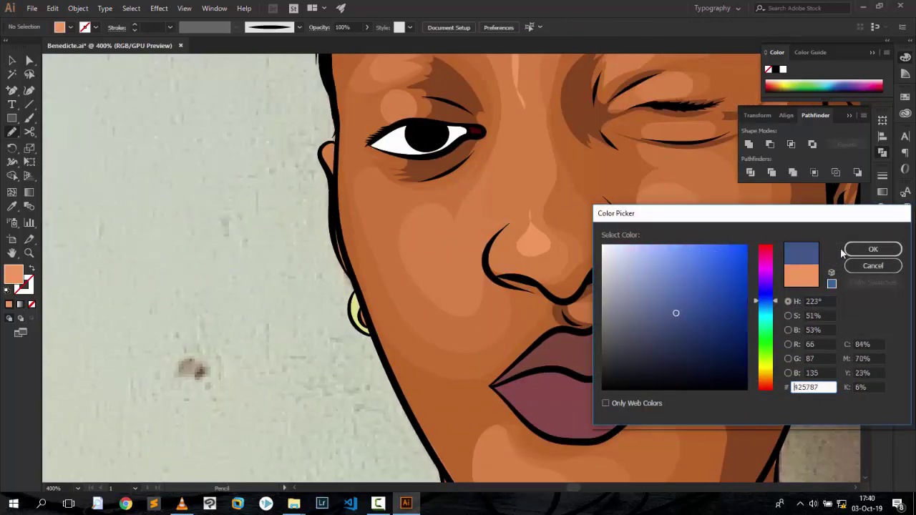
{"action": "left_click", "coordinate": [872, 249]}
{"action": "scroll", "coordinate": [449, 146], "scroll_direction": "up", "scroll_amount": 2}
{"action": "scroll", "coordinate": [448, 146], "scroll_direction": "down", "scroll_amount": 1}
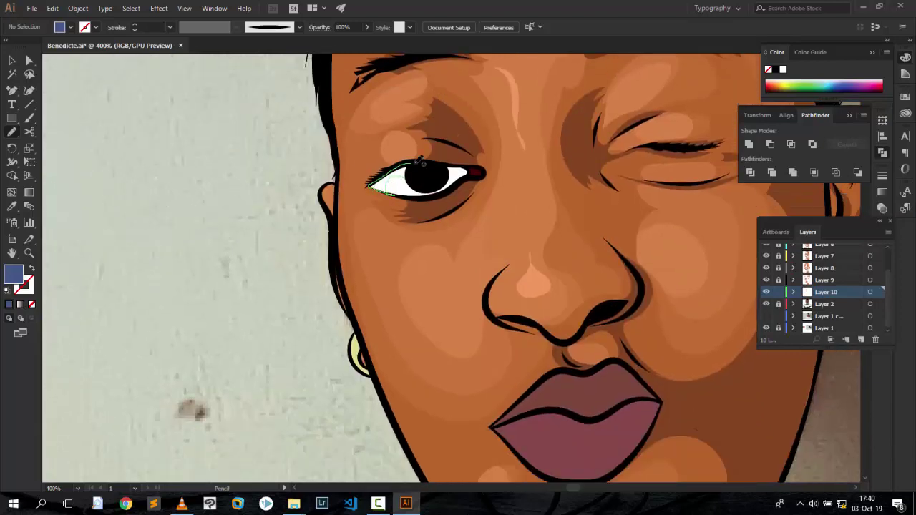
{"action": "left_click_drag", "start_coordinate": [420, 159], "coordinate": [369, 187]}
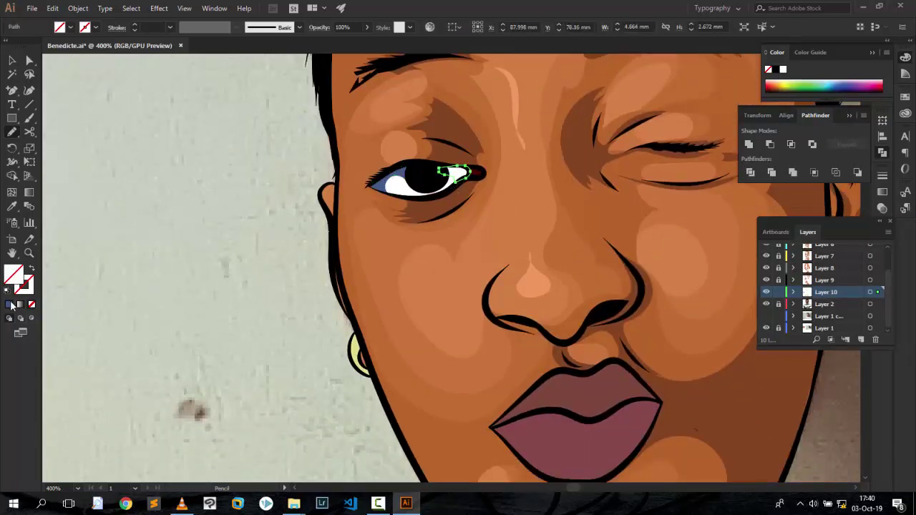
Draw a small upper-lip highlight, then hide Layer 2 and zoom in on the photo lips.
{"action": "scroll", "coordinate": [458, 215], "scroll_direction": "down", "scroll_amount": 2}
{"action": "left_click_drag", "start_coordinate": [569, 327], "coordinate": [609, 320]}
{"action": "left_click", "coordinate": [9, 304]}
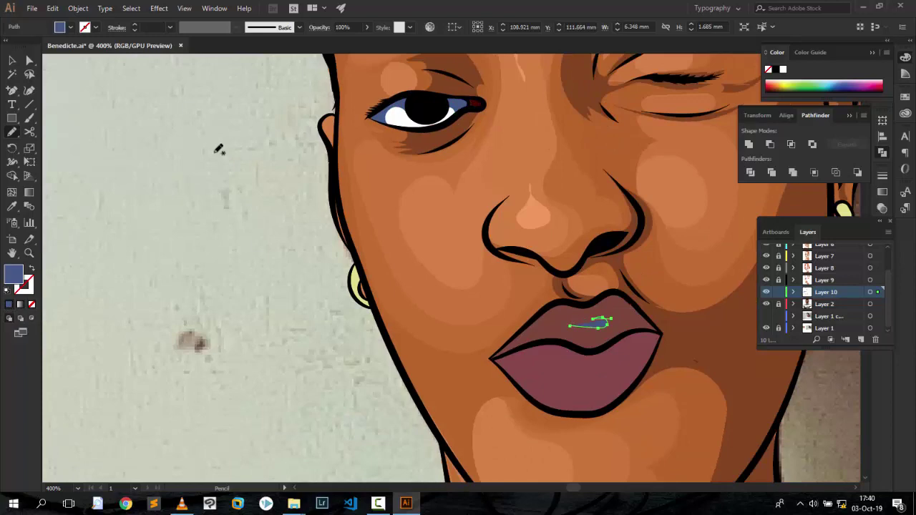
{"action": "key", "text": "ctrl+shift+a"}
{"action": "left_click", "coordinate": [765, 303]}
{"action": "scroll", "coordinate": [650, 272], "scroll_direction": "down", "scroll_amount": 3}
{"action": "key", "text": "ctrl+plus"}
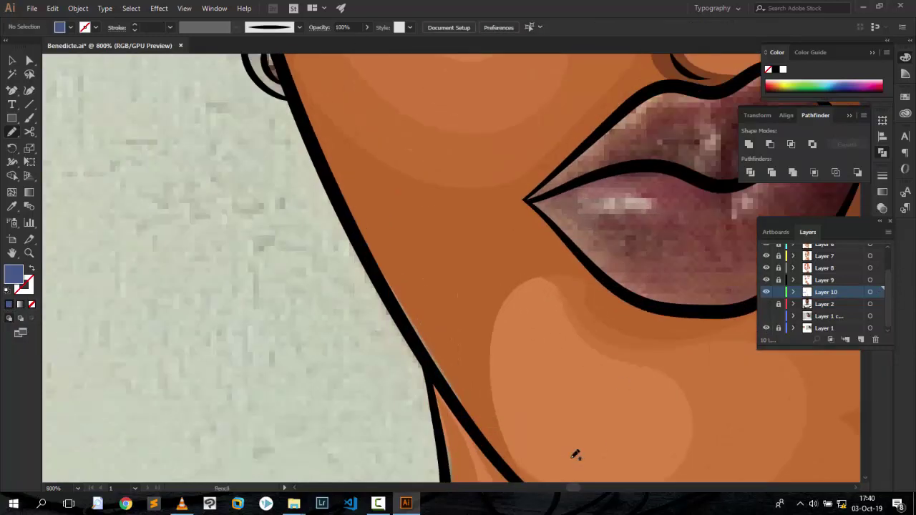
{"action": "scroll", "coordinate": [581, 489], "scroll_direction": "right", "scroll_amount": 5}
Sample the pale lip highlight colour and pencil glossy highlights on the lower and upper lips.
{"action": "key", "text": "i"}
{"action": "left_click", "coordinate": [250, 202]}
{"action": "key", "text": "n"}
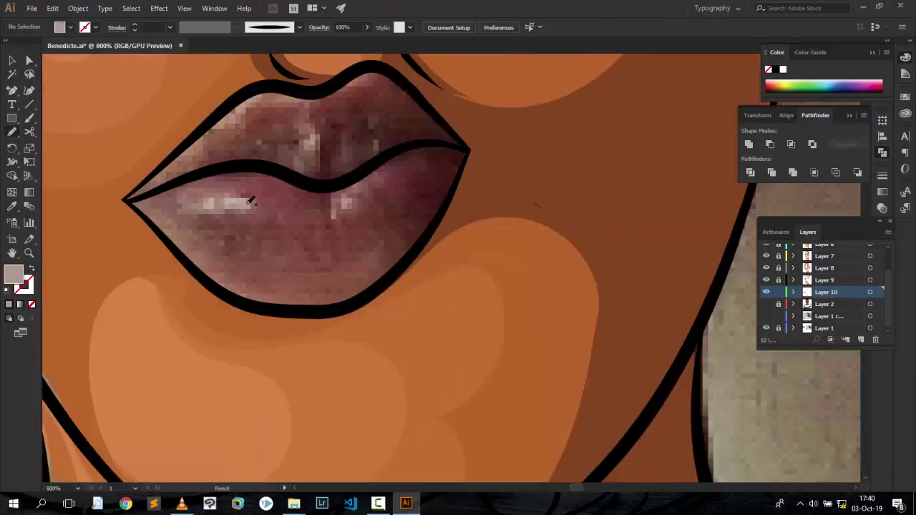
{"action": "left_click_drag", "start_coordinate": [205, 210], "coordinate": [183, 203]}
{"action": "scroll", "coordinate": [273, 196], "scroll_direction": "up", "scroll_amount": 2}
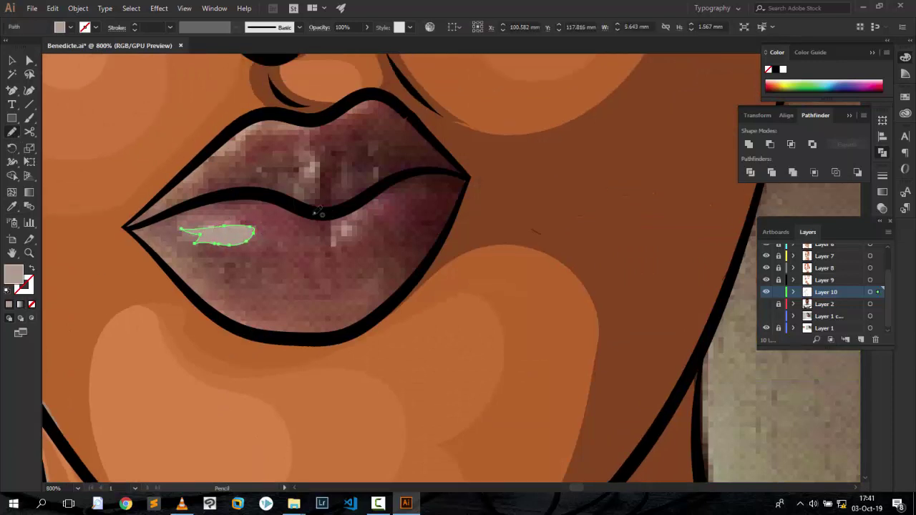
{"action": "left_click_drag", "start_coordinate": [309, 201], "coordinate": [274, 197]}
{"action": "left_click_drag", "start_coordinate": [192, 236], "coordinate": [313, 190]}
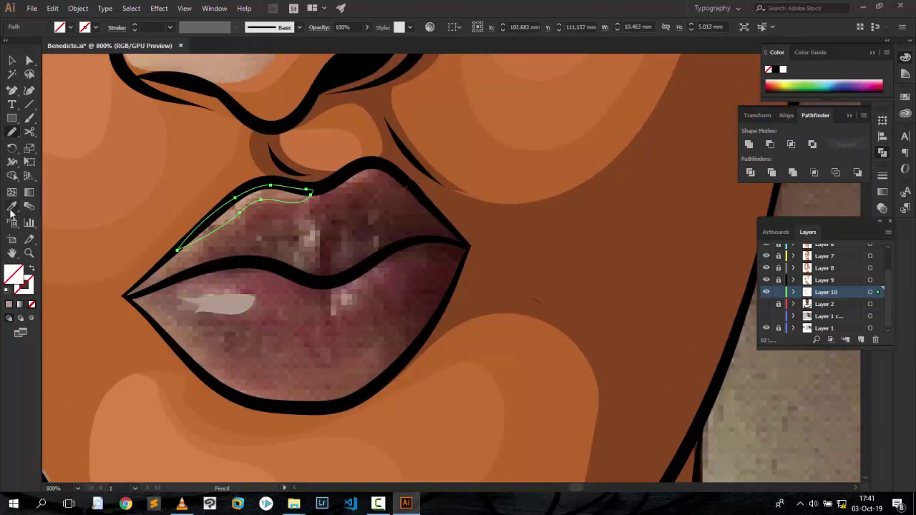
Sample a pinkish-brown lip colour and pencil shading shapes along the lip line.
{"action": "key", "text": "i"}
{"action": "left_click", "coordinate": [437, 212]}
{"action": "key", "text": "n"}
{"action": "left_click_drag", "start_coordinate": [367, 180], "coordinate": [322, 187]}
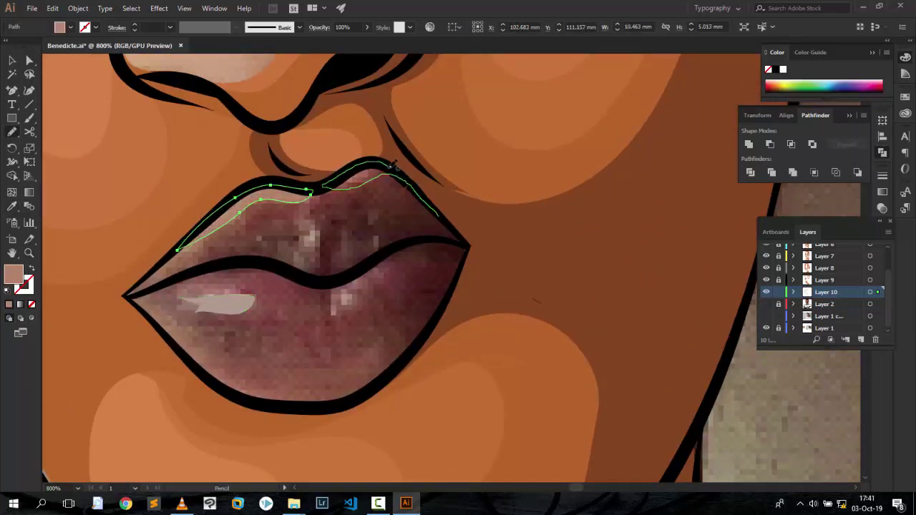
{"action": "scroll", "coordinate": [308, 164], "scroll_direction": "down", "scroll_amount": 1}
{"action": "scroll", "coordinate": [297, 149], "scroll_direction": "down", "scroll_amount": 1}
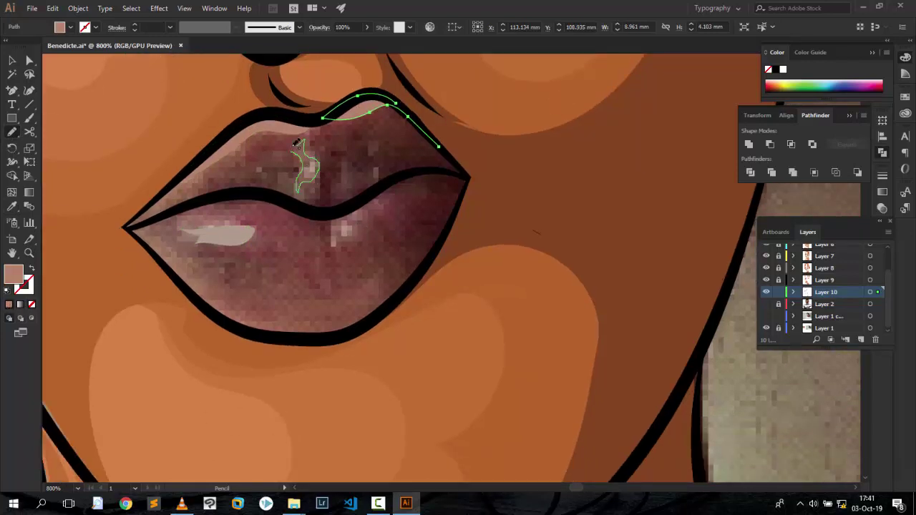
{"action": "left_click_drag", "start_coordinate": [296, 143], "coordinate": [297, 141]}
{"action": "scroll", "coordinate": [382, 120], "scroll_direction": "down", "scroll_amount": 1}
{"action": "mouse_move", "coordinate": [381, 140]}
{"action": "left_mouse_down"}
{"action": "mouse_move", "coordinate": [379, 129]}
{"action": "mouse_move", "coordinate": [383, 151]}
{"action": "left_mouse_up"}
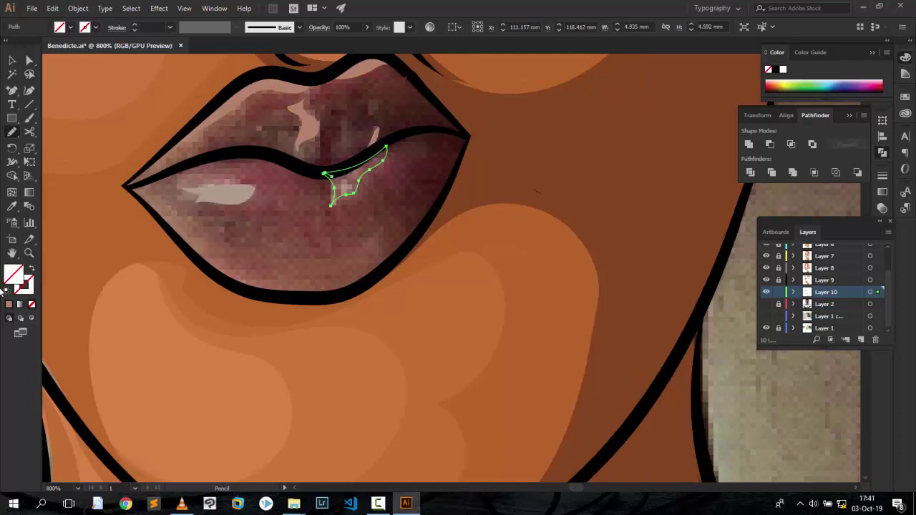
Sample the dark mauve lip colour and toggle Layer 2 to compare against the photo.
{"action": "key", "text": "i"}
{"action": "left_click", "coordinate": [394, 189]}
{"action": "scroll", "coordinate": [122, 75], "scroll_direction": "down", "scroll_amount": 1}
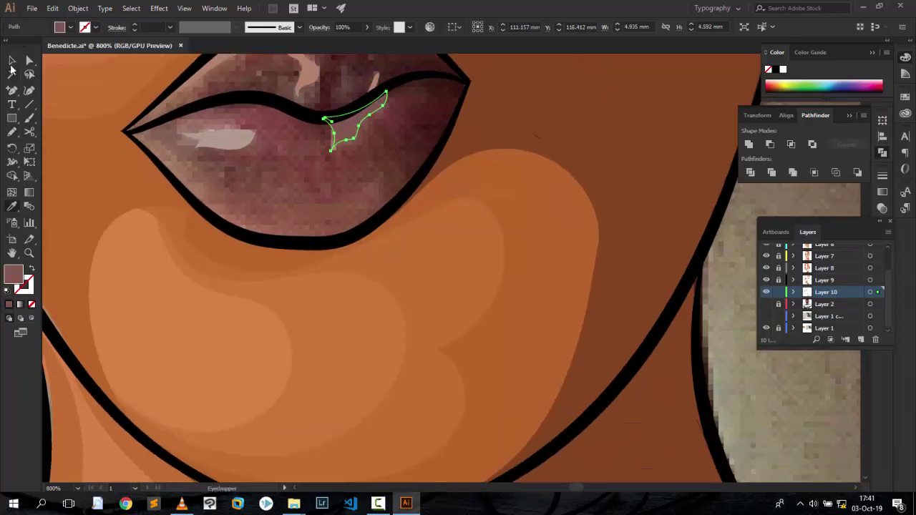
{"action": "key", "text": "ctrl+minus"}
{"action": "left_click", "coordinate": [765, 304]}
{"action": "key", "text": "v"}
{"action": "key", "text": "ctrl+shift+a"}
{"action": "key", "text": "ctrl+plus"}
{"action": "key", "text": "ctrl+plus"}
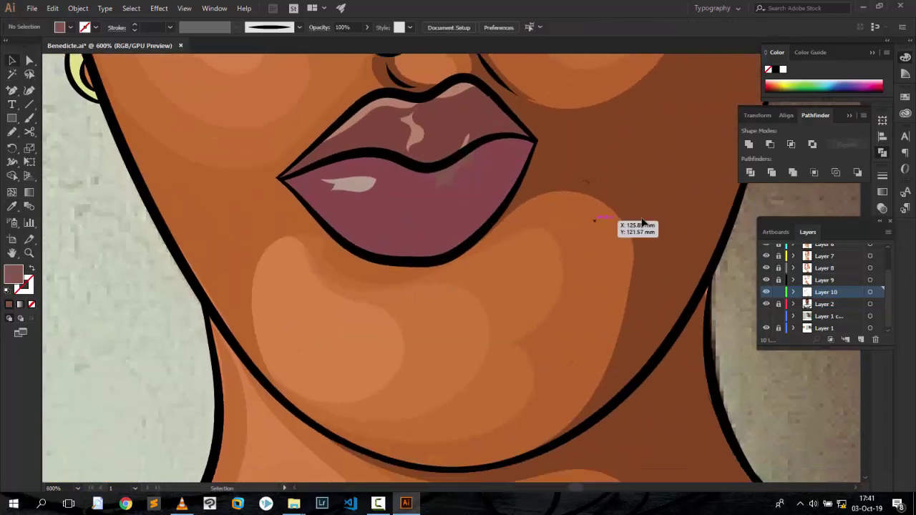
{"action": "scroll", "coordinate": [528, 206], "scroll_direction": "up", "scroll_amount": 1}
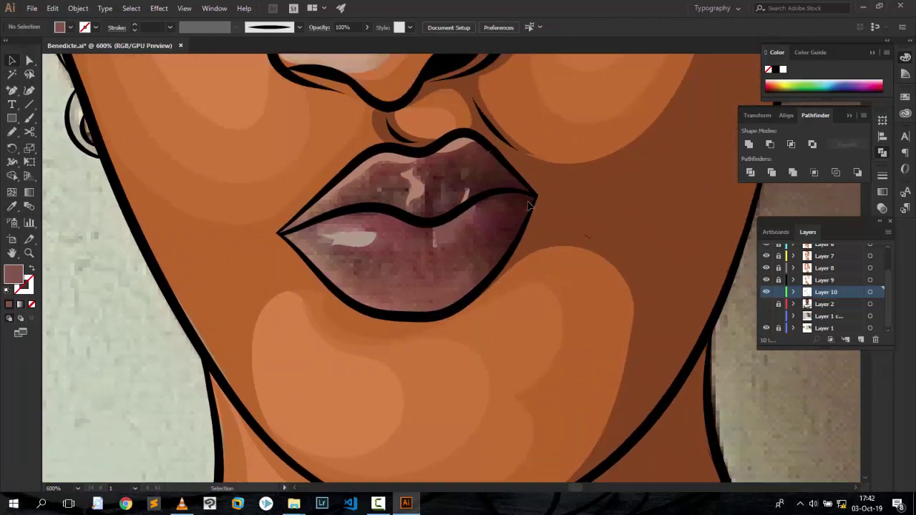
Create Layer 11, hide Layer 2, and pencil a shading stroke on the lower lip's right side.
{"action": "left_click", "coordinate": [835, 304]}
{"action": "left_click", "coordinate": [860, 339]}
{"action": "key", "text": "n"}
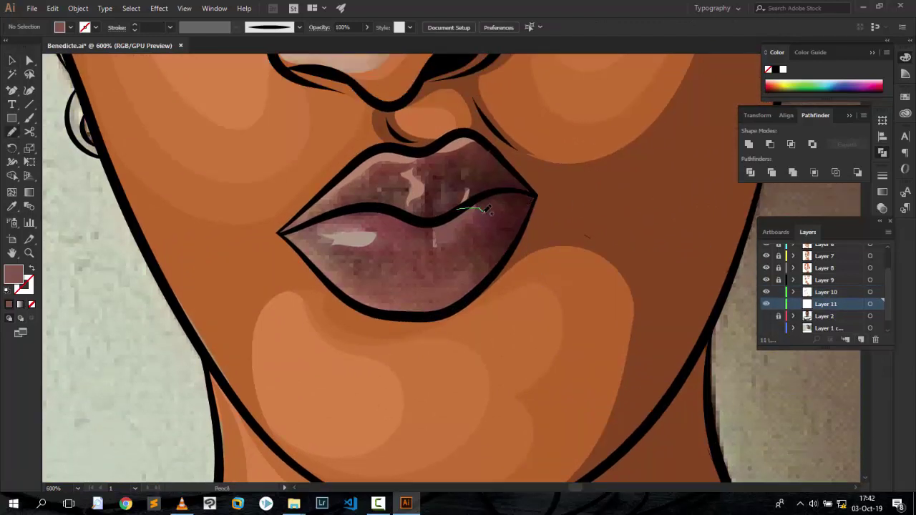
{"action": "left_click_drag", "start_coordinate": [424, 260], "coordinate": [424, 261]}
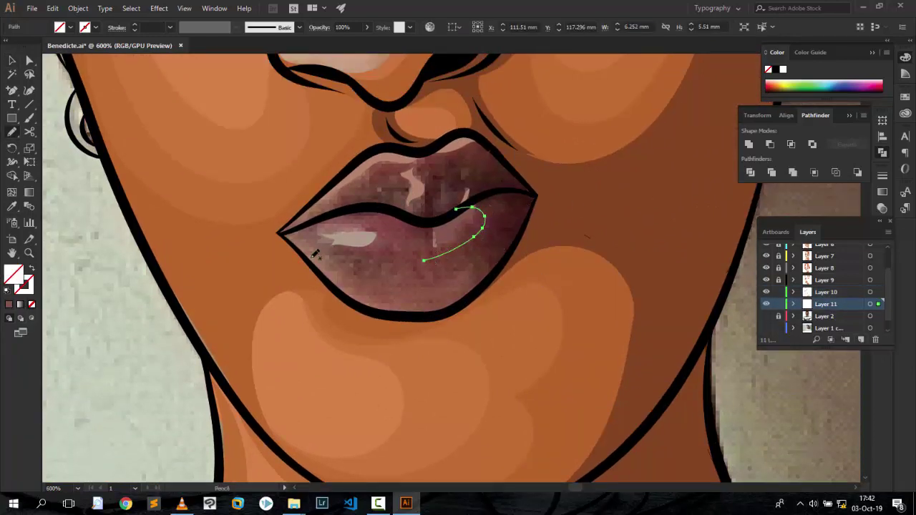
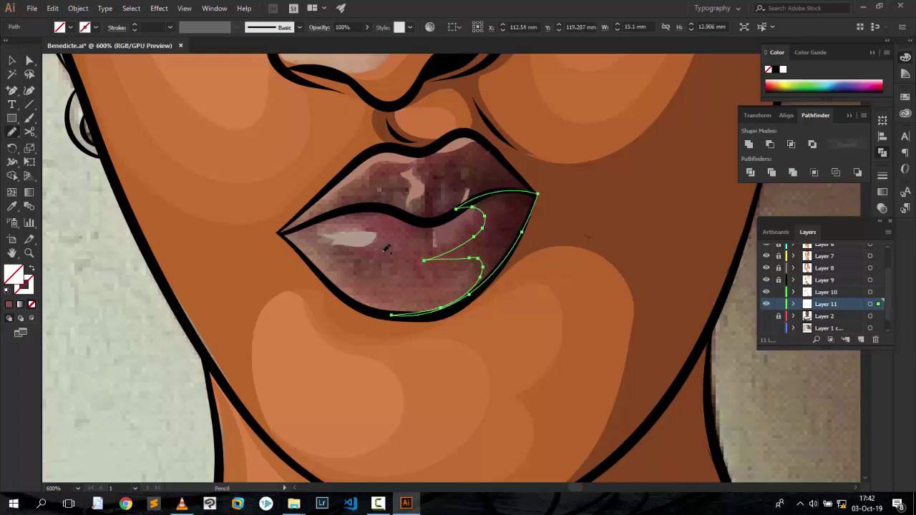
Fill the lower-lip shape with sampled dark maroon.
{"action": "key", "text": "i"}
{"action": "left_click", "coordinate": [510, 179]}
{"action": "key", "text": "n"}
{"action": "key", "text": "ctrl+shift+a"}
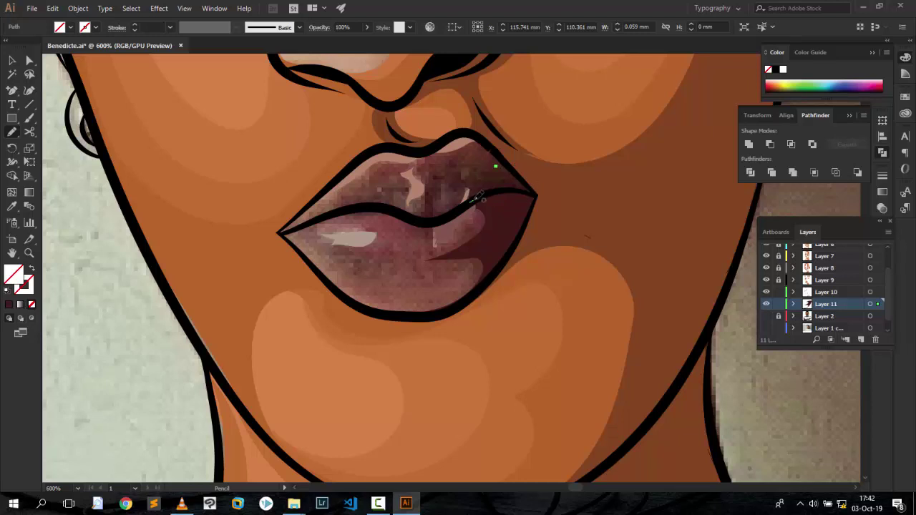
Draw upper-lip shading shapes, filling the small left one with sampled dusty rose.
{"action": "left_click_drag", "start_coordinate": [476, 196], "coordinate": [484, 204]}
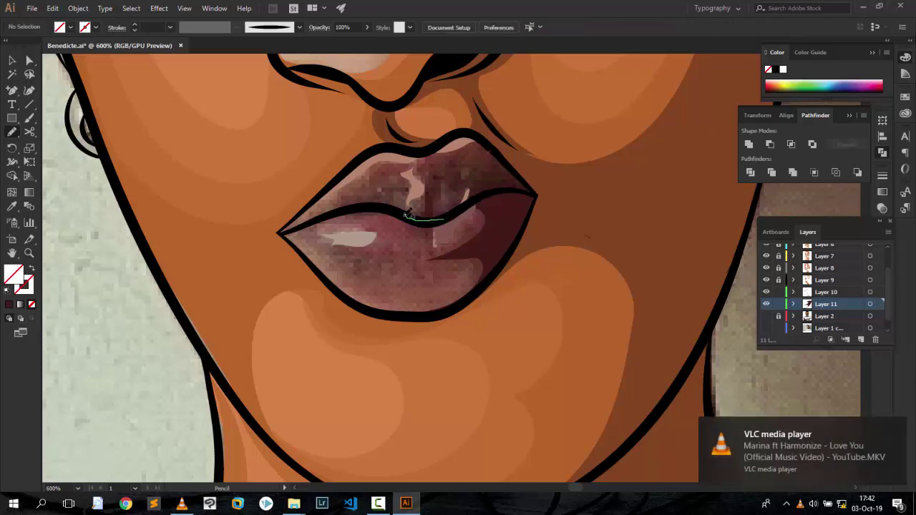
{"action": "left_click_drag", "start_coordinate": [408, 214], "coordinate": [401, 215]}
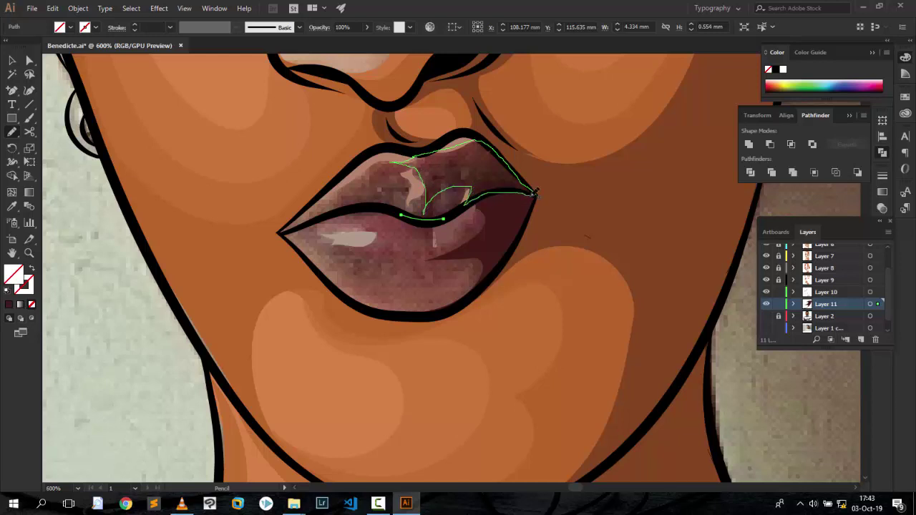
{"action": "left_click_drag", "start_coordinate": [536, 192], "coordinate": [529, 188]}
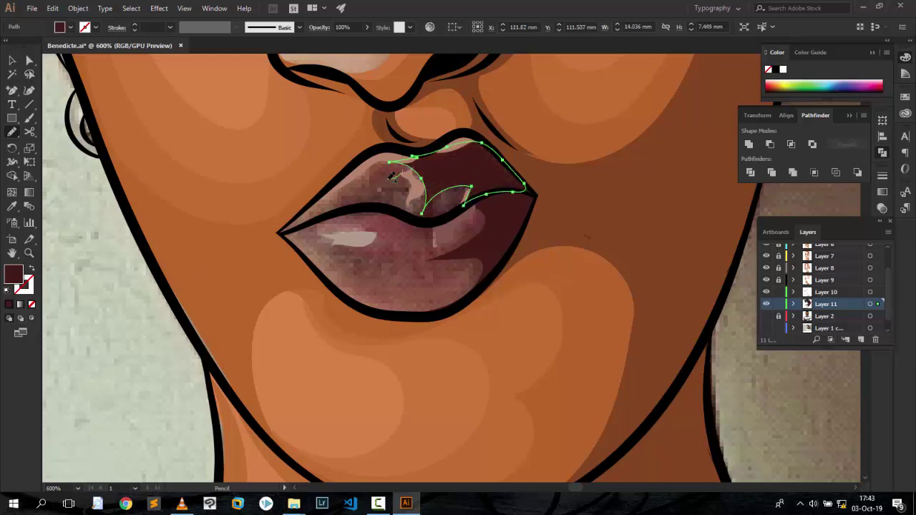
{"action": "left_click_drag", "start_coordinate": [313, 208], "coordinate": [295, 220]}
{"action": "key", "text": "i"}
{"action": "left_click", "coordinate": [368, 181]}
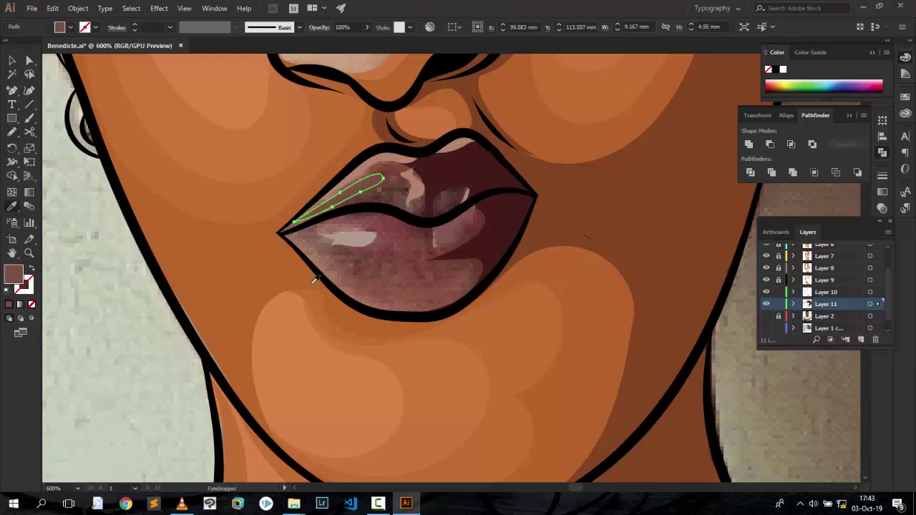
{"action": "key", "text": "n"}
Toggle Layer 2 to check the lips, then trace two dark maroon lower-lip shading shapes.
{"action": "left_click", "coordinate": [767, 315]}
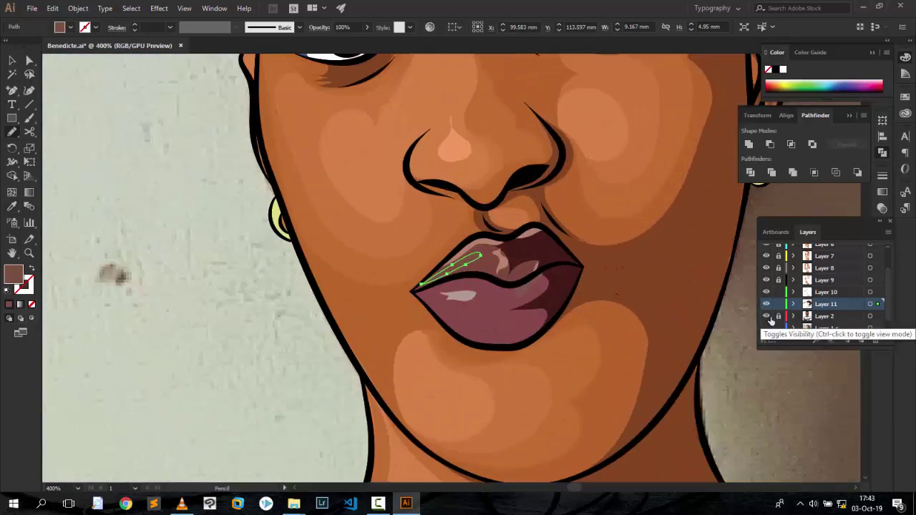
{"action": "left_click", "coordinate": [766, 316]}
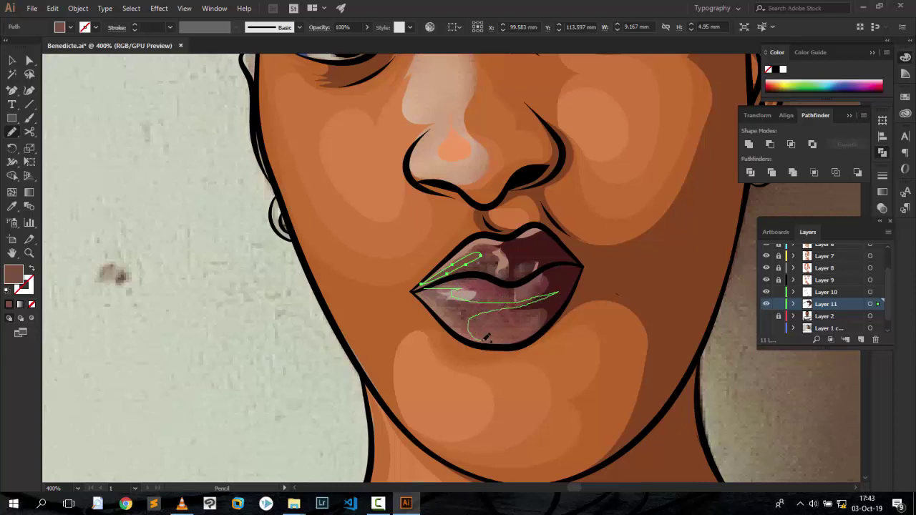
{"action": "left_click_drag", "start_coordinate": [435, 309], "coordinate": [414, 291]}
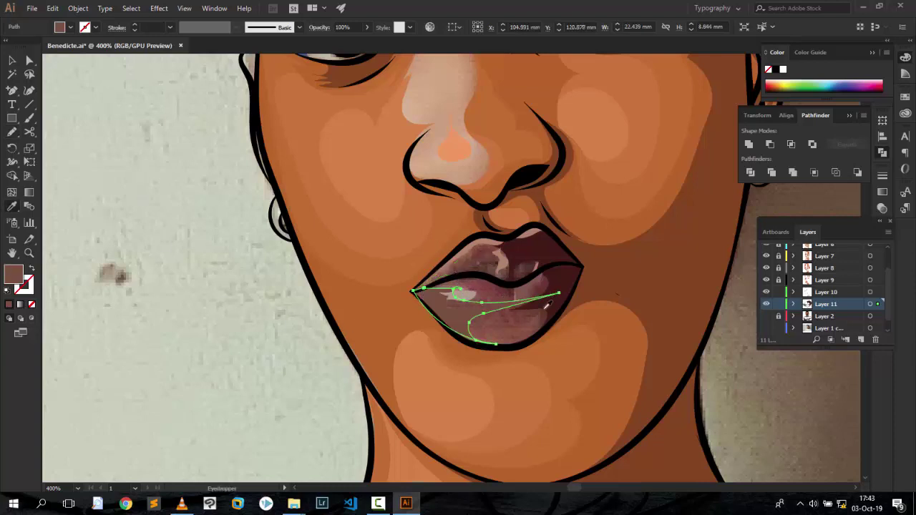
{"action": "key", "text": "ctrl+shift+a"}
{"action": "scroll", "coordinate": [451, 269], "scroll_direction": "up", "scroll_amount": 1}
{"action": "scroll", "coordinate": [495, 317], "scroll_direction": "down", "scroll_amount": 2}
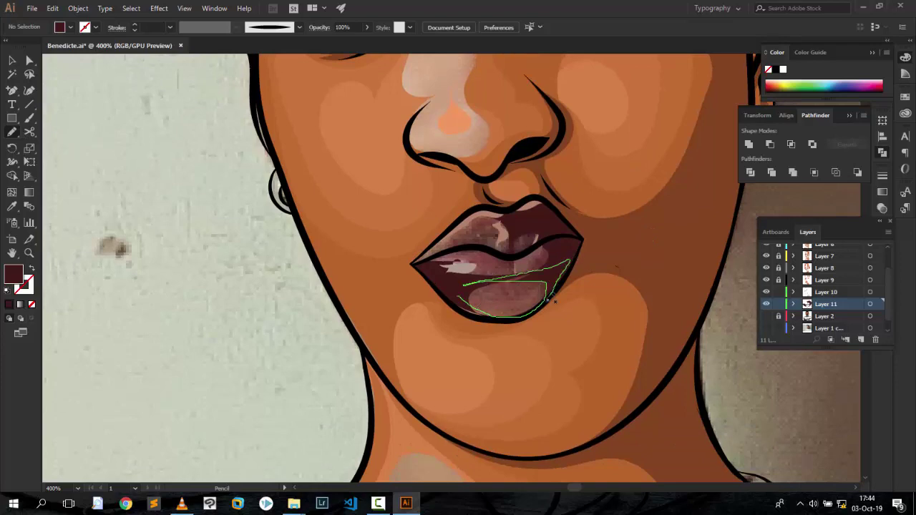
{"action": "left_click_drag", "start_coordinate": [470, 313], "coordinate": [464, 304]}
{"action": "key", "text": "ctrl+shift+a"}
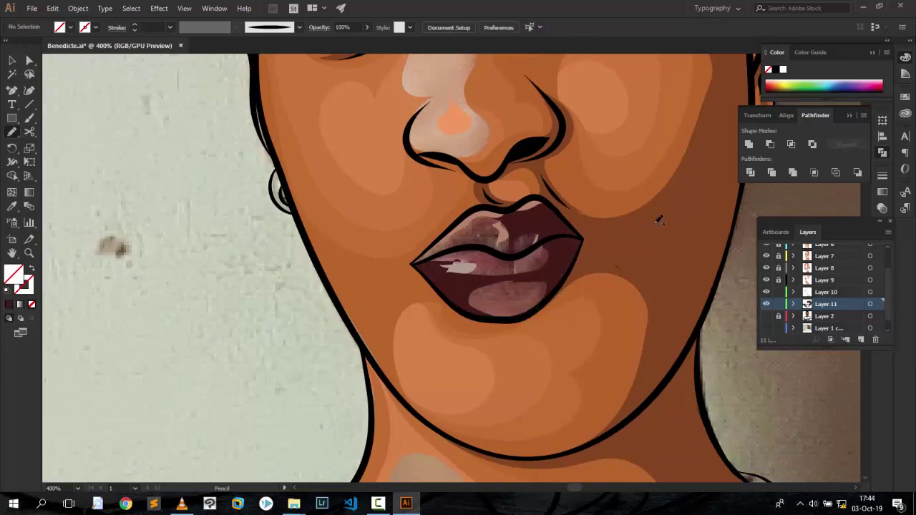
With Layer 2 hidden, trace another upper-lip shading shape and add a new layer.
{"action": "key", "text": "ctrl+equal"}
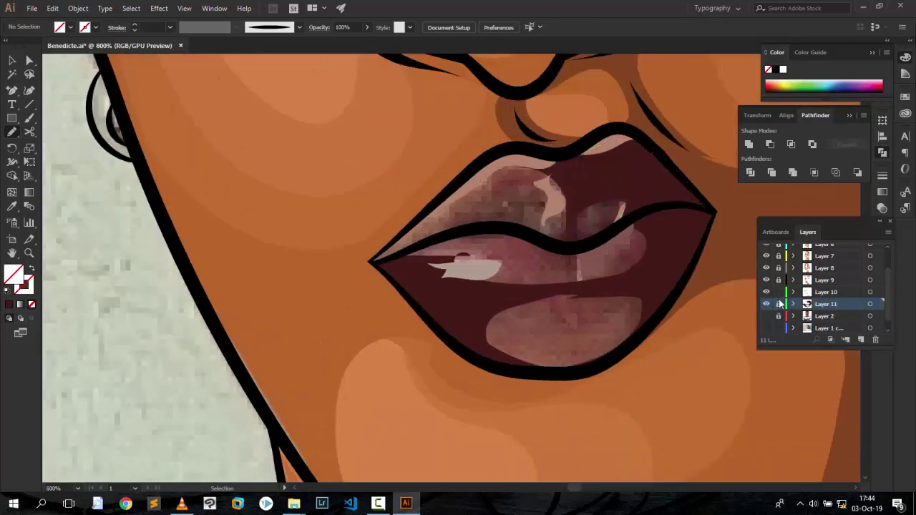
{"action": "key", "text": "ctrl+0"}
{"action": "key", "text": "ctrl+equal"}
{"action": "key", "text": "ctrl+equal"}
{"action": "key", "text": "ctrl+equal"}
{"action": "key", "text": "ctrl+equal"}
{"action": "key", "text": "ctrl+equal"}
{"action": "key", "text": "ctrl+equal"}
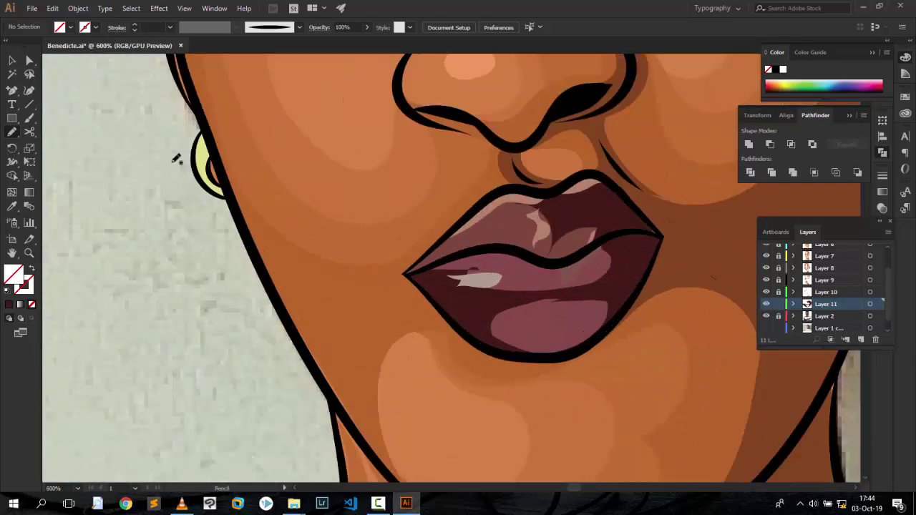
{"action": "left_click", "coordinate": [767, 316]}
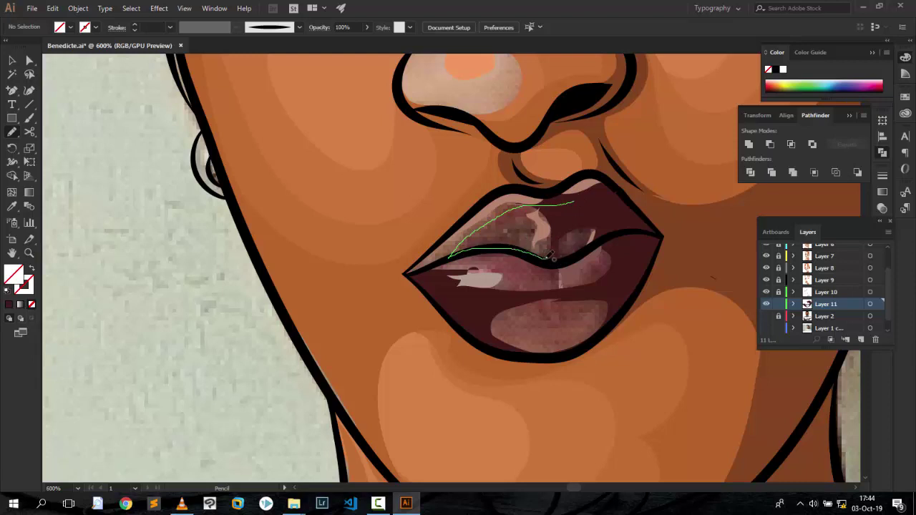
{"action": "left_click_drag", "start_coordinate": [547, 202], "coordinate": [572, 202]}
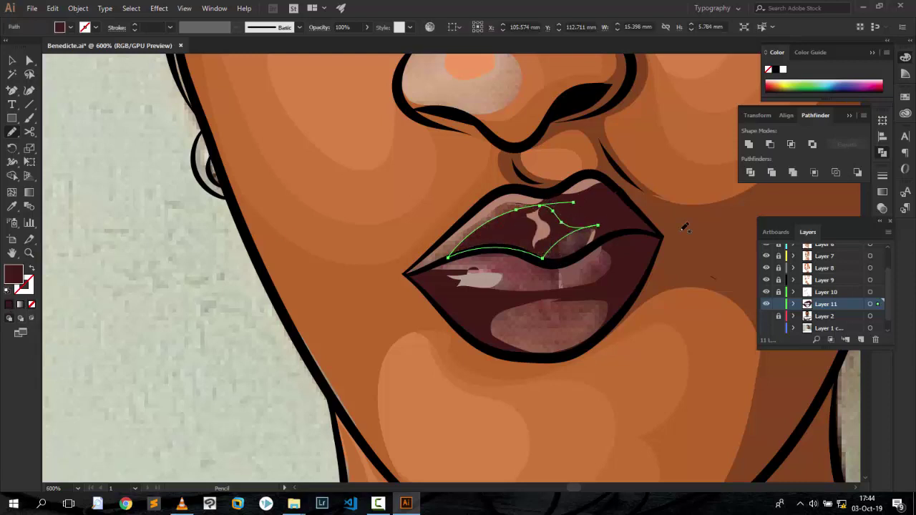
{"action": "key", "text": "ctrl+l"}
{"action": "key", "text": "ctrl+shift+a"}
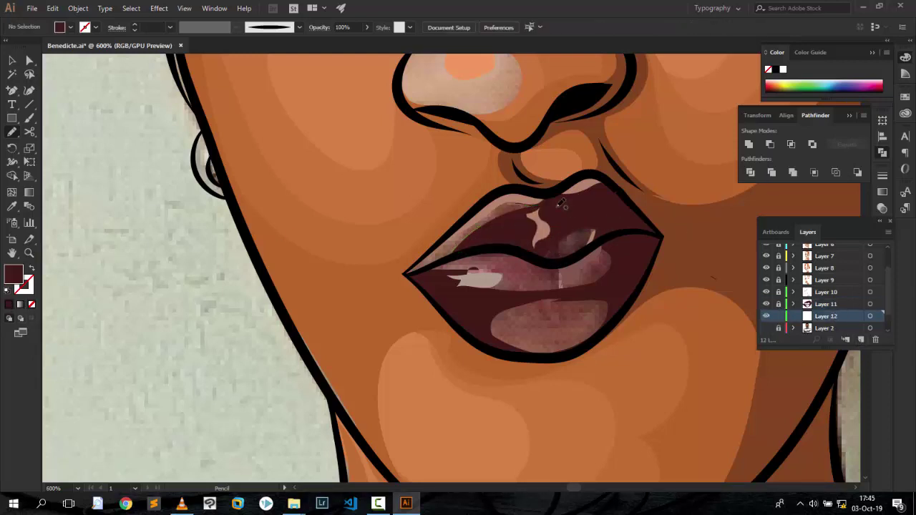
Trace an upper-lip highlight shape and fill it with a sampled colour.
{"action": "left_click_drag", "start_coordinate": [559, 204], "coordinate": [413, 272]}
{"action": "mouse_move", "coordinate": [504, 202]}
{"action": "left_mouse_down"}
{"action": "mouse_move", "coordinate": [548, 205]}
{"action": "mouse_move", "coordinate": [472, 247]}
{"action": "left_mouse_up"}
{"action": "left_click_drag", "start_coordinate": [528, 187], "coordinate": [541, 195]}
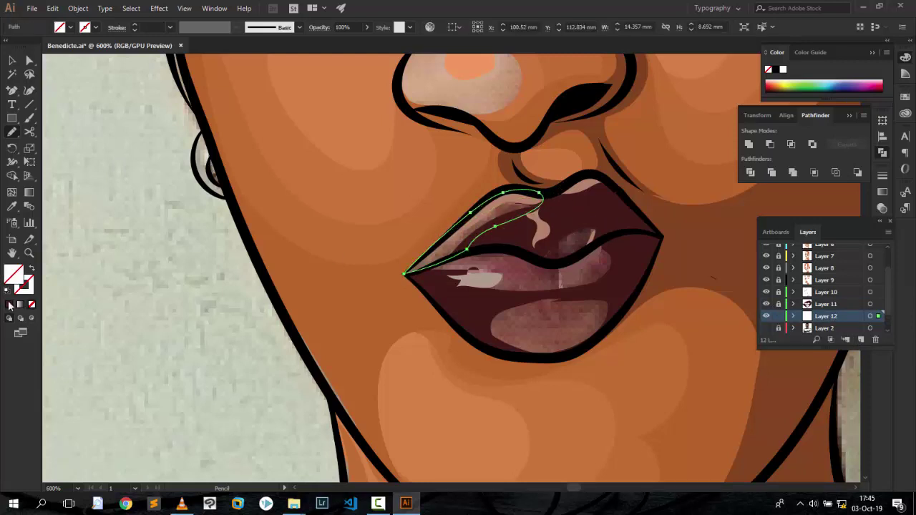
{"action": "key", "text": "i"}
{"action": "left_click", "coordinate": [509, 204]}
{"action": "key", "text": "n"}
Draw a highlight shape along the lip line between the lips with a sampled brown fill.
{"action": "mouse_move", "coordinate": [620, 244]}
{"action": "left_mouse_down"}
{"action": "mouse_move", "coordinate": [607, 286]}
{"action": "mouse_move", "coordinate": [453, 284]}
{"action": "left_mouse_up"}
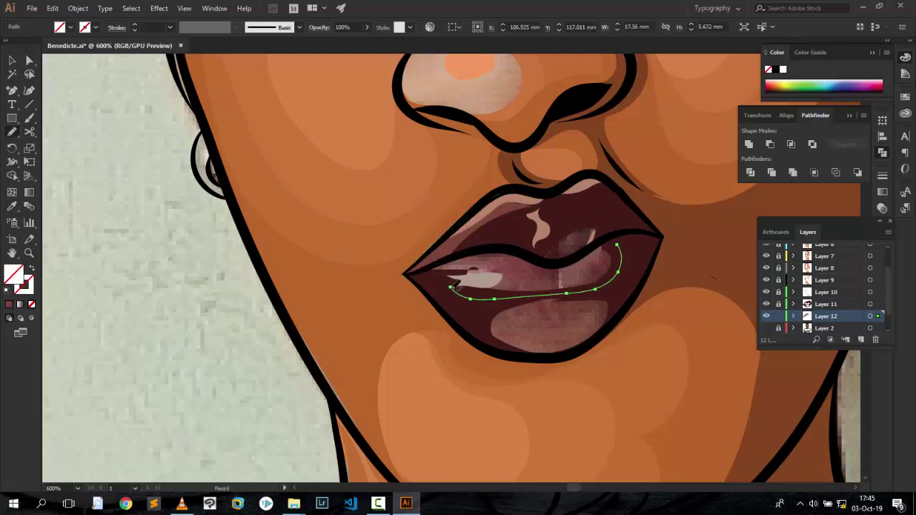
{"action": "left_click_drag", "start_coordinate": [630, 252], "coordinate": [622, 244]}
{"action": "key", "text": "i"}
{"action": "left_click", "coordinate": [578, 238]}
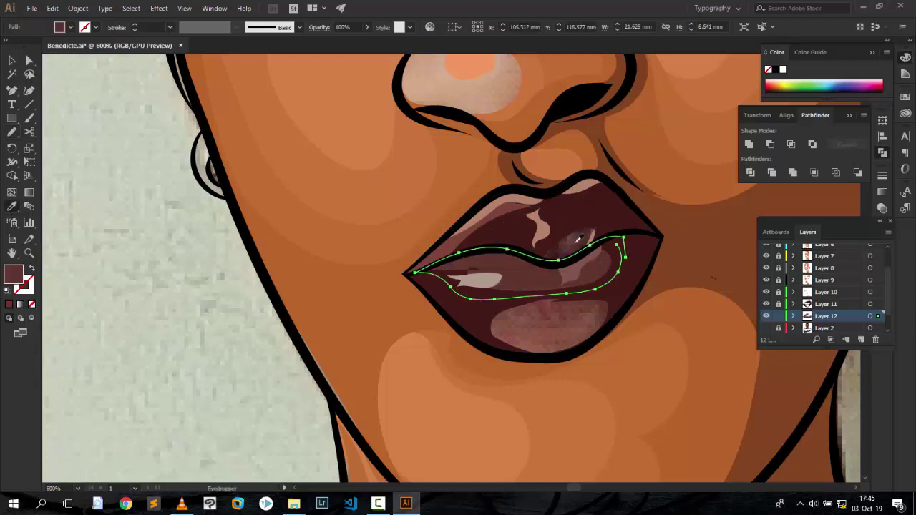
{"action": "left_click", "coordinate": [581, 343]}
{"action": "key", "text": "ctrl+shift+a"}
{"action": "left_click", "coordinate": [12, 132]}
Outline a lower-lip highlight and fill it with a sampled rose colour.
{"action": "left_click_drag", "start_coordinate": [620, 296], "coordinate": [618, 298]}
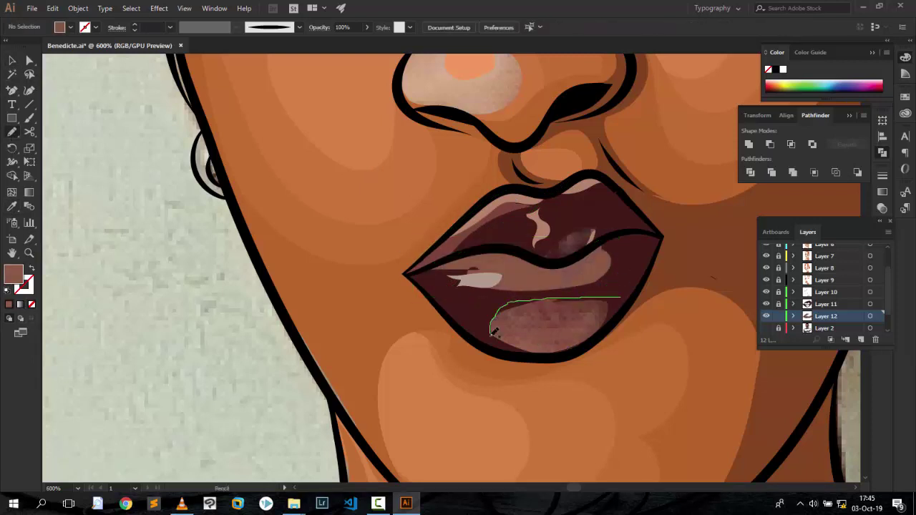
{"action": "key", "text": "i"}
{"action": "left_click", "coordinate": [548, 333]}
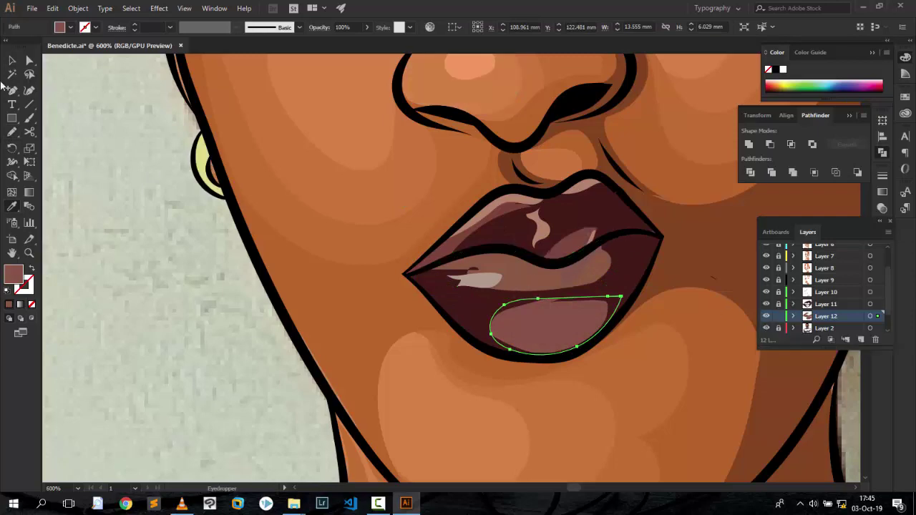
{"action": "key", "text": "a"}
{"action": "key", "text": "ctrl+shift+a"}
{"action": "key", "text": "ctrl+minus"}
{"action": "key", "text": "ctrl+minus"}
{"action": "key", "text": "ctrl+minus"}
{"action": "key", "text": "ctrl+minus"}
{"action": "key", "text": "ctrl+minus"}
{"action": "key", "text": "ctrl+1"}
{"action": "key", "text": "v"}
Hide the background photo layer, select the lip paths and lower their opacity.
{"action": "scroll", "coordinate": [823, 301], "scroll_direction": "down", "scroll_amount": 1}
{"action": "left_click", "coordinate": [766, 328]}
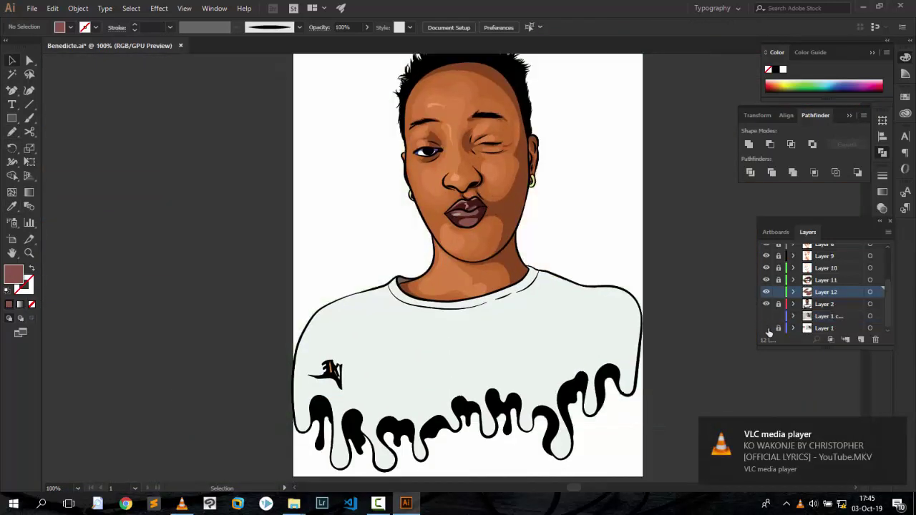
{"action": "key", "text": "ctrl+plus"}
{"action": "key", "text": "ctrl+plus"}
{"action": "key", "text": "ctrl+plus"}
{"action": "scroll", "coordinate": [745, 231], "scroll_direction": "up", "scroll_amount": 3}
{"action": "left_click", "coordinate": [469, 183]}
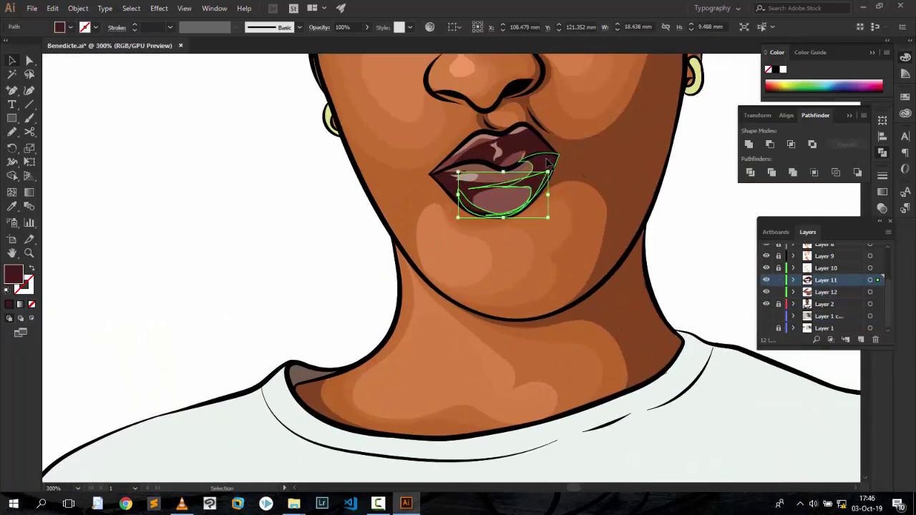
{"action": "key", "text": "ctrl+a"}
{"action": "left_click", "coordinate": [366, 28]}
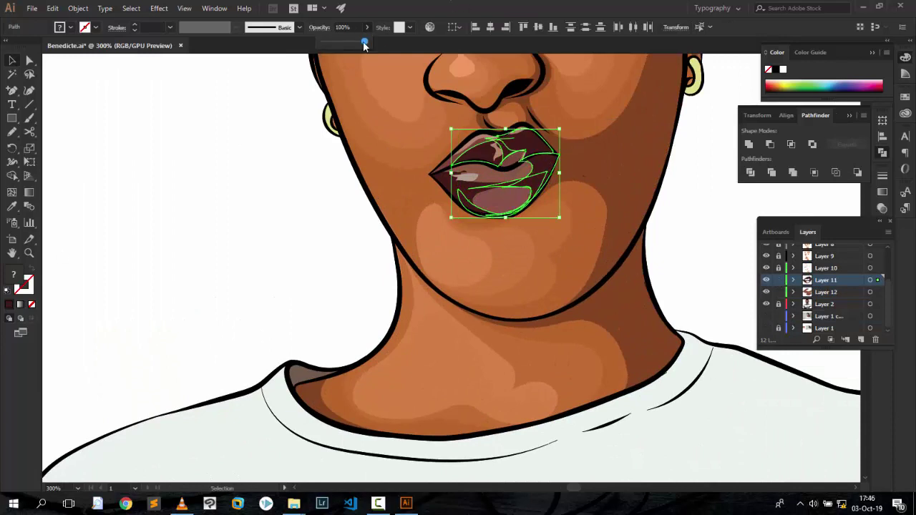
{"action": "left_click_drag", "start_coordinate": [367, 43], "coordinate": [351, 43]}
{"action": "left_click", "coordinate": [260, 170]}
Select the lower-lip shading and upper-lip highlight paths, then show the reference photo layer again.
{"action": "left_click", "coordinate": [493, 193]}
{"action": "left_click", "coordinate": [494, 154], "text": "shift"}
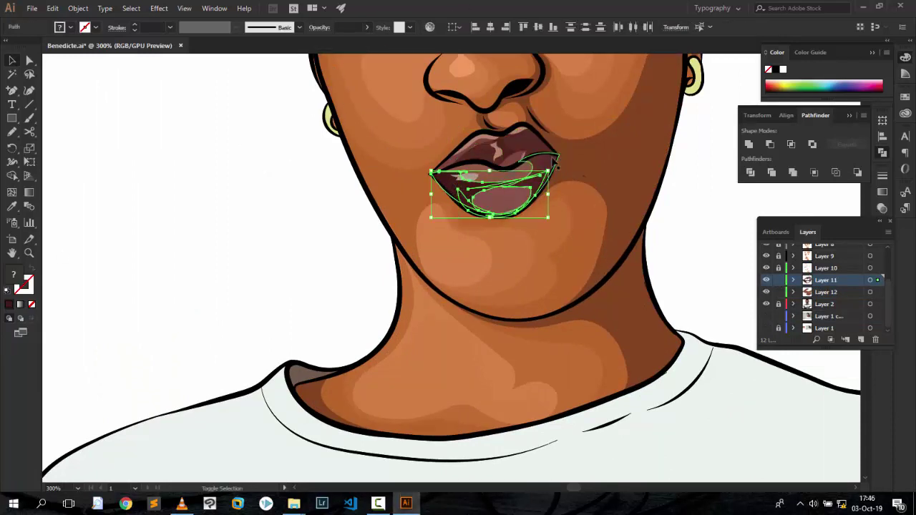
{"action": "left_click", "coordinate": [594, 205]}
{"action": "left_click", "coordinate": [501, 197]}
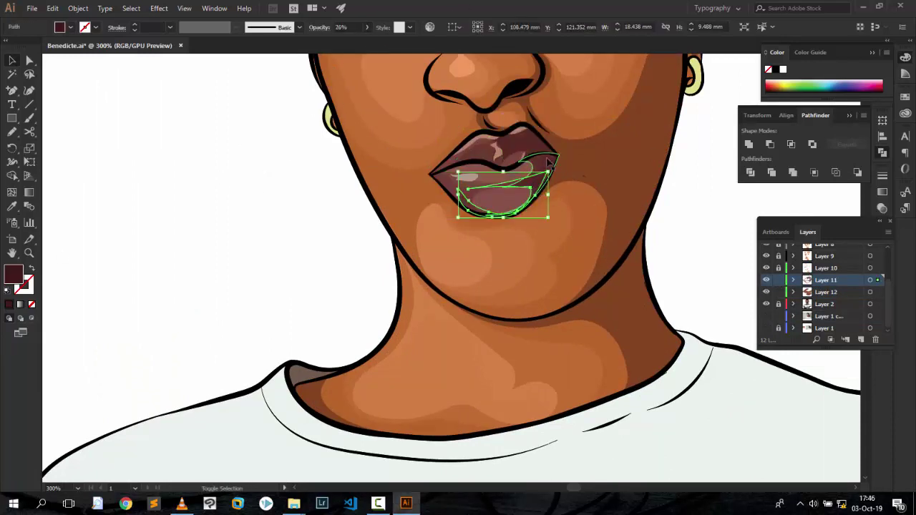
{"action": "left_click", "coordinate": [526, 147], "text": "shift"}
{"action": "key", "text": "ctrl+shift+a"}
{"action": "key", "text": "ctrl+minus"}
{"action": "key", "text": "ctrl+minus"}
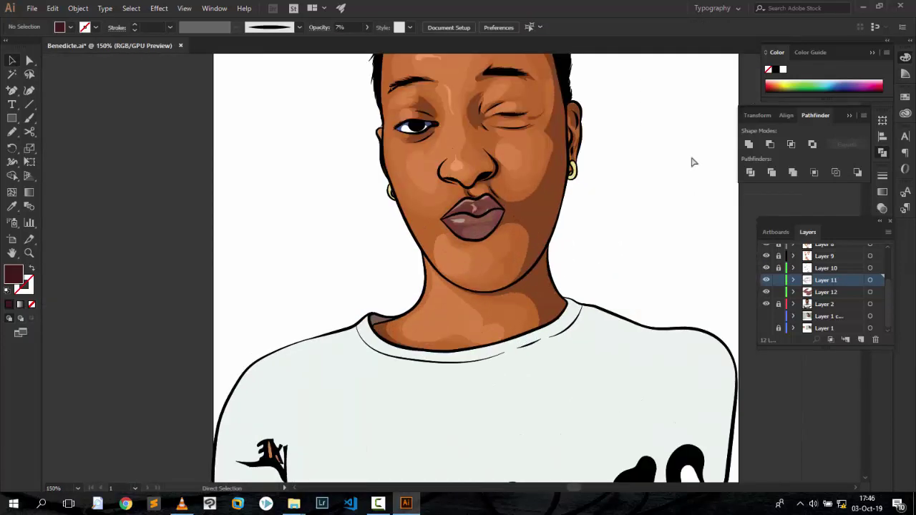
{"action": "scroll", "coordinate": [693, 155], "scroll_direction": "down", "scroll_amount": 2}
{"action": "scroll", "coordinate": [659, 213], "scroll_direction": "down", "scroll_amount": 2}
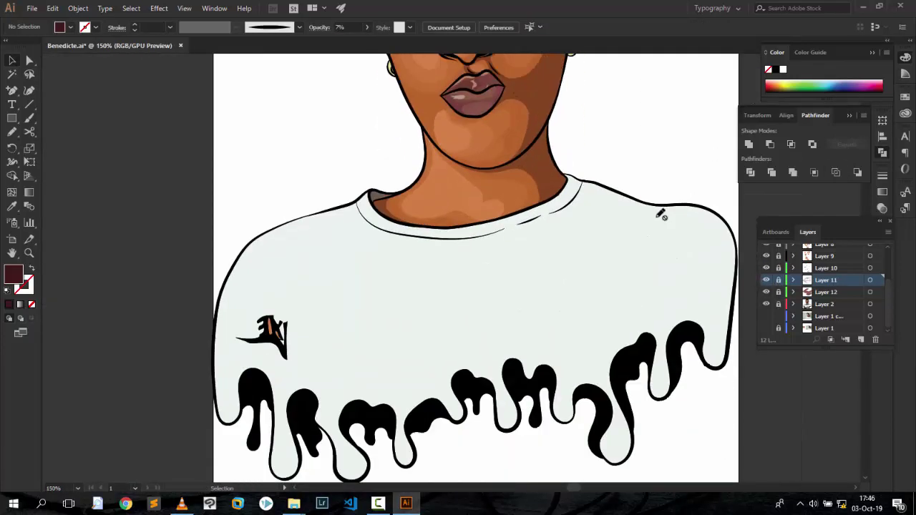
{"action": "left_click", "coordinate": [766, 328]}
Add a new Layer 13 and sample the shirt's light grey as the fill.
{"action": "scroll", "coordinate": [748, 308], "scroll_direction": "down", "scroll_amount": 2}
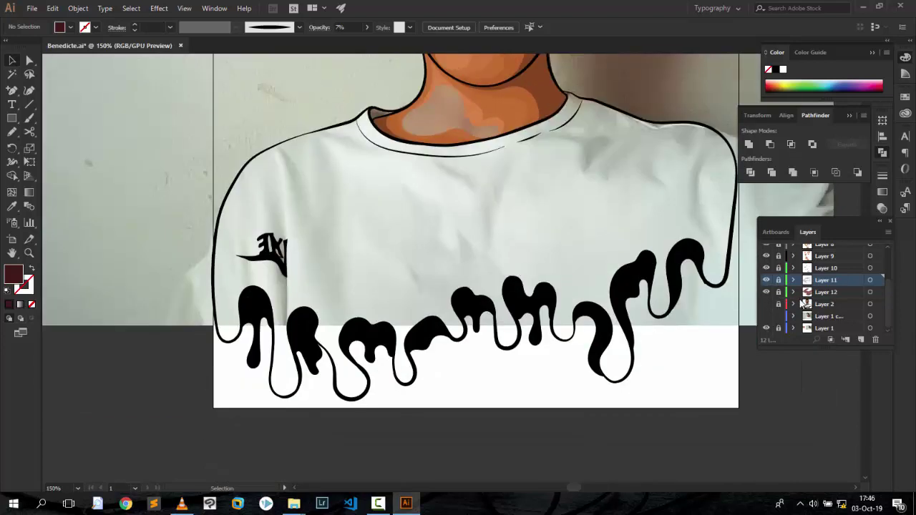
{"action": "left_click", "coordinate": [822, 304]}
{"action": "key", "text": "ctrl+l"}
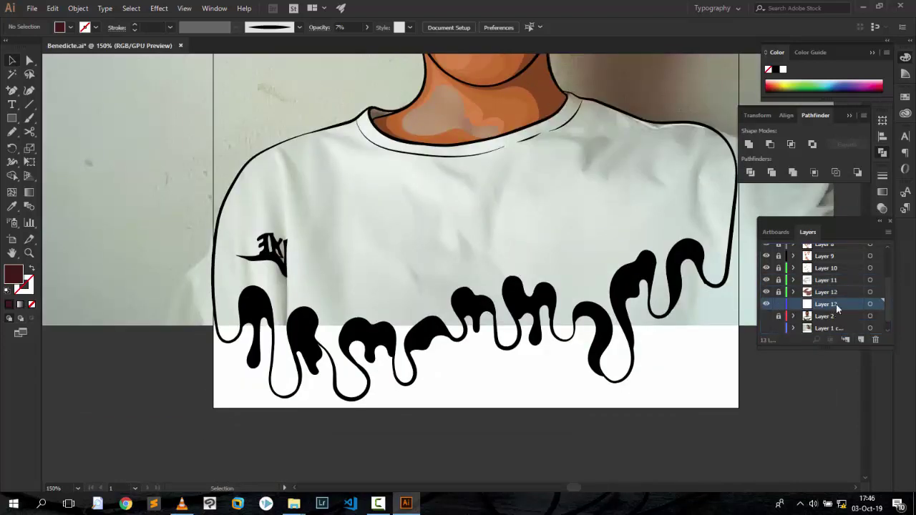
{"action": "key", "text": "i"}
{"action": "left_click", "coordinate": [469, 186]}
{"action": "left_click", "coordinate": [460, 170]}
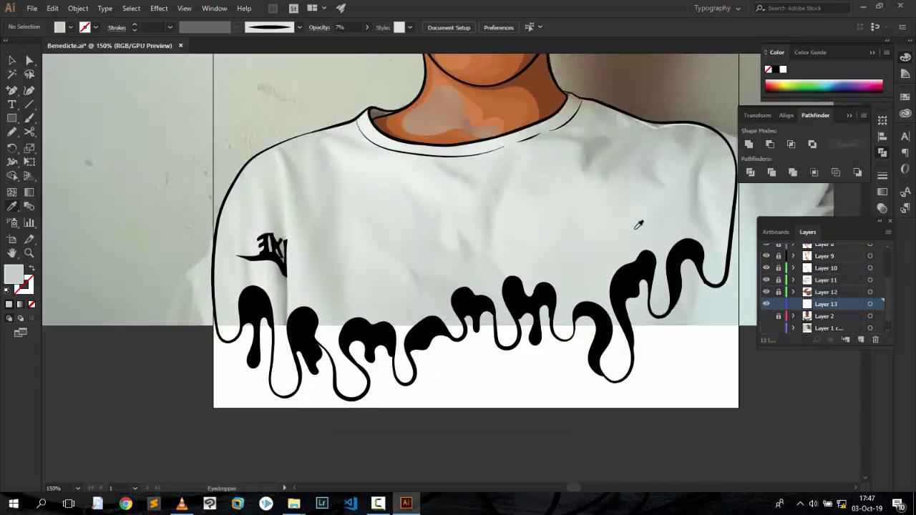
{"action": "key", "text": "n"}
Try fold shapes along the shirt's right shoulder, then undo them.
{"action": "scroll", "coordinate": [641, 258], "scroll_direction": "up", "scroll_amount": 2}
{"action": "scroll", "coordinate": [643, 286], "scroll_direction": "right", "scroll_amount": 3}
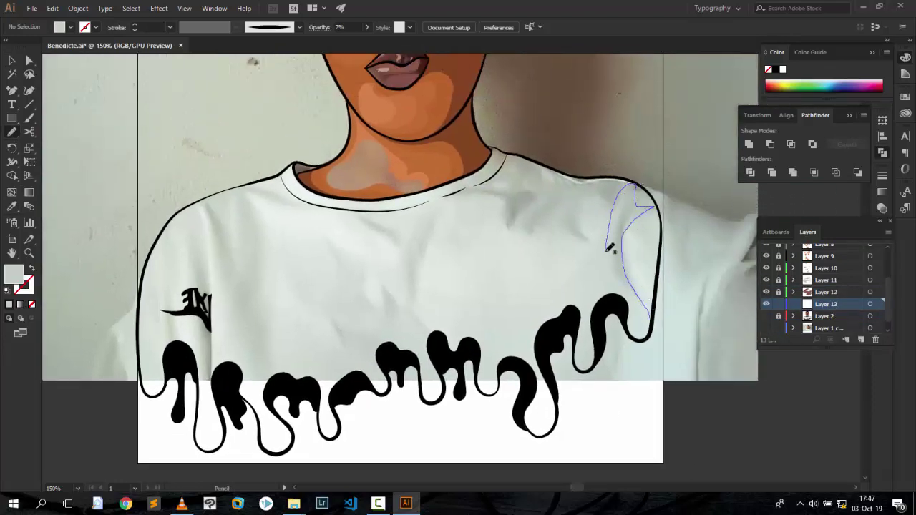
{"action": "left_click_drag", "start_coordinate": [634, 334], "coordinate": [635, 335]}
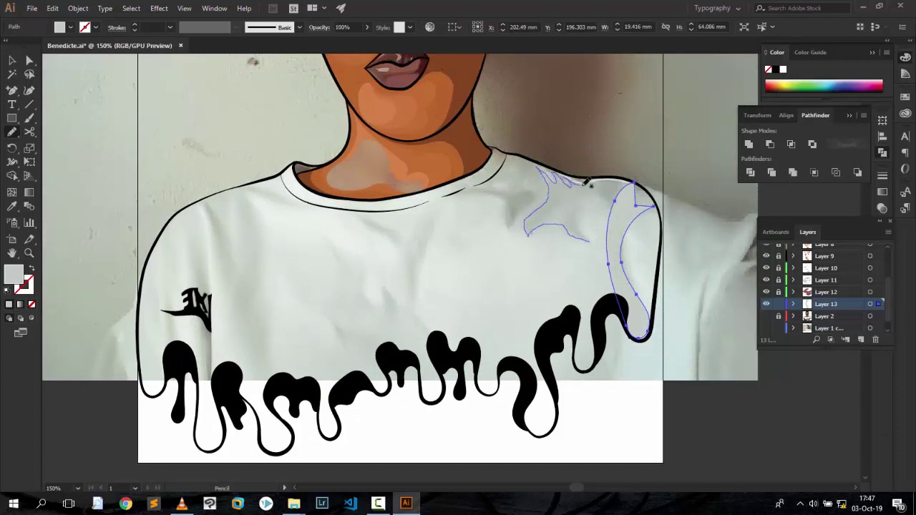
{"action": "left_click_drag", "start_coordinate": [585, 181], "coordinate": [618, 176]}
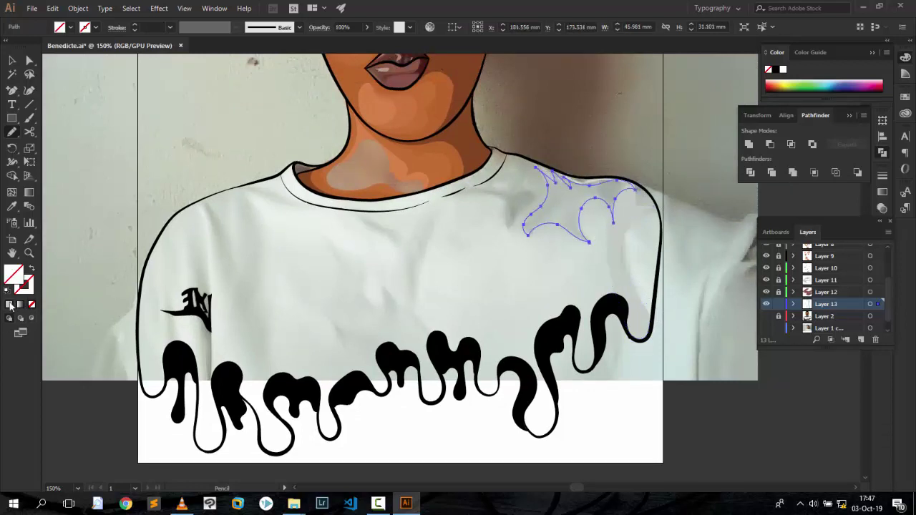
{"action": "key", "text": "ctrl+z"}
{"action": "key", "text": "ctrl+z"}
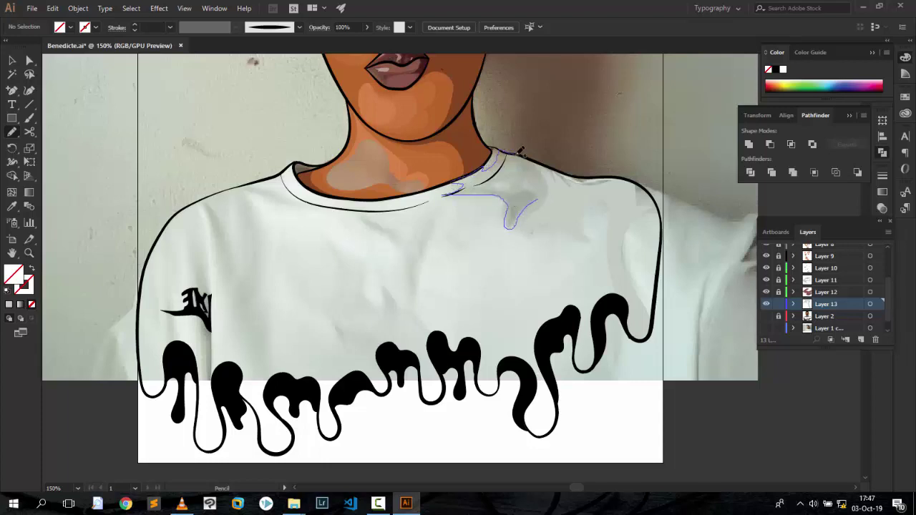
Draw a grey fold shape below the collar and a long fold running down to the drips.
{"action": "left_click_drag", "start_coordinate": [544, 204], "coordinate": [462, 199]}
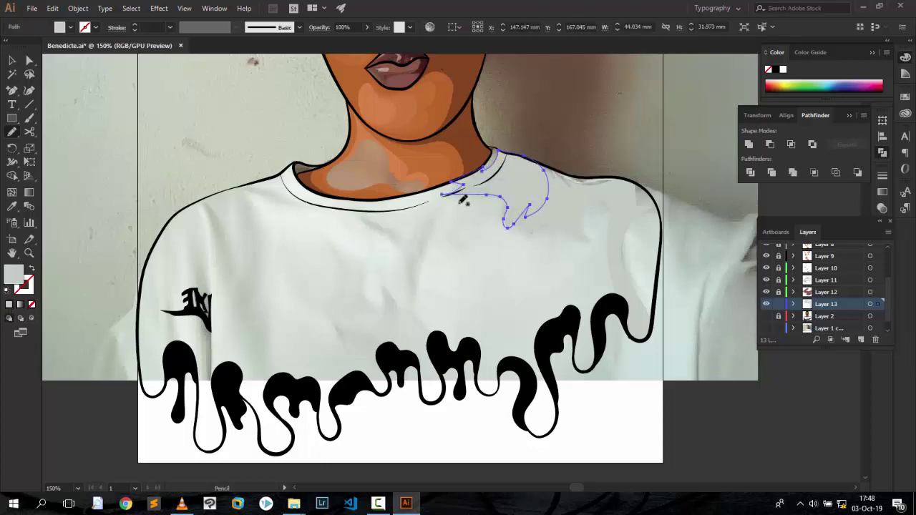
{"action": "left_click_drag", "start_coordinate": [430, 230], "coordinate": [415, 258]}
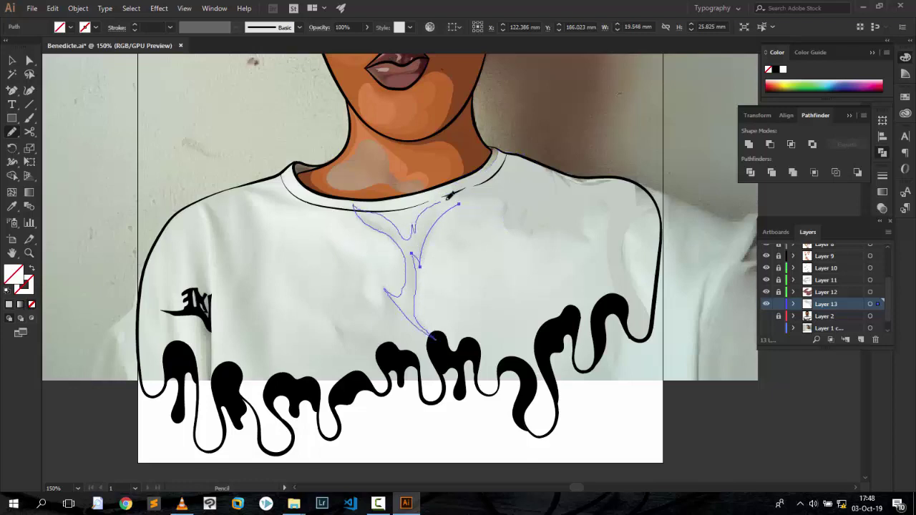
{"action": "left_click_drag", "start_coordinate": [449, 195], "coordinate": [485, 194]}
{"action": "scroll", "coordinate": [283, 227], "scroll_direction": "down", "scroll_amount": 2}
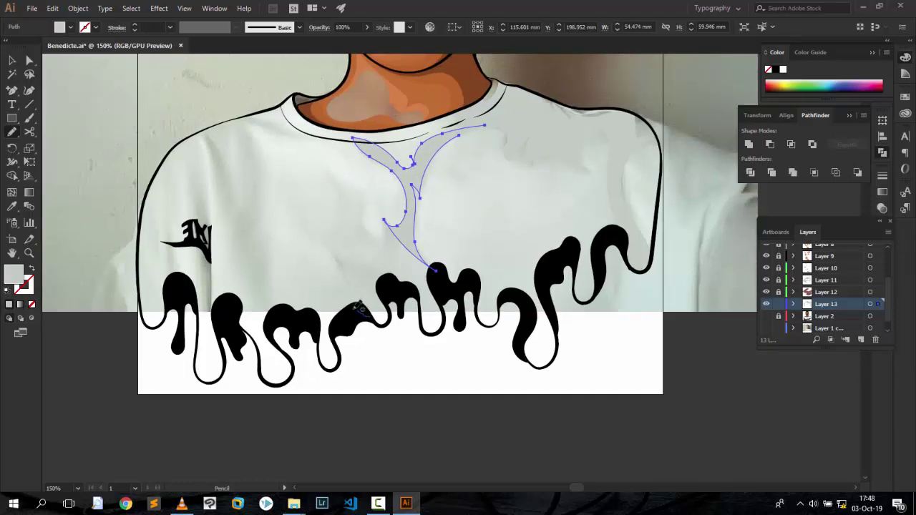
Draw a hooked left chest fold rising from the drips.
{"action": "left_click_drag", "start_coordinate": [358, 308], "coordinate": [303, 232]}
{"action": "left_click_drag", "start_coordinate": [282, 149], "coordinate": [344, 223]}
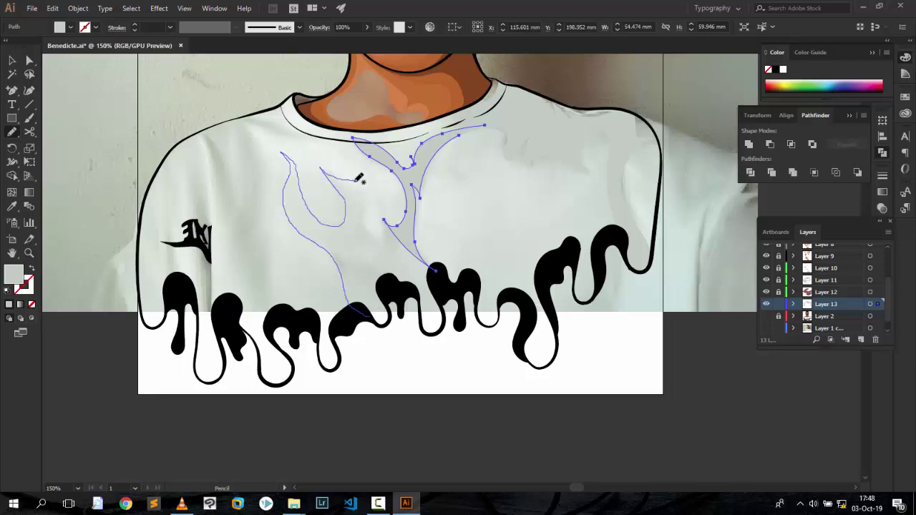
{"action": "left_click_drag", "start_coordinate": [355, 180], "coordinate": [360, 227]}
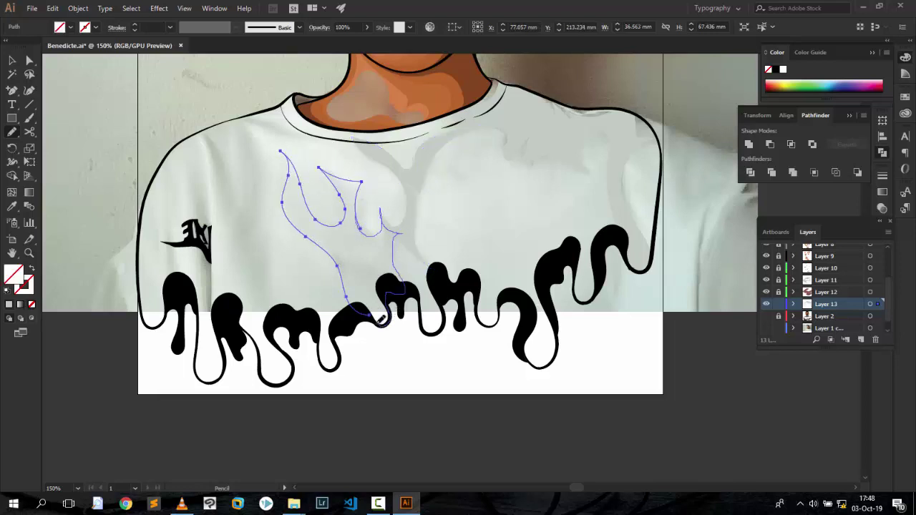
{"action": "key", "text": "ctrl+shift+a"}
{"action": "scroll", "coordinate": [292, 190], "scroll_direction": "down", "scroll_amount": 3}
{"action": "scroll", "coordinate": [375, 164], "scroll_direction": "up", "scroll_amount": 4}
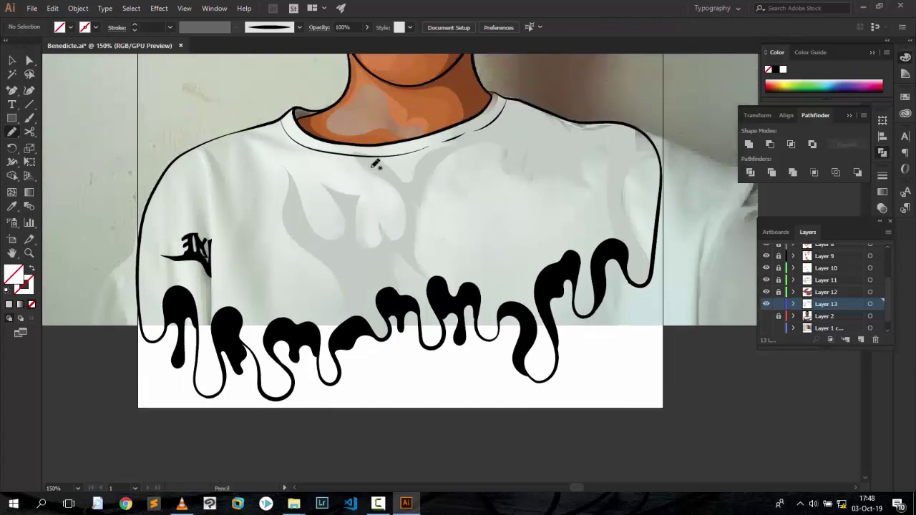
{"action": "left_click_drag", "start_coordinate": [272, 127], "coordinate": [272, 131]}
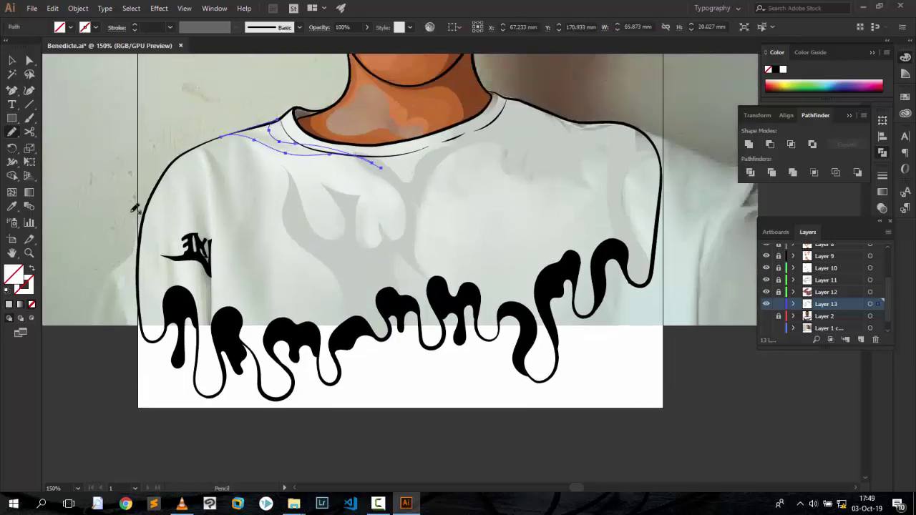
{"action": "scroll", "coordinate": [271, 133], "scroll_direction": "down", "scroll_amount": 2}
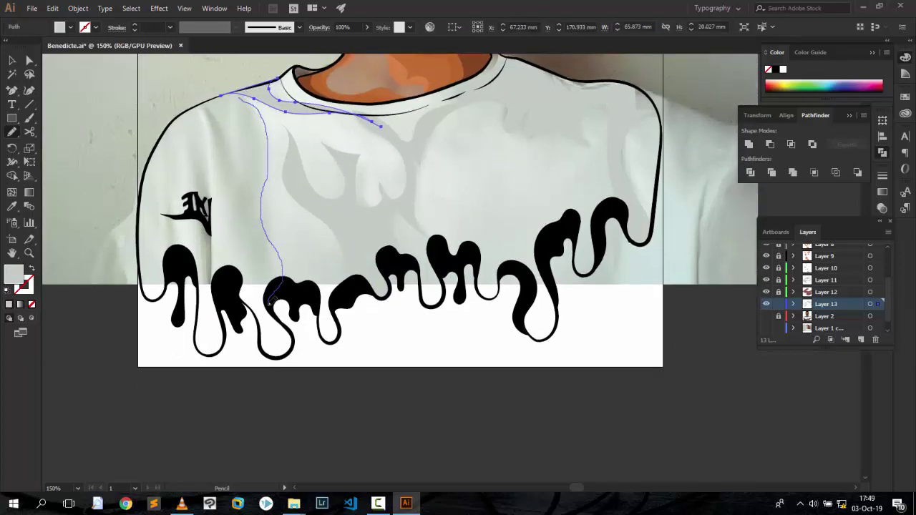
{"action": "key", "text": "ctrl+shift+a"}
Draw a grey fold from the left shoulder toward the drips.
{"action": "left_click_drag", "start_coordinate": [239, 93], "coordinate": [269, 241]}
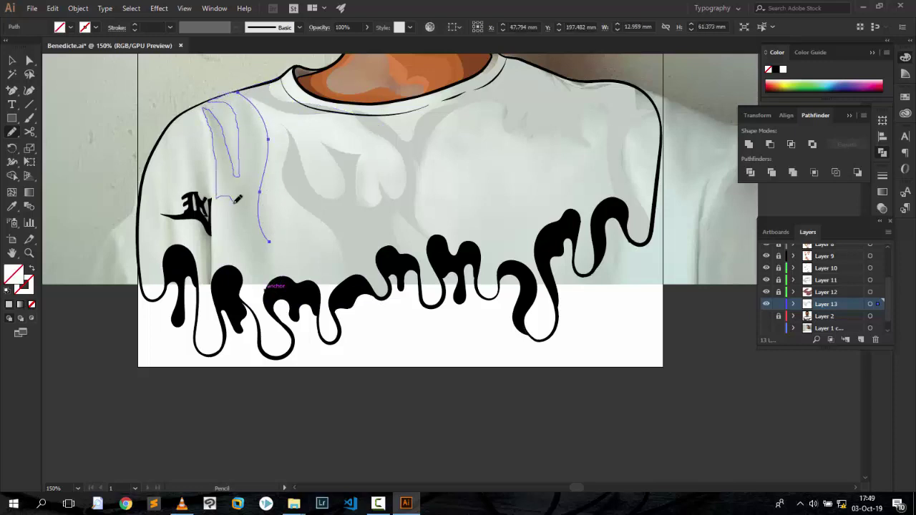
{"action": "scroll", "coordinate": [279, 215], "scroll_direction": "down", "scroll_amount": 5}
{"action": "scroll", "coordinate": [286, 236], "scroll_direction": "up", "scroll_amount": 2}
{"action": "scroll", "coordinate": [429, 215], "scroll_direction": "down", "scroll_amount": 8}
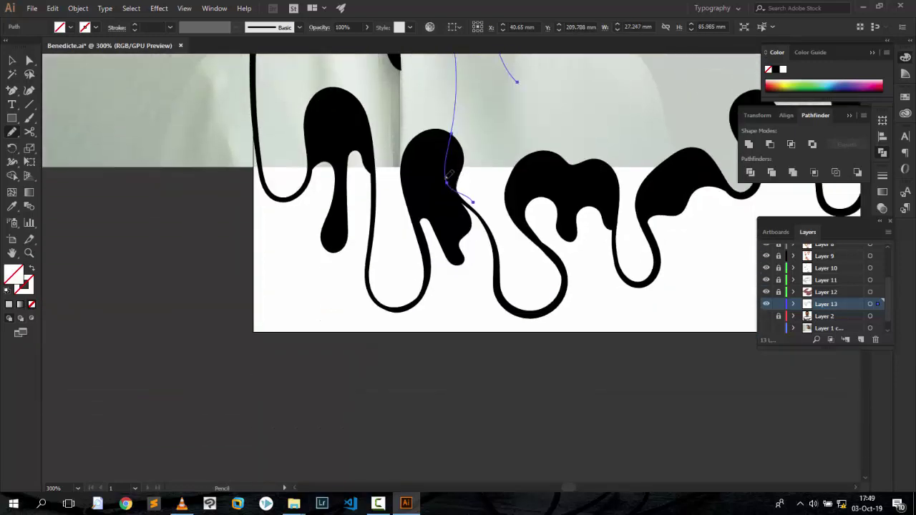
{"action": "left_click_drag", "start_coordinate": [562, 290], "coordinate": [516, 83]}
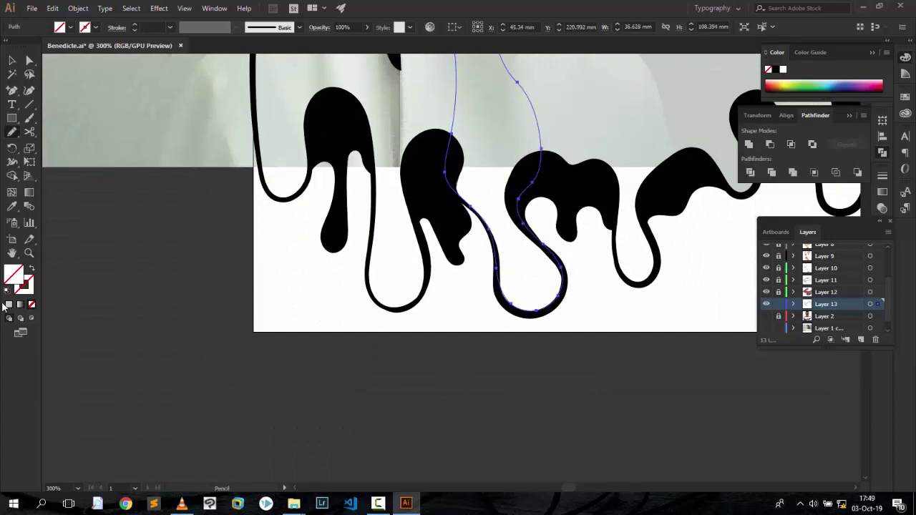
{"action": "scroll", "coordinate": [516, 86], "scroll_direction": "up", "scroll_amount": 1}
Trace more grey fold shadows down the shirt, including along the left sleeve edge.
{"action": "mouse_move", "coordinate": [420, 243]}
{"action": "left_mouse_down"}
{"action": "mouse_move", "coordinate": [379, 325]}
{"action": "mouse_move", "coordinate": [378, 210]}
{"action": "mouse_move", "coordinate": [311, 120]}
{"action": "left_mouse_up"}
{"action": "scroll", "coordinate": [372, 148], "scroll_direction": "up", "scroll_amount": 2}
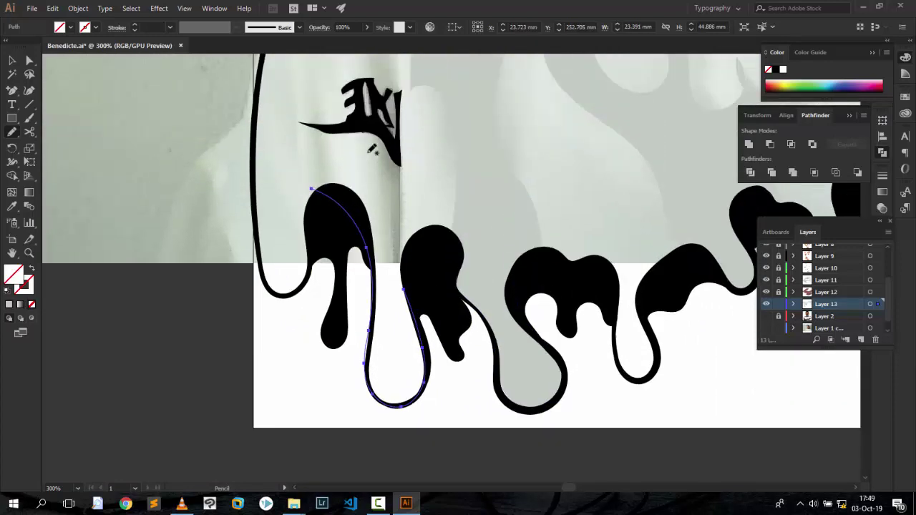
{"action": "mouse_move", "coordinate": [401, 274]}
{"action": "left_mouse_down"}
{"action": "mouse_move", "coordinate": [354, 102]}
{"action": "mouse_move", "coordinate": [335, 82]}
{"action": "left_mouse_up"}
{"action": "scroll", "coordinate": [351, 227], "scroll_direction": "up", "scroll_amount": 4}
{"action": "scroll", "coordinate": [345, 131], "scroll_direction": "up", "scroll_amount": 1}
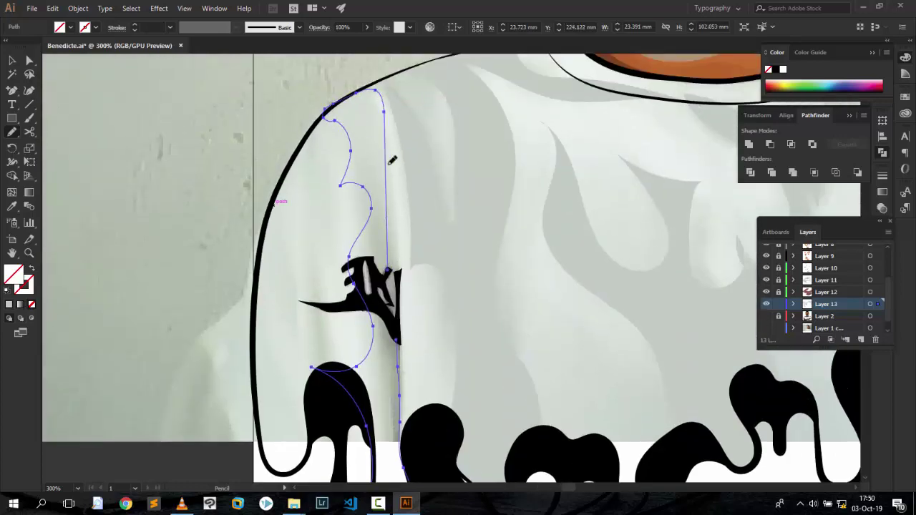
{"action": "scroll", "coordinate": [394, 322], "scroll_direction": "down", "scroll_amount": 5}
{"action": "scroll", "coordinate": [482, 211], "scroll_direction": "up", "scroll_amount": 2}
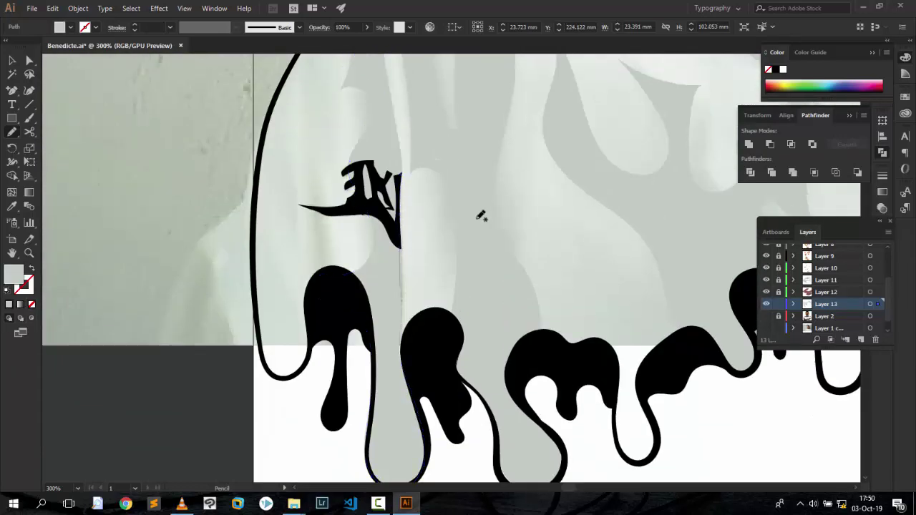
{"action": "scroll", "coordinate": [511, 215], "scroll_direction": "up", "scroll_amount": 2}
{"action": "mouse_move", "coordinate": [354, 342]}
{"action": "left_mouse_down"}
{"action": "mouse_move", "coordinate": [292, 251]}
{"action": "mouse_move", "coordinate": [272, 174]}
{"action": "left_mouse_up"}
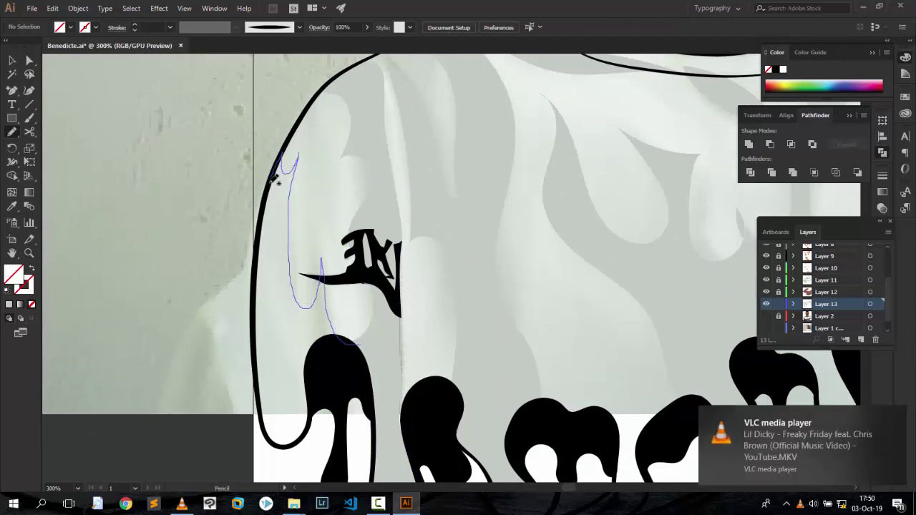
{"action": "scroll", "coordinate": [272, 215], "scroll_direction": "down", "scroll_amount": 2}
{"action": "scroll", "coordinate": [270, 272], "scroll_direction": "down", "scroll_amount": 2}
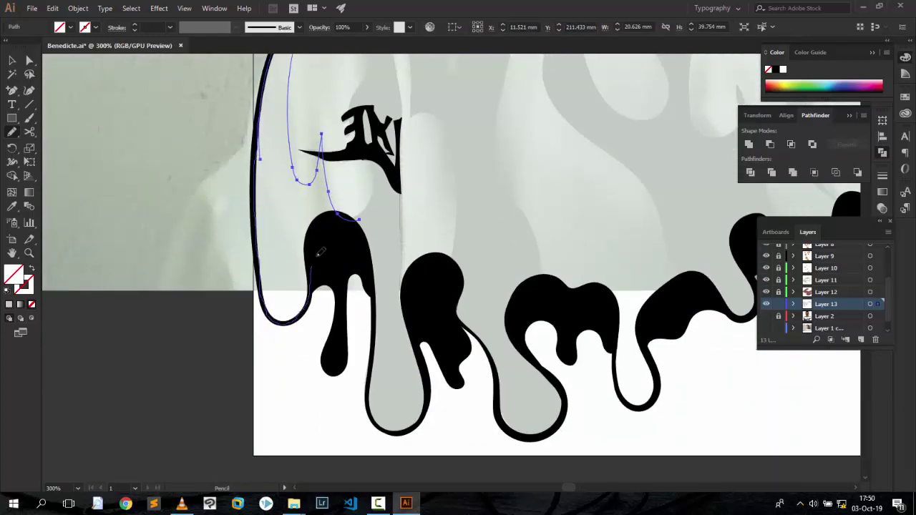
{"action": "scroll", "coordinate": [322, 272], "scroll_direction": "down", "scroll_amount": 4}
{"action": "scroll", "coordinate": [429, 286], "scroll_direction": "up", "scroll_amount": 3}
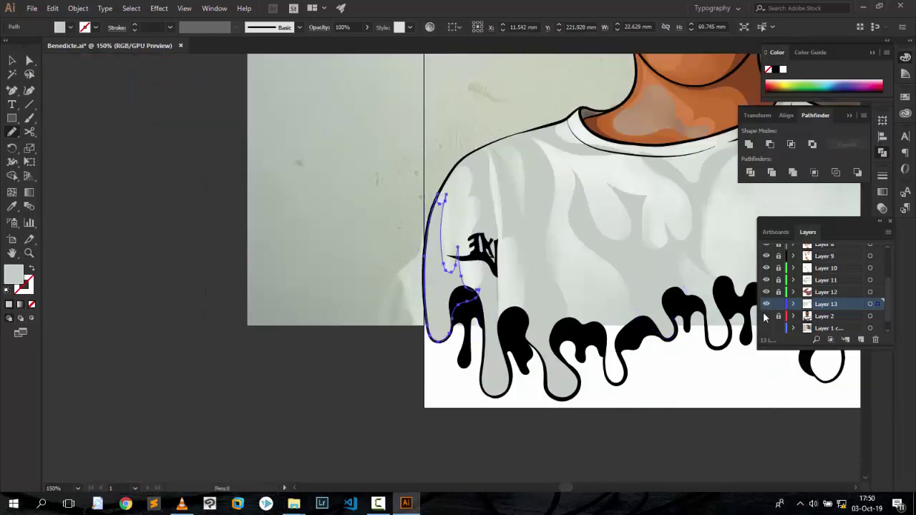
Deselect the last fold path and hide Layer 2.
{"action": "key", "text": "v"}
{"action": "left_click", "coordinate": [568, 440]}
{"action": "left_click_drag", "start_coordinate": [564, 487], "coordinate": [588, 475]}
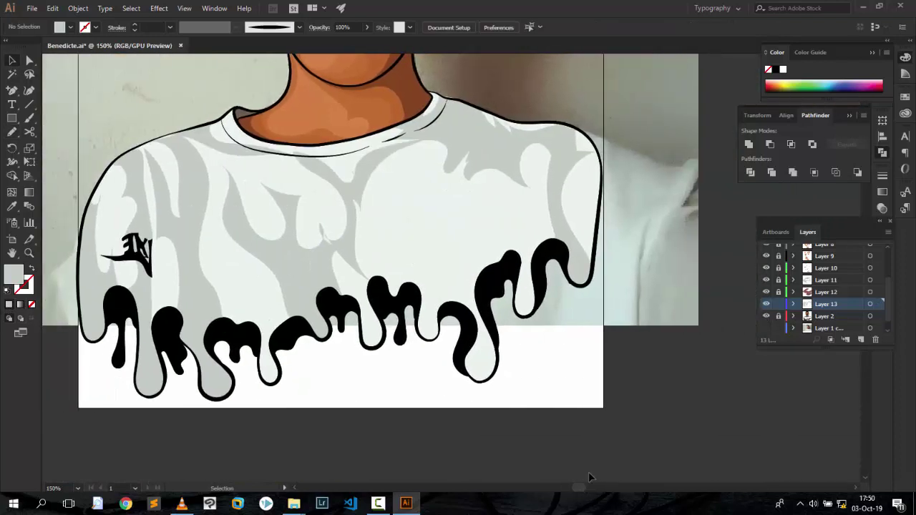
{"action": "left_click", "coordinate": [766, 316]}
Set the fill colour and pencil a fold shape across the upper chest.
{"action": "double_click", "coordinate": [13, 275]}
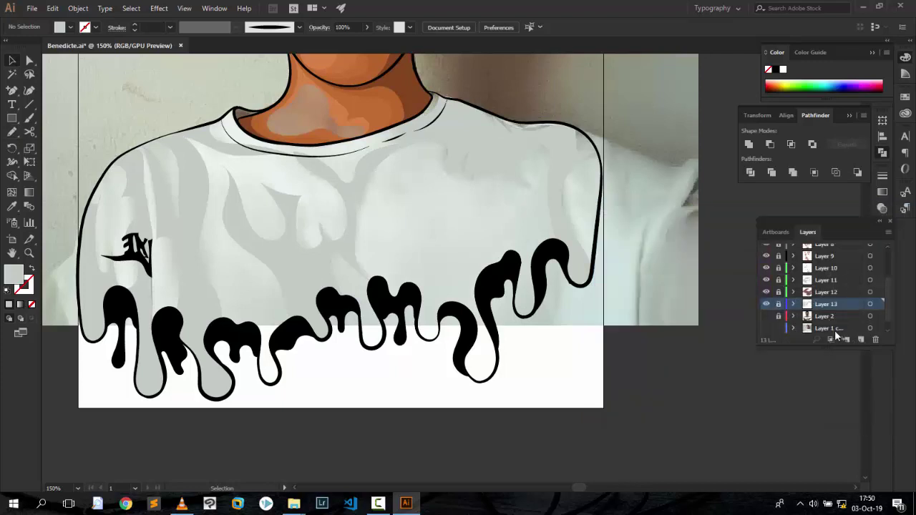
{"action": "left_click", "coordinate": [871, 249]}
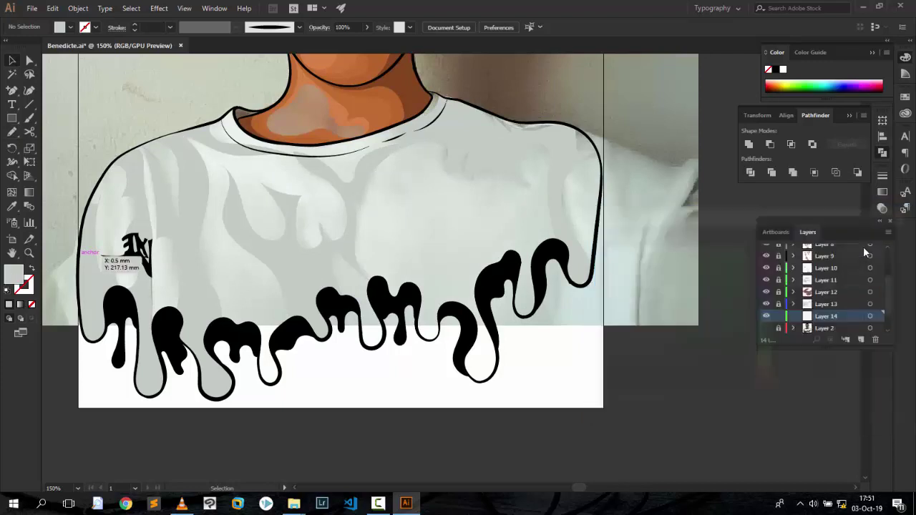
{"action": "key", "text": "n"}
{"action": "scroll", "coordinate": [280, 99], "scroll_direction": "down", "scroll_amount": 2}
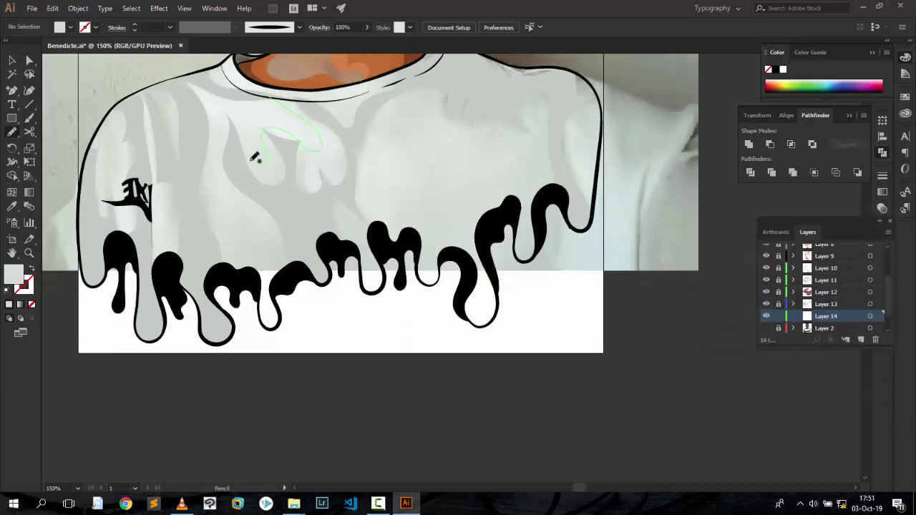
{"action": "left_click_drag", "start_coordinate": [281, 274], "coordinate": [308, 264]}
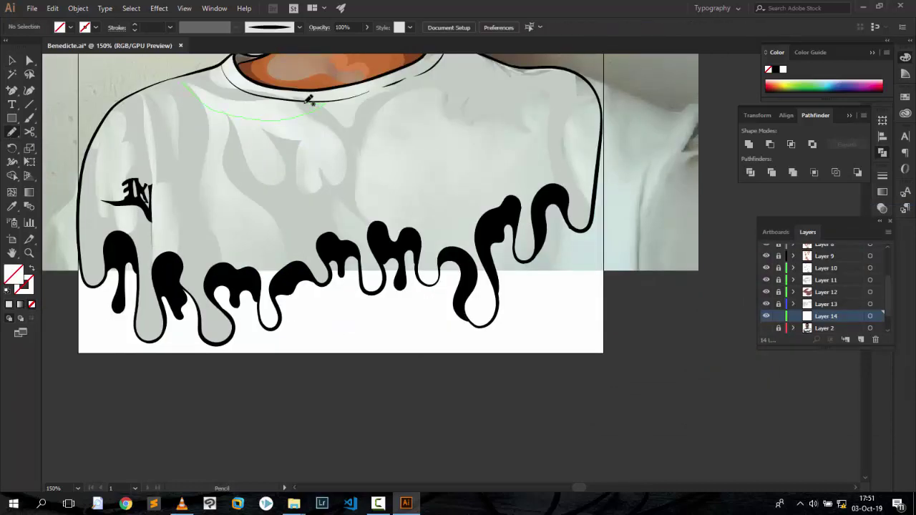
{"action": "left_click_drag", "start_coordinate": [309, 100], "coordinate": [311, 101]}
At 300% zoom, trace a fold from the shoulder around the left drip.
{"action": "scroll", "coordinate": [470, 153], "scroll_direction": "down", "scroll_amount": 1}
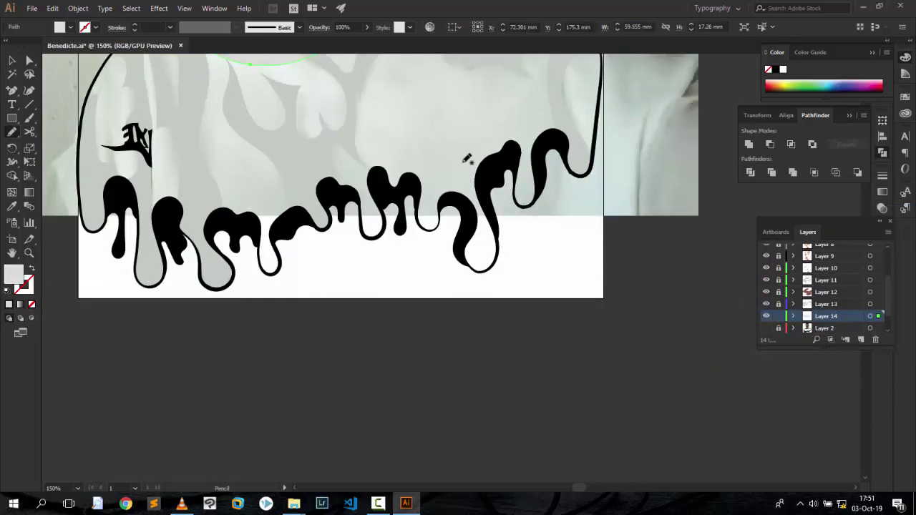
{"action": "scroll", "coordinate": [470, 153], "scroll_direction": "up", "scroll_amount": 1}
{"action": "key", "text": "ctrl+plus"}
{"action": "key", "text": "ctrl+plus"}
{"action": "scroll", "coordinate": [551, 129], "scroll_direction": "down", "scroll_amount": 5}
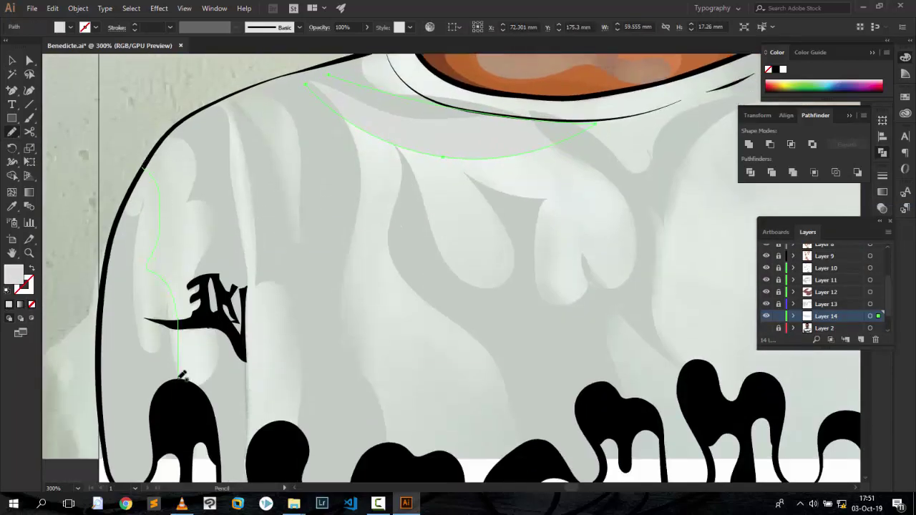
{"action": "scroll", "coordinate": [405, 112], "scroll_direction": "down", "scroll_amount": 3}
{"action": "scroll", "coordinate": [586, 235], "scroll_direction": "down", "scroll_amount": 2}
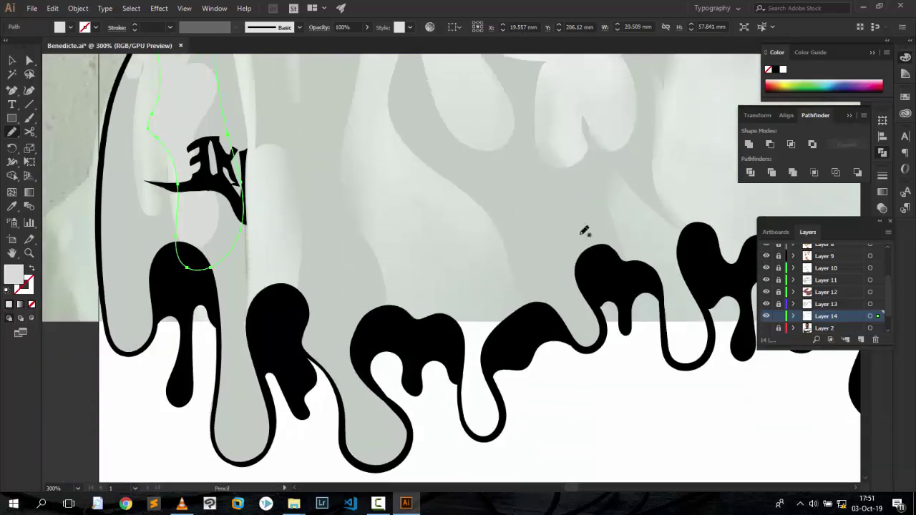
{"action": "scroll", "coordinate": [719, 322], "scroll_direction": "up", "scroll_amount": 2}
{"action": "left_click_drag", "start_coordinate": [695, 316], "coordinate": [601, 369]}
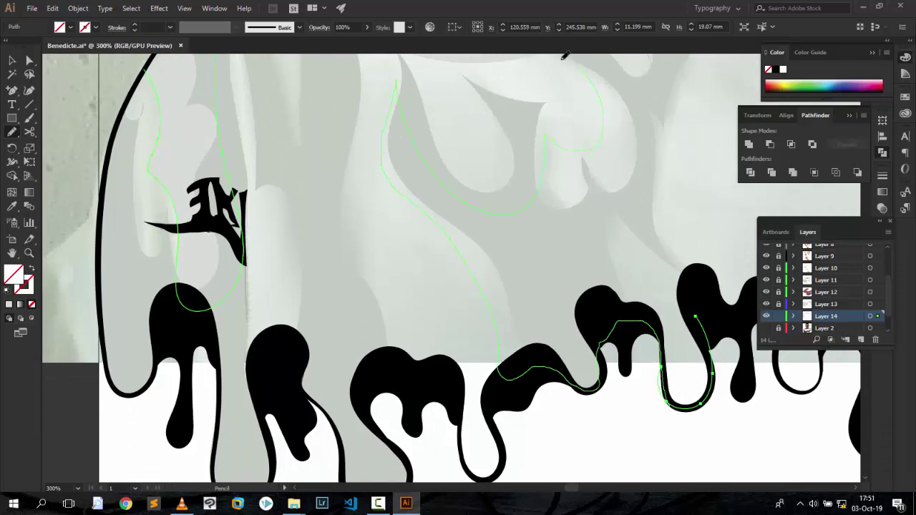
Trace a fold along the neckline plus another fold, then zoom back to 150%.
{"action": "scroll", "coordinate": [565, 484], "scroll_direction": "right", "scroll_amount": 3}
{"action": "scroll", "coordinate": [528, 241], "scroll_direction": "up", "scroll_amount": 5}
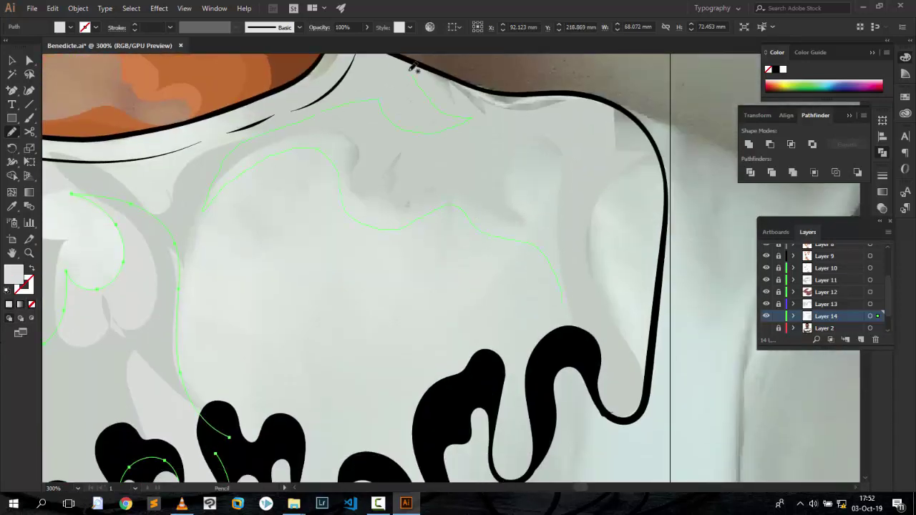
{"action": "left_click_drag", "start_coordinate": [411, 66], "coordinate": [556, 94]}
{"action": "scroll", "coordinate": [666, 247], "scroll_direction": "down", "scroll_amount": 3}
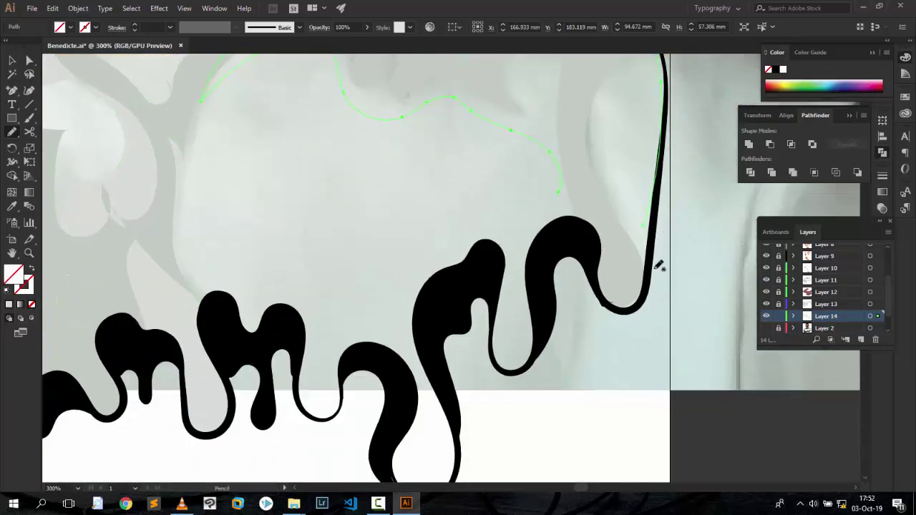
{"action": "left_click_drag", "start_coordinate": [658, 262], "coordinate": [525, 261]}
{"action": "key", "text": "ctrl+shift+a"}
{"action": "key", "text": "ctrl+minus"}
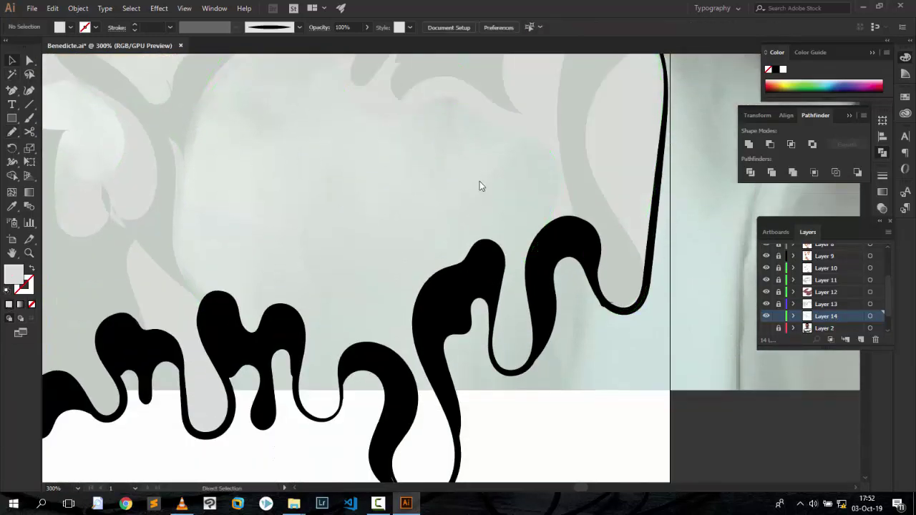
{"action": "key", "text": "ctrl+minus"}
{"action": "scroll", "coordinate": [769, 313], "scroll_direction": "down", "scroll_amount": 1}
Show the shirt shading layer and pencil a shading outline down the shirt's middle.
{"action": "left_click", "coordinate": [765, 304]}
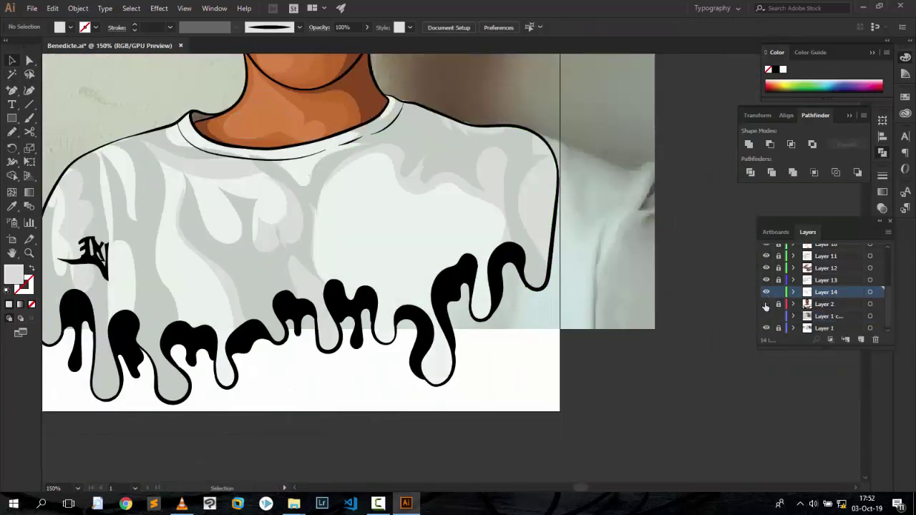
{"action": "scroll", "coordinate": [705, 470], "scroll_direction": "left", "scroll_amount": 3}
{"action": "key", "text": "ctrl+plus"}
{"action": "key", "text": "n"}
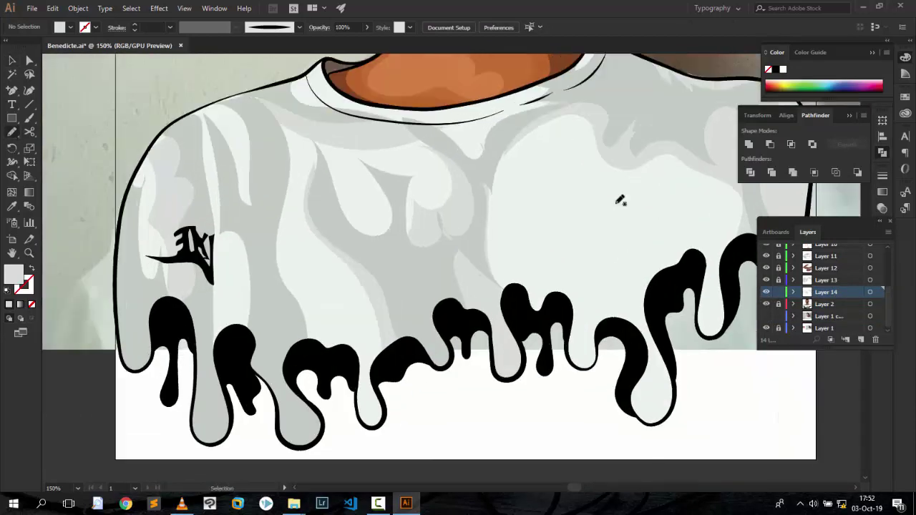
{"action": "scroll", "coordinate": [620, 198], "scroll_direction": "down", "scroll_amount": 1}
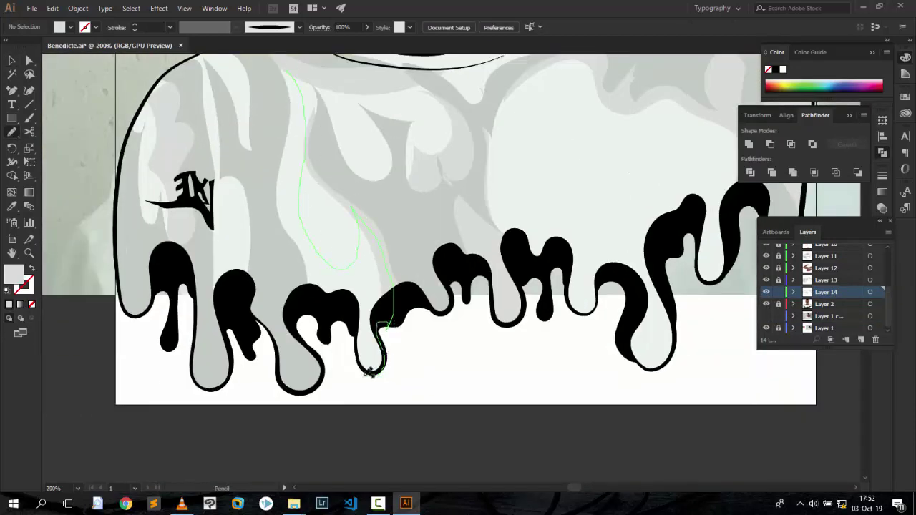
{"action": "left_click_drag", "start_coordinate": [369, 372], "coordinate": [371, 371]}
Draw a light grey shading shape across the upper chest.
{"action": "scroll", "coordinate": [275, 57], "scroll_direction": "up", "scroll_amount": 1}
{"action": "left_click", "coordinate": [439, 169]}
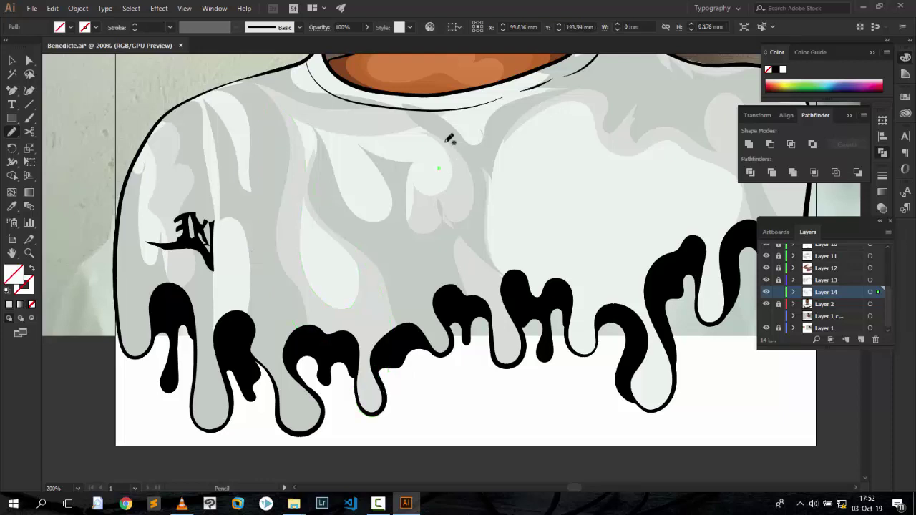
{"action": "left_click_drag", "start_coordinate": [460, 160], "coordinate": [462, 163]}
{"action": "left_click", "coordinate": [17, 304]}
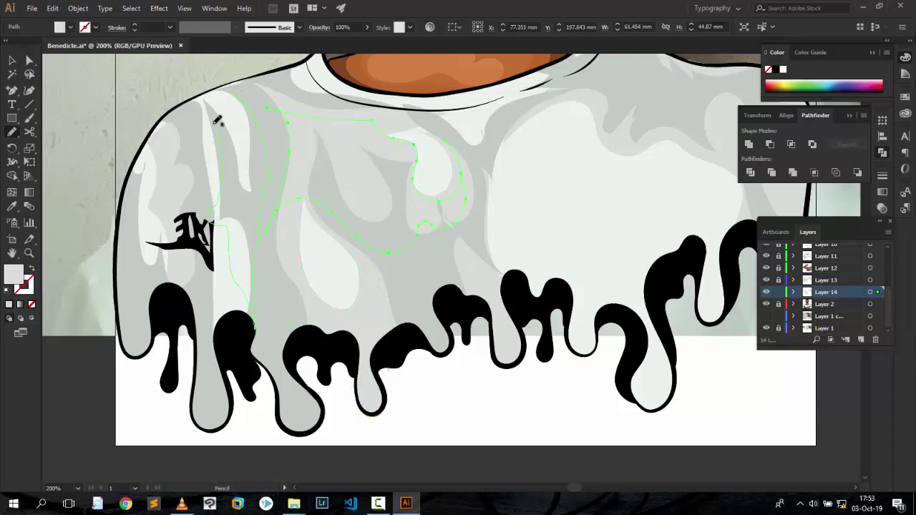
{"action": "left_click_drag", "start_coordinate": [217, 121], "coordinate": [208, 103]}
Trace highlight shapes along the left shirt edge and the collar.
{"action": "scroll", "coordinate": [189, 162], "scroll_direction": "down", "scroll_amount": 2}
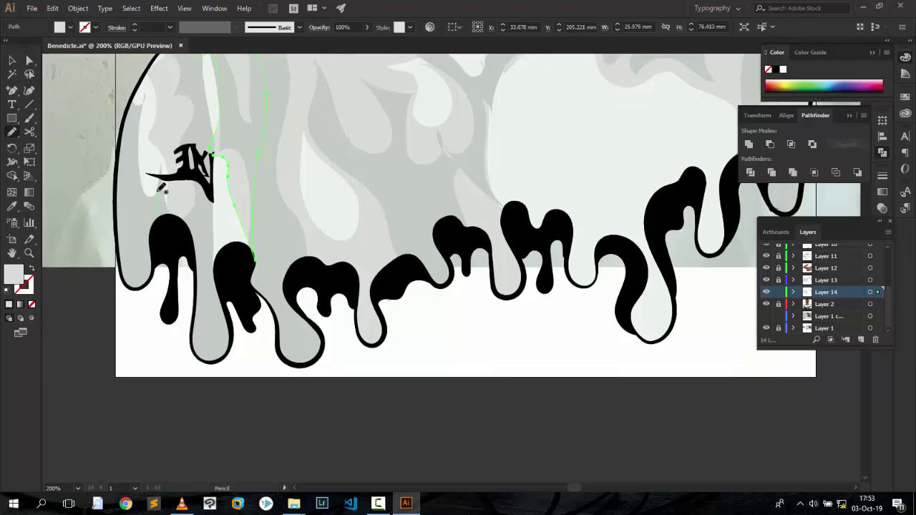
{"action": "left_click_drag", "start_coordinate": [179, 61], "coordinate": [151, 240]}
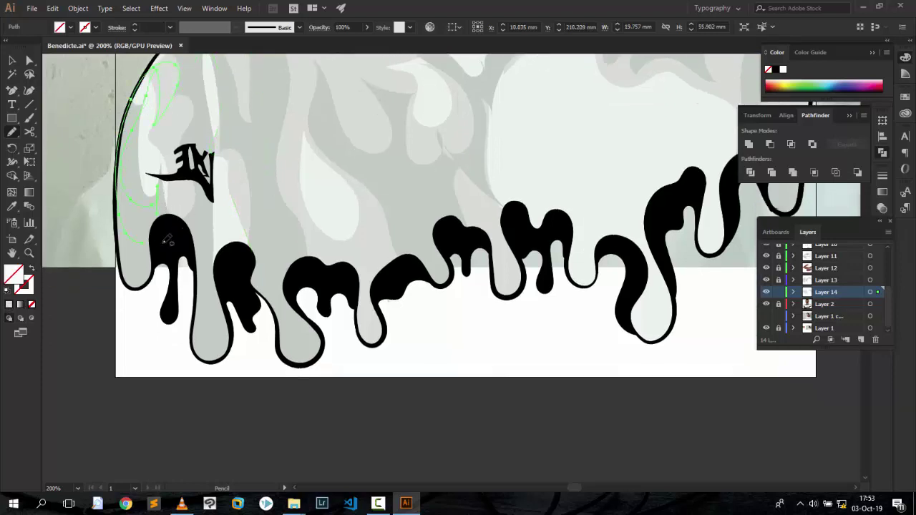
{"action": "scroll", "coordinate": [226, 200], "scroll_direction": "up", "scroll_amount": 2}
{"action": "scroll", "coordinate": [515, 183], "scroll_direction": "up", "scroll_amount": 2}
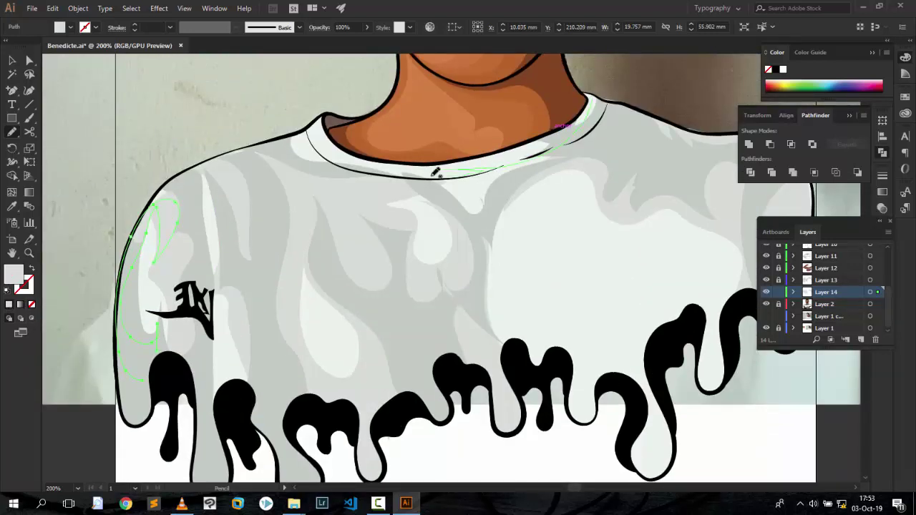
{"action": "left_click_drag", "start_coordinate": [293, 129], "coordinate": [319, 165]}
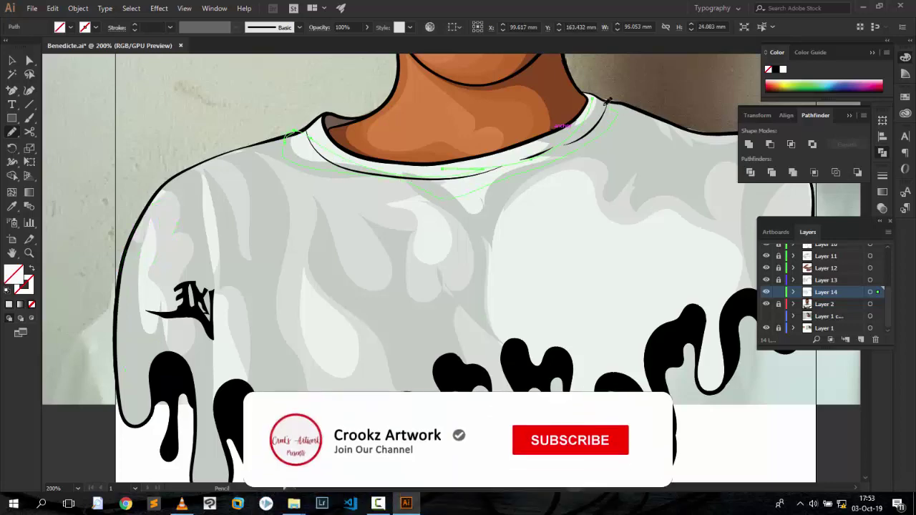
{"action": "left_click_drag", "start_coordinate": [457, 193], "coordinate": [558, 152]}
{"action": "key", "text": "ctrl+1"}
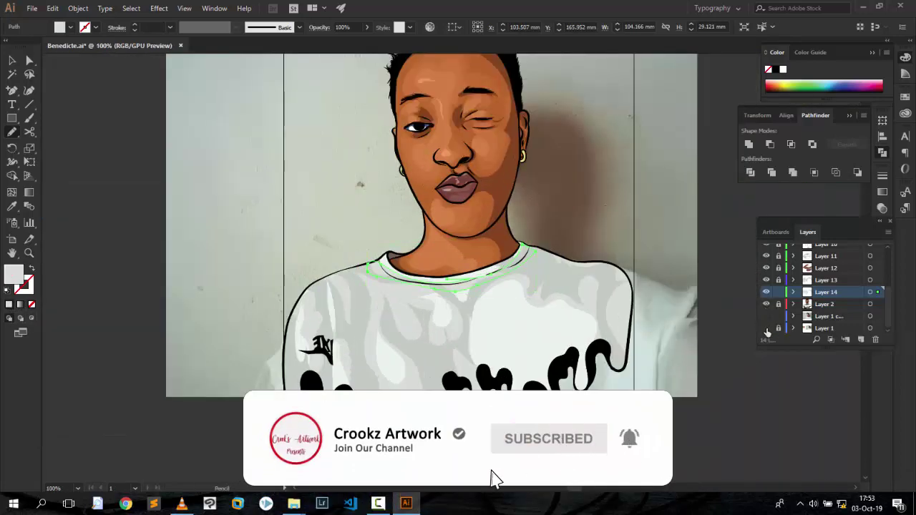
Hide the background reference photo and add a new top layer.
{"action": "left_click", "coordinate": [765, 328]}
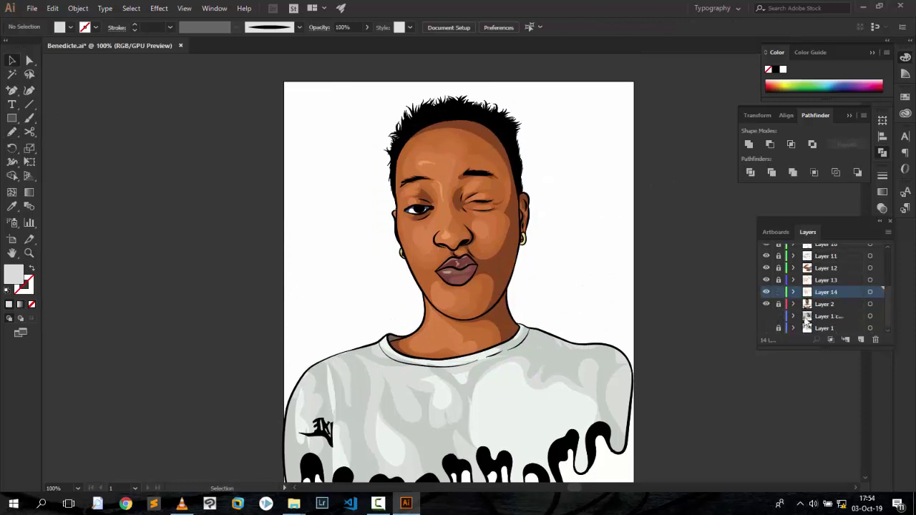
{"action": "left_click", "coordinate": [860, 340]}
{"action": "key", "text": "ctrl+plus"}
{"action": "scroll", "coordinate": [567, 206], "scroll_direction": "up", "scroll_amount": 3}
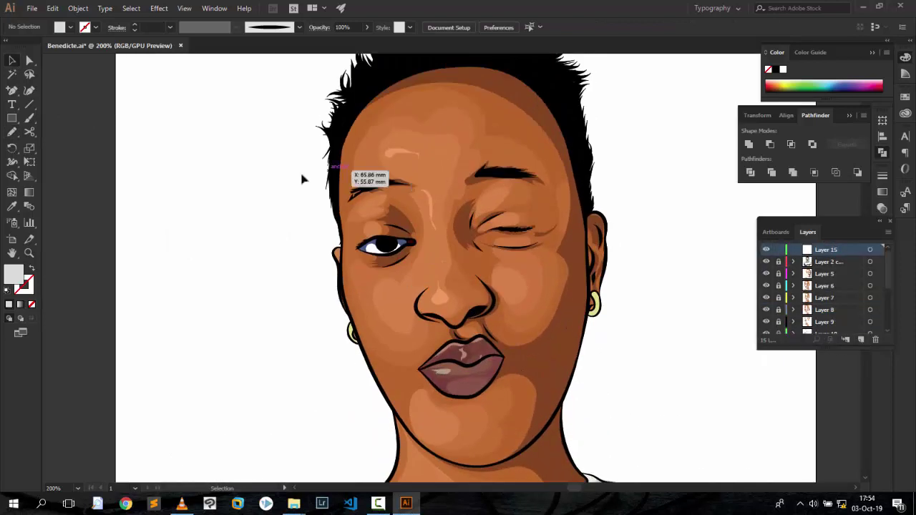
Pencil a stroke near the open eye, then delete the stray stroke.
{"action": "left_click", "coordinate": [11, 132]}
{"action": "key", "text": "ctrl+plus"}
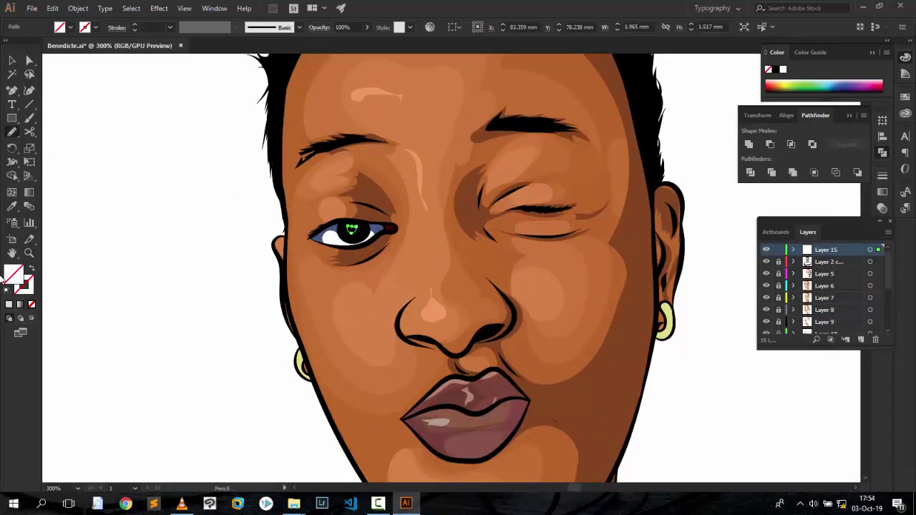
{"action": "left_click_drag", "start_coordinate": [158, 159], "coordinate": [157, 226]}
{"action": "key", "text": "ctrl+minus"}
{"action": "key", "text": "ctrl+minus"}
{"action": "key", "text": "ctrl+minus"}
{"action": "key", "text": "ctrl+plus"}
{"action": "key", "text": "ctrl+plus"}
{"action": "key", "text": "ctrl+plus"}
{"action": "key", "text": "Delete"}
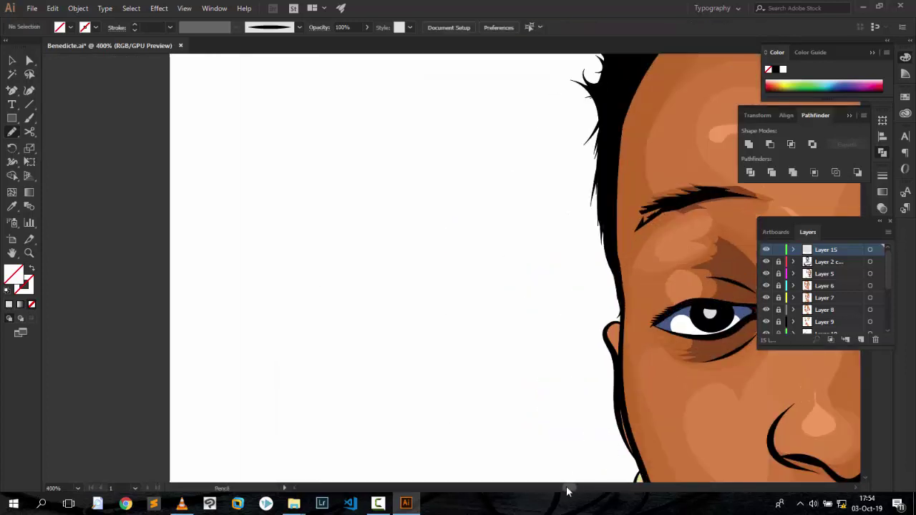
{"action": "key", "text": "ctrl+plus"}
{"action": "key", "text": "ctrl+plus"}
Move the pupil highlight lower in the open eye and zoom out to 200%.
{"action": "key", "text": "v"}
{"action": "left_click", "coordinate": [327, 360]}
{"action": "left_click_drag", "start_coordinate": [344, 349], "coordinate": [329, 367]}
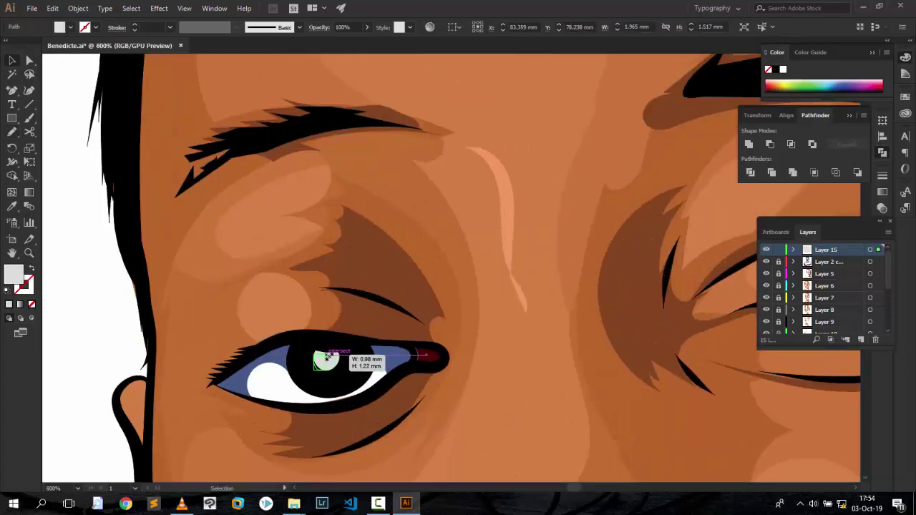
{"action": "key", "text": "n"}
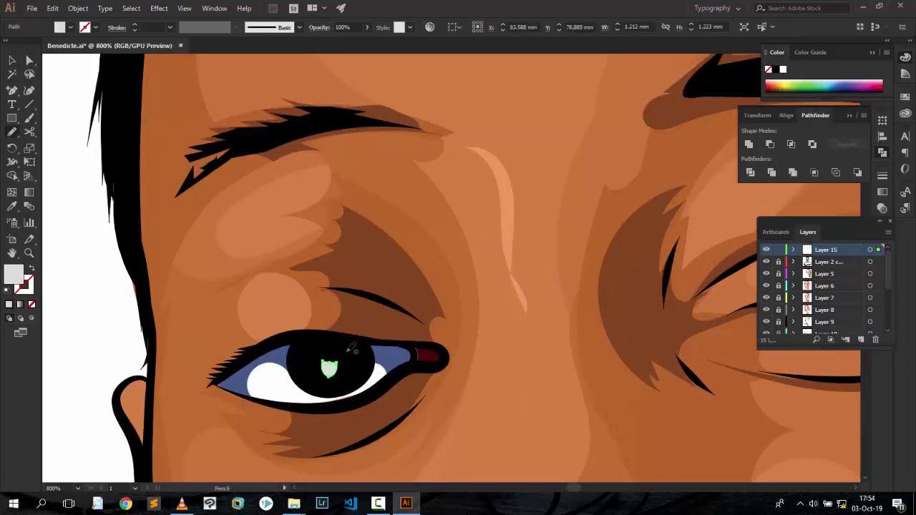
{"action": "key", "text": "v"}
{"action": "key", "text": "ctrl+shift+a"}
{"action": "key", "text": "ctrl+minus"}
{"action": "key", "text": "ctrl+minus"}
{"action": "key", "text": "ctrl+minus"}
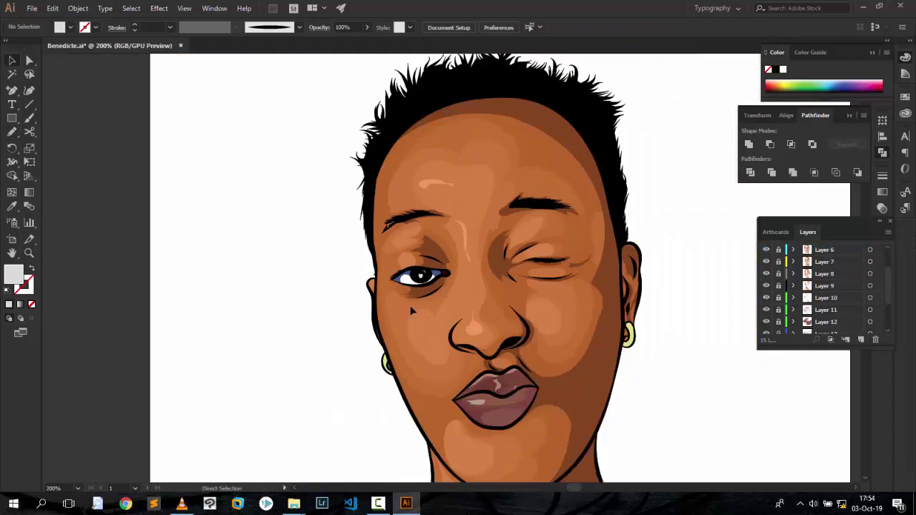
{"action": "scroll", "coordinate": [712, 179], "scroll_direction": "up", "scroll_amount": 2}
{"action": "scroll", "coordinate": [780, 275], "scroll_direction": "up", "scroll_amount": 2}
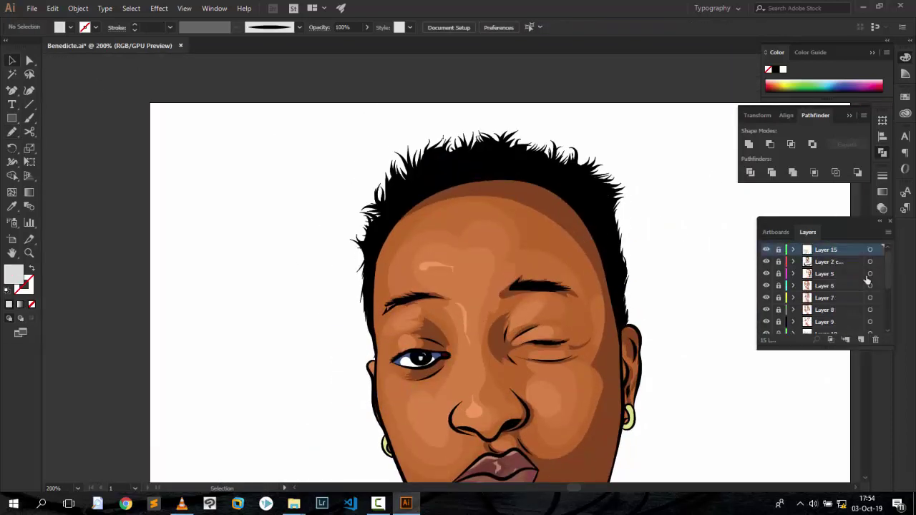
Draw a horizontal line above the hair with no fill, black 6 pt tapered stroke.
{"action": "left_click", "coordinate": [29, 105]}
{"action": "left_click_drag", "start_coordinate": [304, 124], "coordinate": [713, 124]}
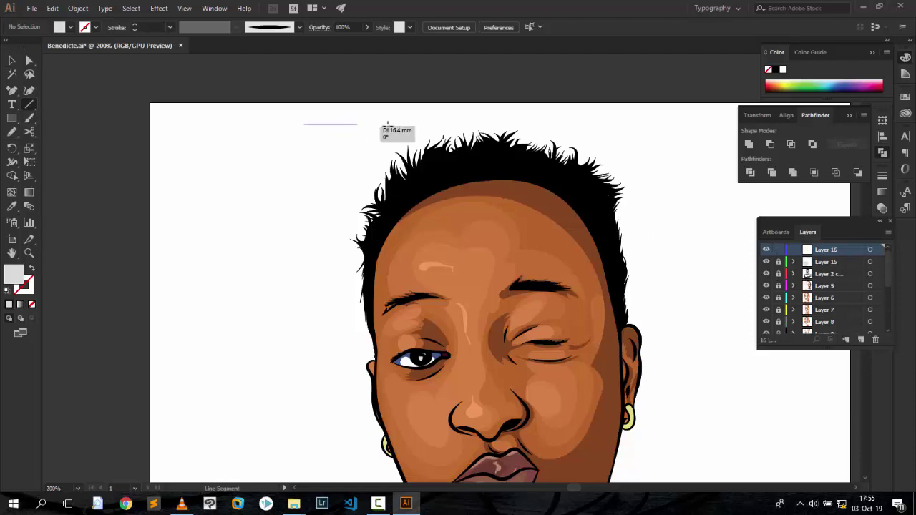
{"action": "left_click", "coordinate": [9, 305]}
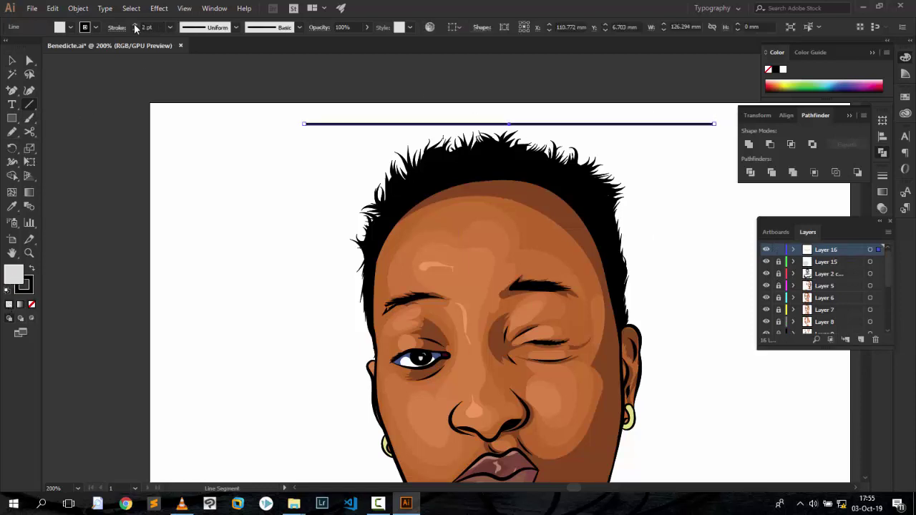
{"action": "left_click", "coordinate": [32, 270]}
{"action": "left_click", "coordinate": [169, 28]}
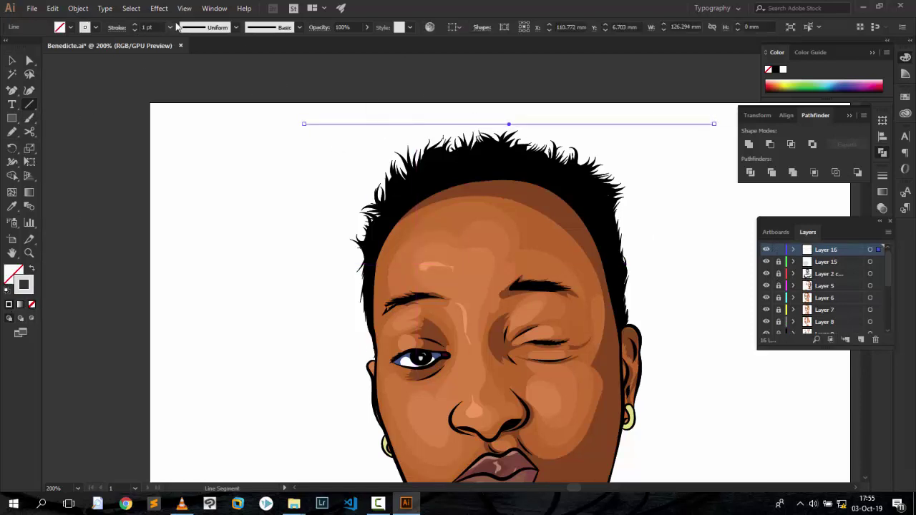
{"action": "left_click", "coordinate": [147, 136]}
{"action": "left_click", "coordinate": [236, 27]}
Turn the tapered line into a new art brush.
{"action": "left_click", "coordinate": [208, 50]}
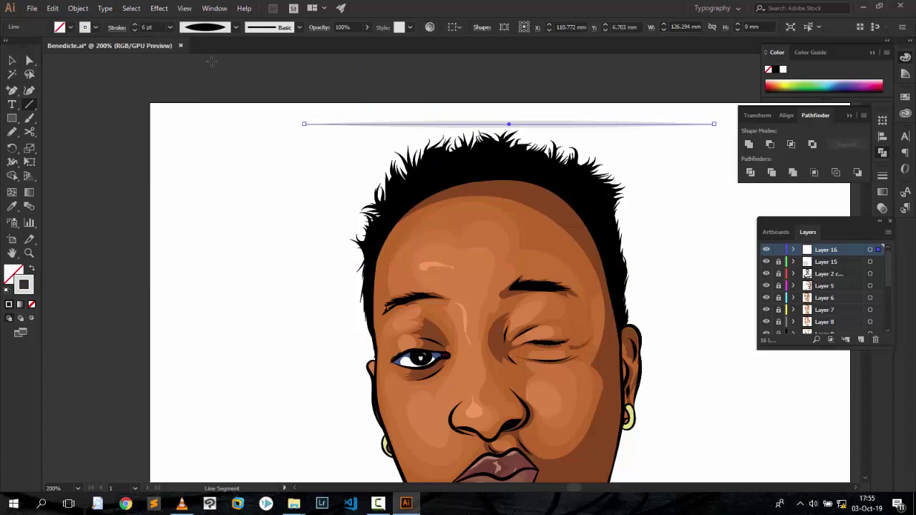
{"action": "left_click", "coordinate": [299, 28]}
{"action": "left_click", "coordinate": [271, 116]}
{"action": "left_click", "coordinate": [381, 122]}
{"action": "left_click", "coordinate": [393, 175]}
{"action": "key", "text": "Return"}
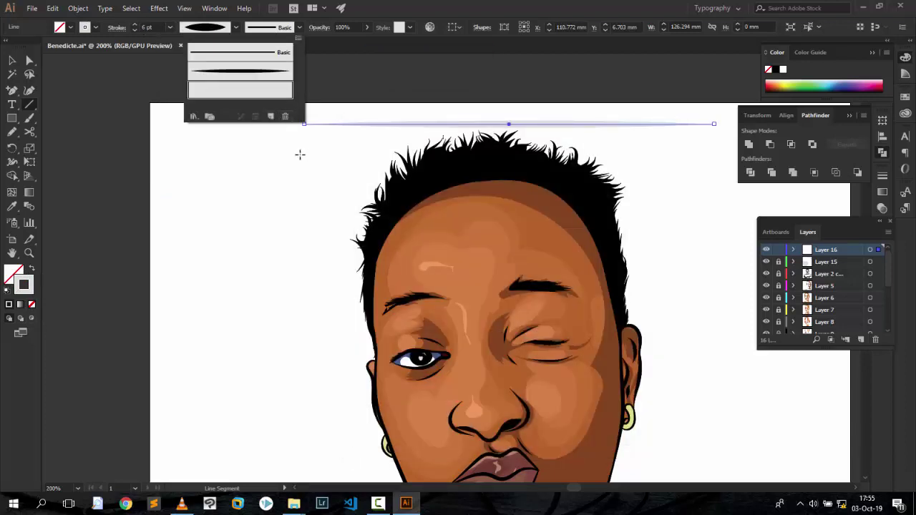
{"action": "left_click", "coordinate": [299, 154]}
{"action": "left_click", "coordinate": [244, 158]}
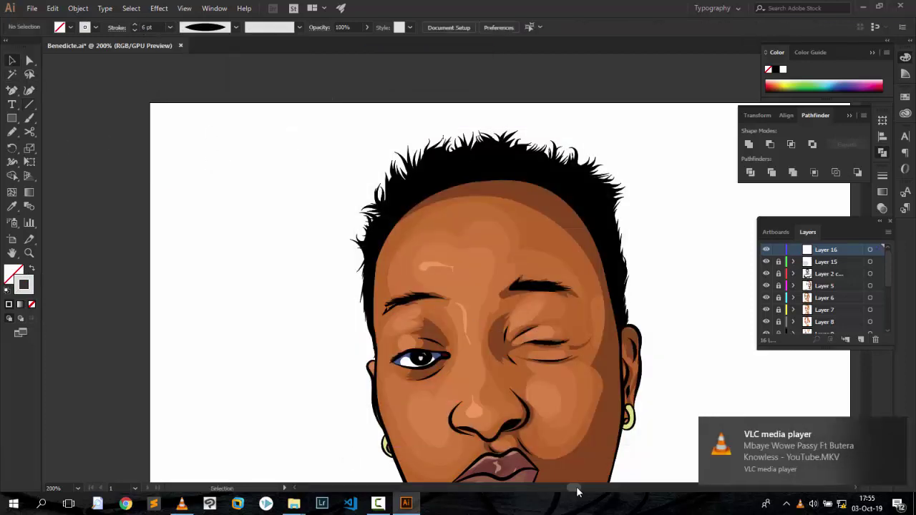
Paint a test stroke with the new brush on the hairline, then undo it.
{"action": "key", "text": "b"}
{"action": "scroll", "coordinate": [464, 161], "scroll_direction": "right", "scroll_amount": 3}
{"action": "left_click_drag", "start_coordinate": [613, 163], "coordinate": [669, 150]}
{"action": "key", "text": "ctrl+plus"}
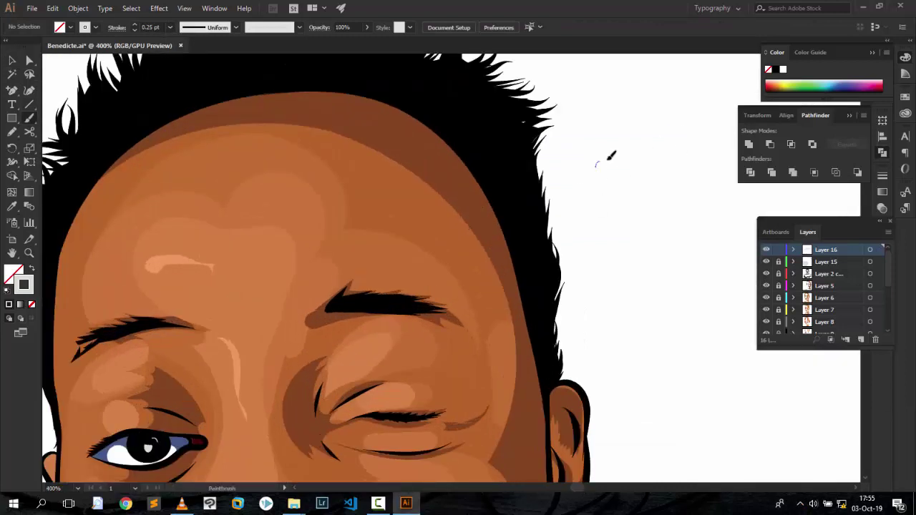
{"action": "scroll", "coordinate": [556, 319], "scroll_direction": "down", "scroll_amount": 2}
{"action": "scroll", "coordinate": [542, 264], "scroll_direction": "up", "scroll_amount": 2}
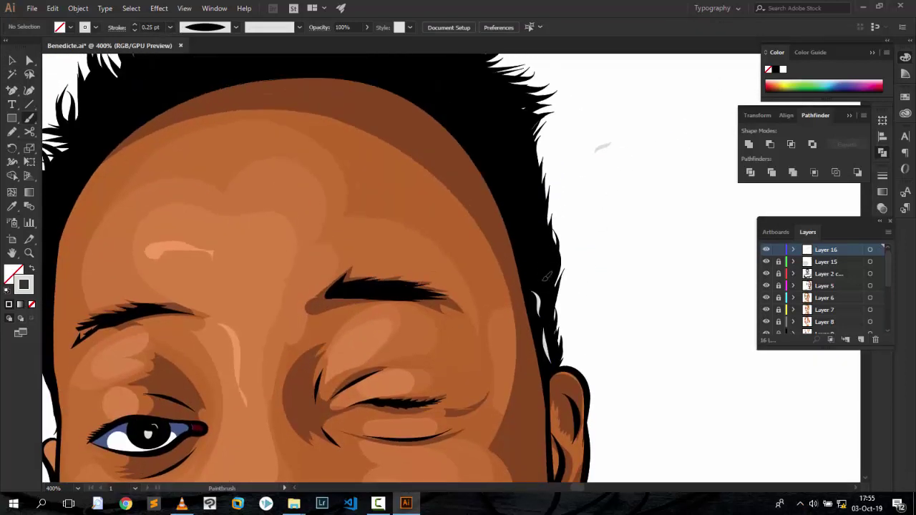
{"action": "scroll", "coordinate": [501, 211], "scroll_direction": "up", "scroll_amount": 3}
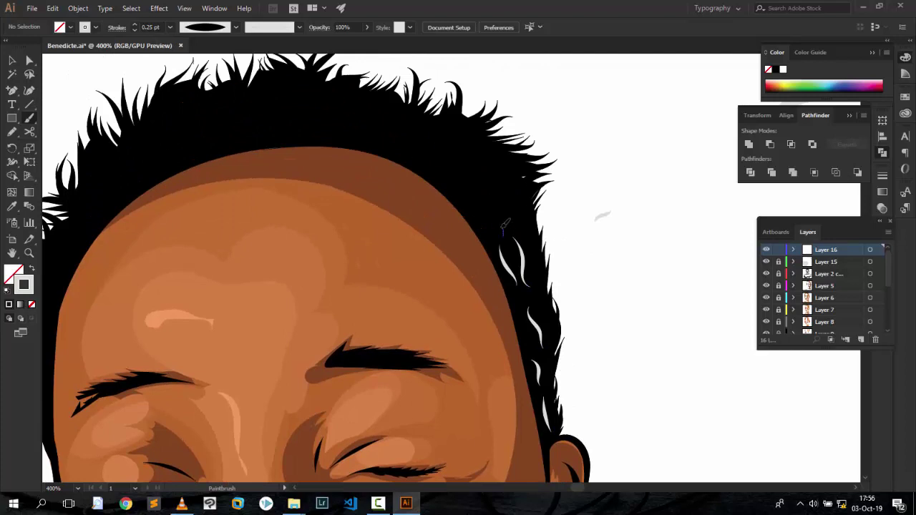
{"action": "key", "text": "backslash"}
{"action": "key", "text": "ctrl+z"}
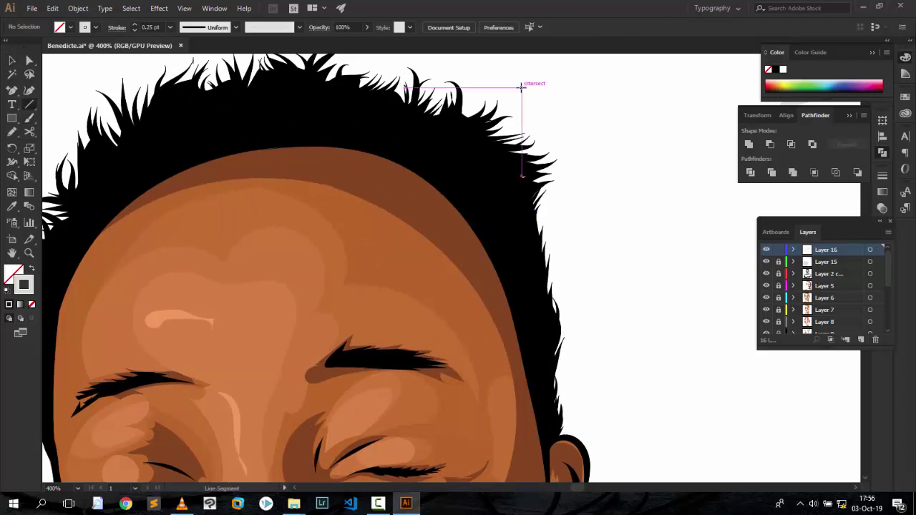
Draw another line with a 1 pt tapered stroke and make it an art brush.
{"action": "left_click_drag", "start_coordinate": [521, 86], "coordinate": [754, 86]}
{"action": "left_click", "coordinate": [135, 24]}
{"action": "left_click", "coordinate": [135, 24]}
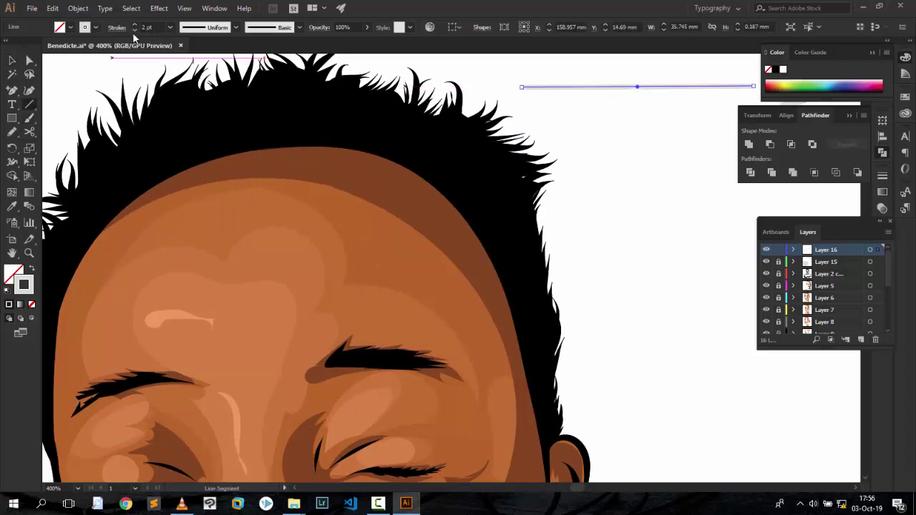
{"action": "left_click", "coordinate": [235, 27]}
{"action": "left_click", "coordinate": [207, 78]}
{"action": "left_click", "coordinate": [299, 28]}
{"action": "left_click", "coordinate": [271, 116]}
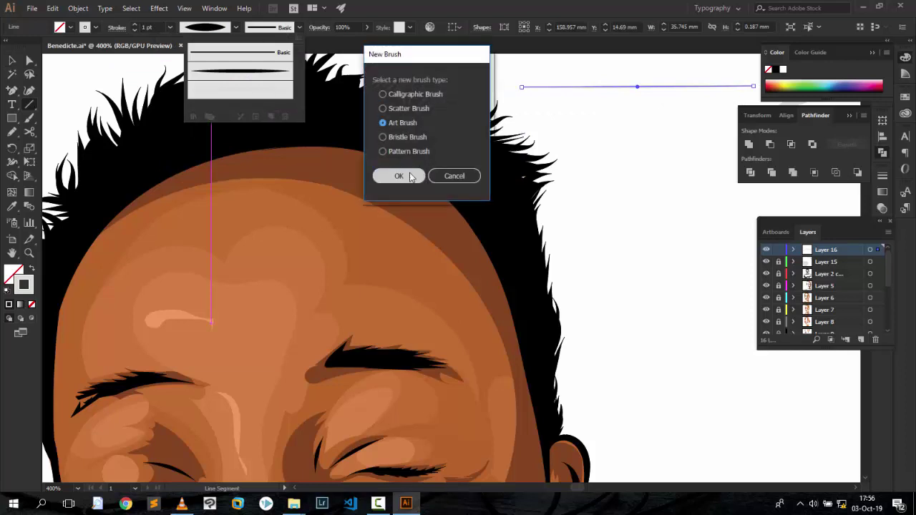
{"action": "left_click", "coordinate": [408, 176]}
{"action": "left_click", "coordinate": [601, 431]}
Choose a tapered brush from the brush list and switch to the Paintbrush.
{"action": "left_click", "coordinate": [654, 98]}
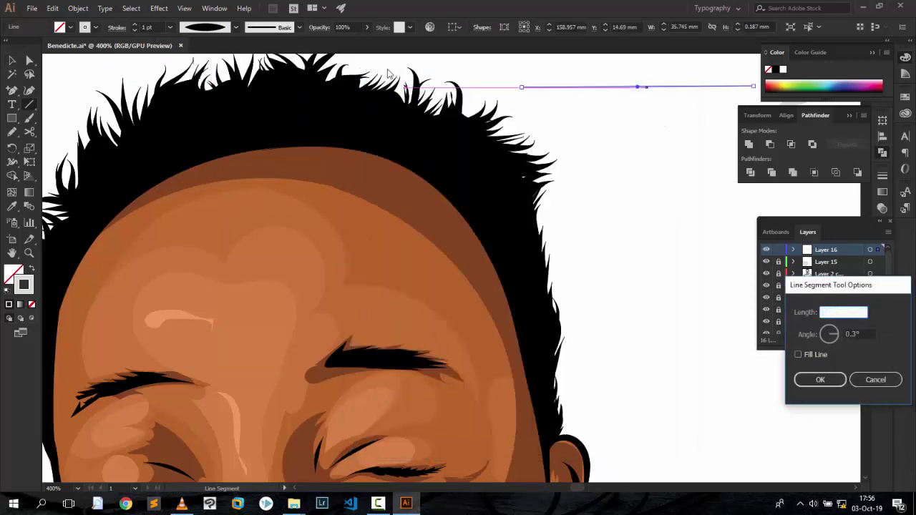
{"action": "key", "text": "Escape"}
{"action": "left_click", "coordinate": [13, 60]}
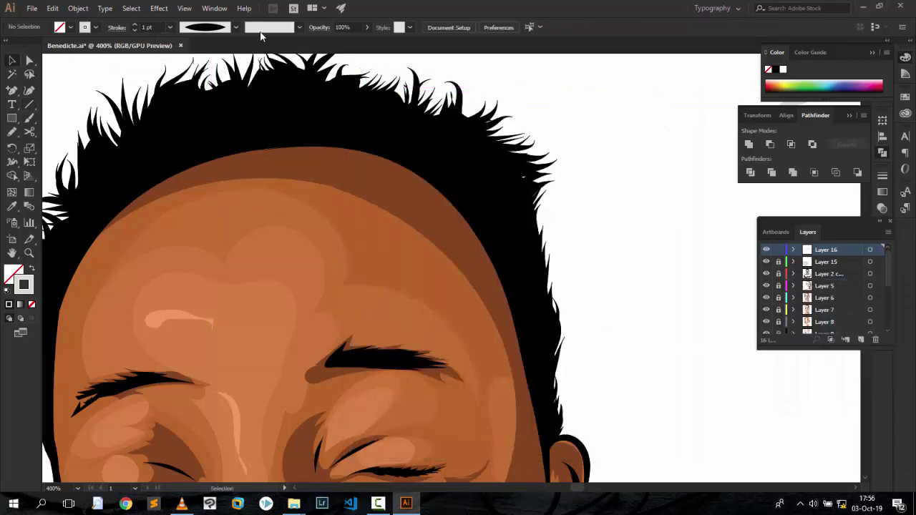
{"action": "left_click", "coordinate": [299, 27]}
{"action": "left_click", "coordinate": [240, 63]}
{"action": "key", "text": "b"}
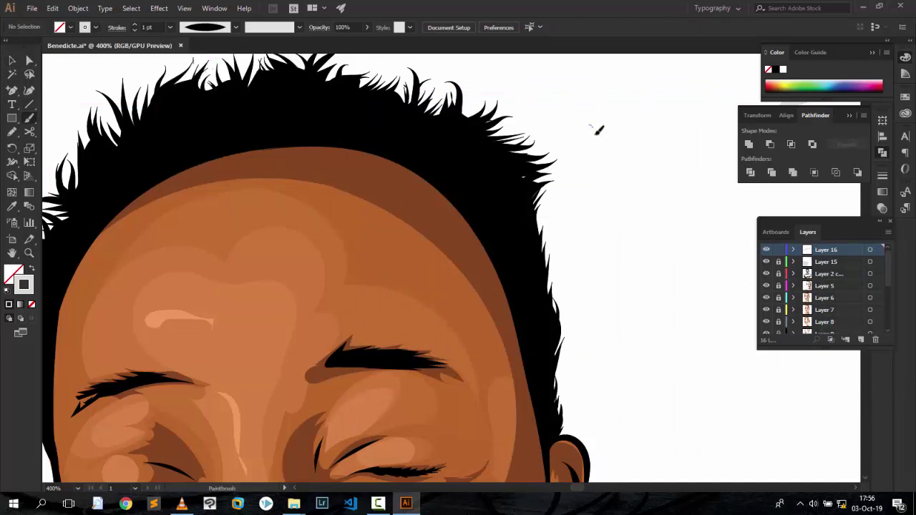
{"action": "scroll", "coordinate": [546, 342], "scroll_direction": "down", "scroll_amount": 3}
Set strokes to 0.5 pt and paint thin white strands into the hair.
{"action": "left_click", "coordinate": [170, 27]}
{"action": "left_click", "coordinate": [185, 45]}
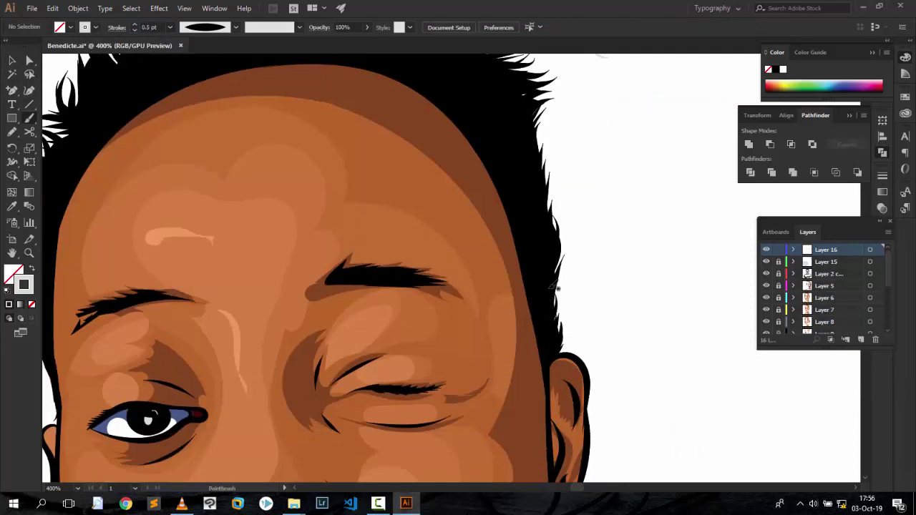
{"action": "scroll", "coordinate": [530, 222], "scroll_direction": "up", "scroll_amount": 3}
{"action": "left_click_drag", "start_coordinate": [276, 130], "coordinate": [317, 126]}
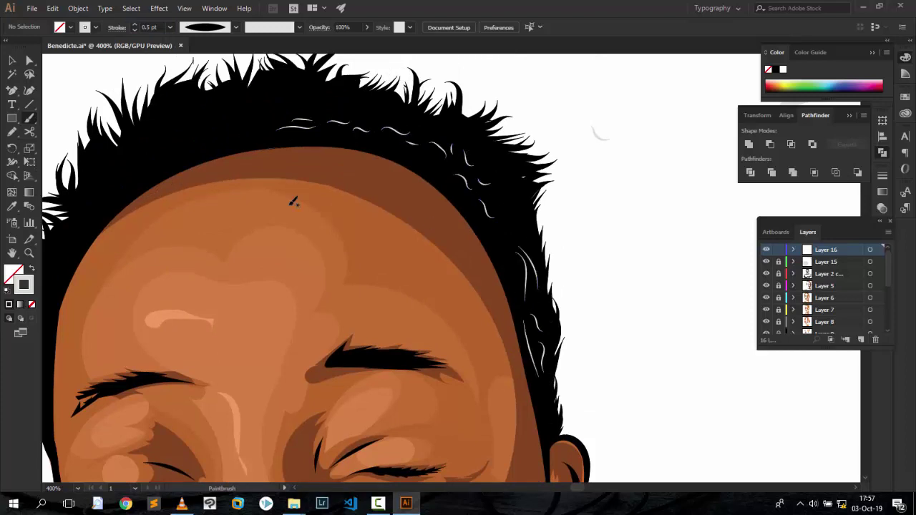
{"action": "scroll", "coordinate": [292, 202], "scroll_direction": "left", "scroll_amount": 8}
{"action": "scroll", "coordinate": [297, 203], "scroll_direction": "down", "scroll_amount": 3}
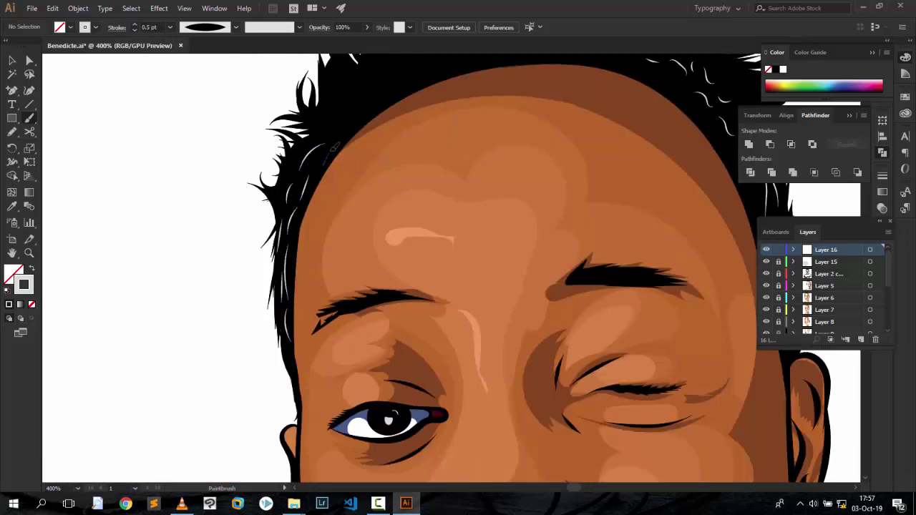
{"action": "scroll", "coordinate": [333, 82], "scroll_direction": "up", "scroll_amount": 1}
{"action": "left_click_drag", "start_coordinate": [378, 127], "coordinate": [408, 108]}
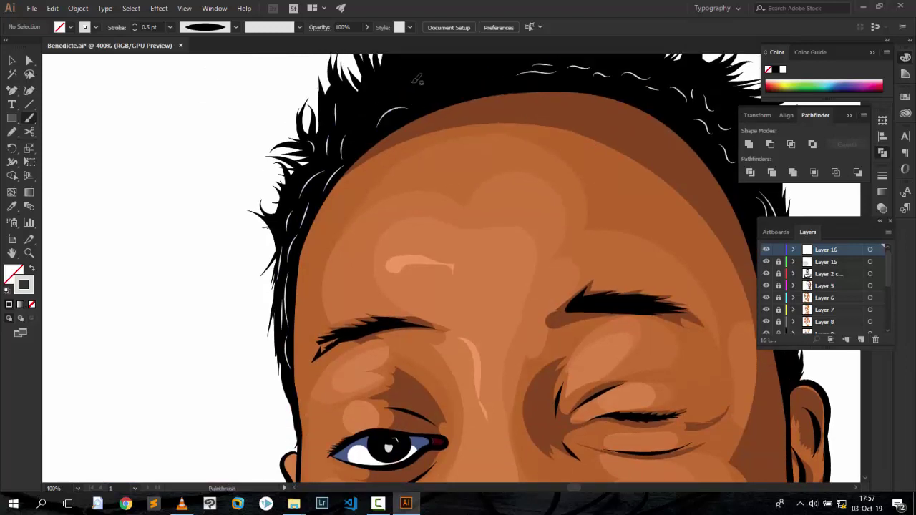
{"action": "scroll", "coordinate": [430, 78], "scroll_direction": "up", "scroll_amount": 2}
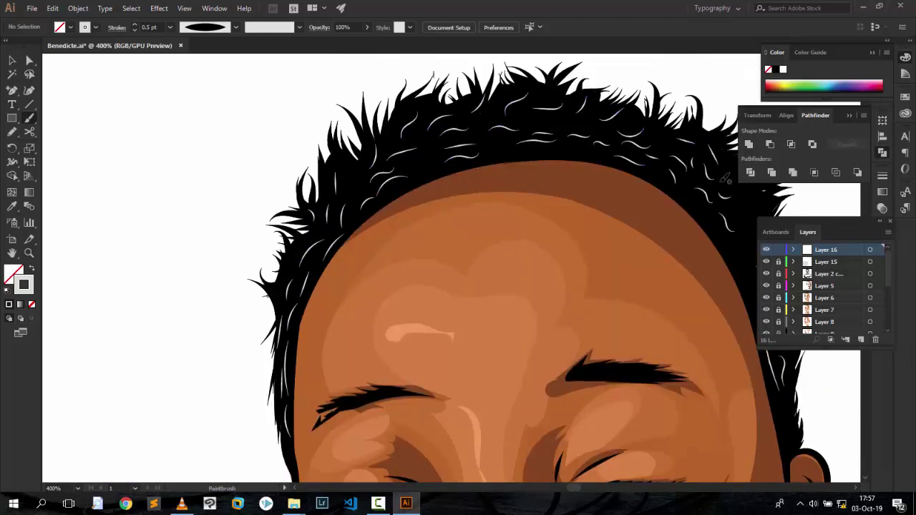
Give the hair strokes the tapered elliptical Width Profile 1.
{"action": "key", "text": "ctrl+minus"}
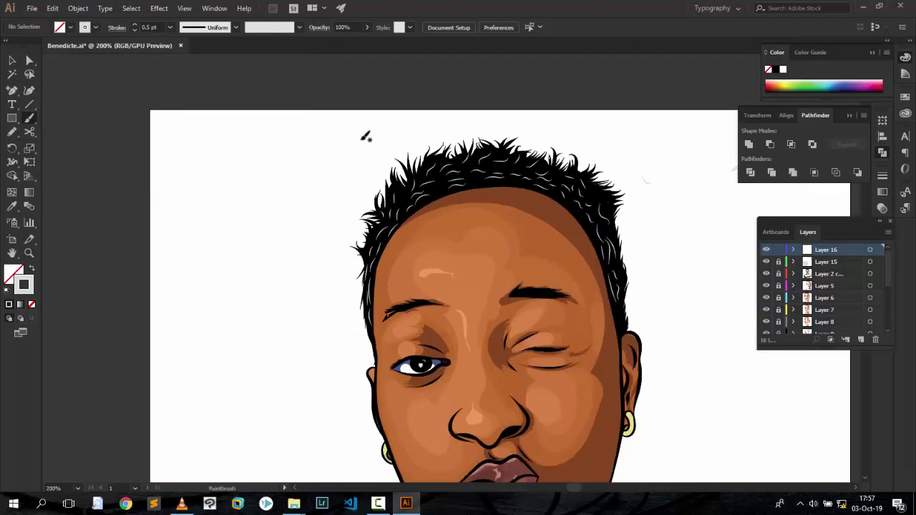
{"action": "left_click", "coordinate": [235, 27]}
{"action": "left_click", "coordinate": [200, 51]}
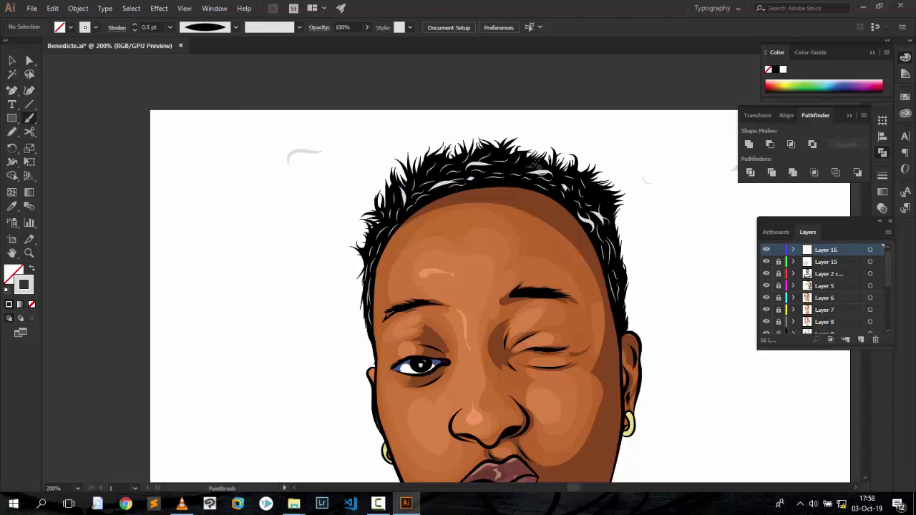
{"action": "scroll", "coordinate": [340, 184], "scroll_direction": "down", "scroll_amount": 2}
{"action": "scroll", "coordinate": [650, 135], "scroll_direction": "down", "scroll_amount": 2}
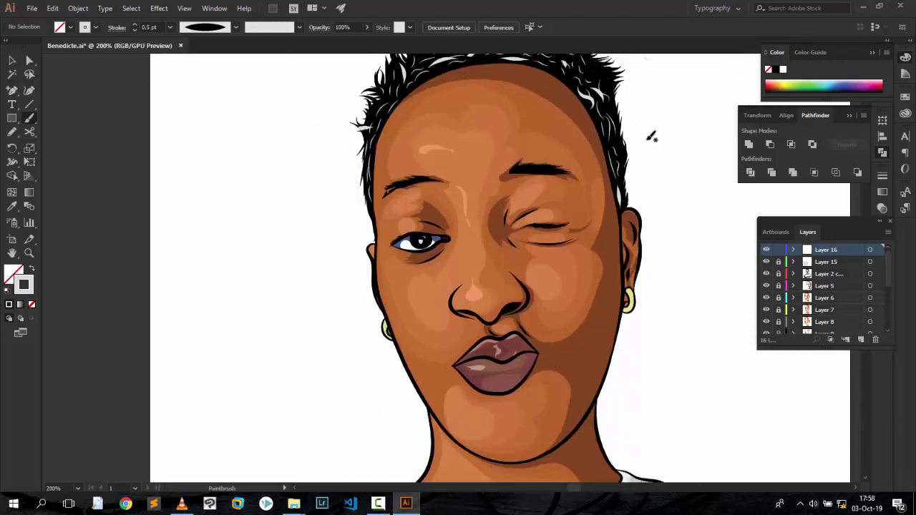
{"action": "scroll", "coordinate": [651, 135], "scroll_direction": "up", "scroll_amount": 2}
Reposition a small stray white stroke with the Selection tool.
{"action": "key", "text": "v"}
{"action": "scroll", "coordinate": [664, 188], "scroll_direction": "up", "scroll_amount": 2}
{"action": "scroll", "coordinate": [599, 490], "scroll_direction": "right", "scroll_amount": 5}
{"action": "left_click_drag", "start_coordinate": [589, 153], "coordinate": [186, 196]}
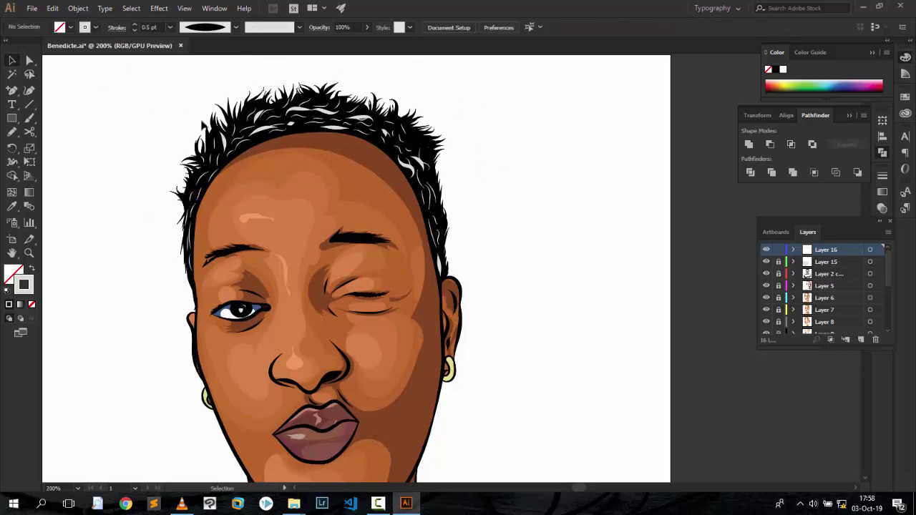
Lower the opacity of the white hair strands so they fade.
{"action": "left_click", "coordinate": [407, 105]}
{"action": "left_click", "coordinate": [366, 27]}
{"action": "left_click_drag", "start_coordinate": [364, 43], "coordinate": [340, 43]}
{"action": "left_click", "coordinate": [490, 123]}
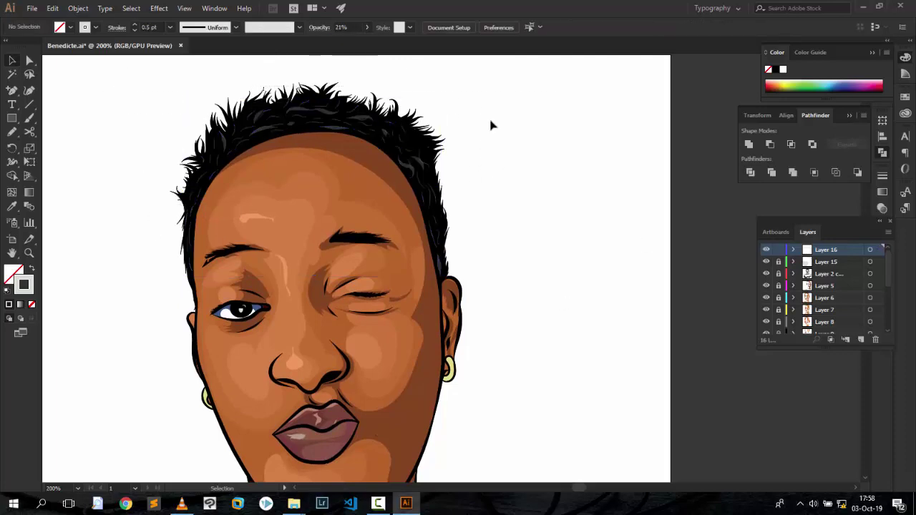
Target the bottom layer, fit the artboard in view, and set the fill colour to blue.
{"action": "scroll", "coordinate": [488, 114], "scroll_direction": "down", "scroll_amount": 6}
{"action": "scroll", "coordinate": [823, 300], "scroll_direction": "down", "scroll_amount": 5}
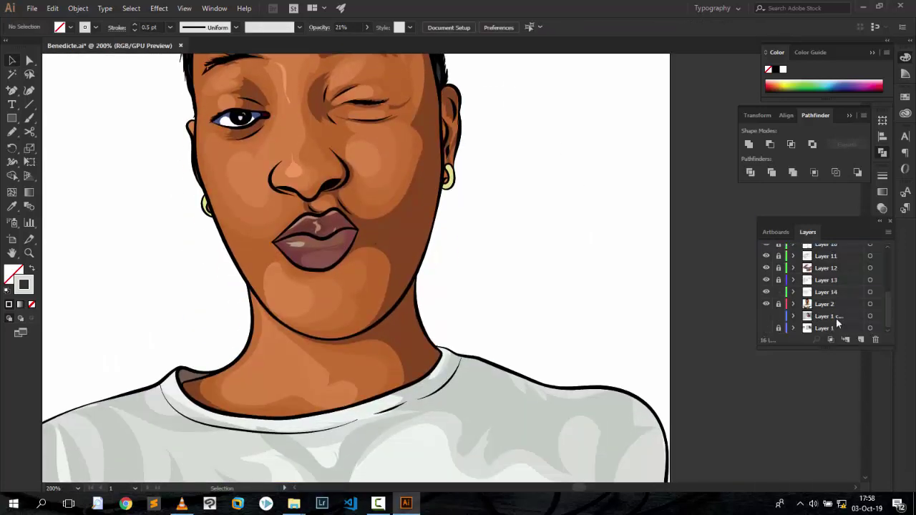
{"action": "left_click", "coordinate": [830, 316]}
{"action": "key", "text": "ctrl+0"}
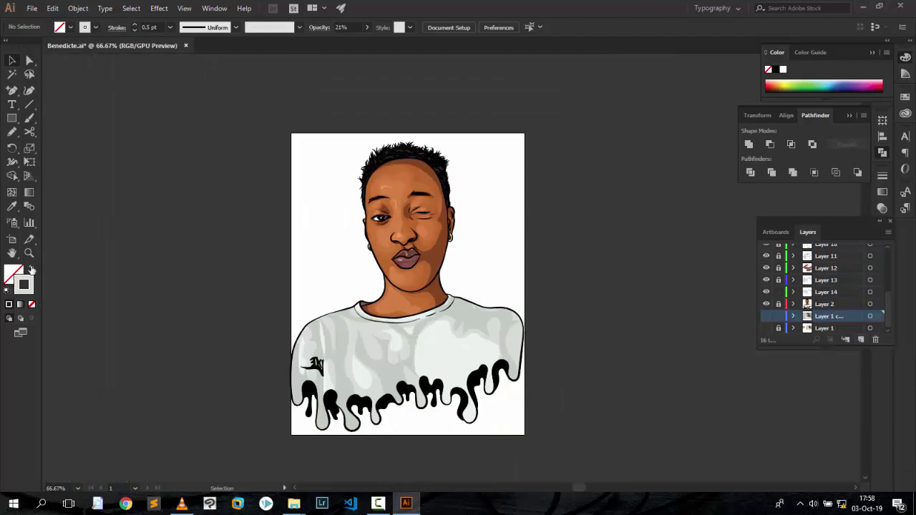
{"action": "left_click", "coordinate": [32, 270]}
{"action": "double_click", "coordinate": [14, 274]}
{"action": "left_click", "coordinate": [713, 272]}
{"action": "left_click_drag", "start_coordinate": [765, 333], "coordinate": [769, 305]}
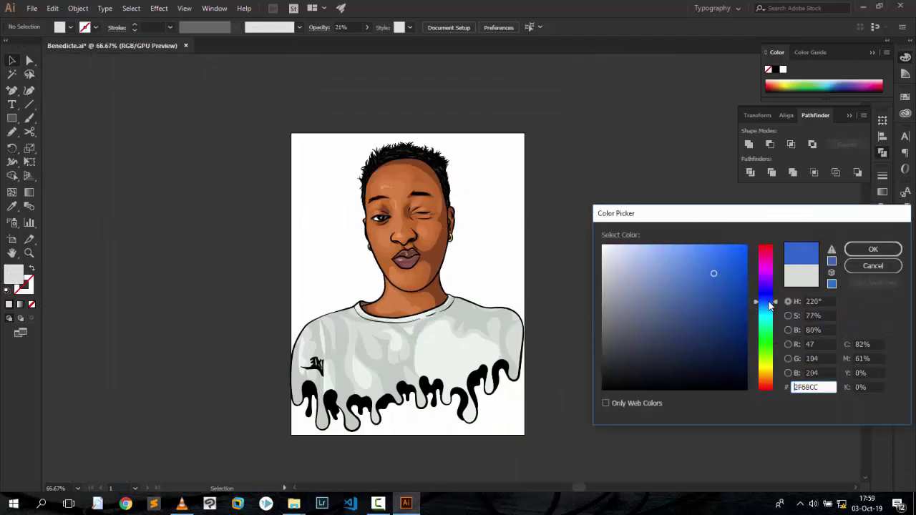
{"action": "left_click", "coordinate": [728, 264]}
{"action": "left_click", "coordinate": [873, 249]}
Draw a blue rectangle over the whole artboard on new Layer 17 behind the portrait.
{"action": "key", "text": "m"}
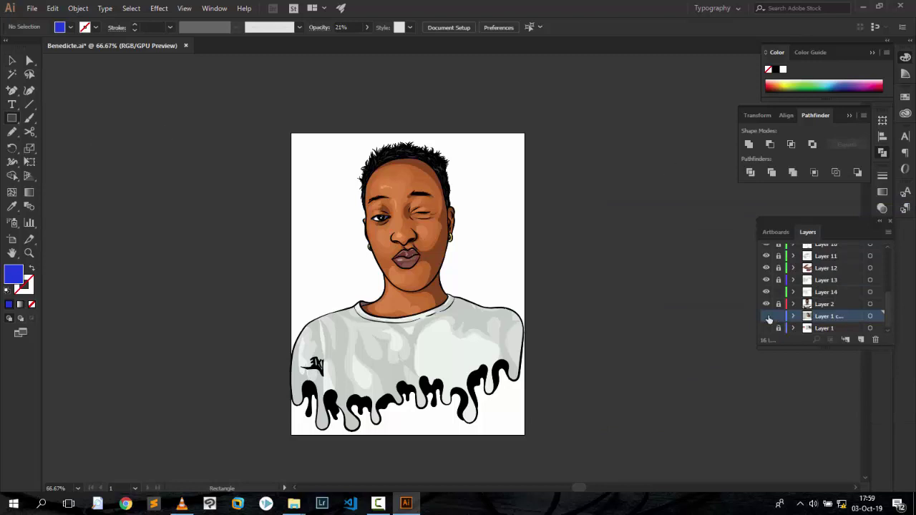
{"action": "left_click", "coordinate": [860, 339]}
{"action": "left_click_drag", "start_coordinate": [285, 131], "coordinate": [545, 435]}
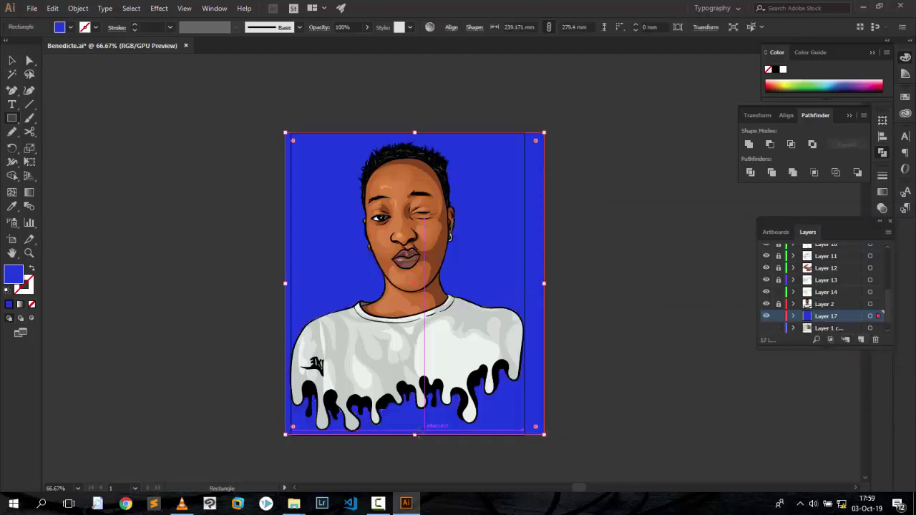
{"action": "key", "text": "v"}
{"action": "left_click", "coordinate": [665, 174]}
{"action": "scroll", "coordinate": [665, 174], "scroll_direction": "down", "scroll_amount": 3}
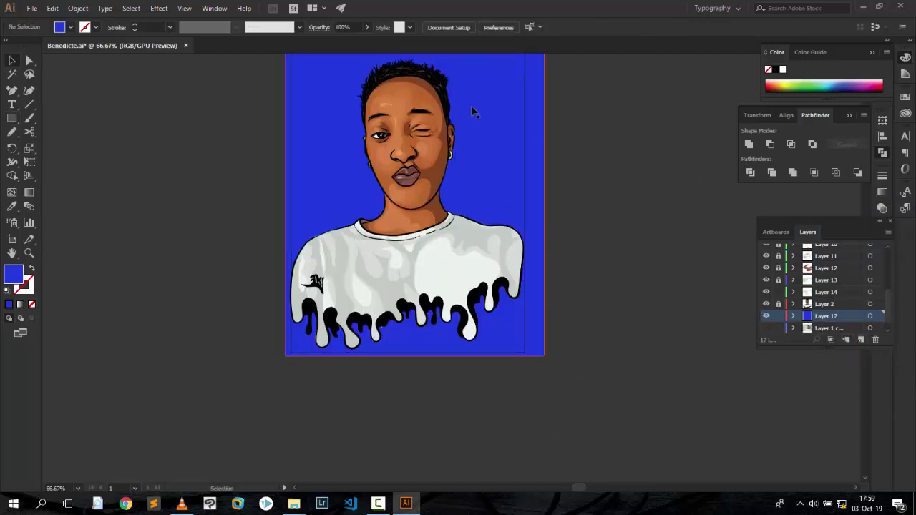
{"action": "left_click", "coordinate": [527, 90]}
{"action": "scroll", "coordinate": [439, 114], "scroll_direction": "up", "scroll_amount": 2}
{"action": "key", "text": "ctrl+shift+a"}
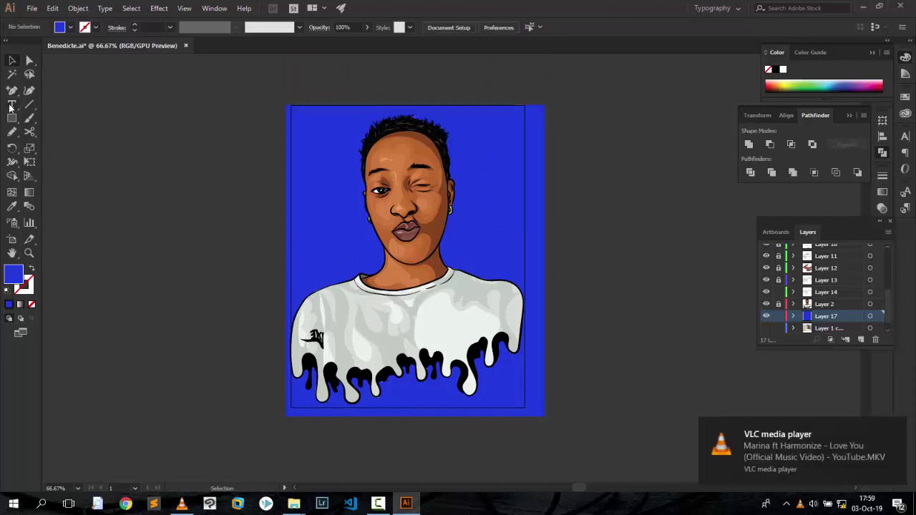
Add a text object at the artboard's bottom in the Signatrue font with white fill.
{"action": "key", "text": "t"}
{"action": "left_click", "coordinate": [415, 397]}
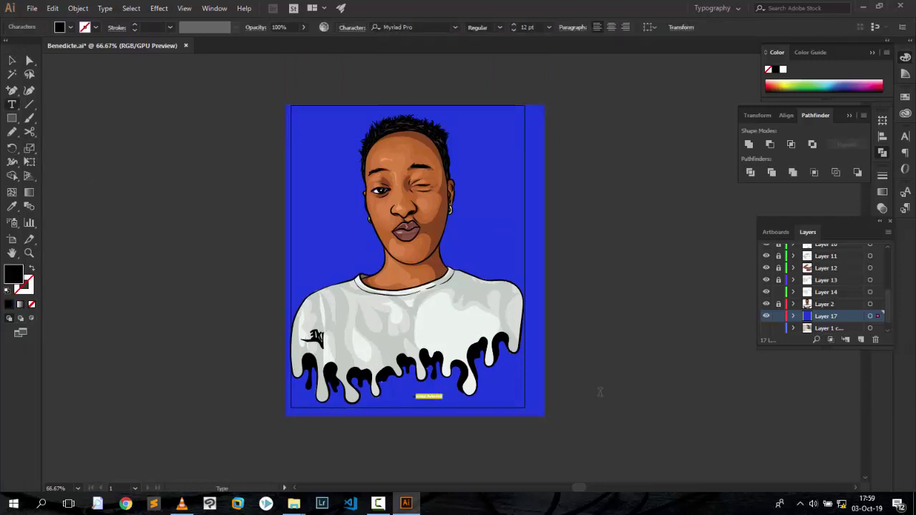
{"action": "left_click", "coordinate": [412, 28]}
{"action": "type", "text": "Sig"}
{"action": "key", "text": "Return"}
{"action": "key", "text": "Escape"}
{"action": "double_click", "coordinate": [12, 274]}
{"action": "left_click", "coordinate": [873, 190]}
Enlarge the signature text and capitalise the C to read 'Crookz Artwork'.
{"action": "key", "text": "ctrl+equal"}
{"action": "key", "text": "ctrl+equal"}
{"action": "key", "text": "ctrl+equal"}
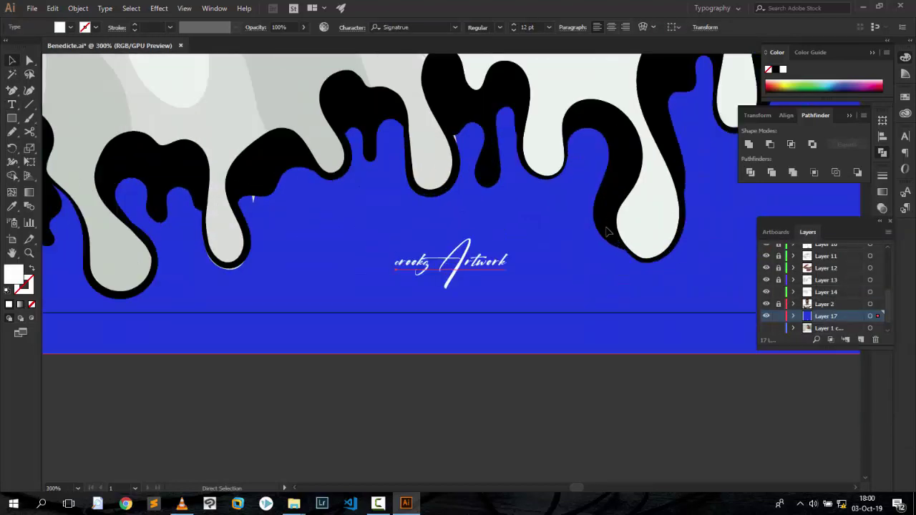
{"action": "left_click_drag", "start_coordinate": [508, 239], "coordinate": [576, 215]}
{"action": "left_click_drag", "start_coordinate": [394, 239], "coordinate": [333, 214]}
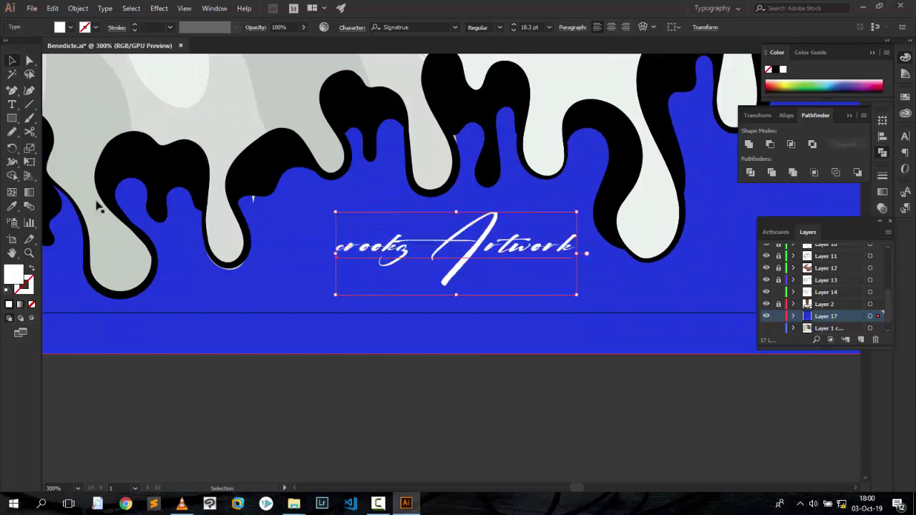
{"action": "left_click", "coordinate": [12, 105]}
{"action": "double_click", "coordinate": [338, 245]}
{"action": "left_click", "coordinate": [537, 246]}
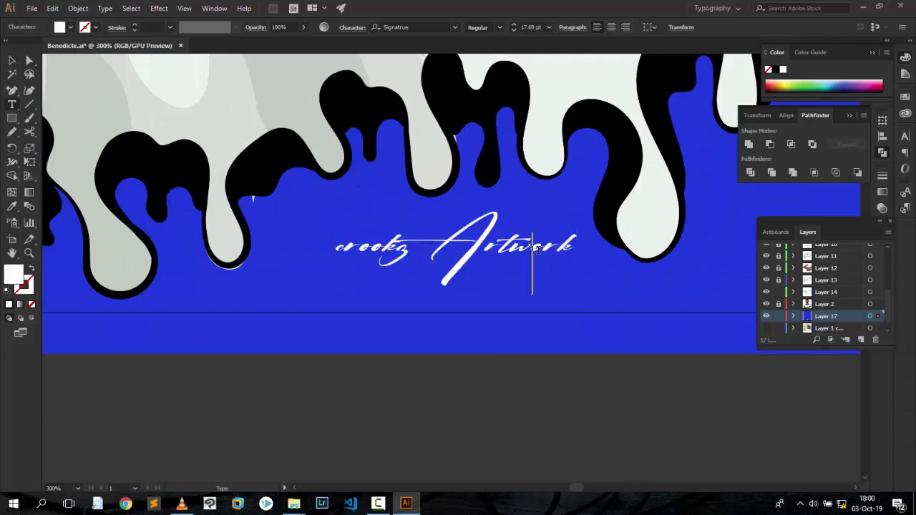
{"action": "key", "text": "BackSpace"}
{"action": "type", "text": "C"}
{"action": "key", "text": "Escape"}
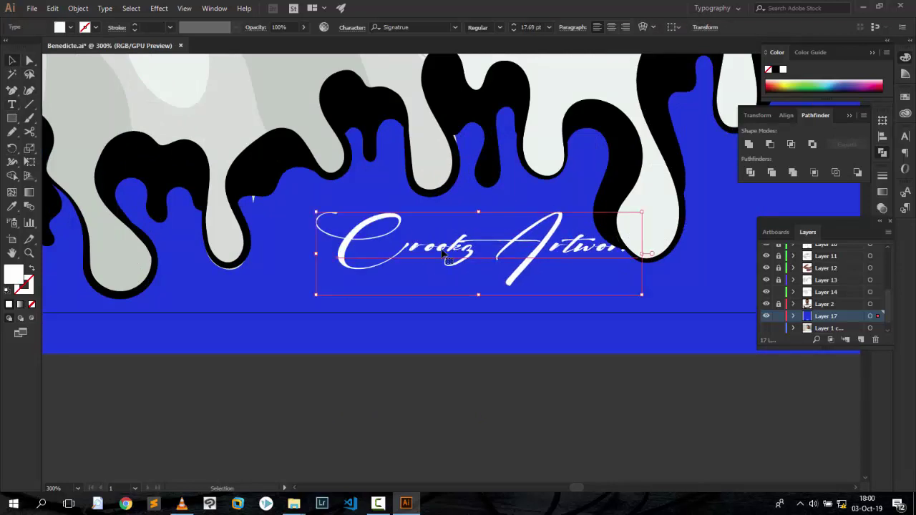
Set the signature to 72 pt, then scale, rotate and place it beside the face.
{"action": "left_click_drag", "start_coordinate": [437, 251], "coordinate": [583, 286]}
{"action": "left_click_drag", "start_coordinate": [576, 488], "coordinate": [583, 486]}
{"action": "left_click_drag", "start_coordinate": [343, 286], "coordinate": [495, 264]}
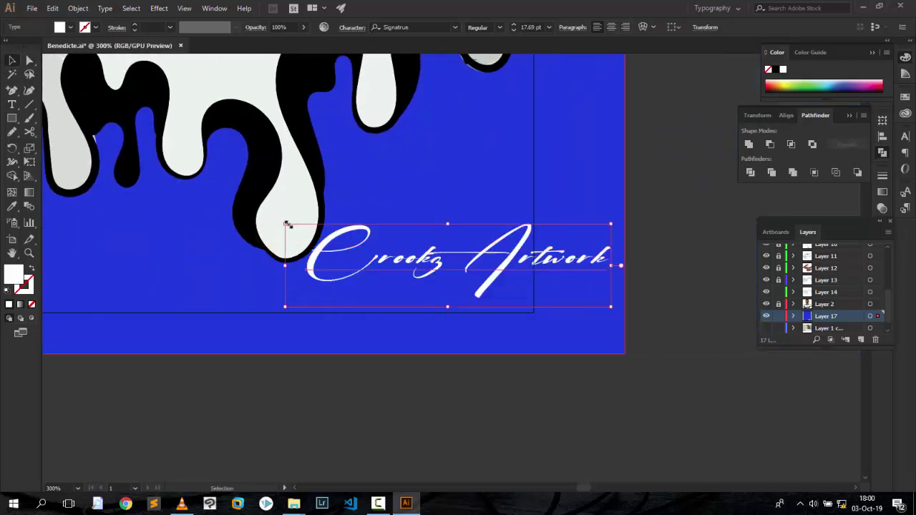
{"action": "left_click", "coordinate": [549, 27]}
{"action": "left_click", "coordinate": [564, 229]}
{"action": "left_click_drag", "start_coordinate": [230, 212], "coordinate": [541, 292]}
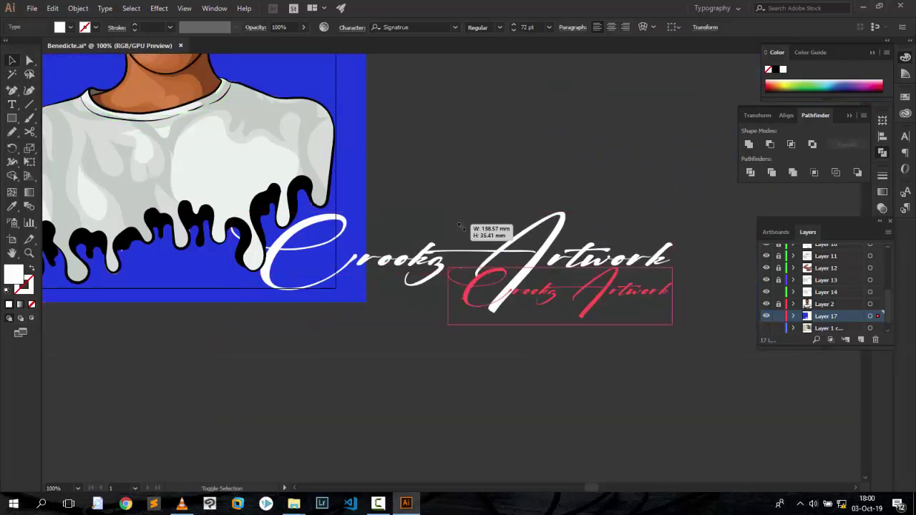
{"action": "left_click_drag", "start_coordinate": [673, 292], "coordinate": [364, 273]}
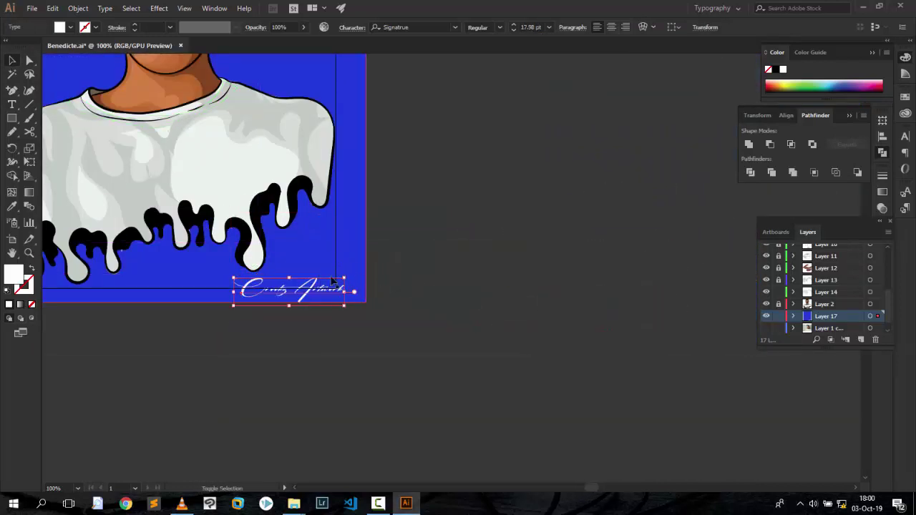
{"action": "left_click_drag", "start_coordinate": [292, 267], "coordinate": [272, 283]}
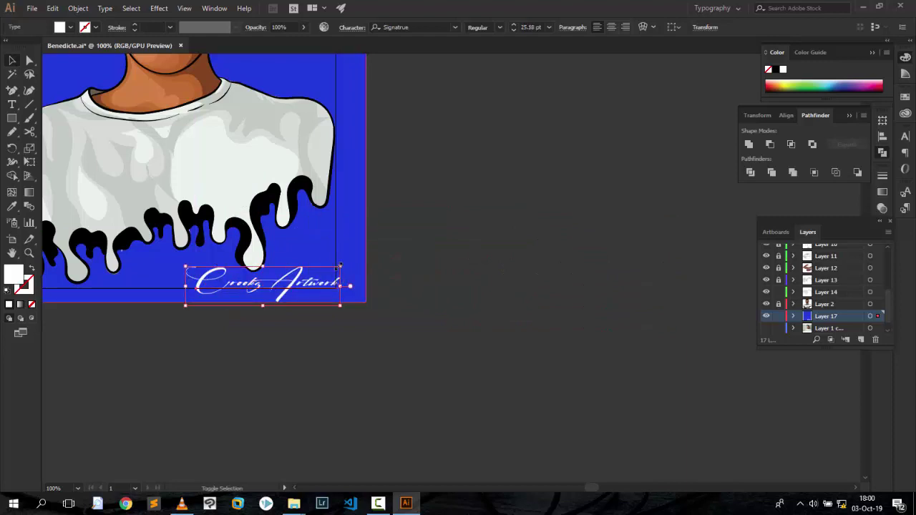
{"action": "scroll", "coordinate": [375, 118], "scroll_direction": "up", "scroll_amount": 5}
{"action": "mouse_move", "coordinate": [367, 204]}
{"action": "left_mouse_down"}
{"action": "mouse_move", "coordinate": [366, 154]}
{"action": "mouse_move", "coordinate": [339, 156]}
{"action": "mouse_move", "coordinate": [351, 147]}
{"action": "left_mouse_up"}
{"action": "left_click", "coordinate": [548, 431]}
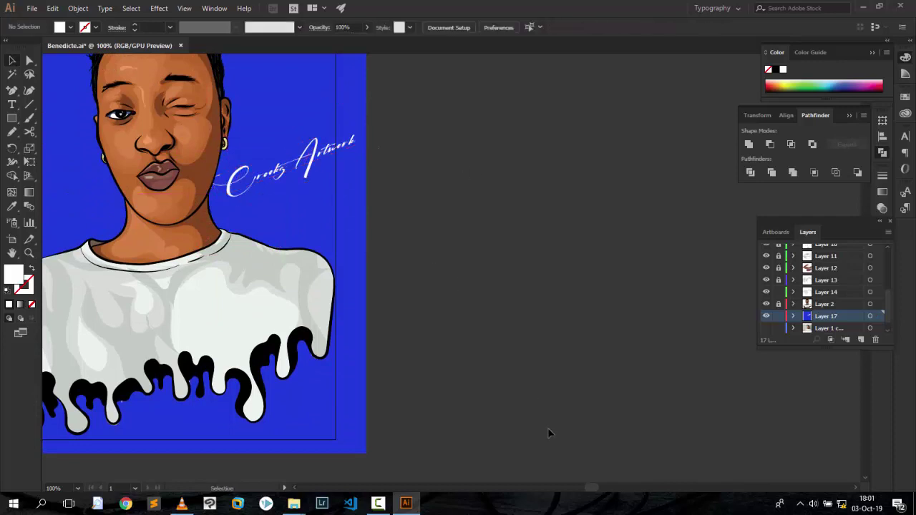
{"action": "scroll", "coordinate": [562, 299], "scroll_direction": "left", "scroll_amount": 5}
{"action": "scroll", "coordinate": [562, 299], "scroll_direction": "up", "scroll_amount": 2}
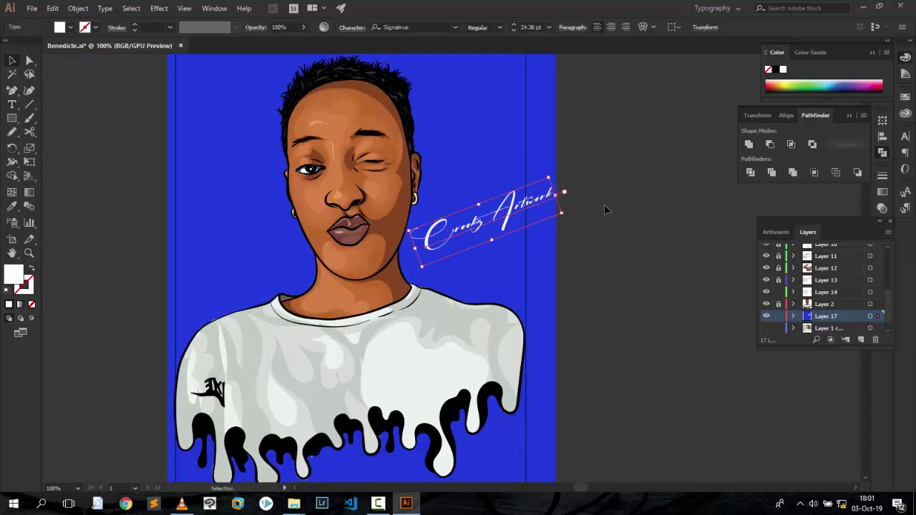
Stretch the blue rectangle to fully cover the artboard, then zoom out on the finished portrait.
{"action": "scroll", "coordinate": [604, 204], "scroll_direction": "up", "scroll_amount": 3}
{"action": "left_click", "coordinate": [364, 136]}
{"action": "scroll", "coordinate": [363, 136], "scroll_direction": "down", "scroll_amount": 3}
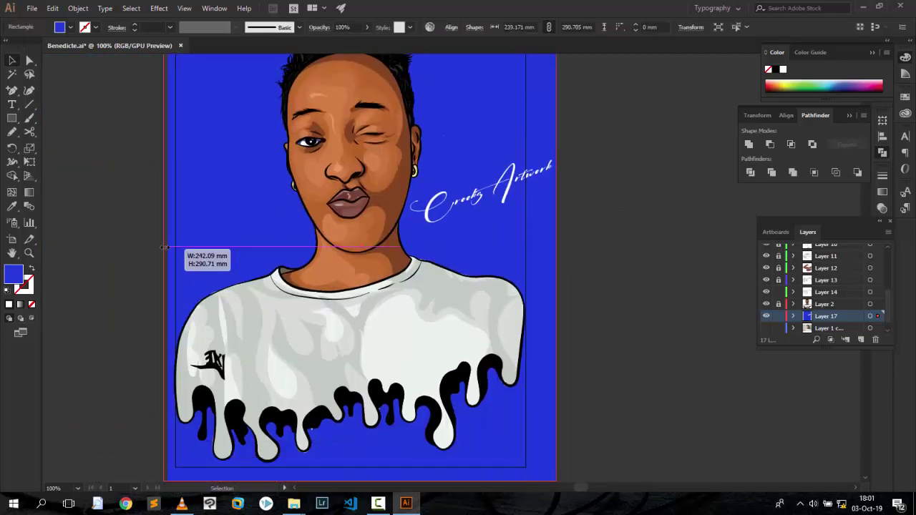
{"action": "left_click_drag", "start_coordinate": [165, 247], "coordinate": [164, 247]}
{"action": "key", "text": "ctrl+shift+a"}
{"action": "scroll", "coordinate": [304, 324], "scroll_direction": "down", "scroll_amount": 3}
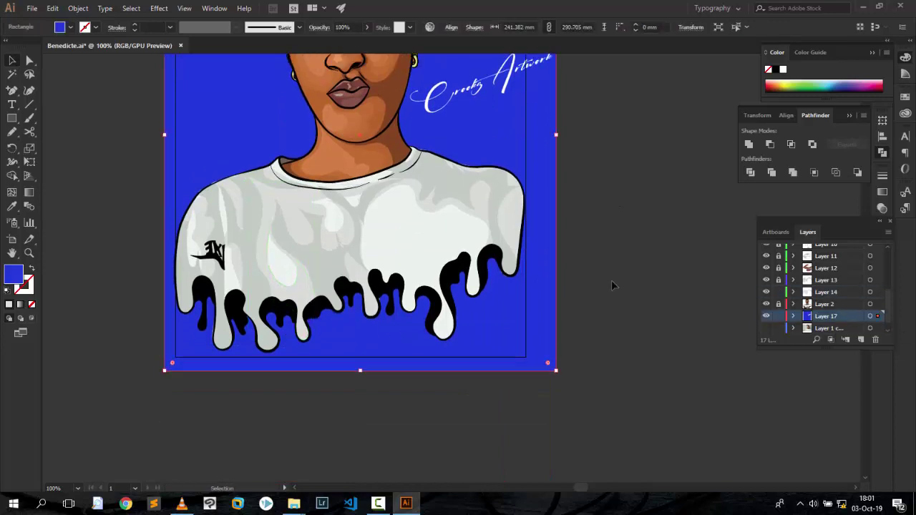
{"action": "key", "text": "ctrl+minus"}
{"action": "key", "text": "ctrl+minus"}
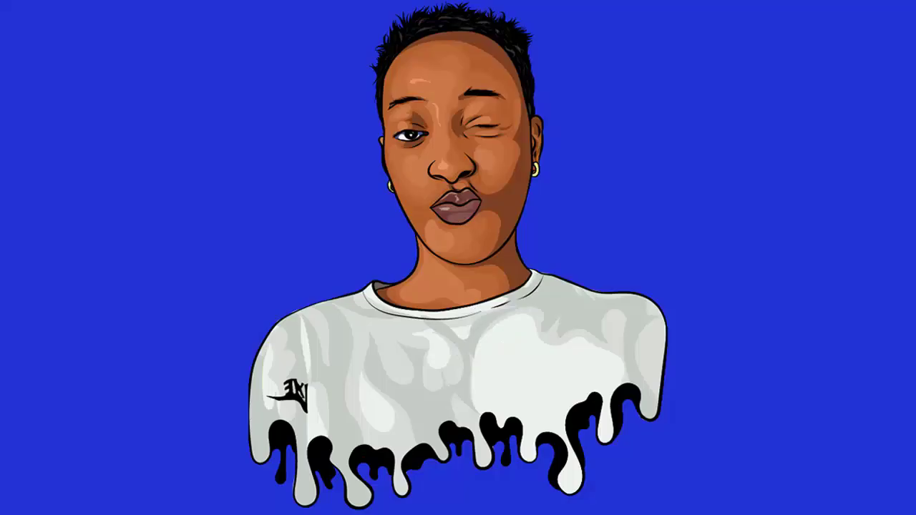